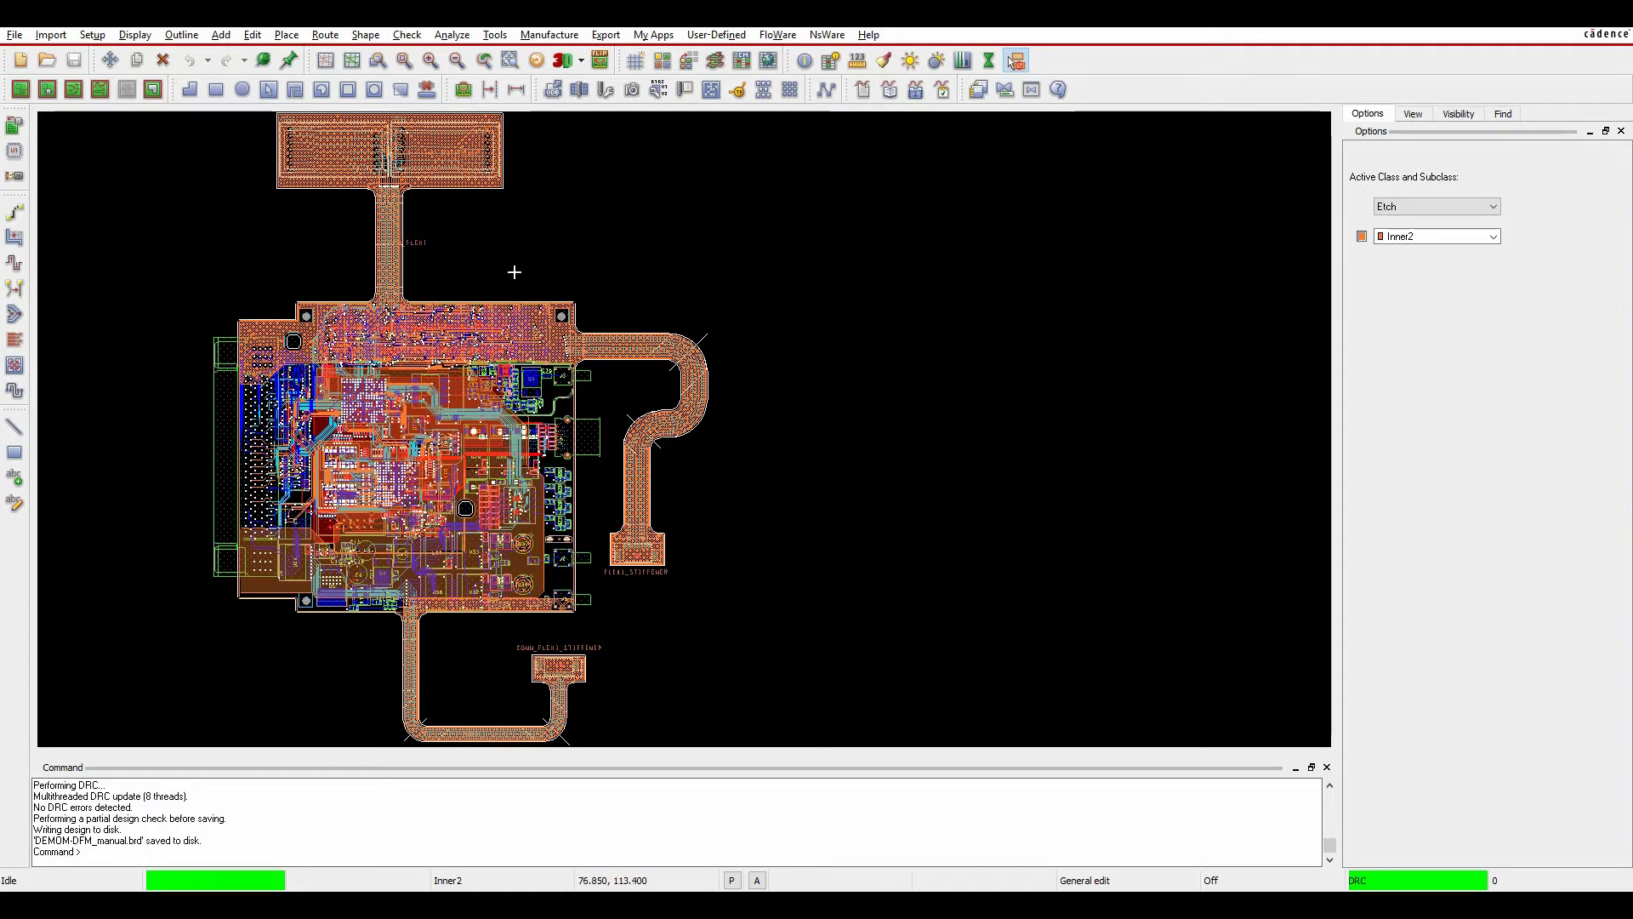
Review the board's design status, covering unplaced symbols, unrouted nets, shapes and DRC errors
{"action": "left_click", "coordinate": [408, 35]}
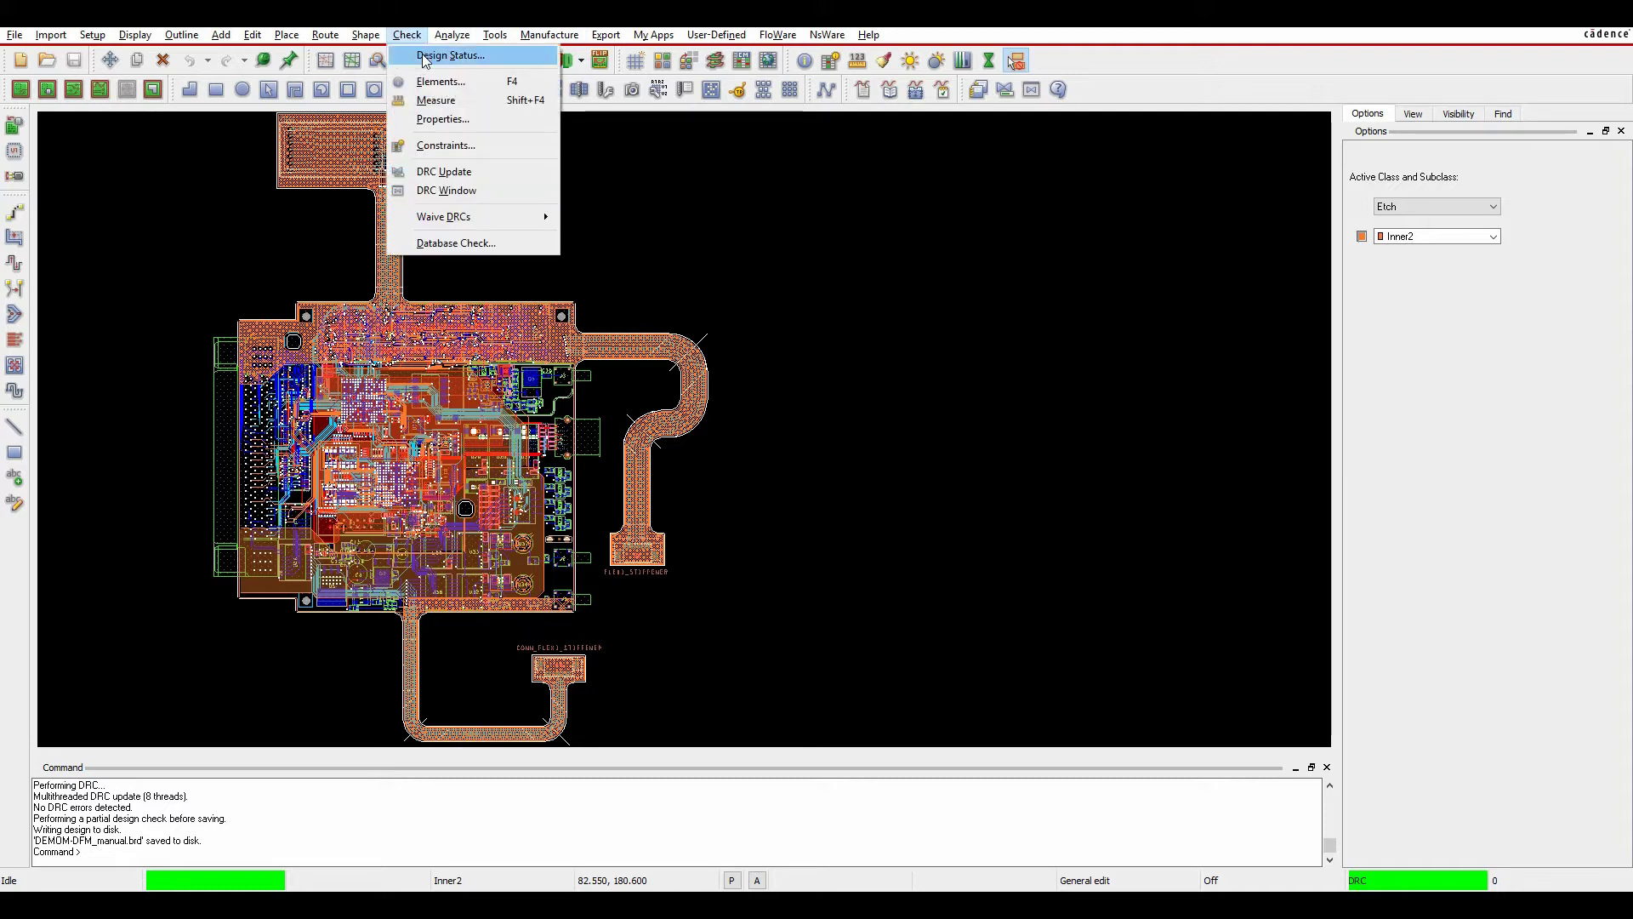
{"action": "left_click", "coordinate": [446, 56]}
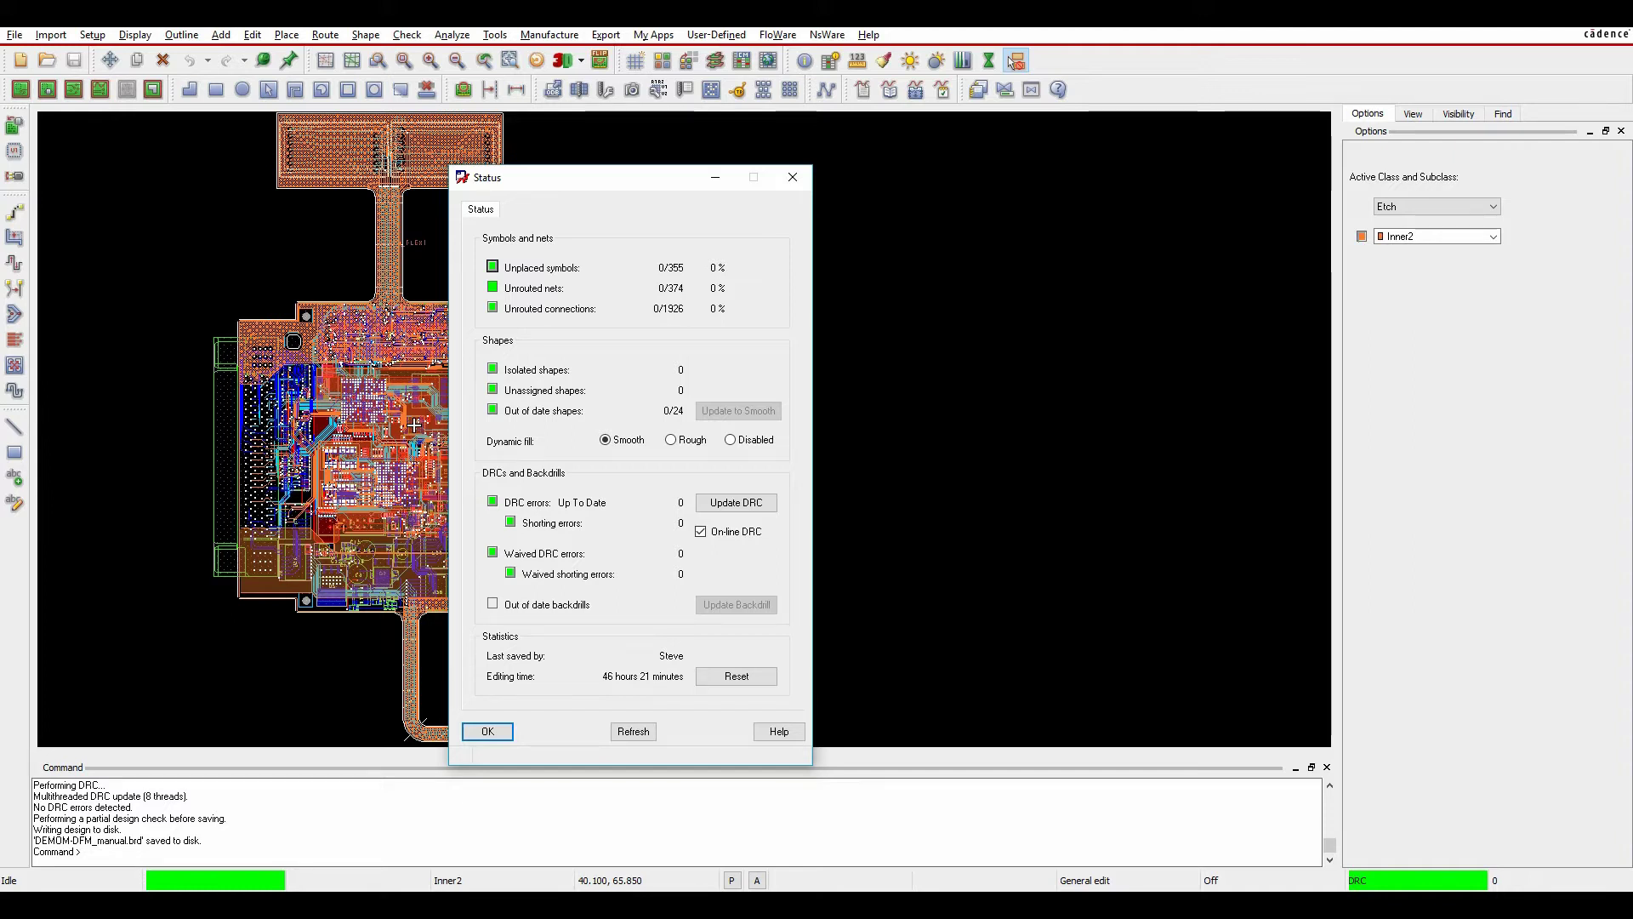
{"action": "left_click", "coordinate": [488, 730]}
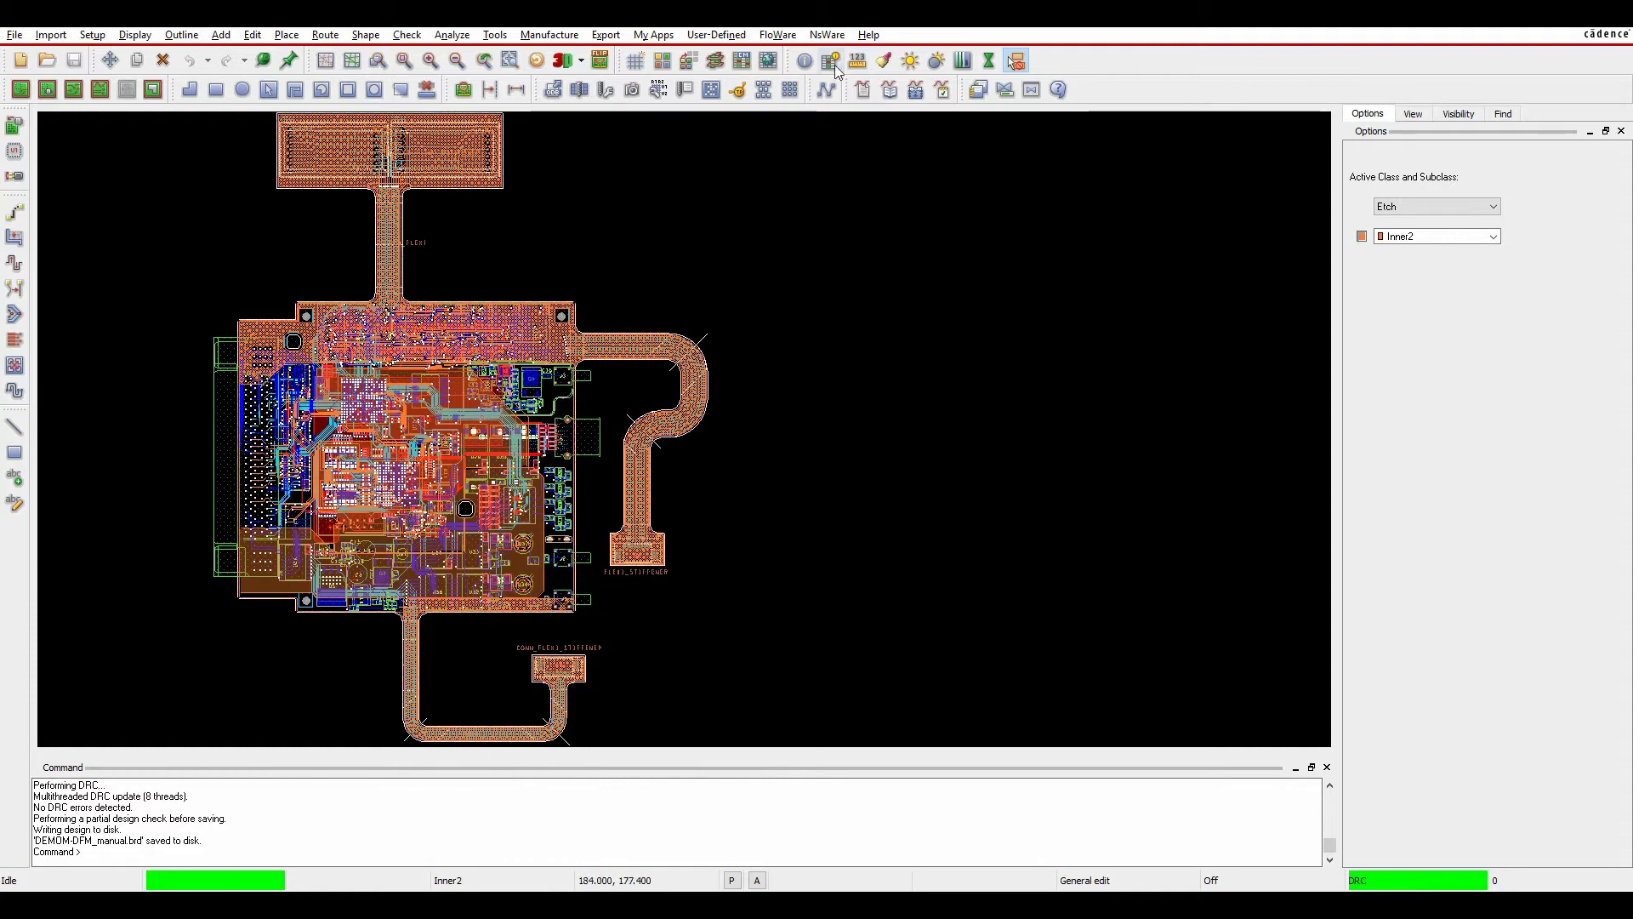
Examine the Design for Fabrication constraint sets in Constraint Manager: Outline, Mask, Annular Ring, Copper Spacing and Silkscreen
{"action": "left_click", "coordinate": [739, 66]}
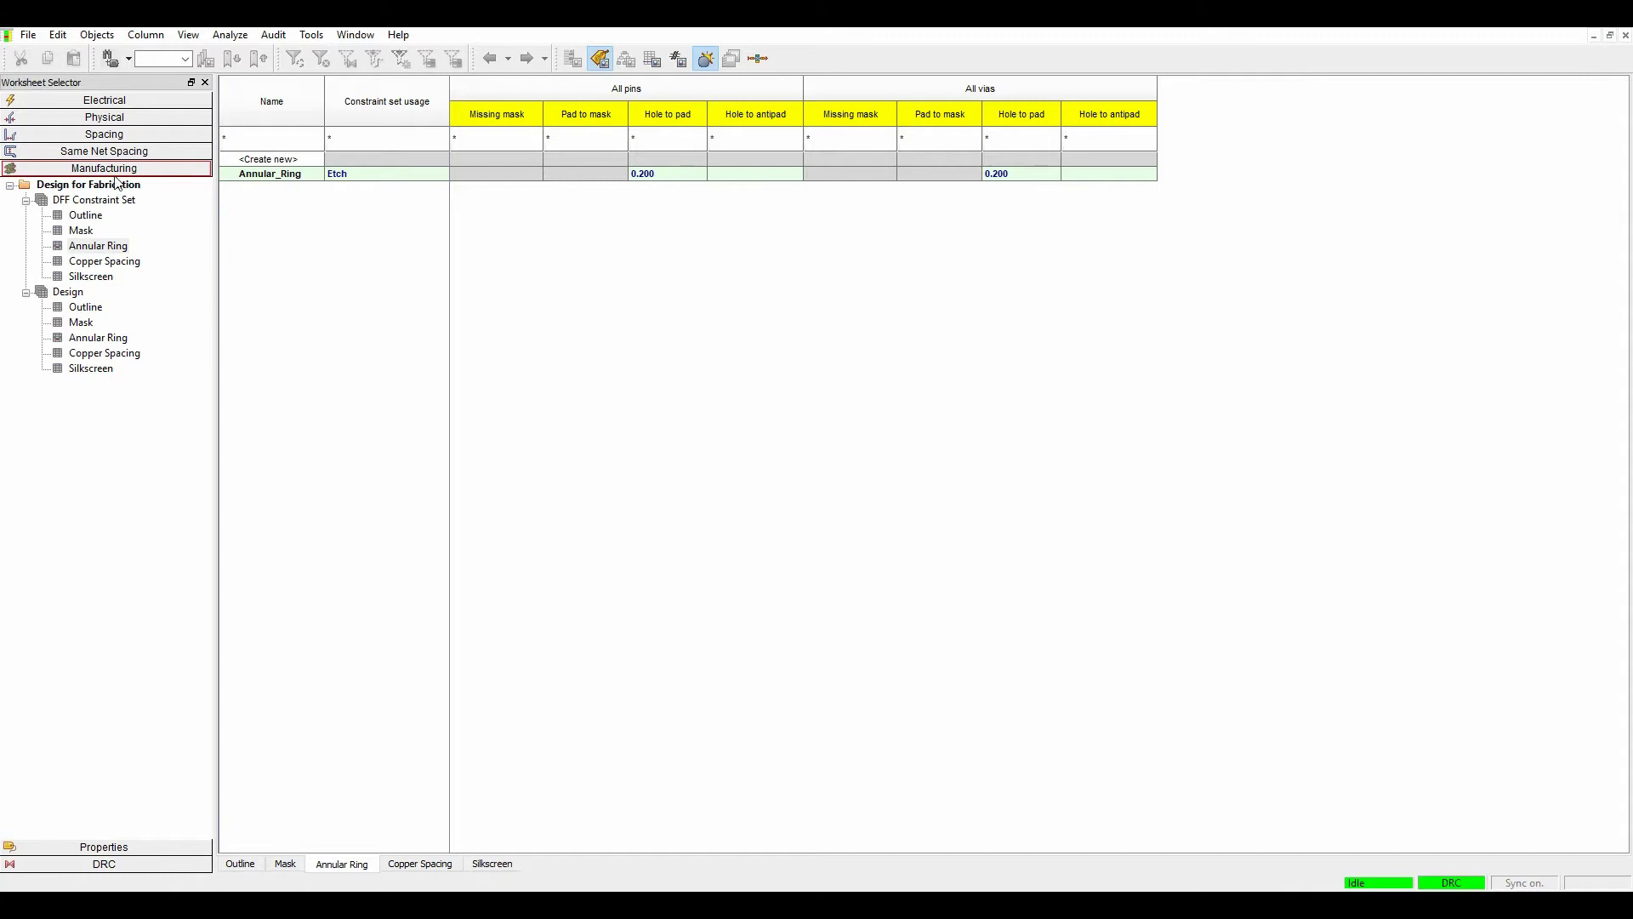
{"action": "left_click", "coordinate": [88, 218]}
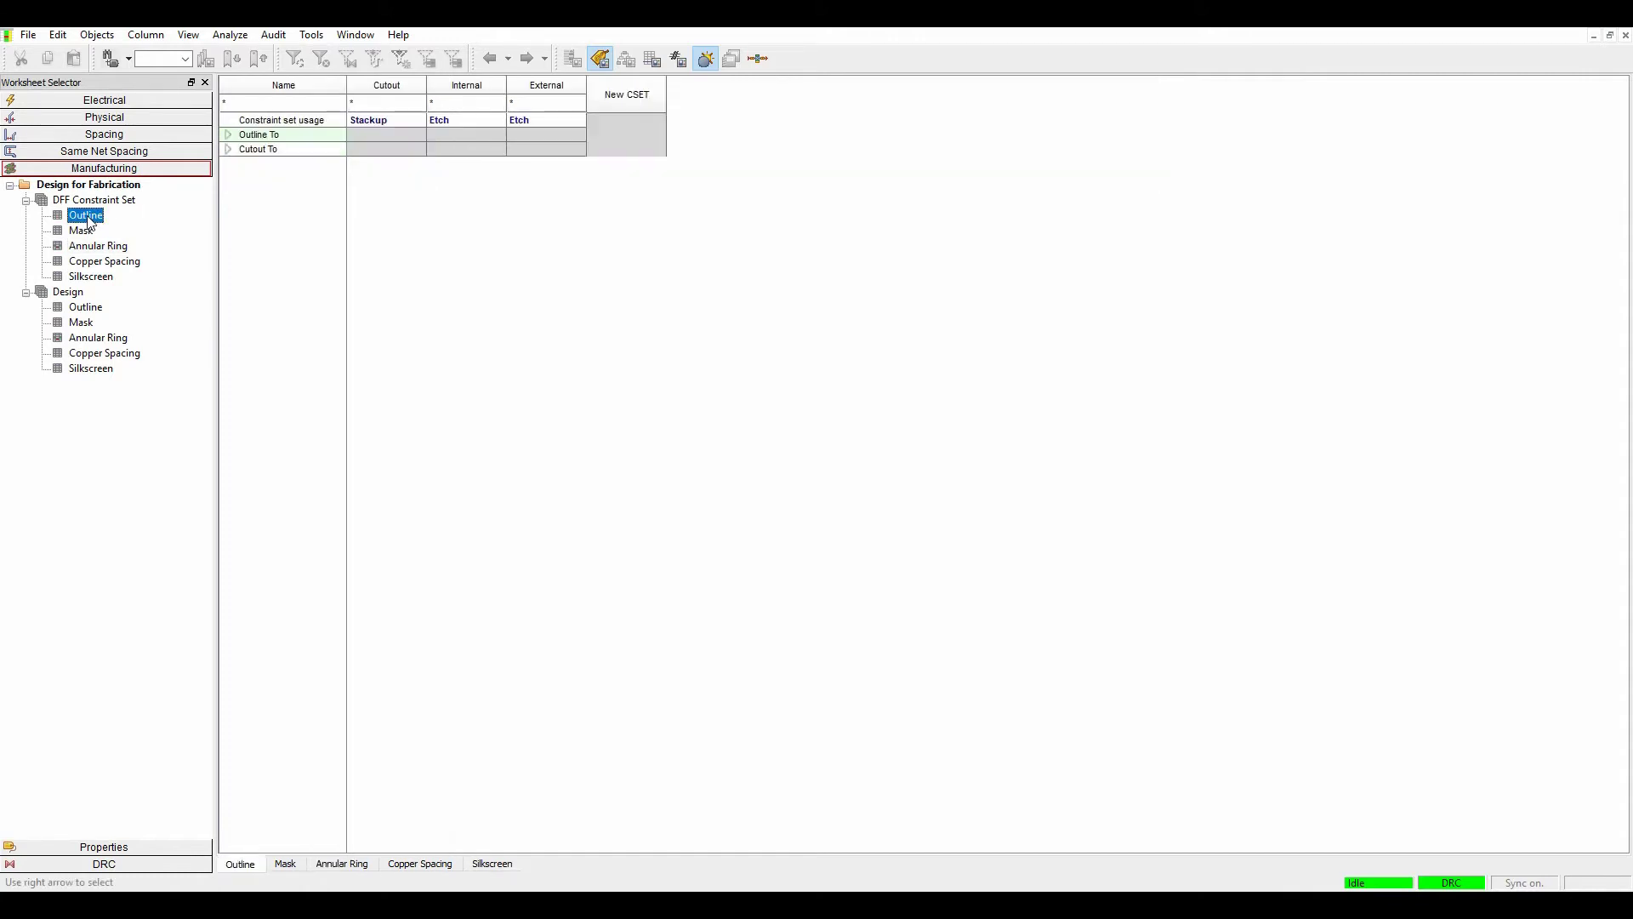
{"action": "left_click", "coordinate": [228, 149]}
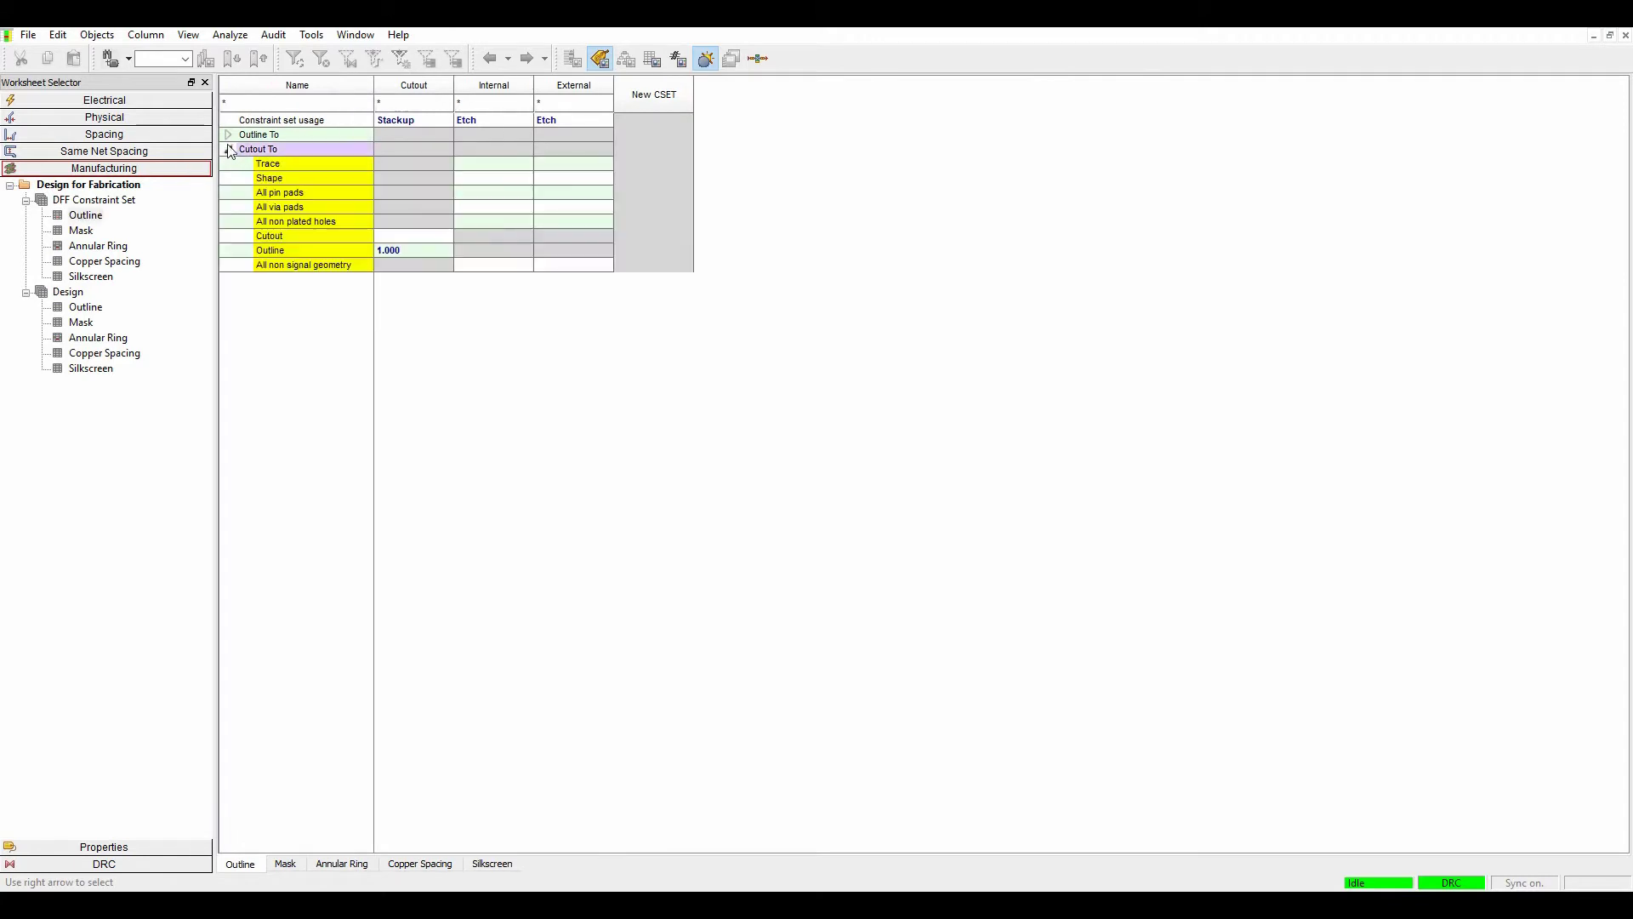
{"action": "left_click", "coordinate": [228, 149]}
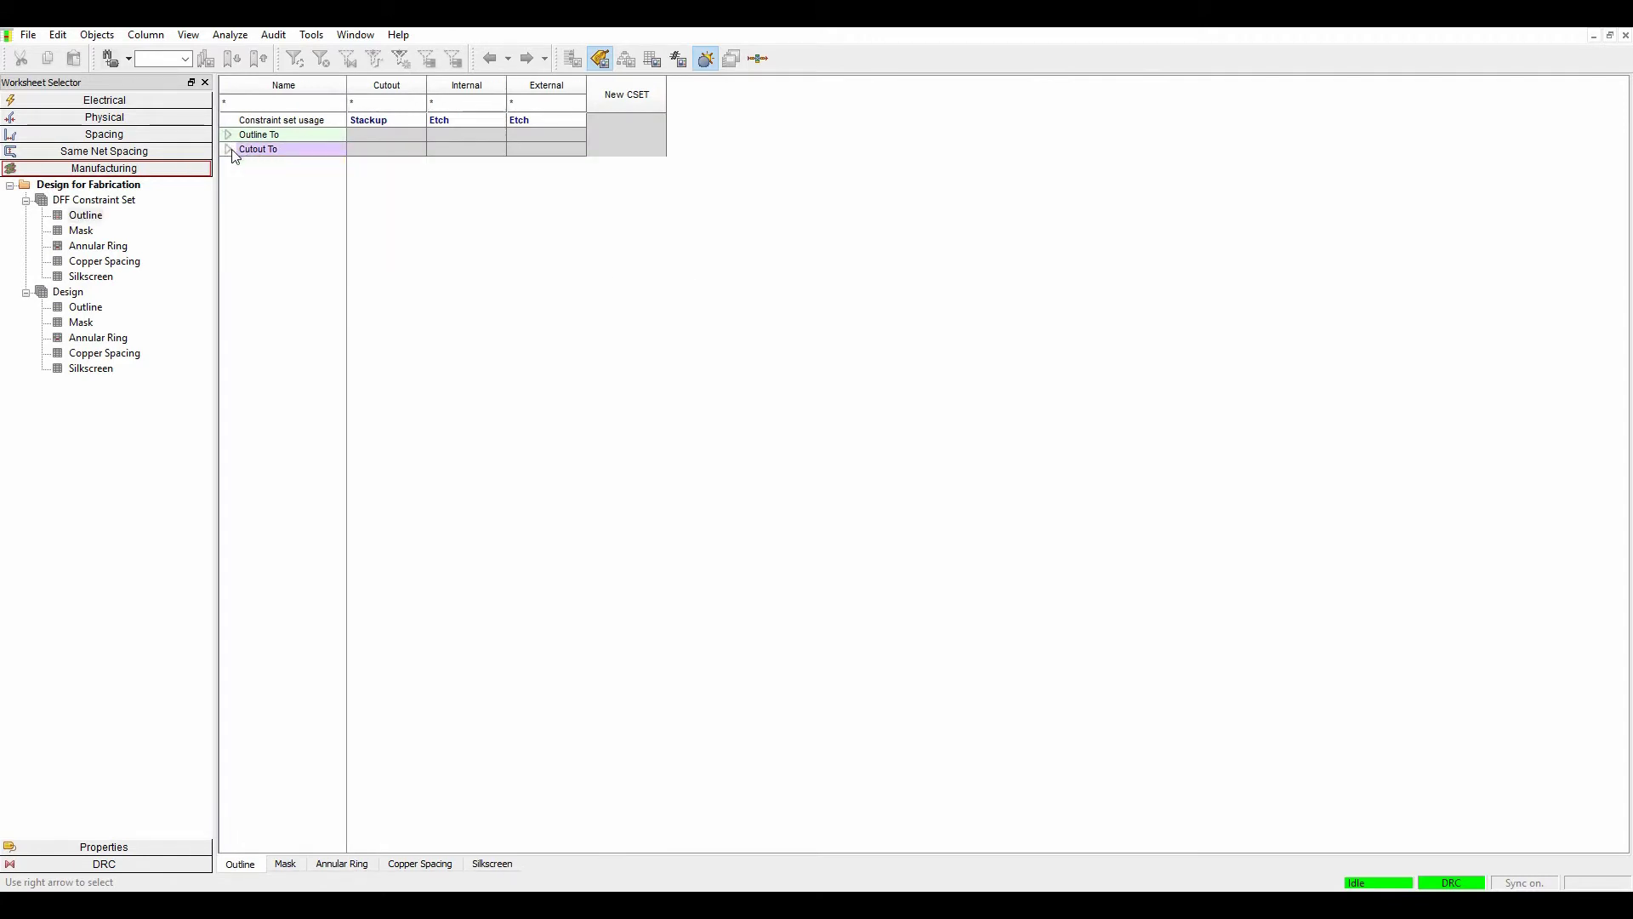
{"action": "left_click", "coordinate": [70, 232]}
{"action": "left_click", "coordinate": [88, 249]}
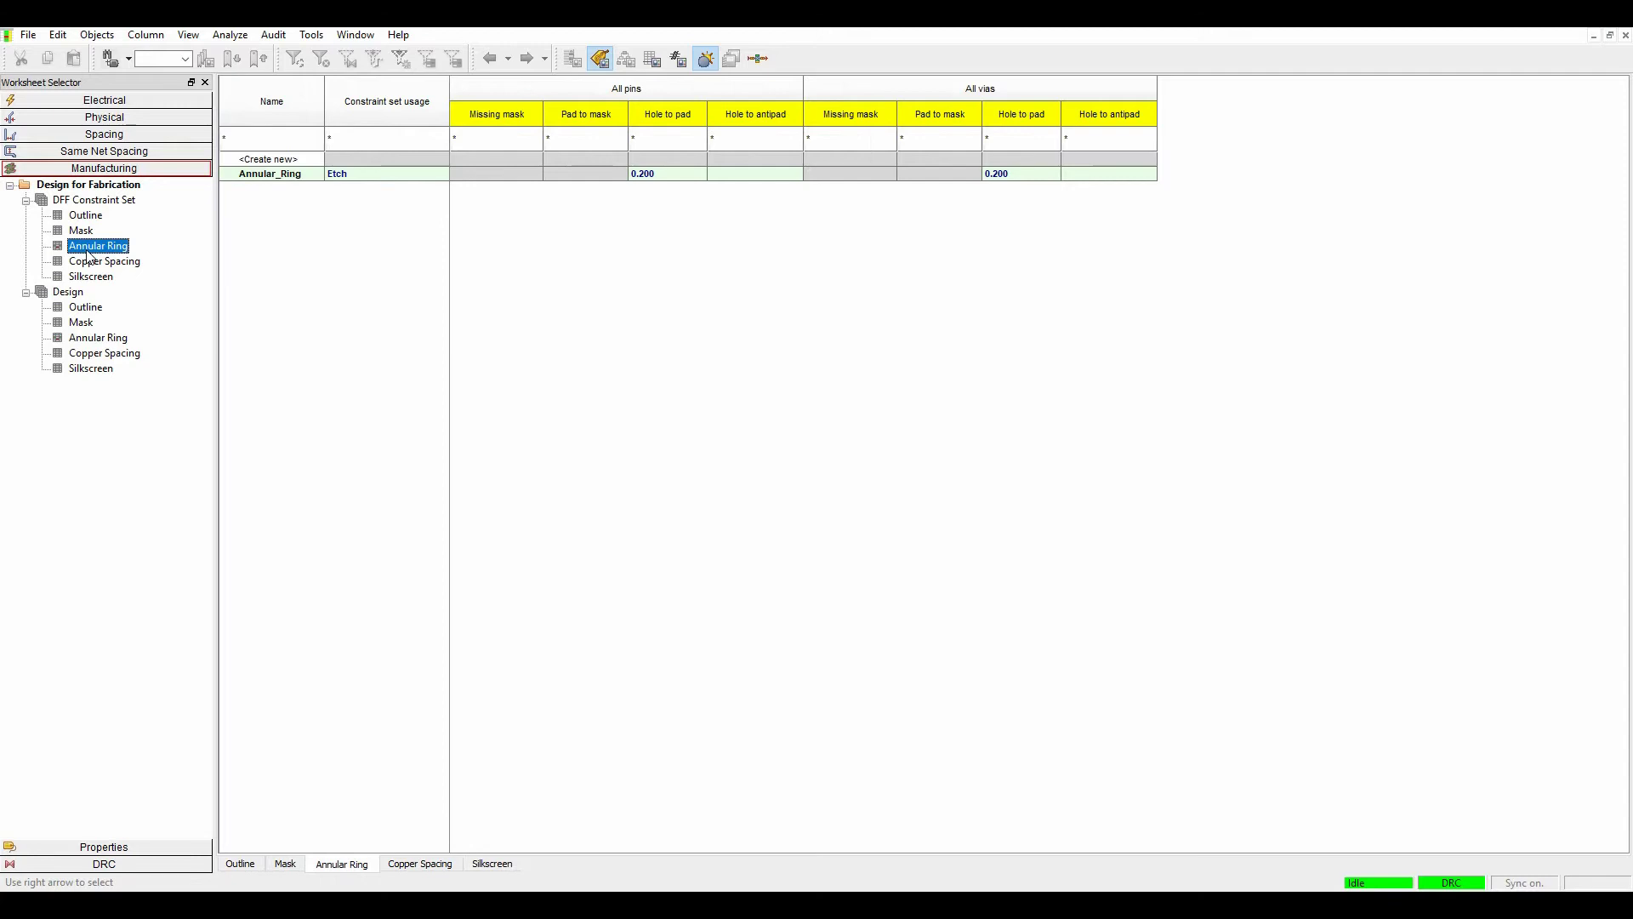
{"action": "left_click", "coordinate": [89, 264]}
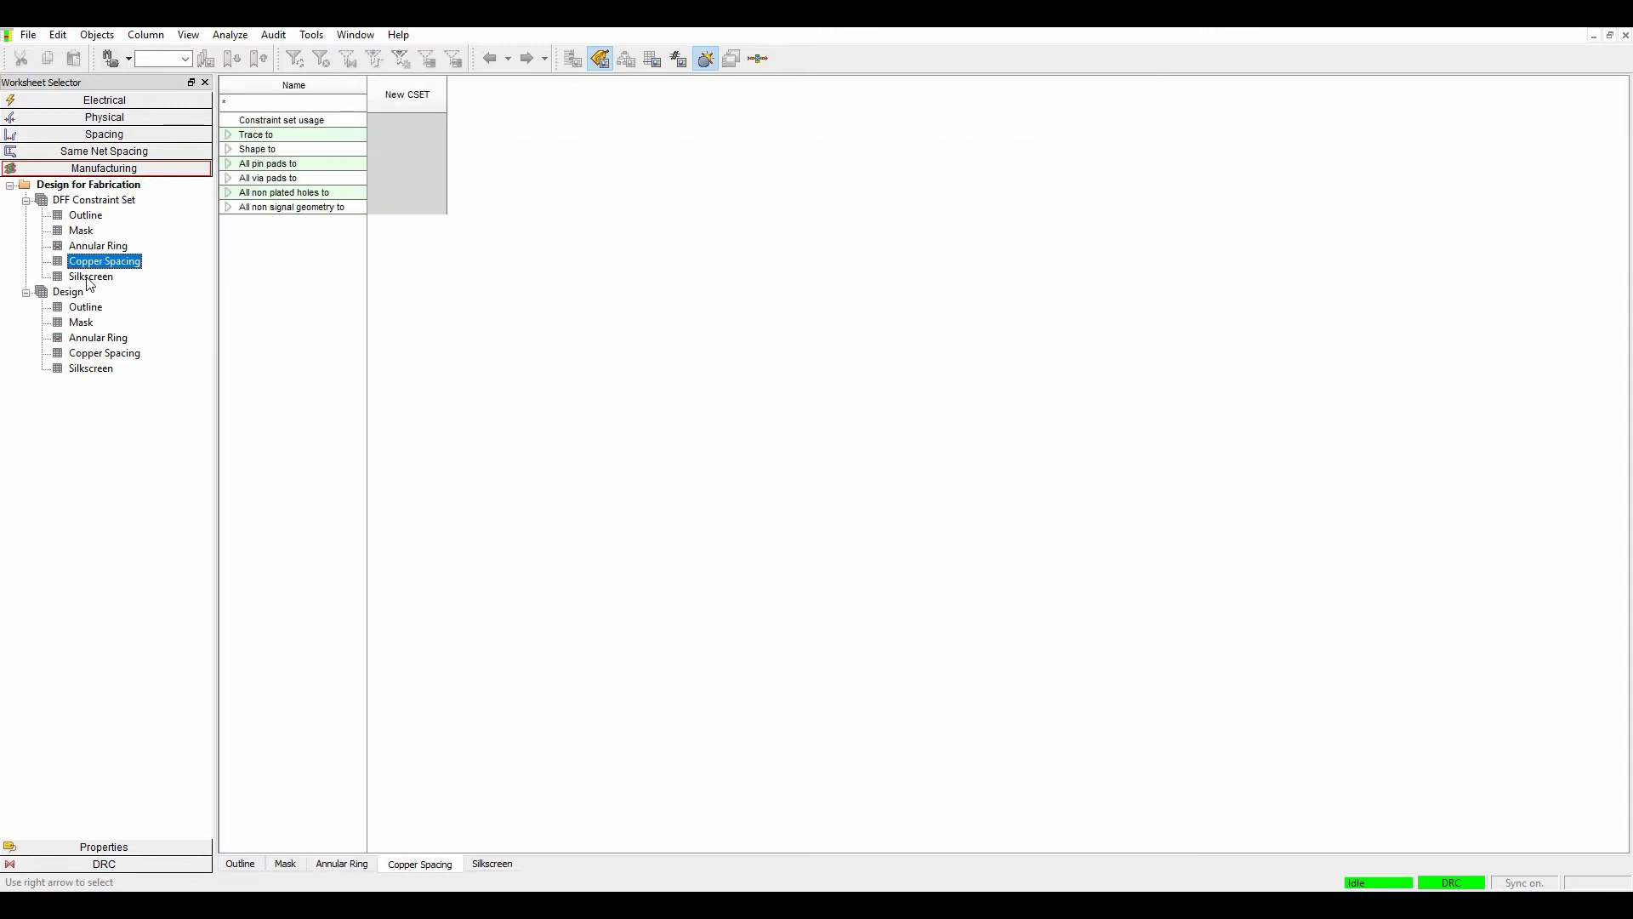
{"action": "left_click", "coordinate": [97, 278]}
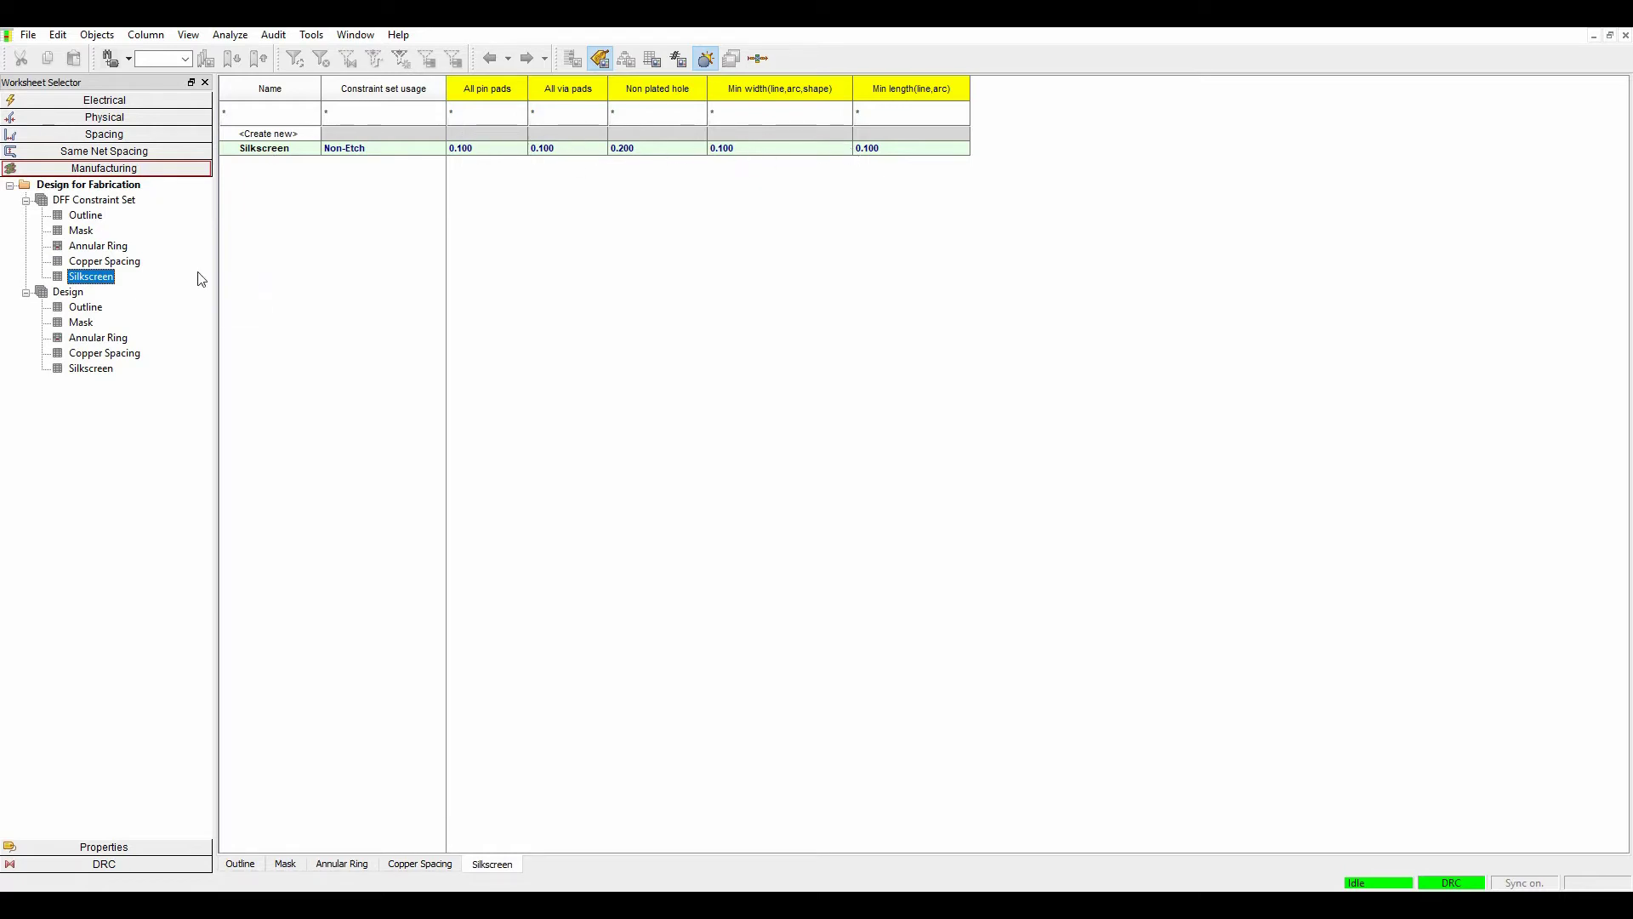
Inspect which silkscreen constraint set is assigned to the Primary stackup's mask layers and to its layers not in the stackup
{"action": "left_click", "coordinate": [87, 371]}
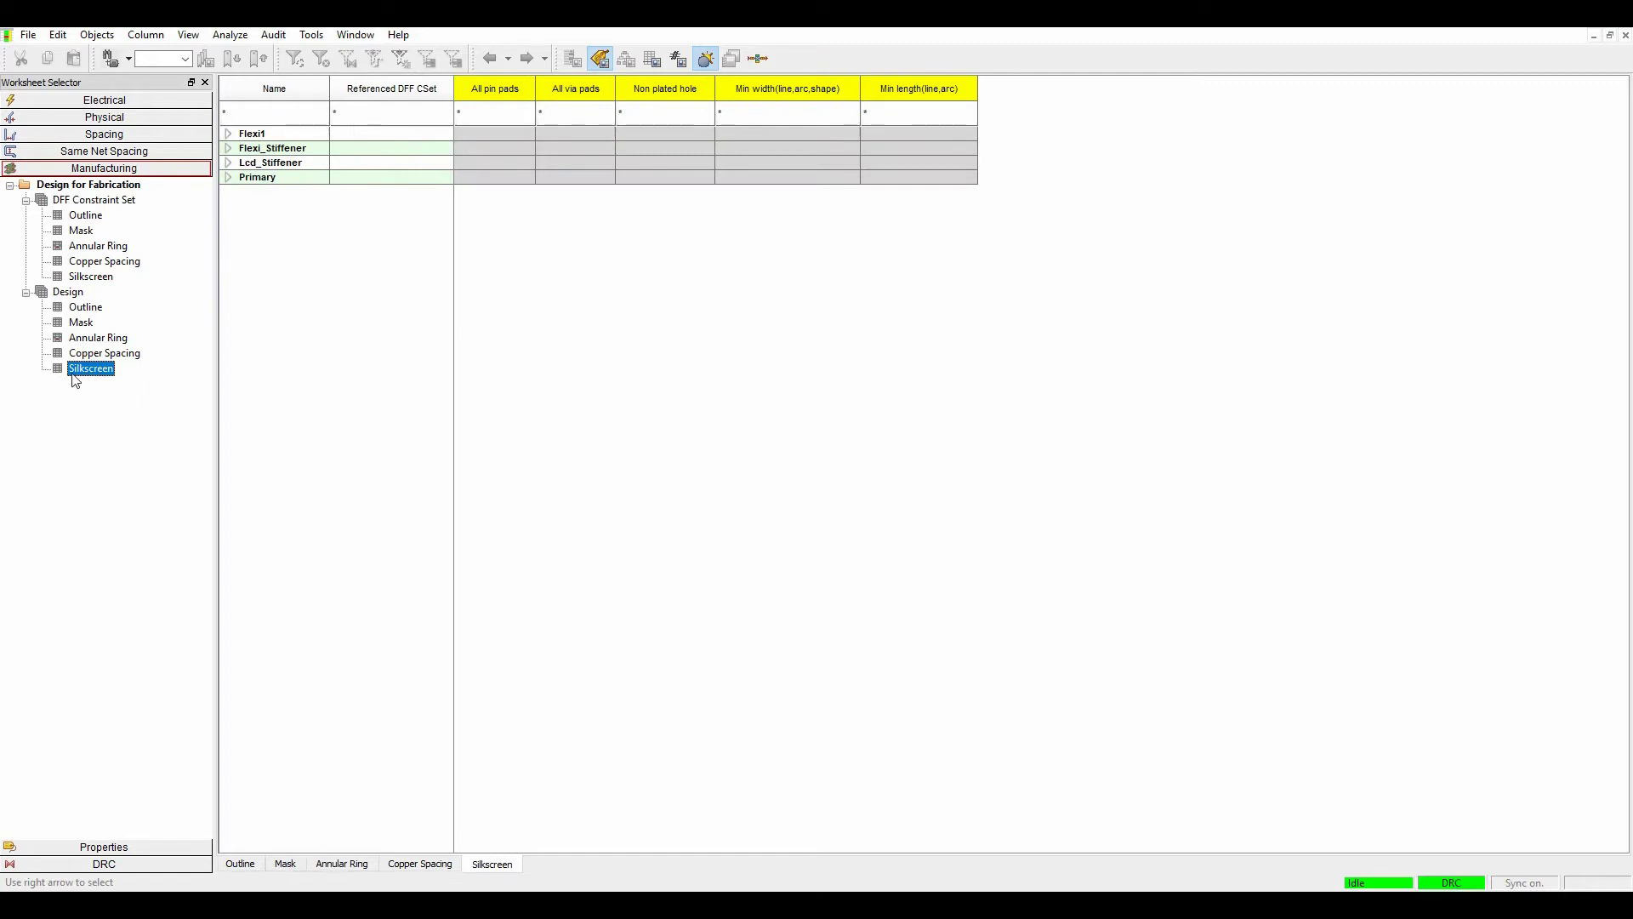
{"action": "left_click", "coordinate": [228, 177]}
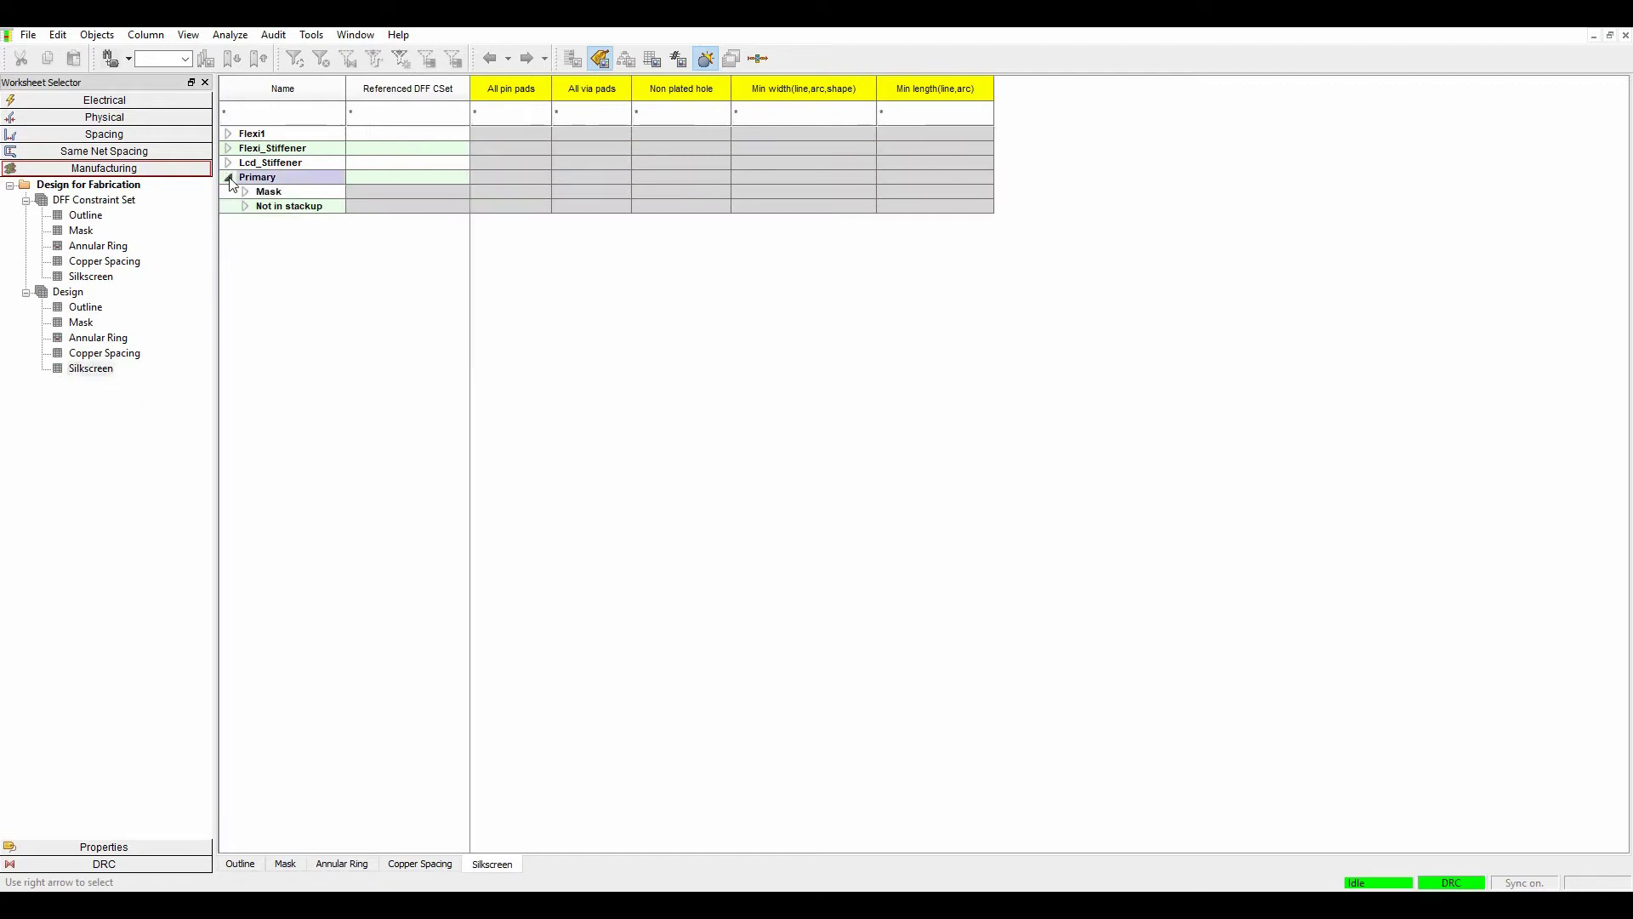
{"action": "left_click", "coordinate": [245, 192]}
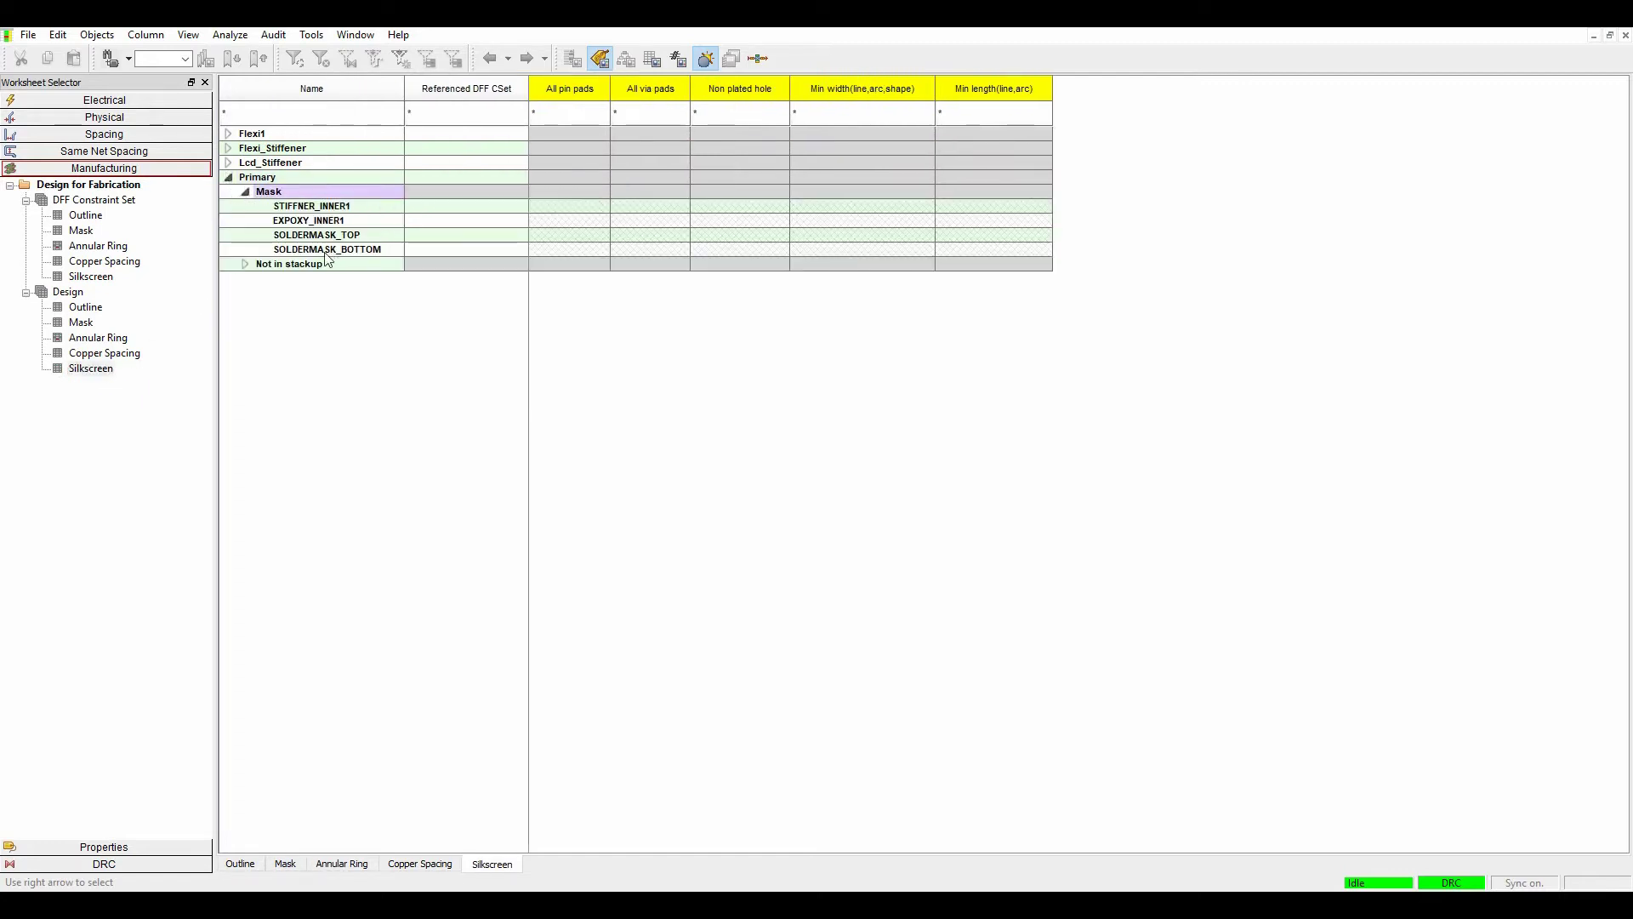
{"action": "left_click", "coordinate": [245, 263]}
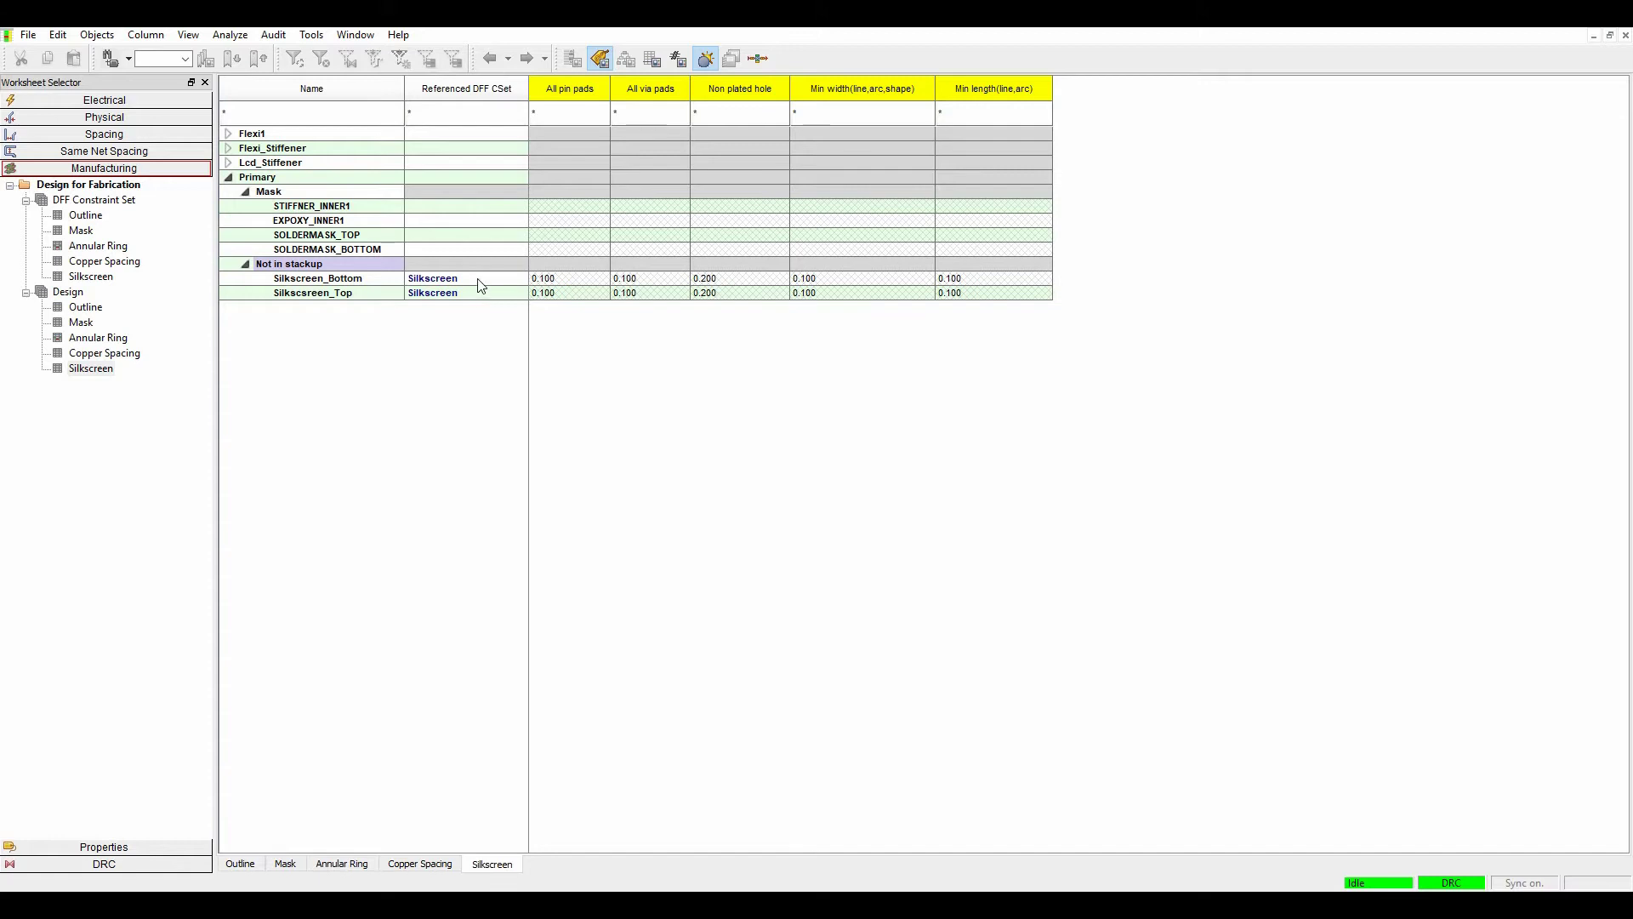
Enable all Design for Fabrication silkscreen checks in the analysis modes and apply them
{"action": "left_click", "coordinate": [244, 34]}
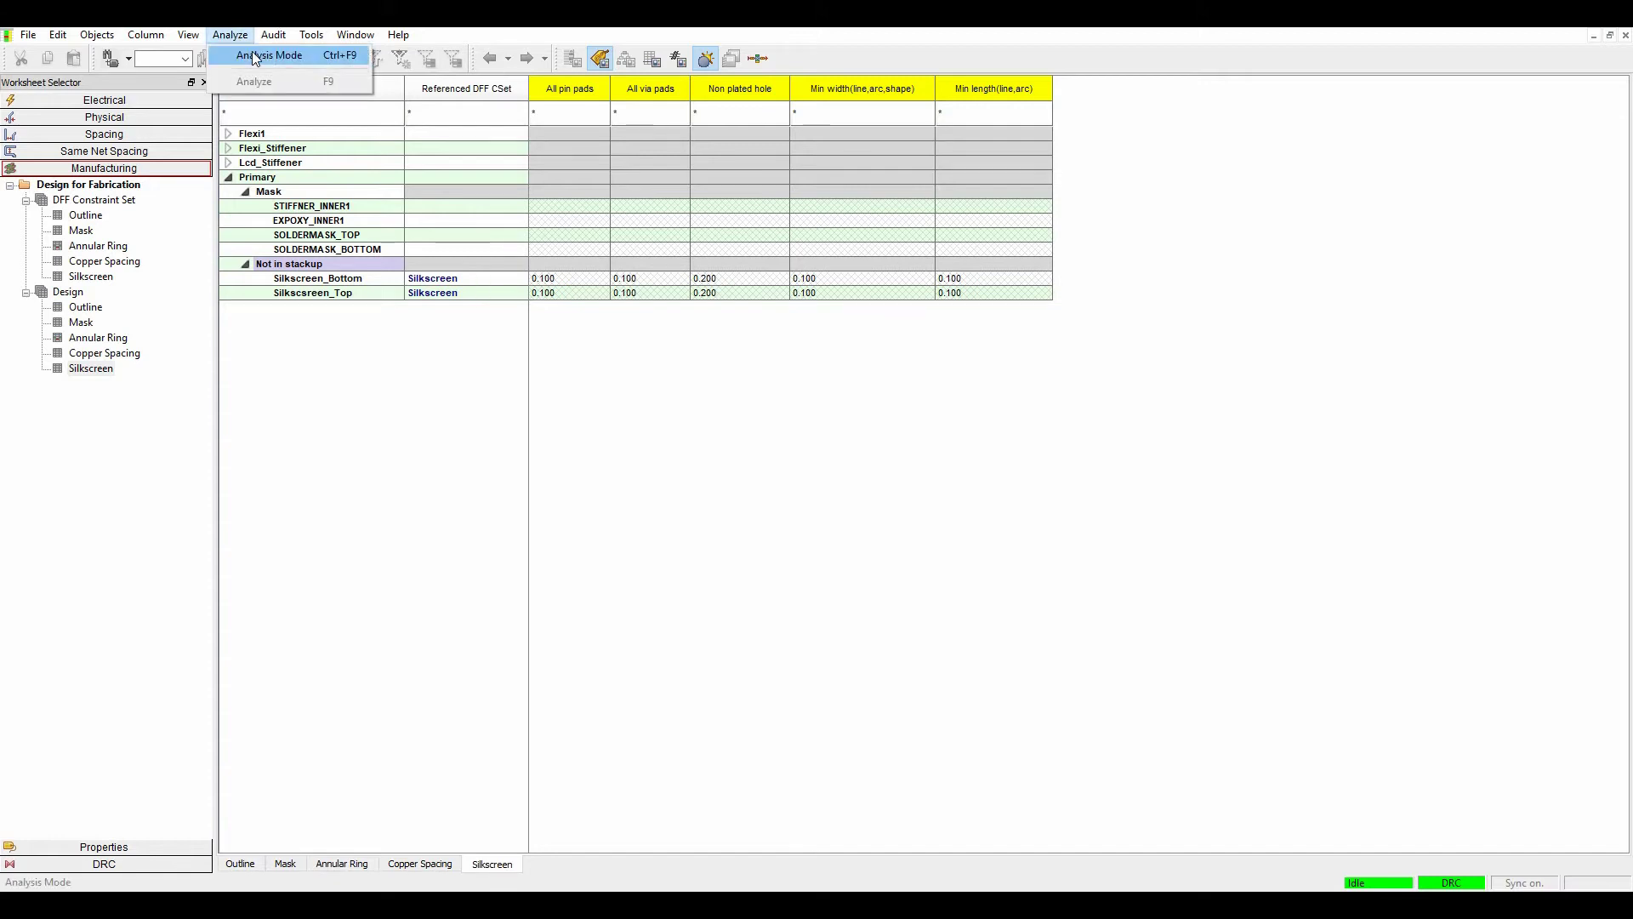
{"action": "left_click", "coordinate": [252, 51]}
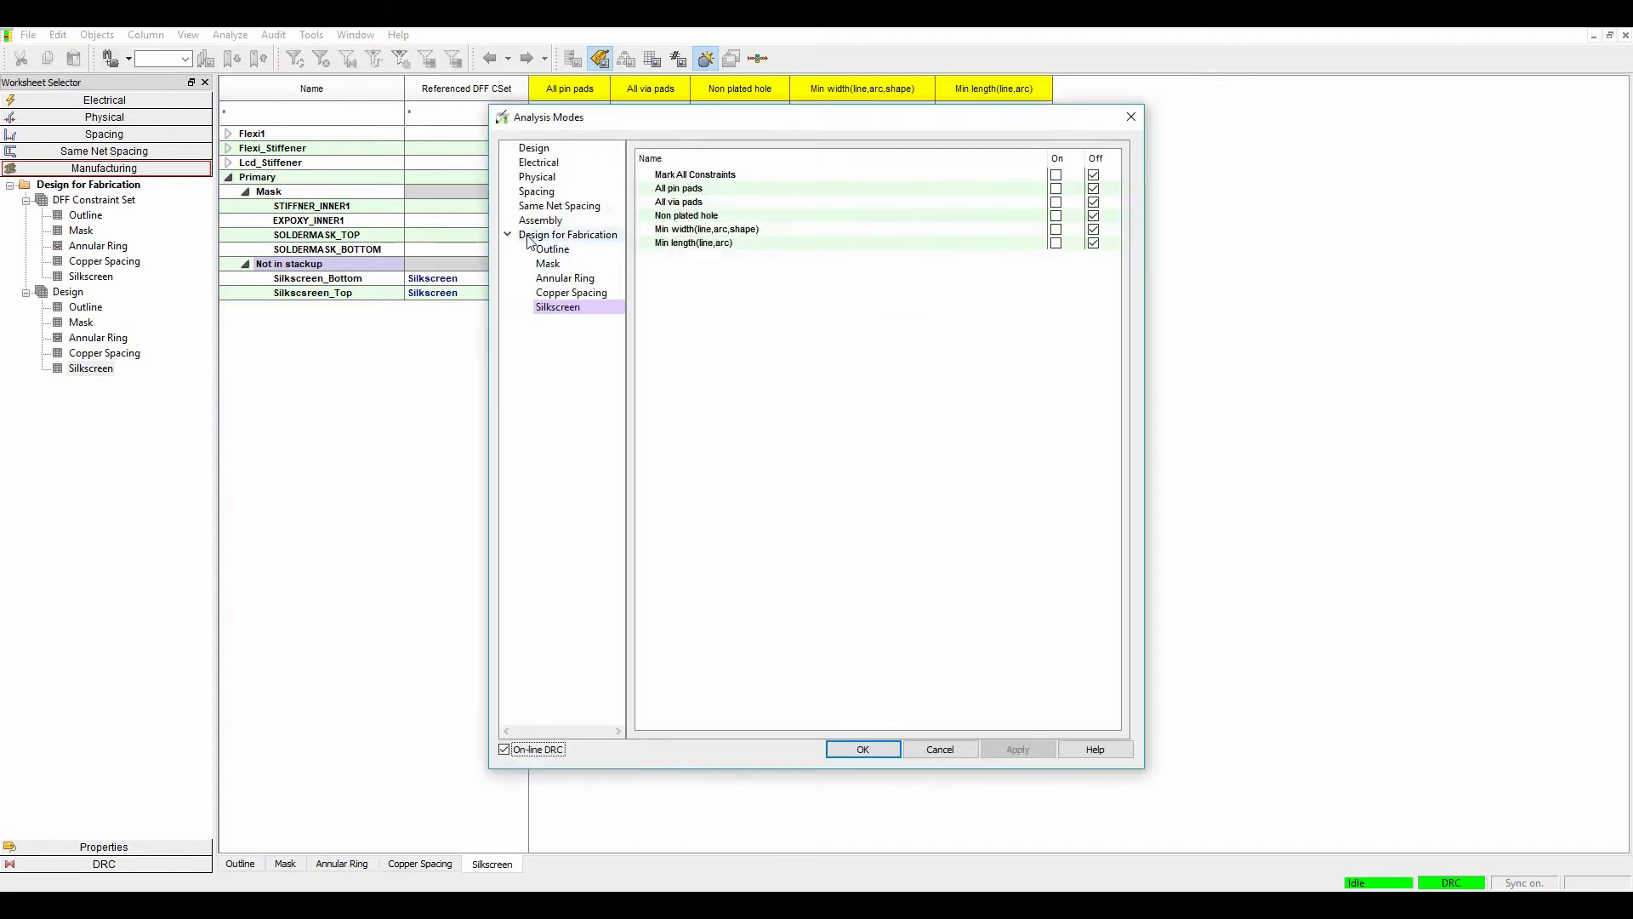
{"action": "left_click", "coordinate": [1058, 176]}
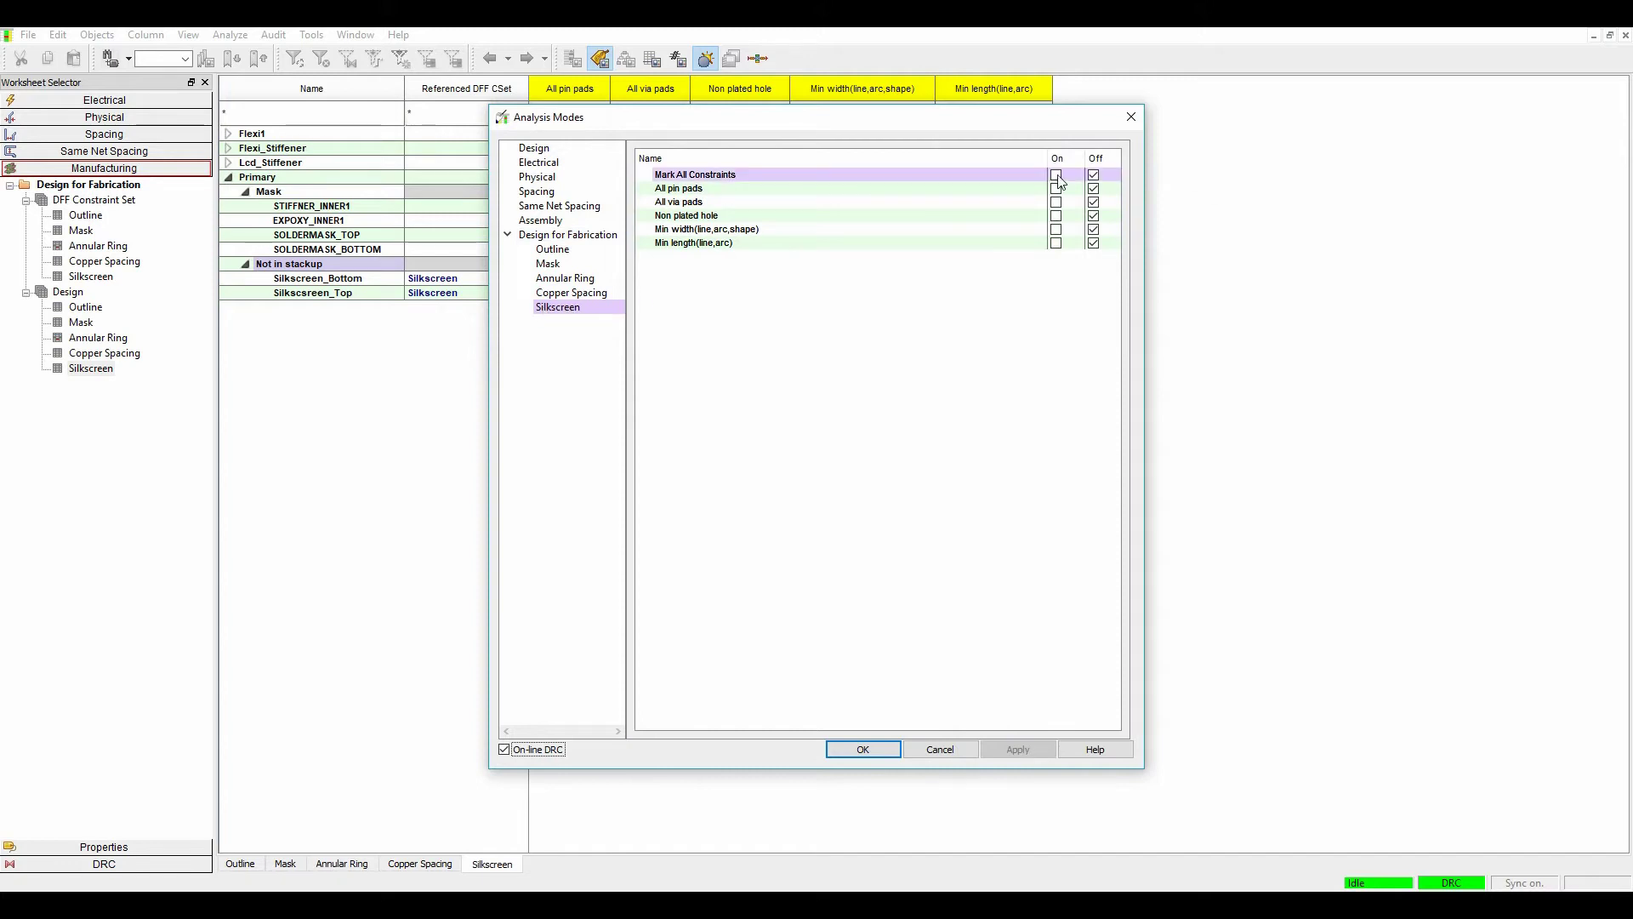
{"action": "left_click", "coordinate": [1018, 747]}
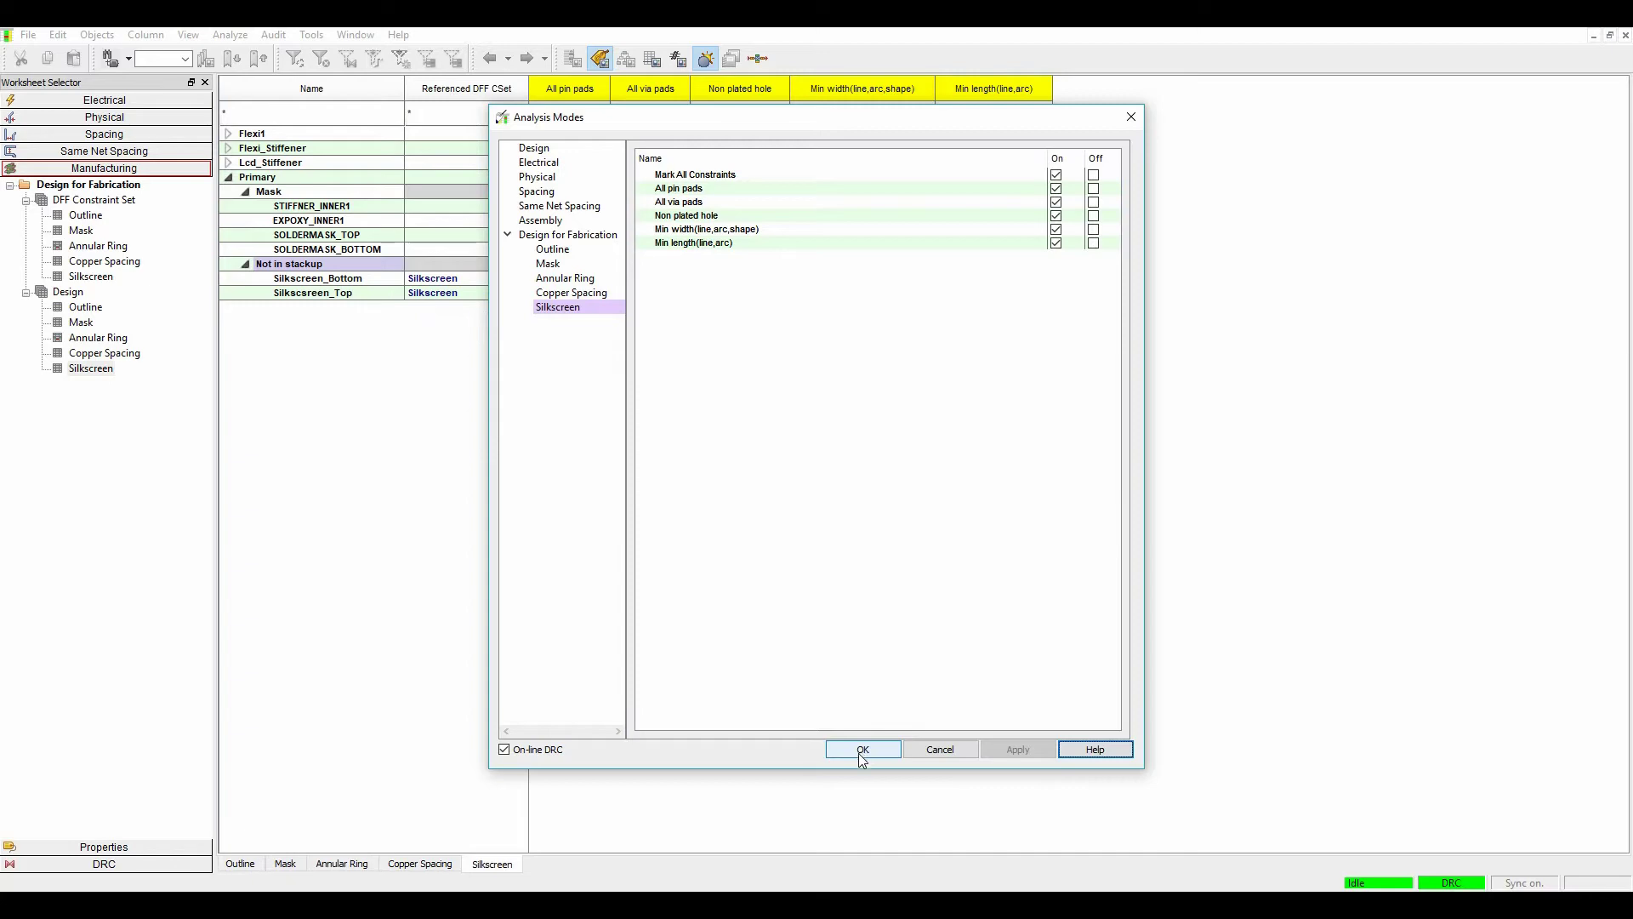
{"action": "left_click", "coordinate": [862, 750]}
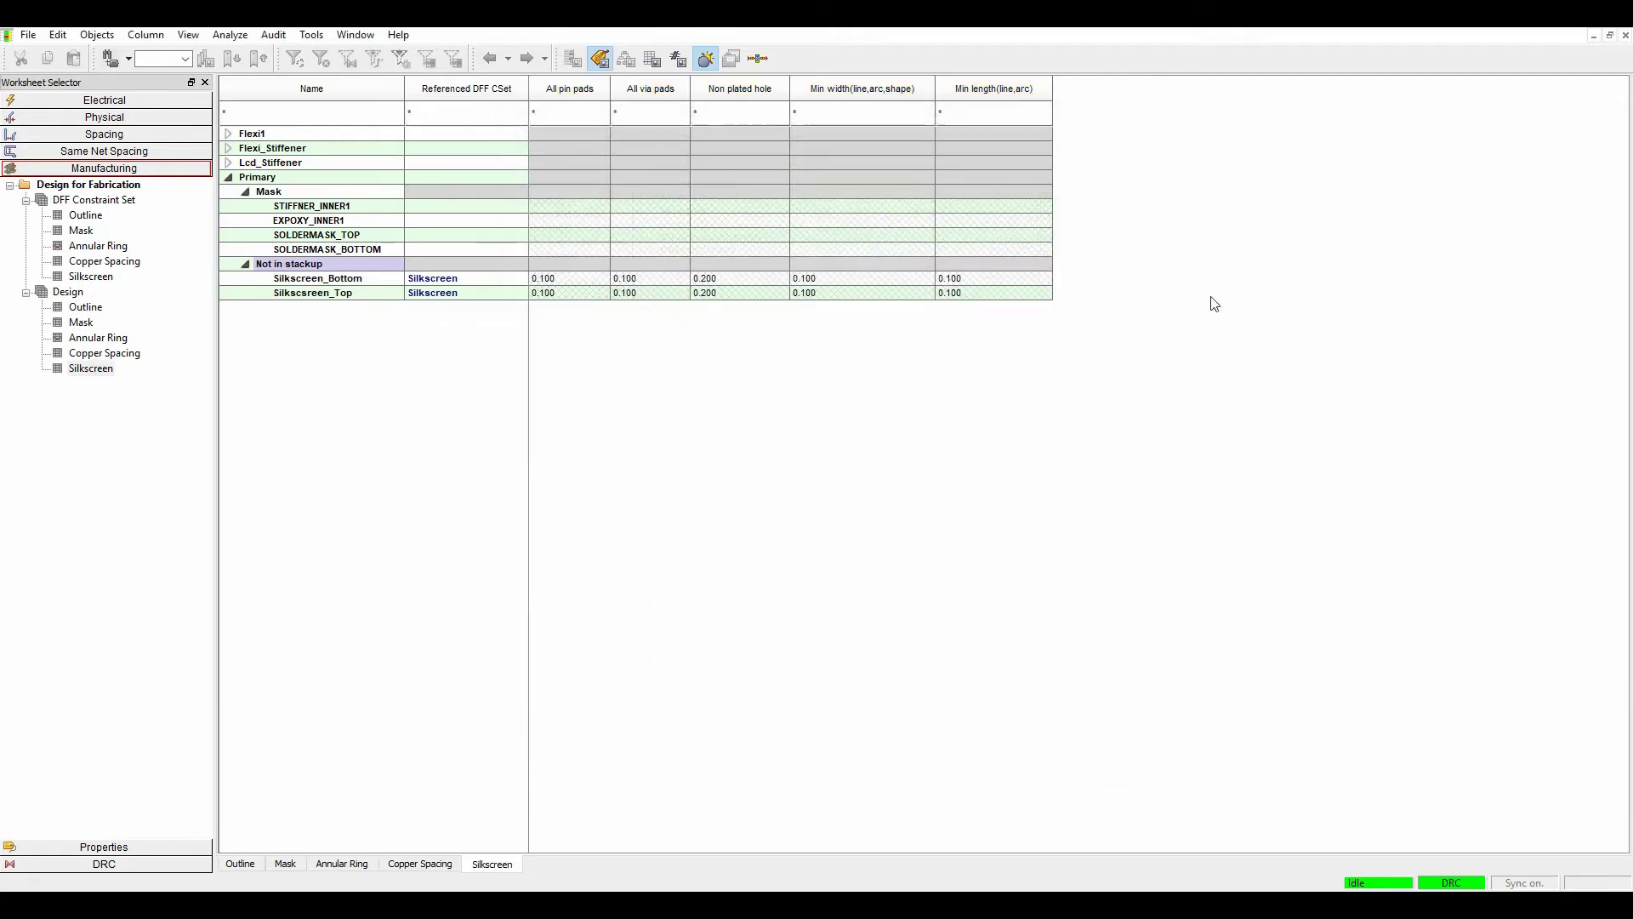
Return to the board layout and show only the SS_TOP film view
{"action": "left_click", "coordinate": [1531, 27]}
{"action": "scroll", "coordinate": [405, 336], "scroll_direction": "up", "scroll_amount": 3}
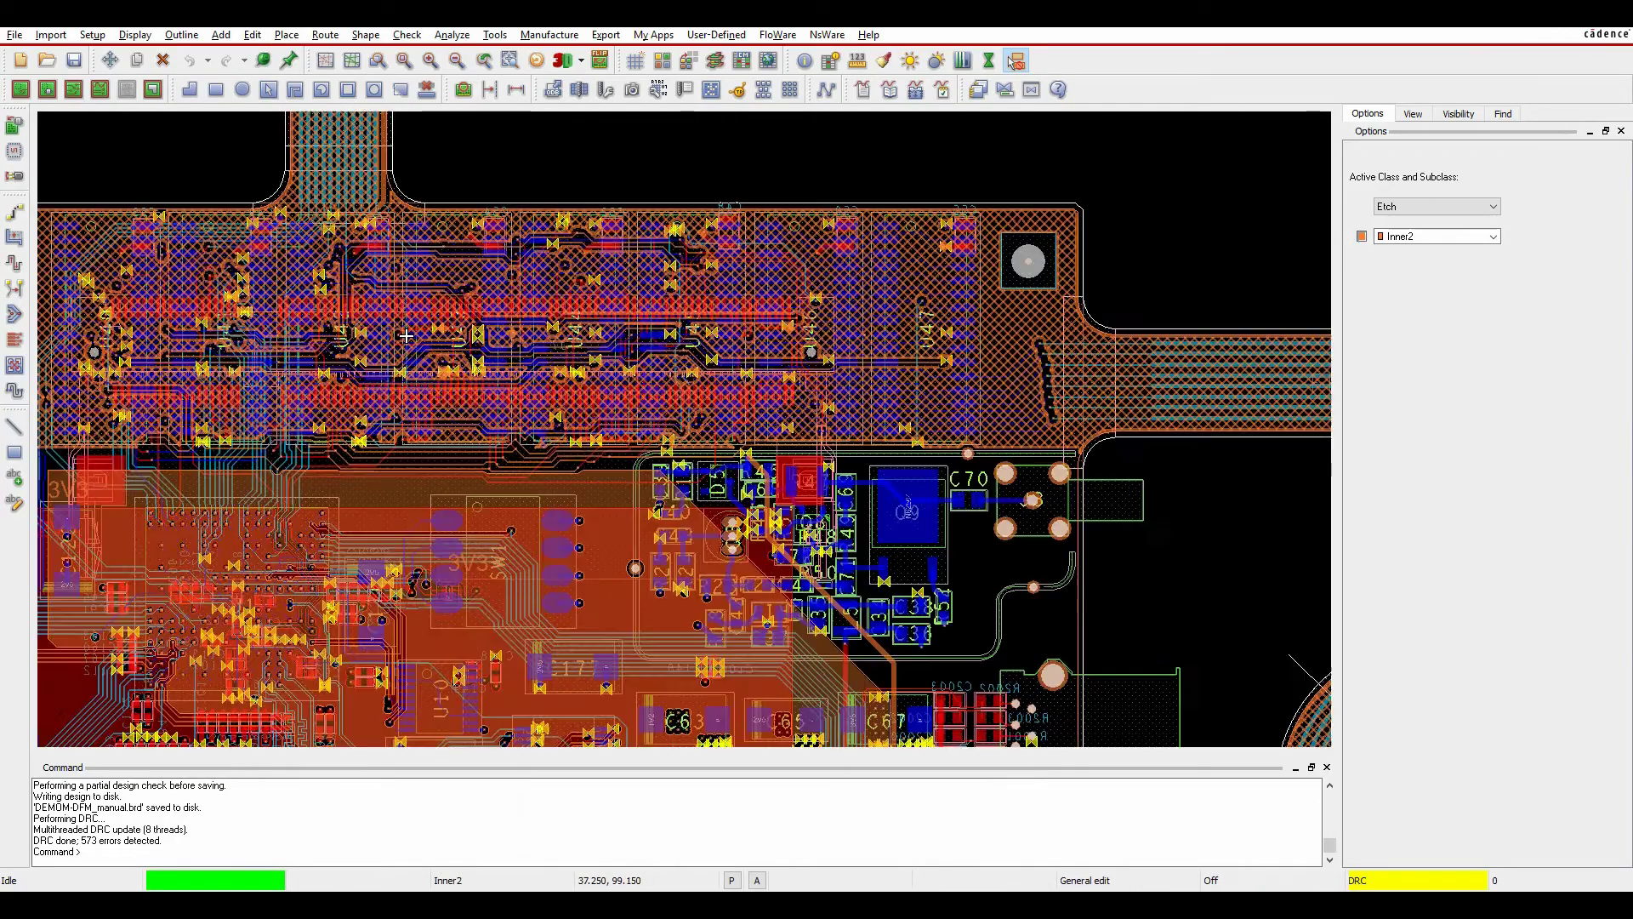
{"action": "scroll", "coordinate": [406, 336], "scroll_direction": "down", "scroll_amount": 3}
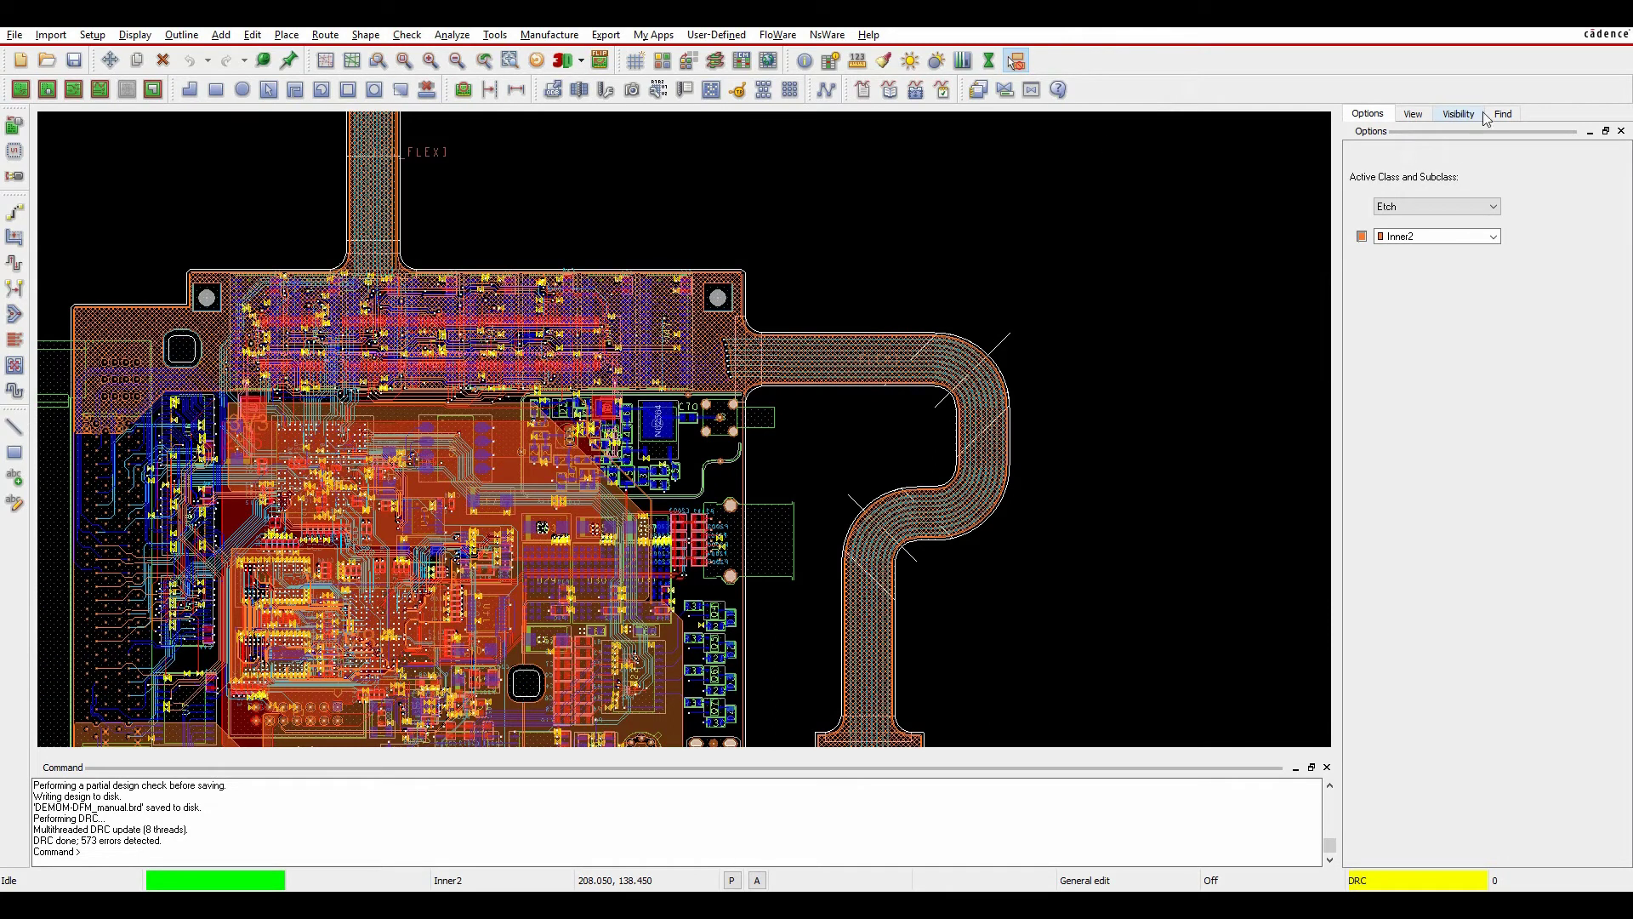
{"action": "left_click", "coordinate": [1465, 114]}
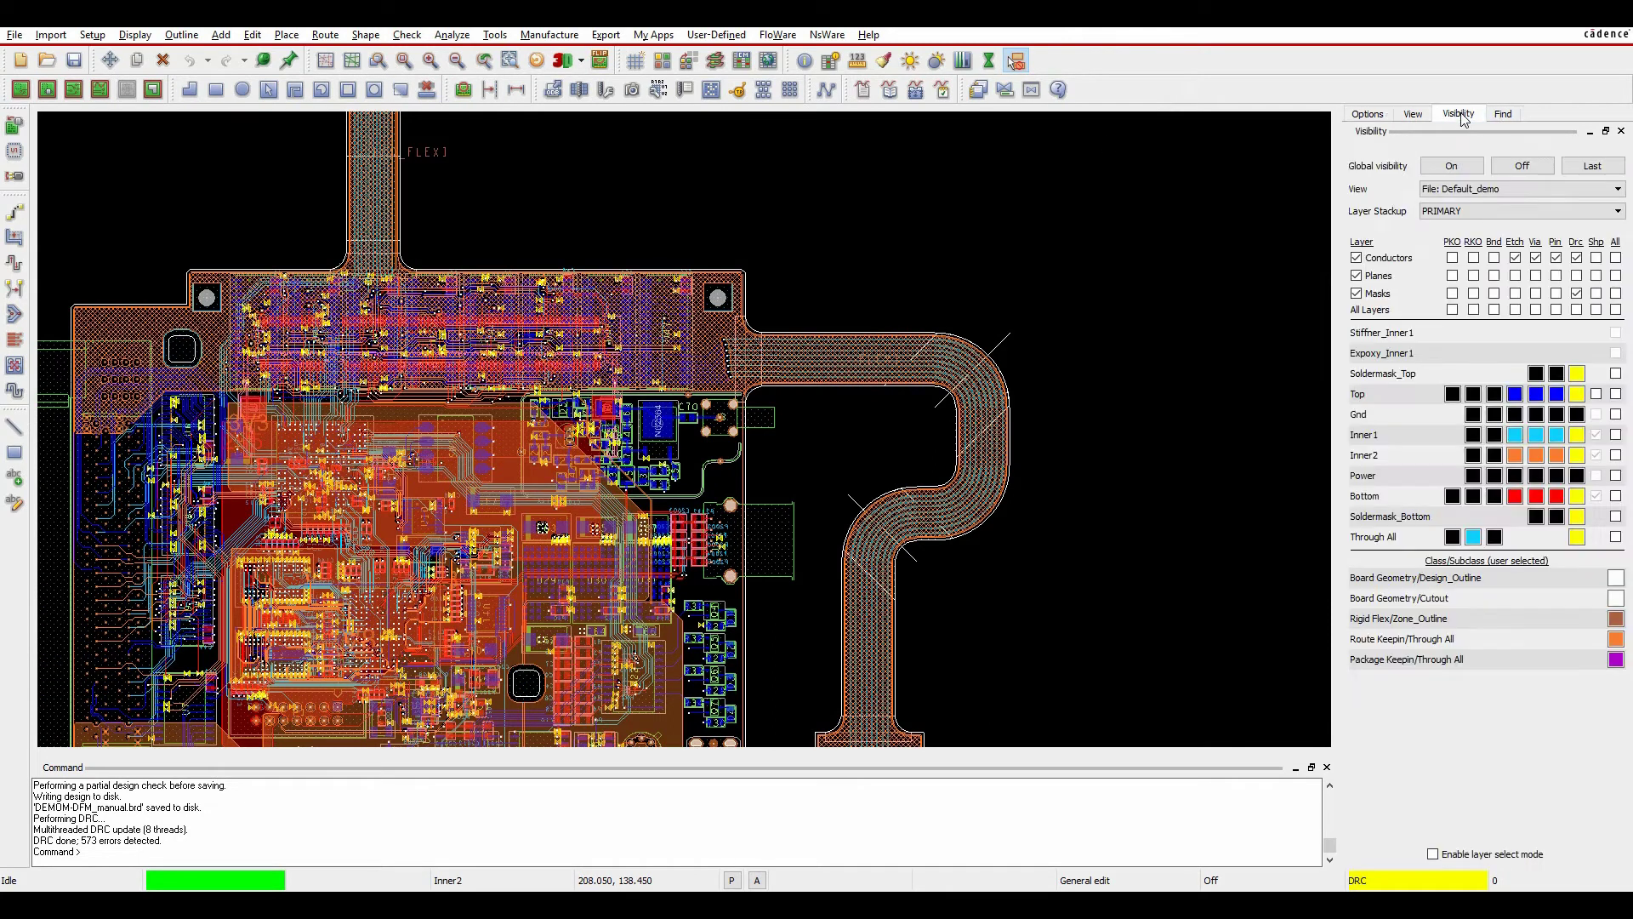
{"action": "left_click", "coordinate": [1452, 189]}
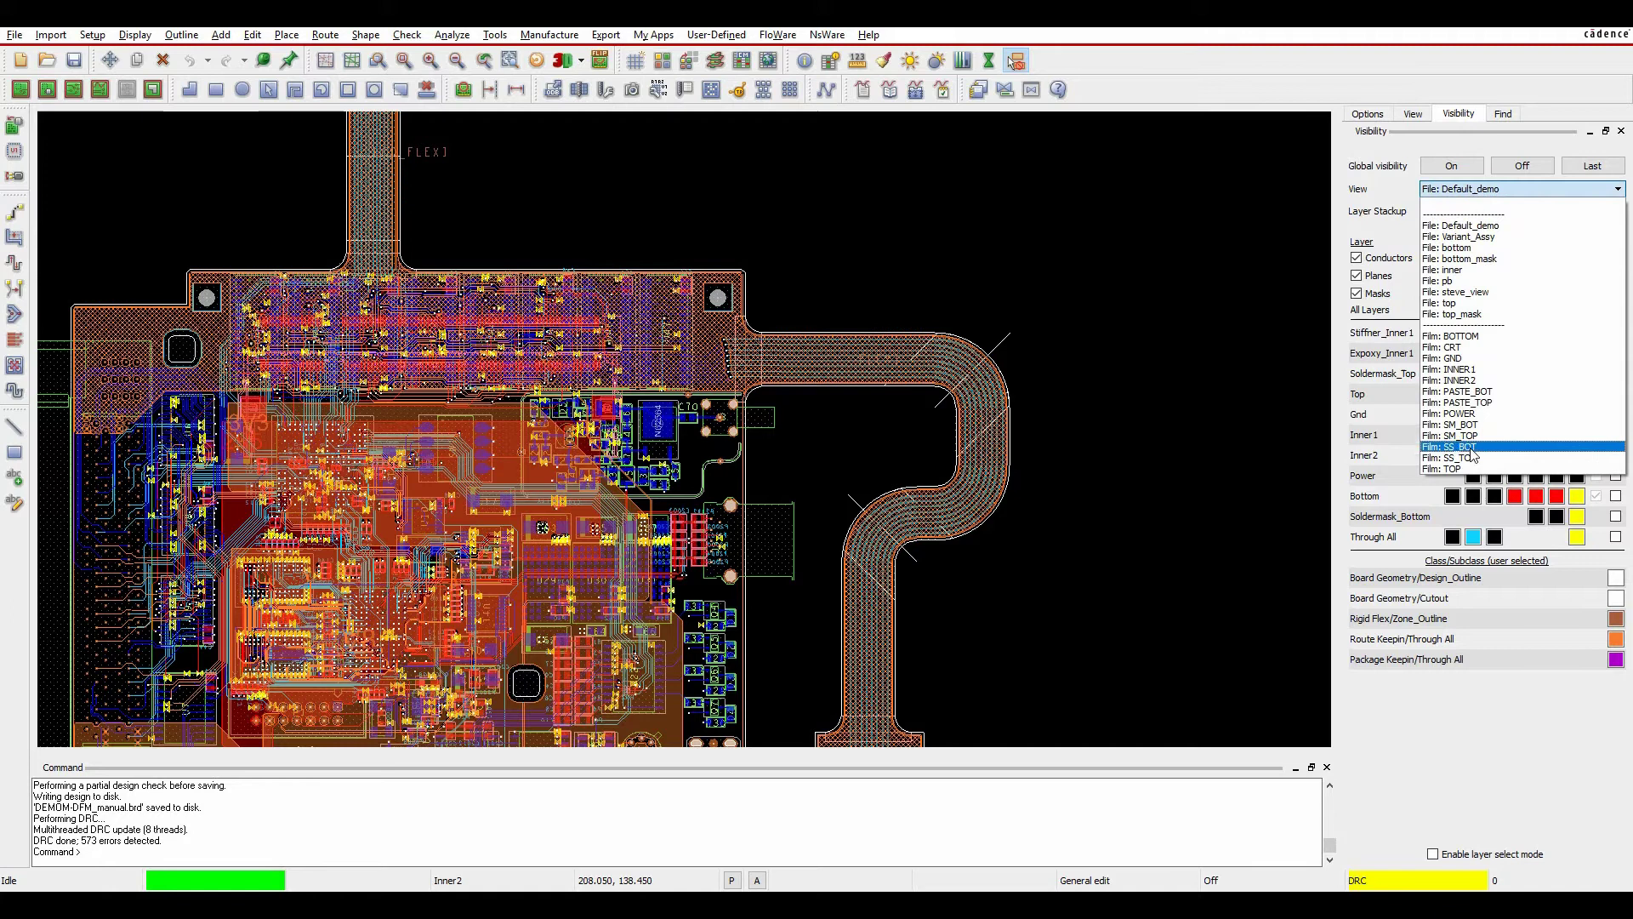
{"action": "left_click", "coordinate": [1469, 458]}
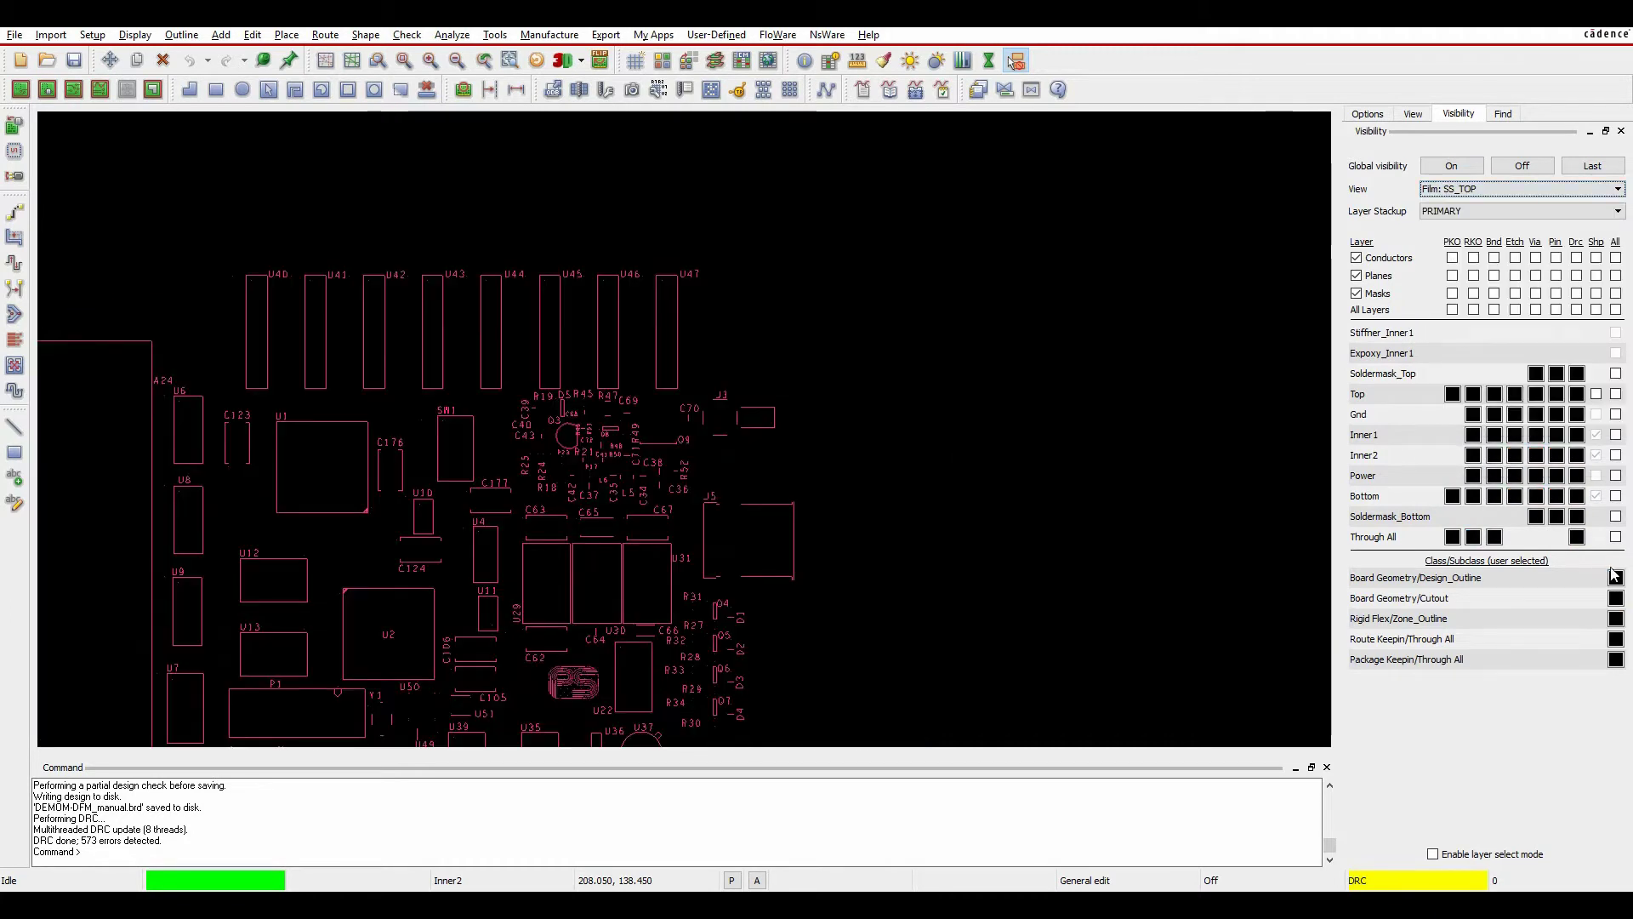
Show the board's design outline and cutout, plus the DRC markers, pins and vias of the Top layer
{"action": "left_click", "coordinate": [1615, 577]}
{"action": "left_click", "coordinate": [1615, 598]}
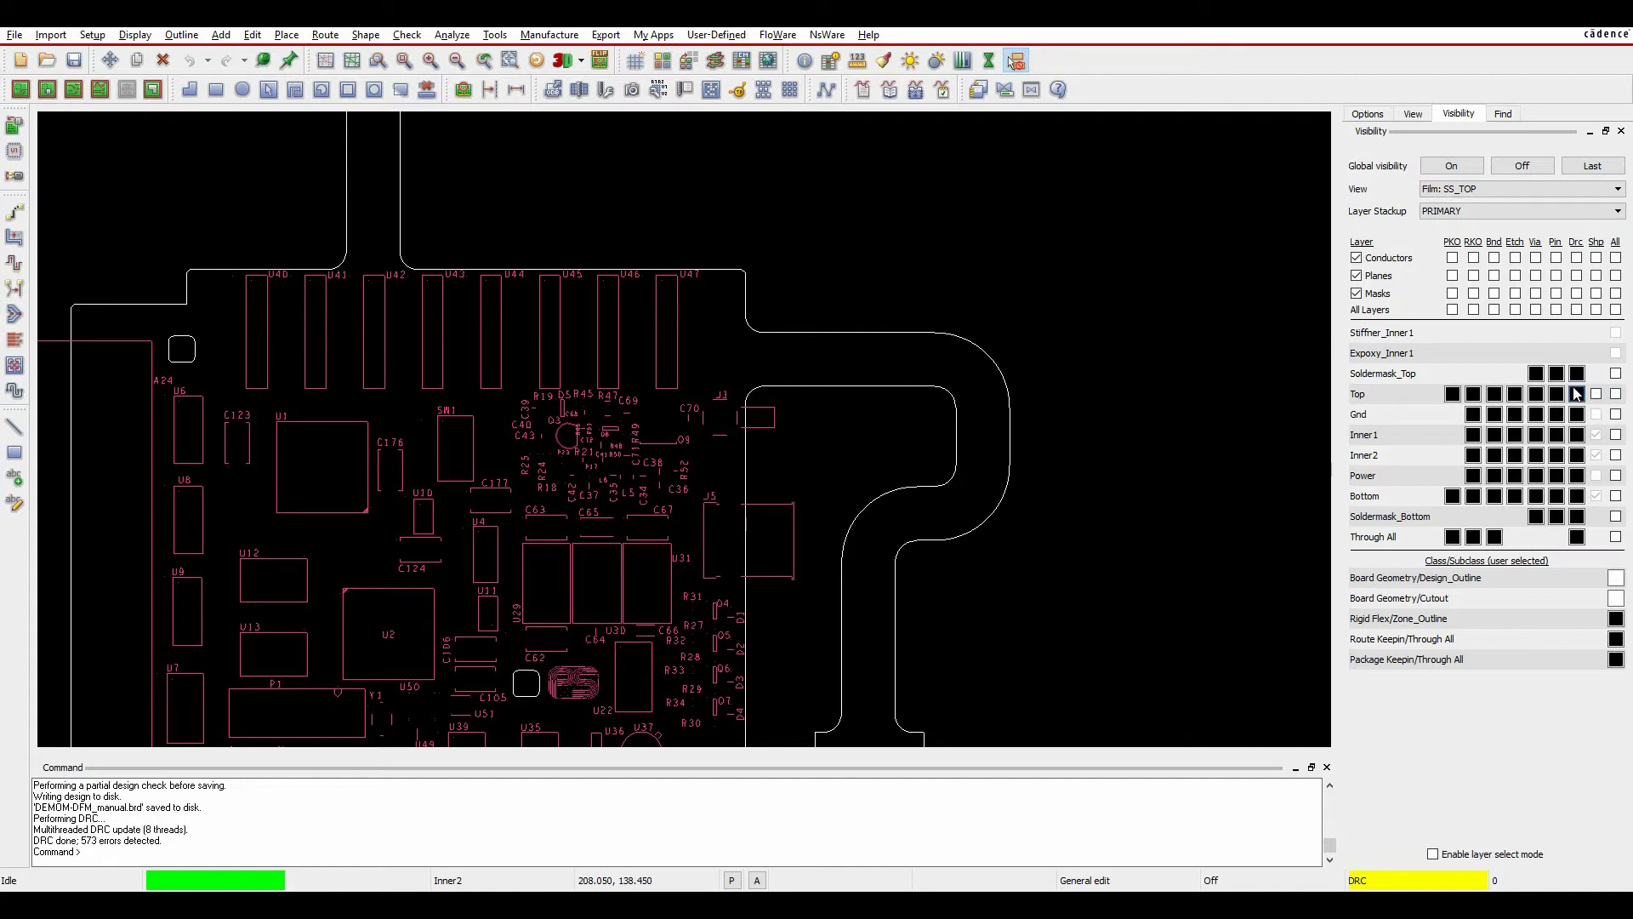
{"action": "left_click", "coordinate": [1577, 394]}
{"action": "left_click", "coordinate": [1557, 394]}
{"action": "left_click", "coordinate": [1536, 394]}
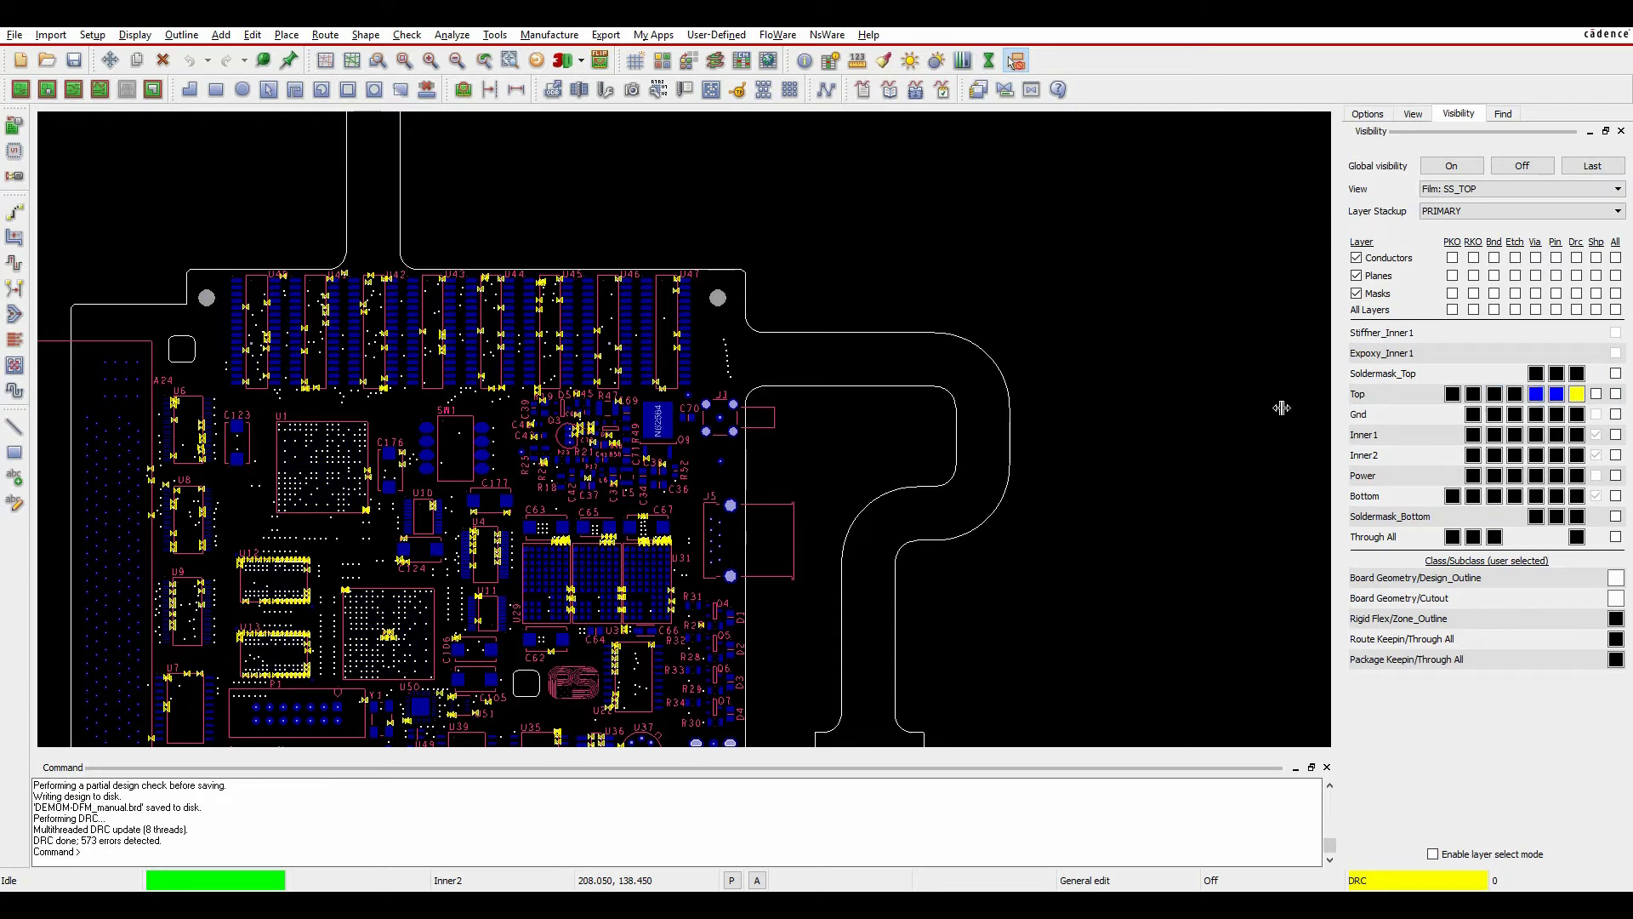
Restrict selection to text and move the C38 reference designator clear of the neighbouring via and the Q9 pad
{"action": "scroll", "coordinate": [675, 444], "scroll_direction": "up", "scroll_amount": 2}
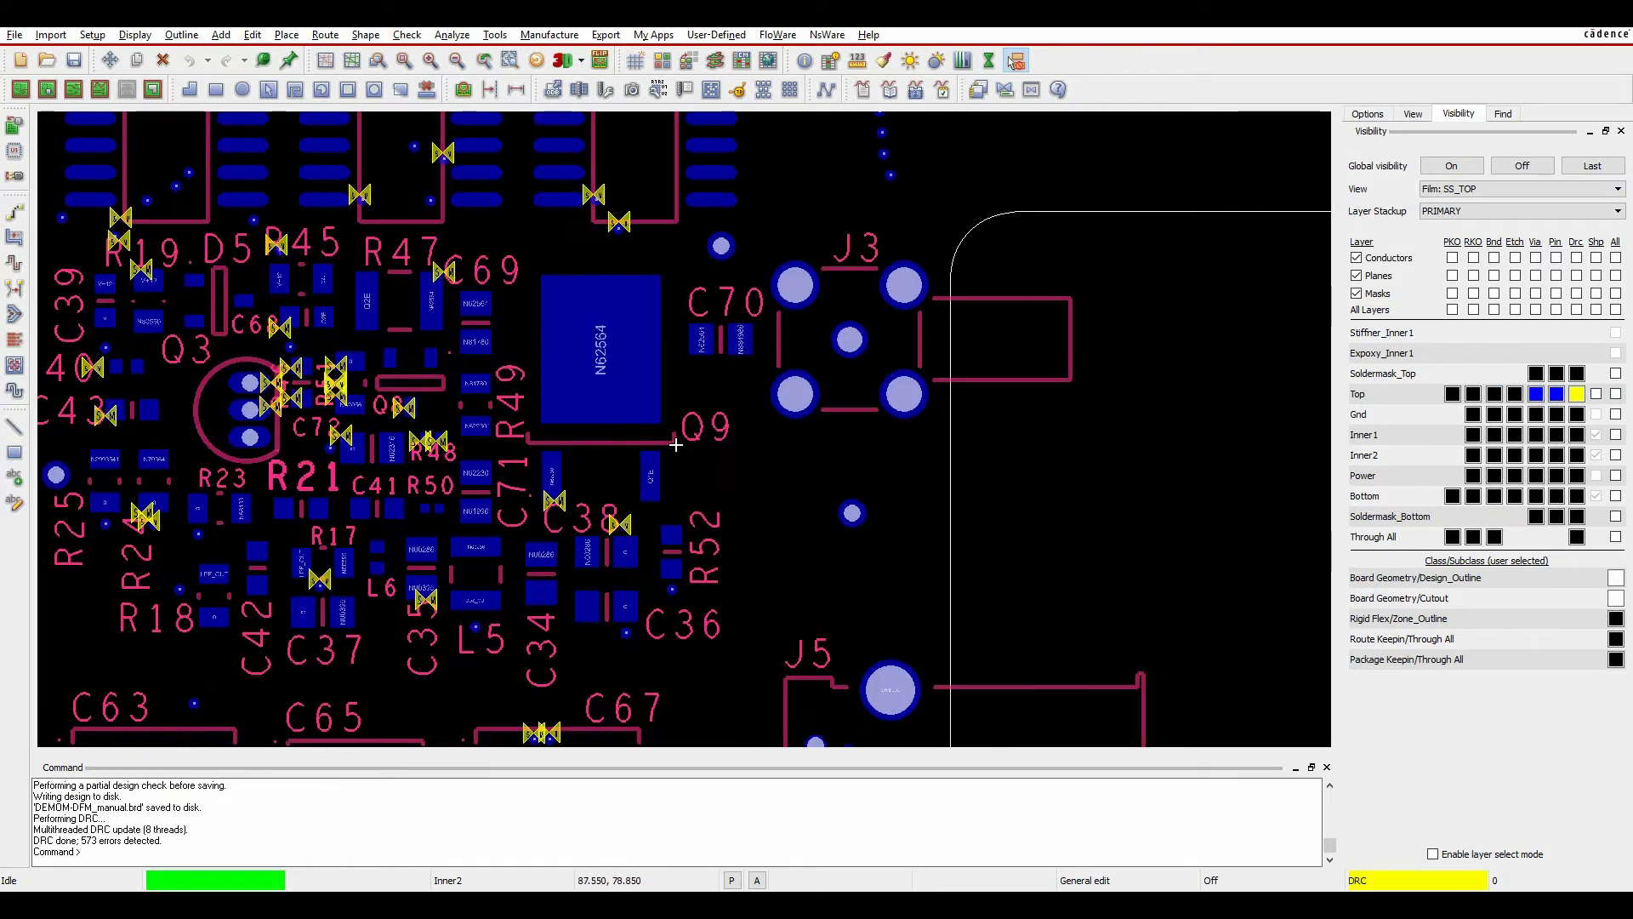
{"action": "scroll", "coordinate": [608, 543], "scroll_direction": "up", "scroll_amount": 2}
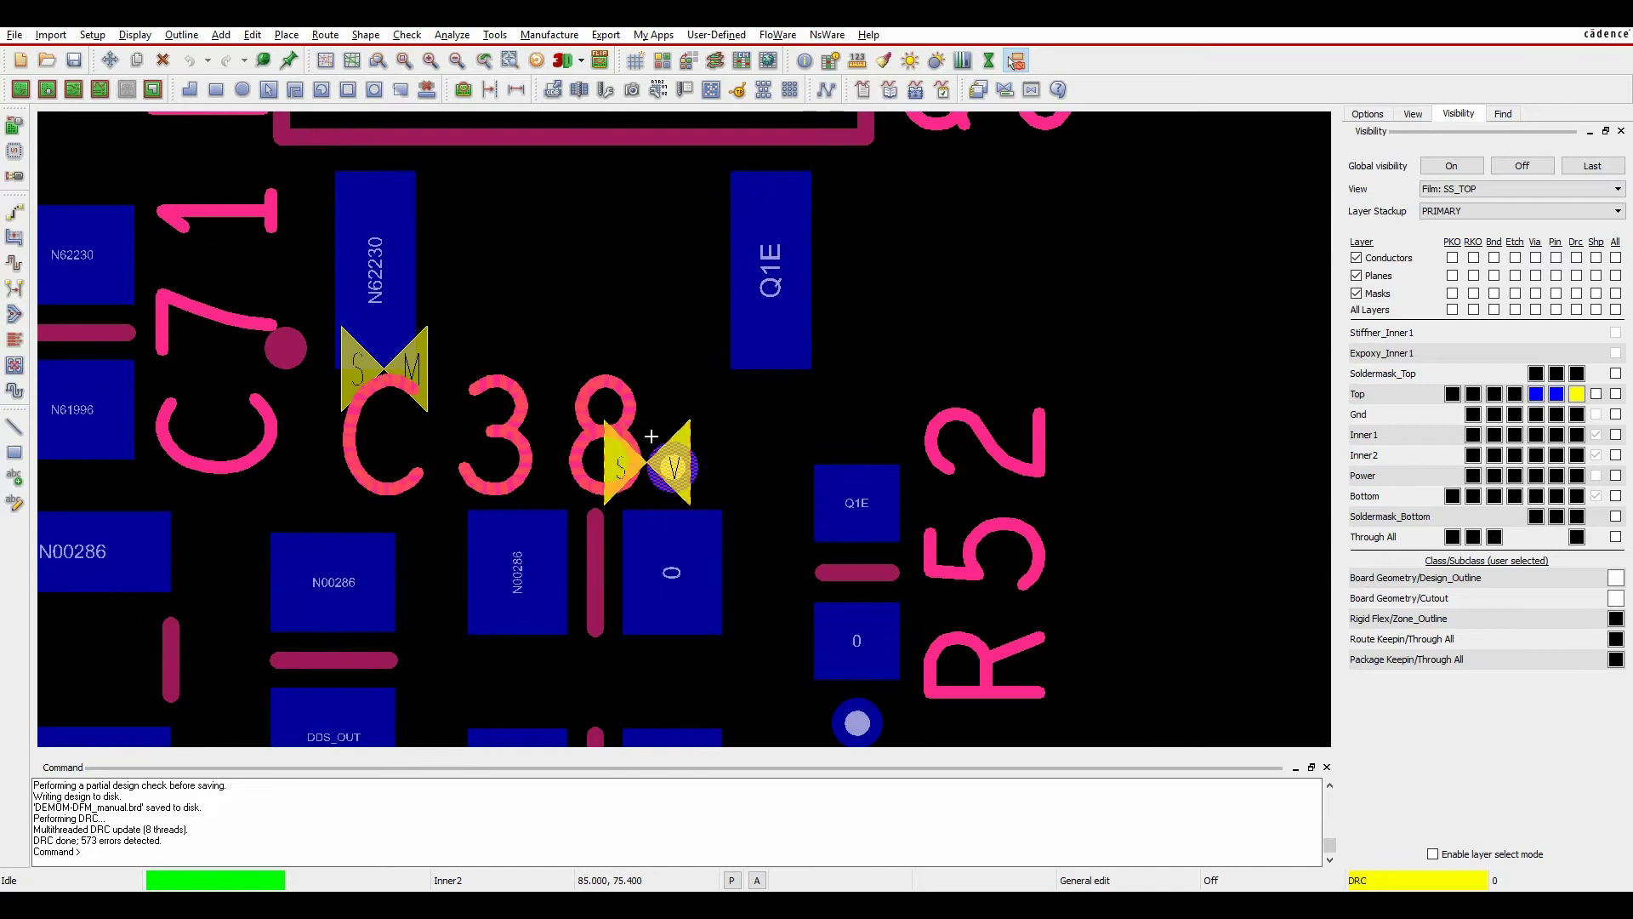
{"action": "mouse_move", "coordinate": [683, 433]}
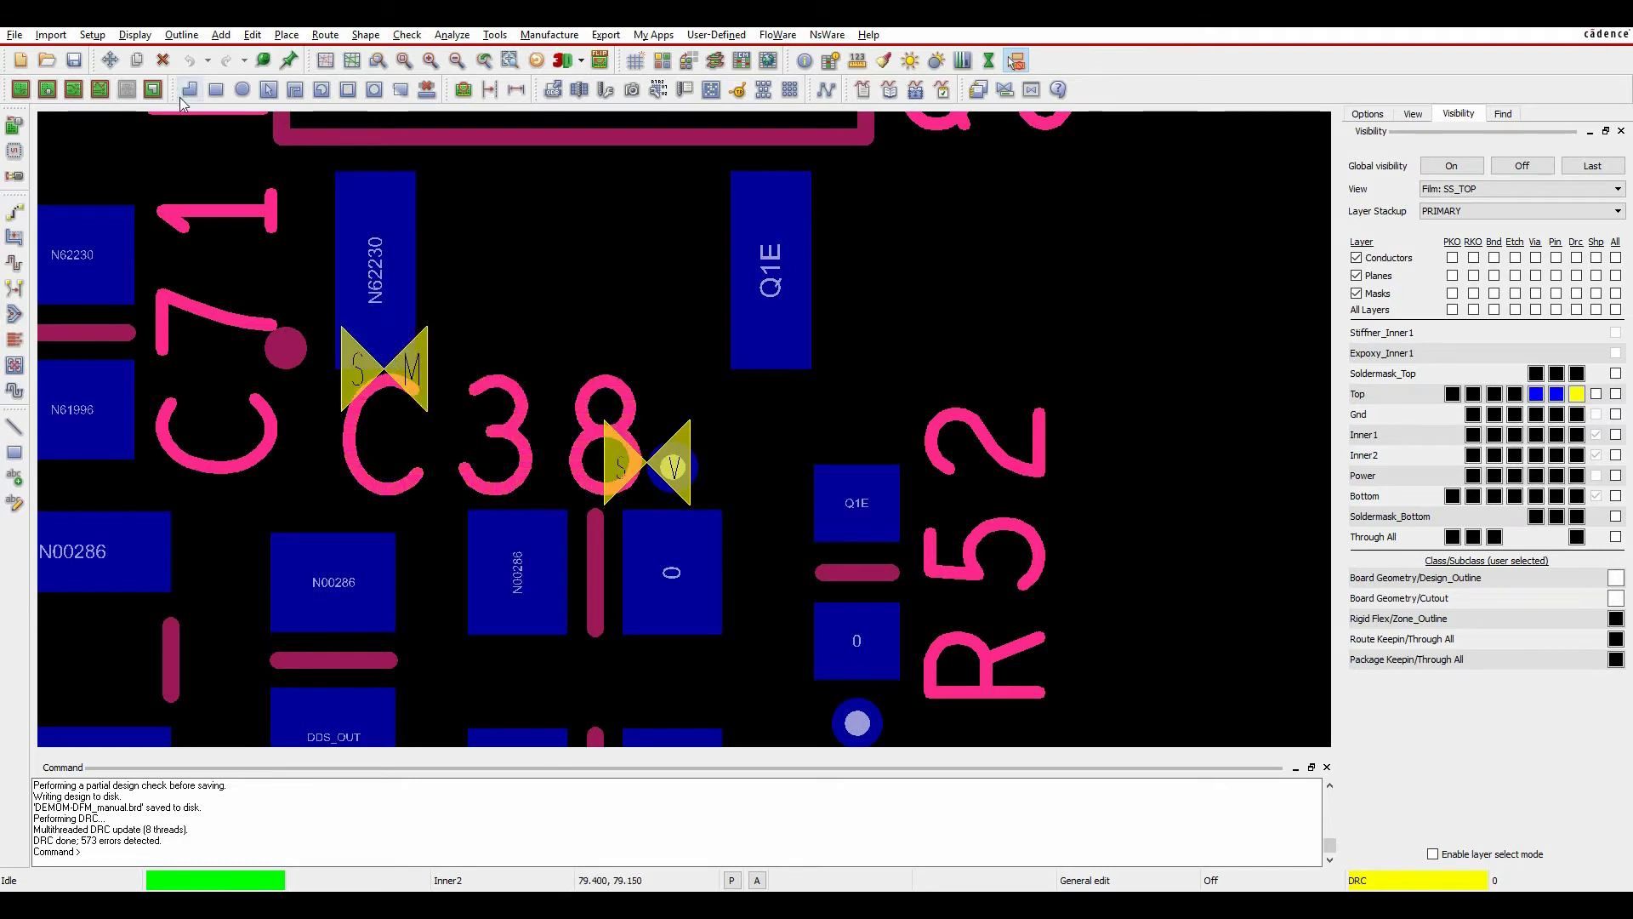
{"action": "left_click", "coordinate": [110, 60]}
{"action": "left_click", "coordinate": [1503, 114]}
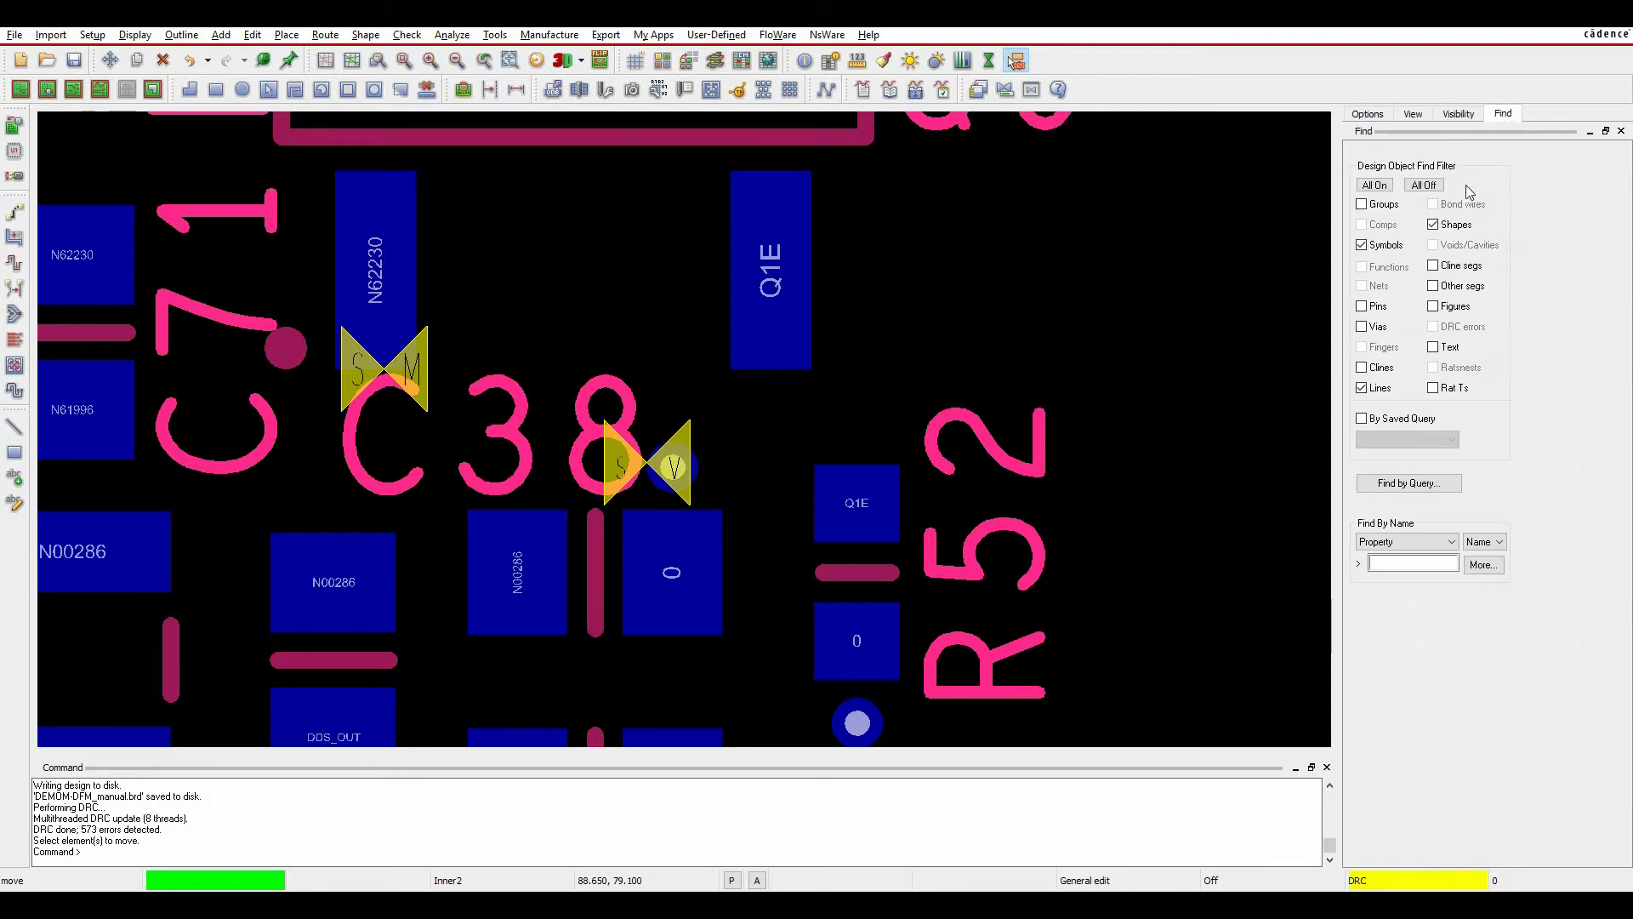
{"action": "left_click", "coordinate": [1423, 184]}
{"action": "left_click", "coordinate": [1433, 346]}
{"action": "left_click", "coordinate": [592, 408]}
{"action": "right_click", "coordinate": [584, 408]}
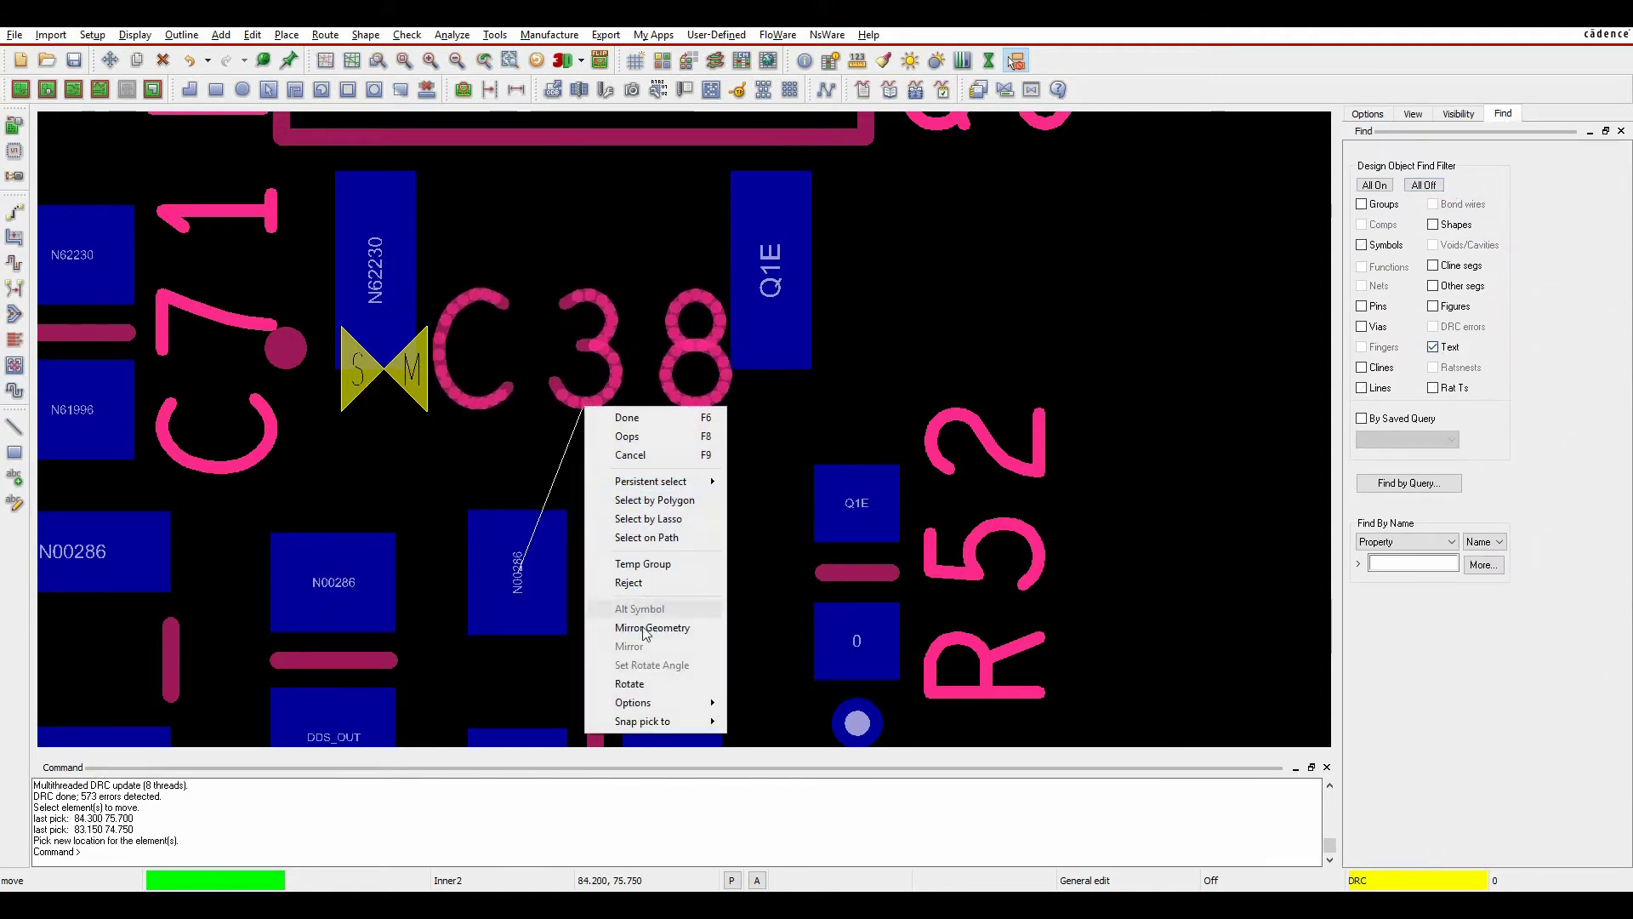
{"action": "key", "text": "Escape"}
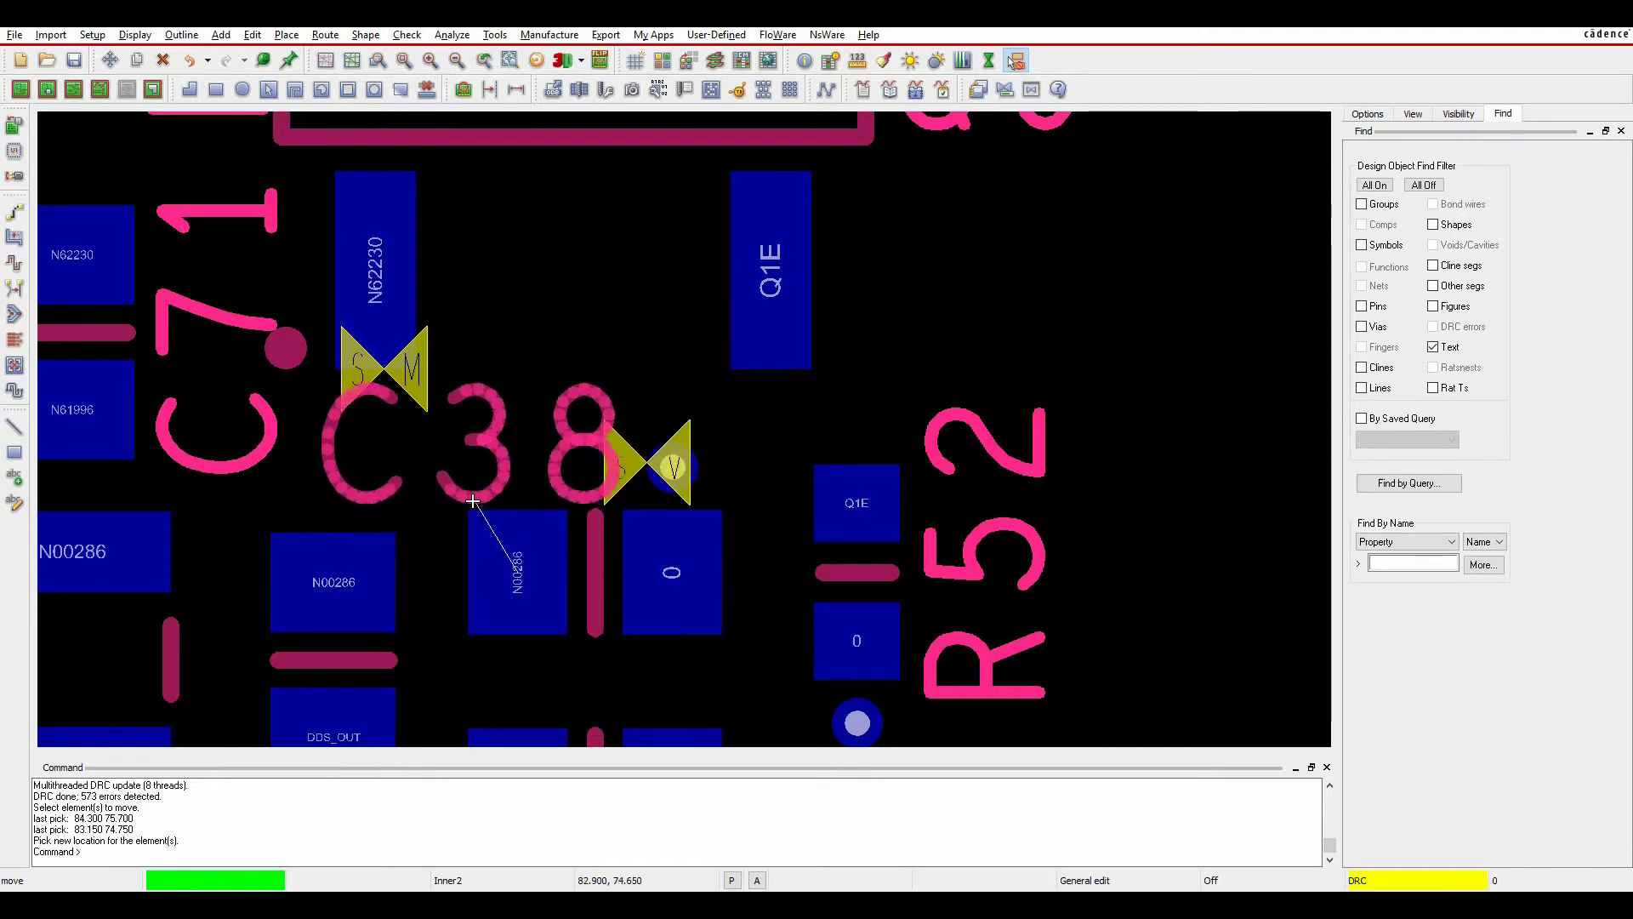
{"action": "left_click", "coordinate": [473, 501]}
Examine the remaining silkscreen DRC markers around R48, the U29 to U31 outlines and their vias, and across the whole board
{"action": "scroll", "coordinate": [680, 546], "scroll_direction": "down", "scroll_amount": 2}
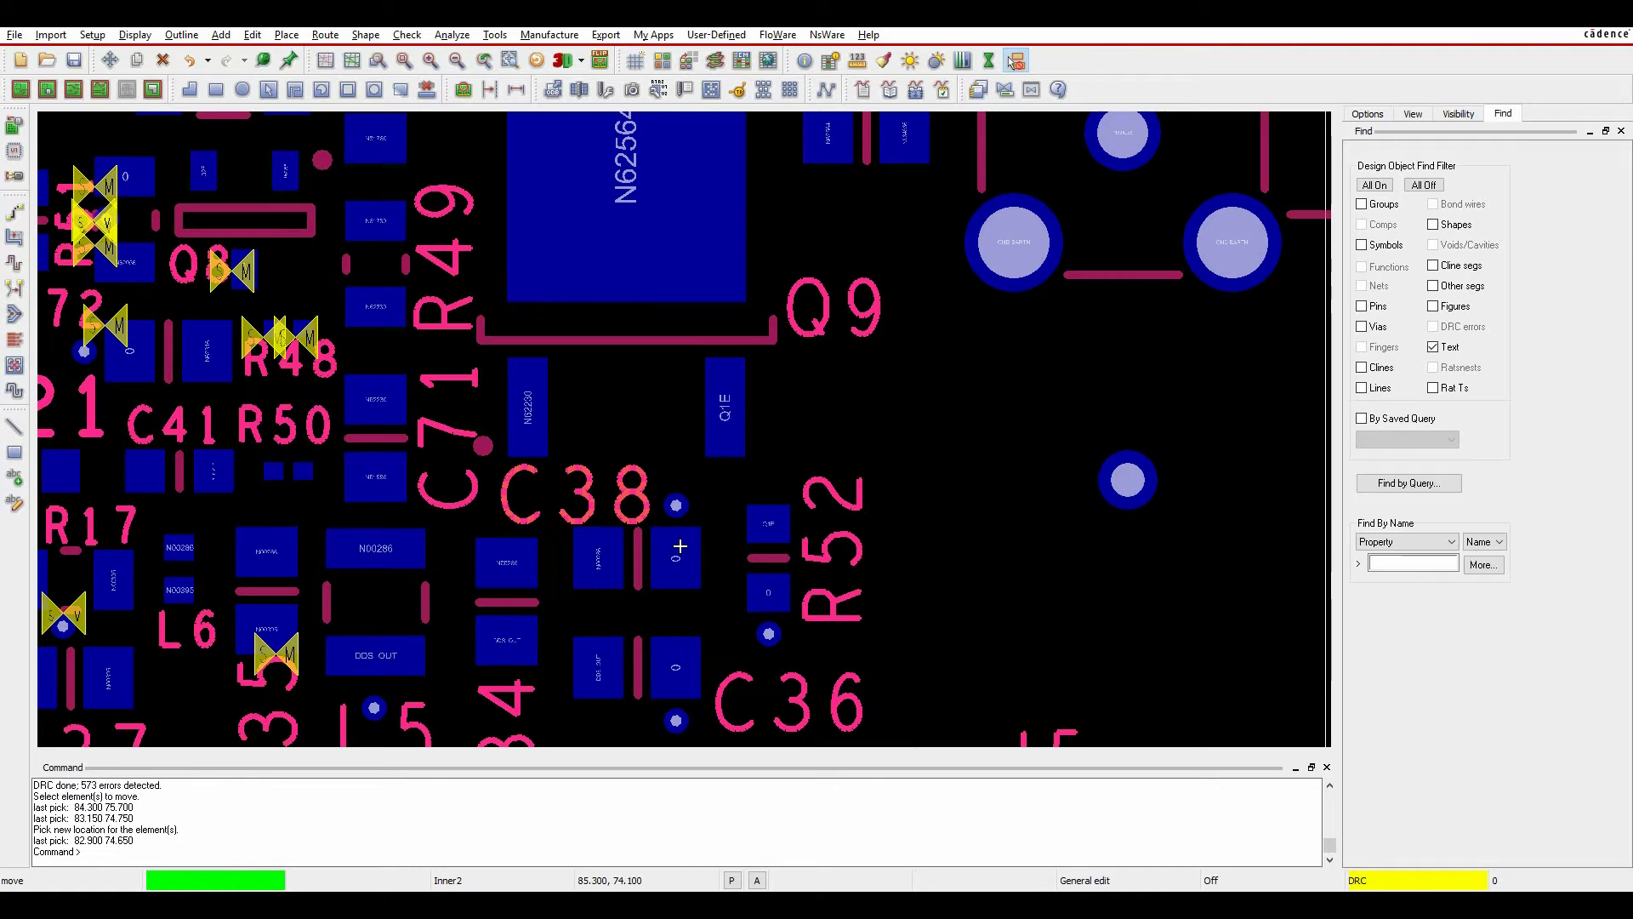
{"action": "scroll", "coordinate": [271, 371], "scroll_direction": "down", "scroll_amount": 2}
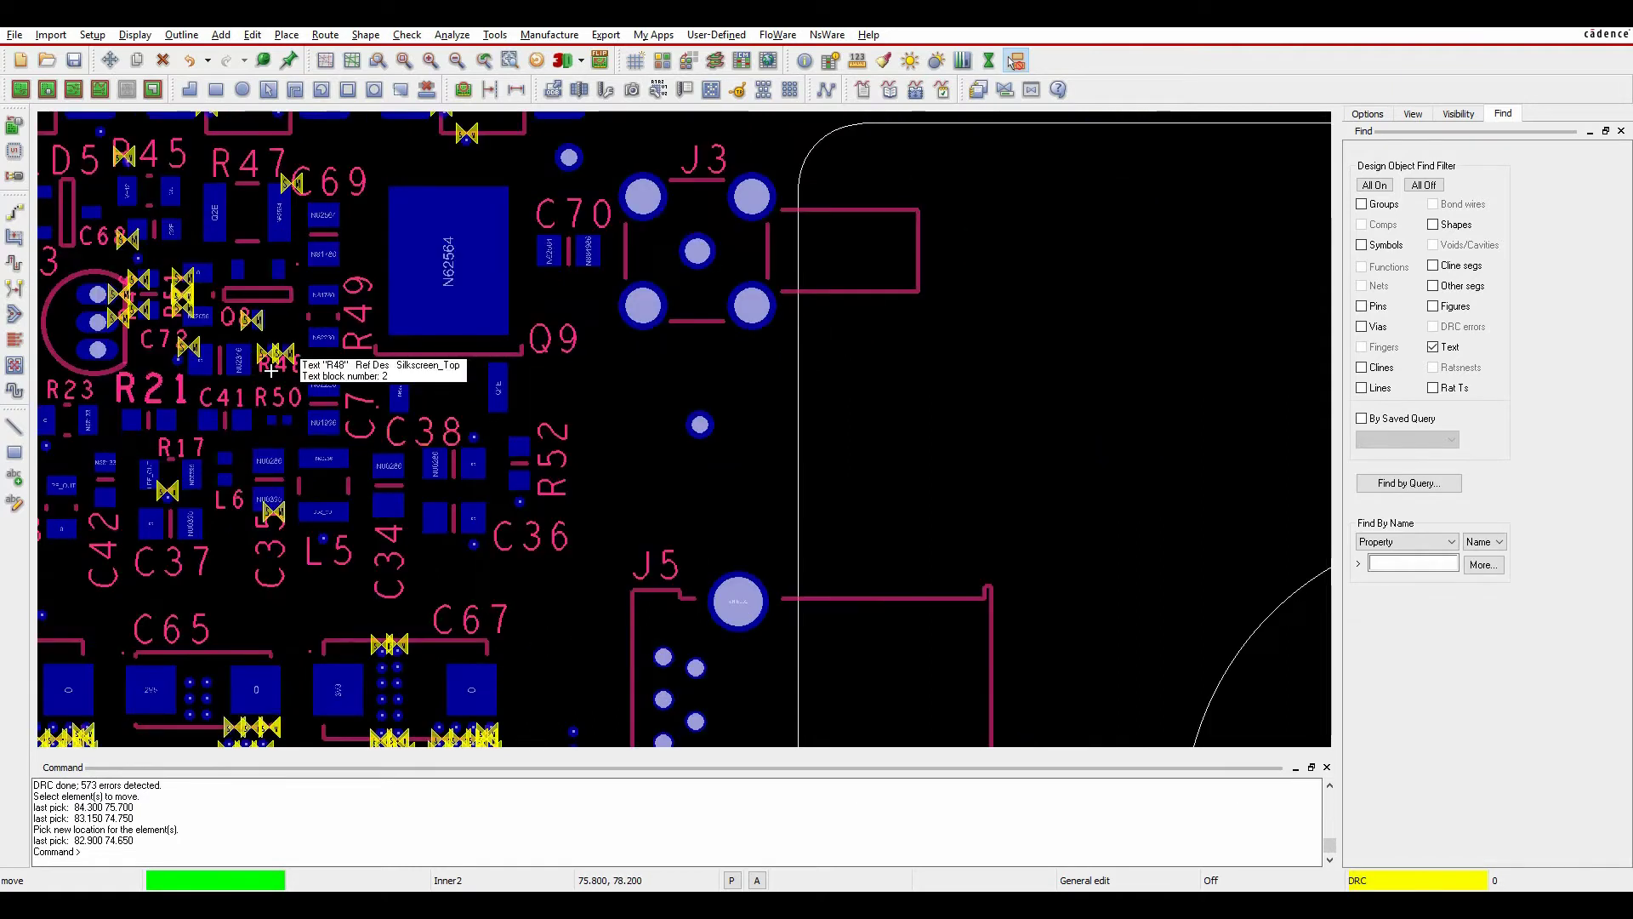
{"action": "middle_click_drag", "start_coordinate": [544, 695], "coordinate": [493, 476]}
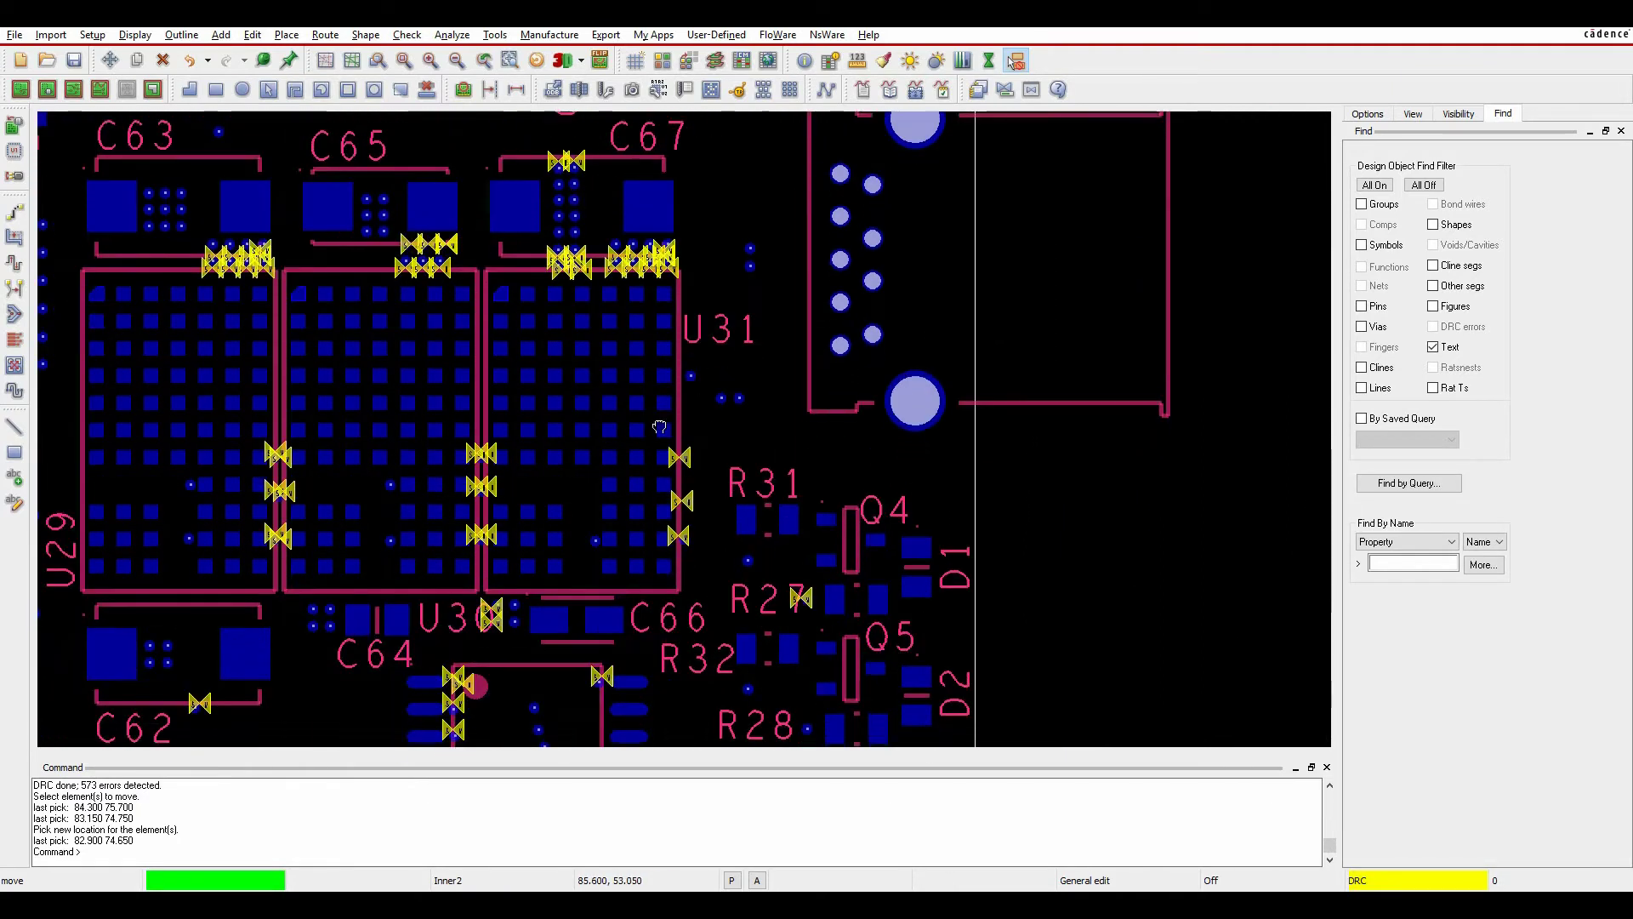
{"action": "scroll", "coordinate": [491, 453], "scroll_direction": "up", "scroll_amount": 5}
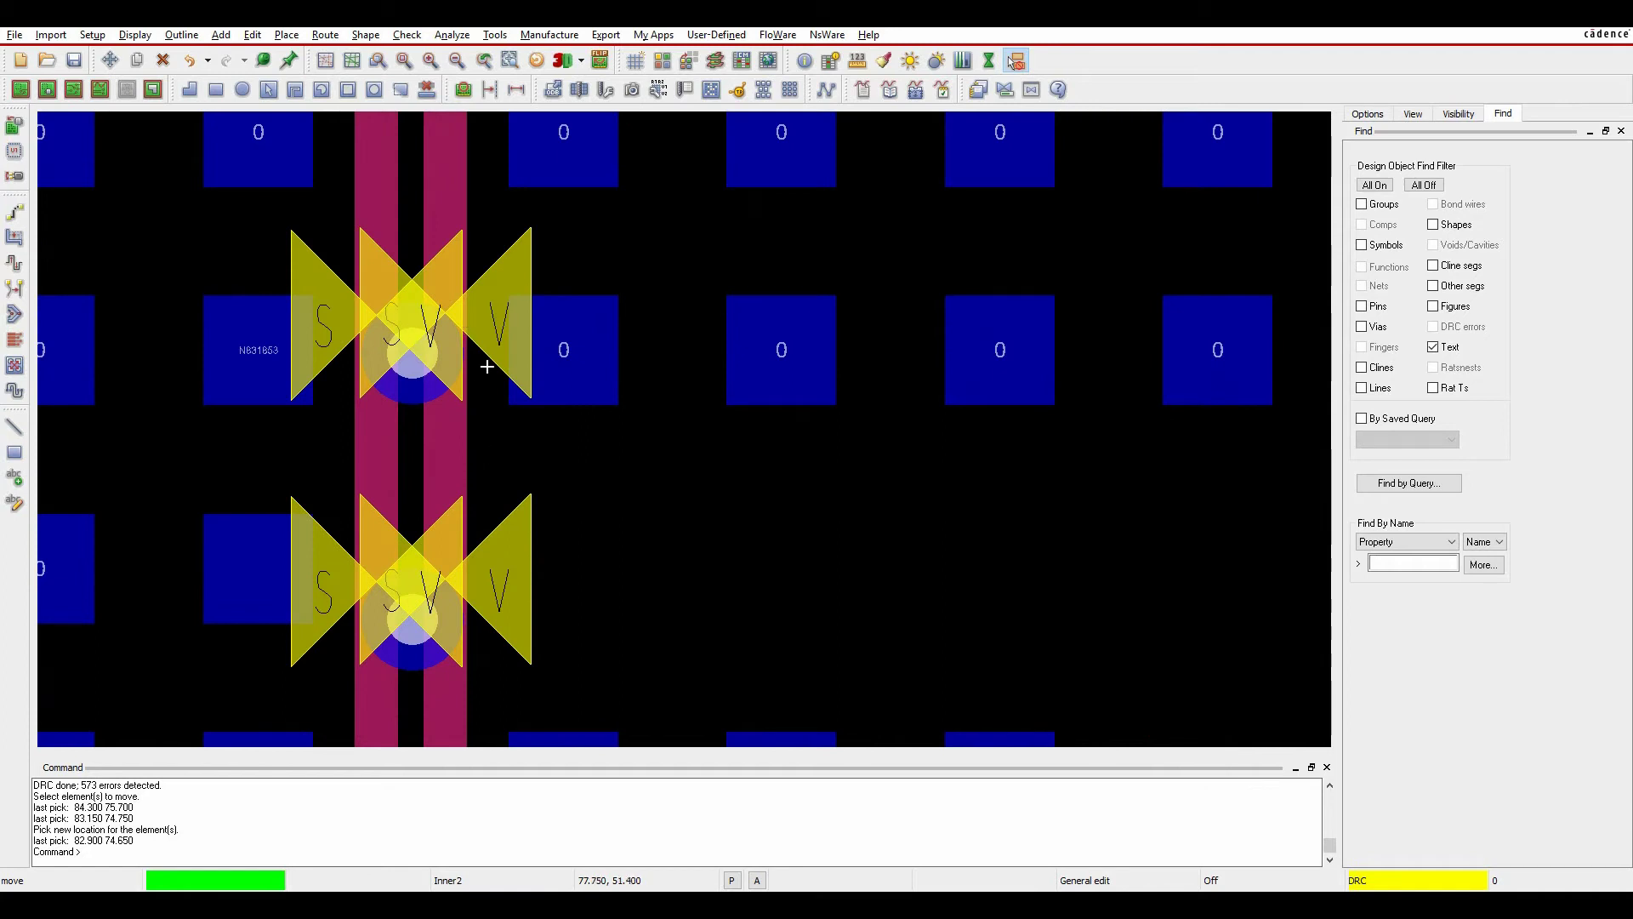
{"action": "scroll", "coordinate": [401, 387], "scroll_direction": "down", "scroll_amount": 4}
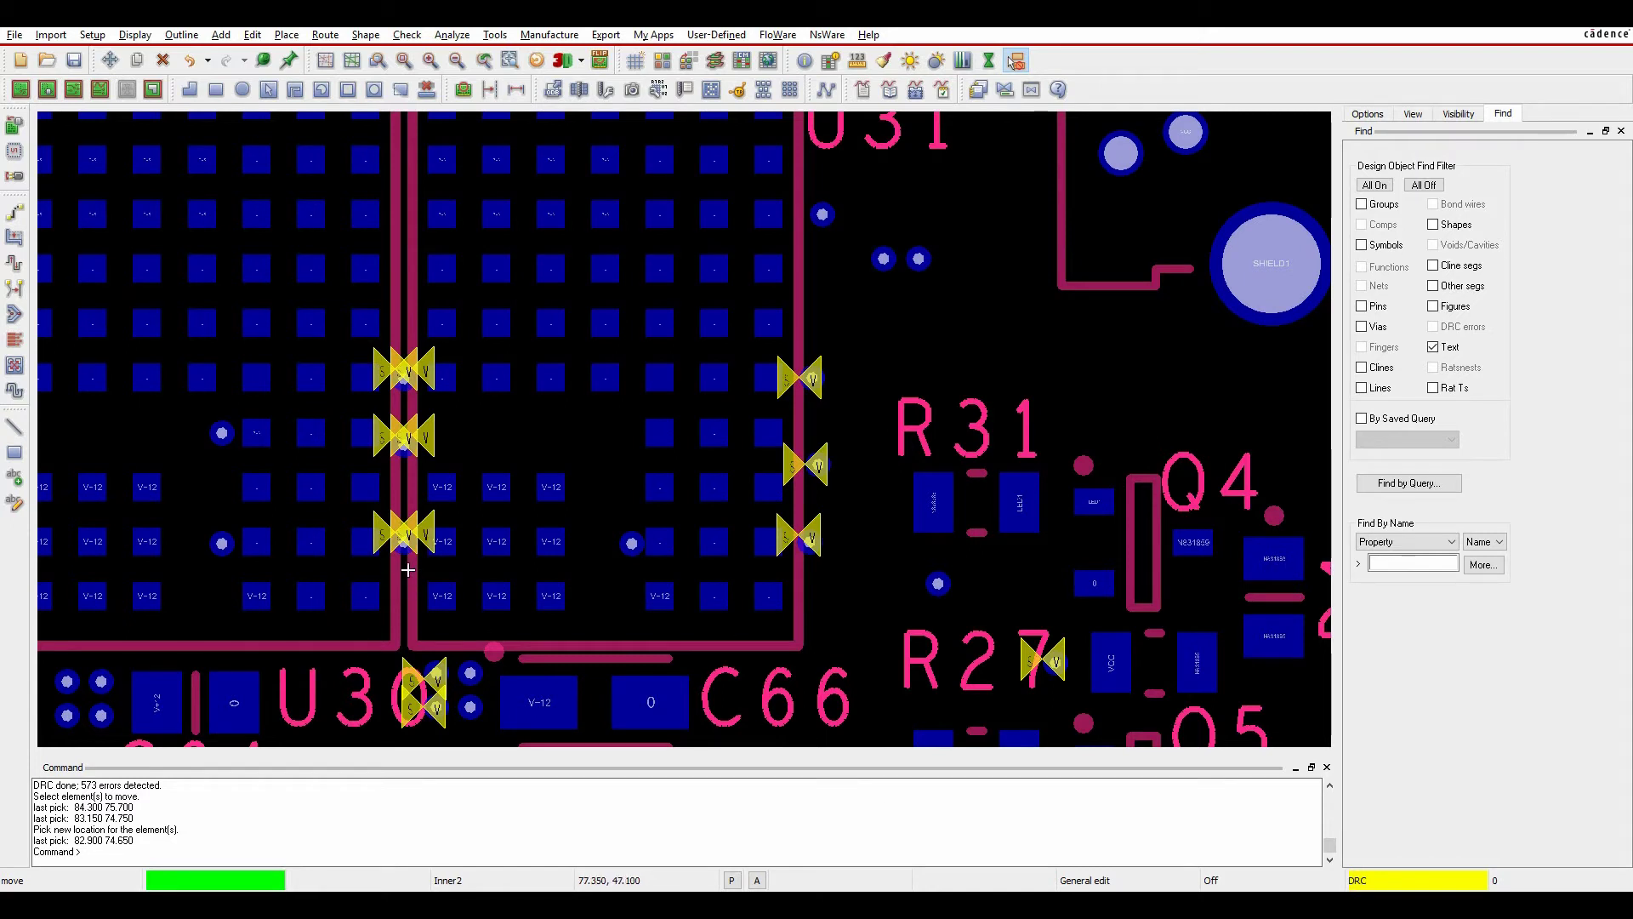
{"action": "scroll", "coordinate": [640, 549], "scroll_direction": "down", "scroll_amount": 2}
{"action": "scroll", "coordinate": [640, 549], "scroll_direction": "down", "scroll_amount": 2}
{"action": "scroll", "coordinate": [656, 444], "scroll_direction": "down", "scroll_amount": 2}
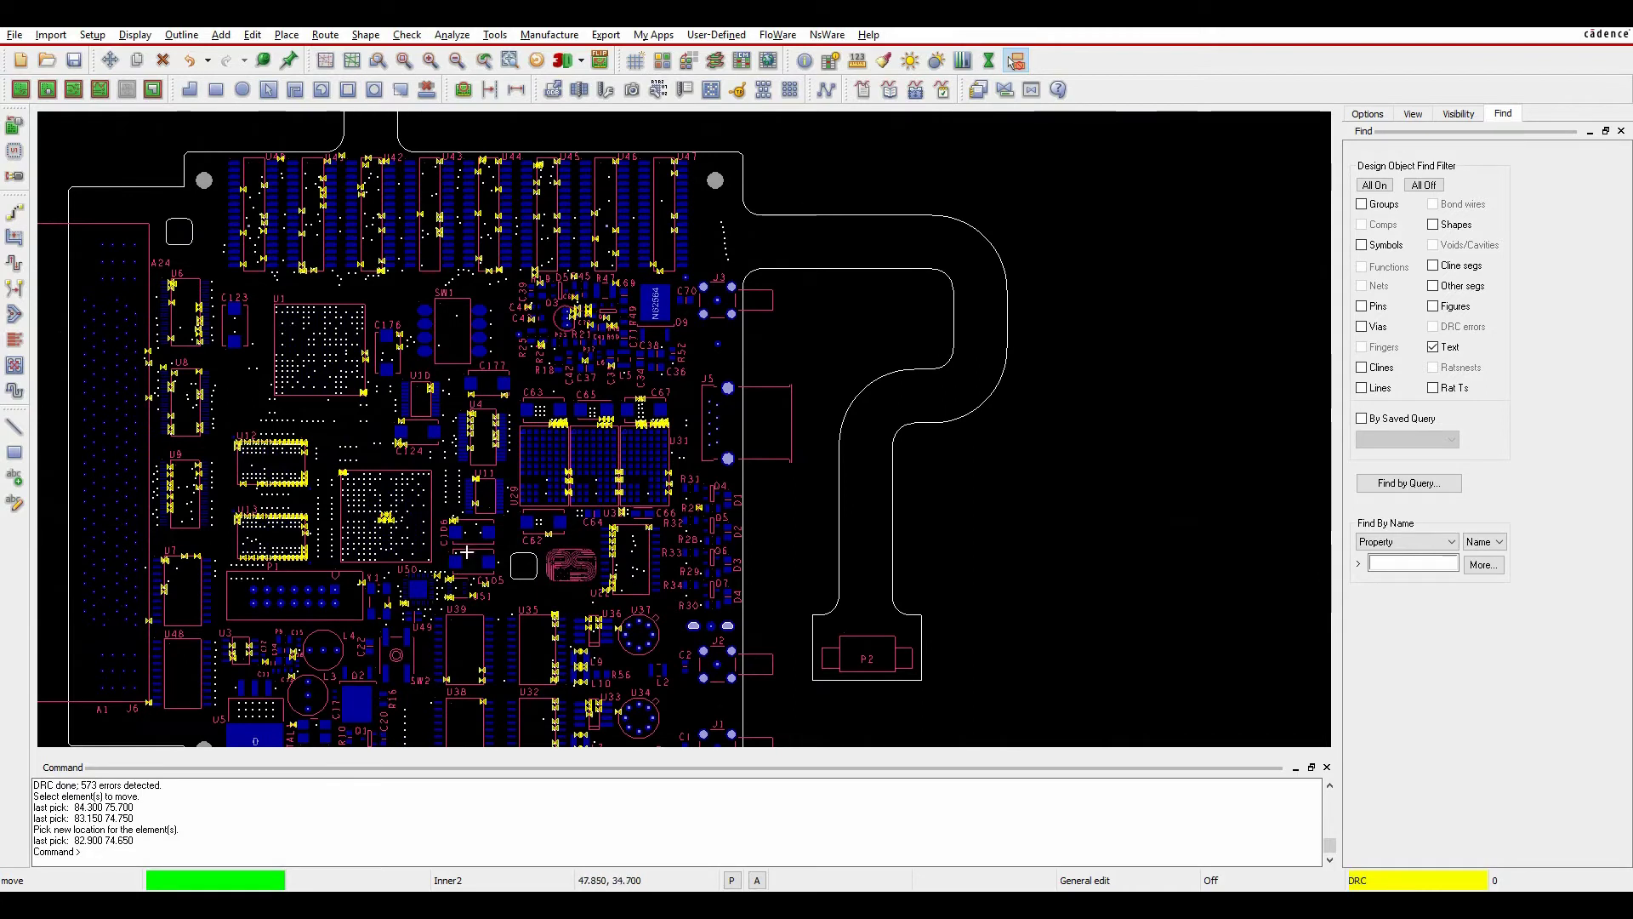
{"action": "scroll", "coordinate": [304, 482], "scroll_direction": "down", "scroll_amount": 2}
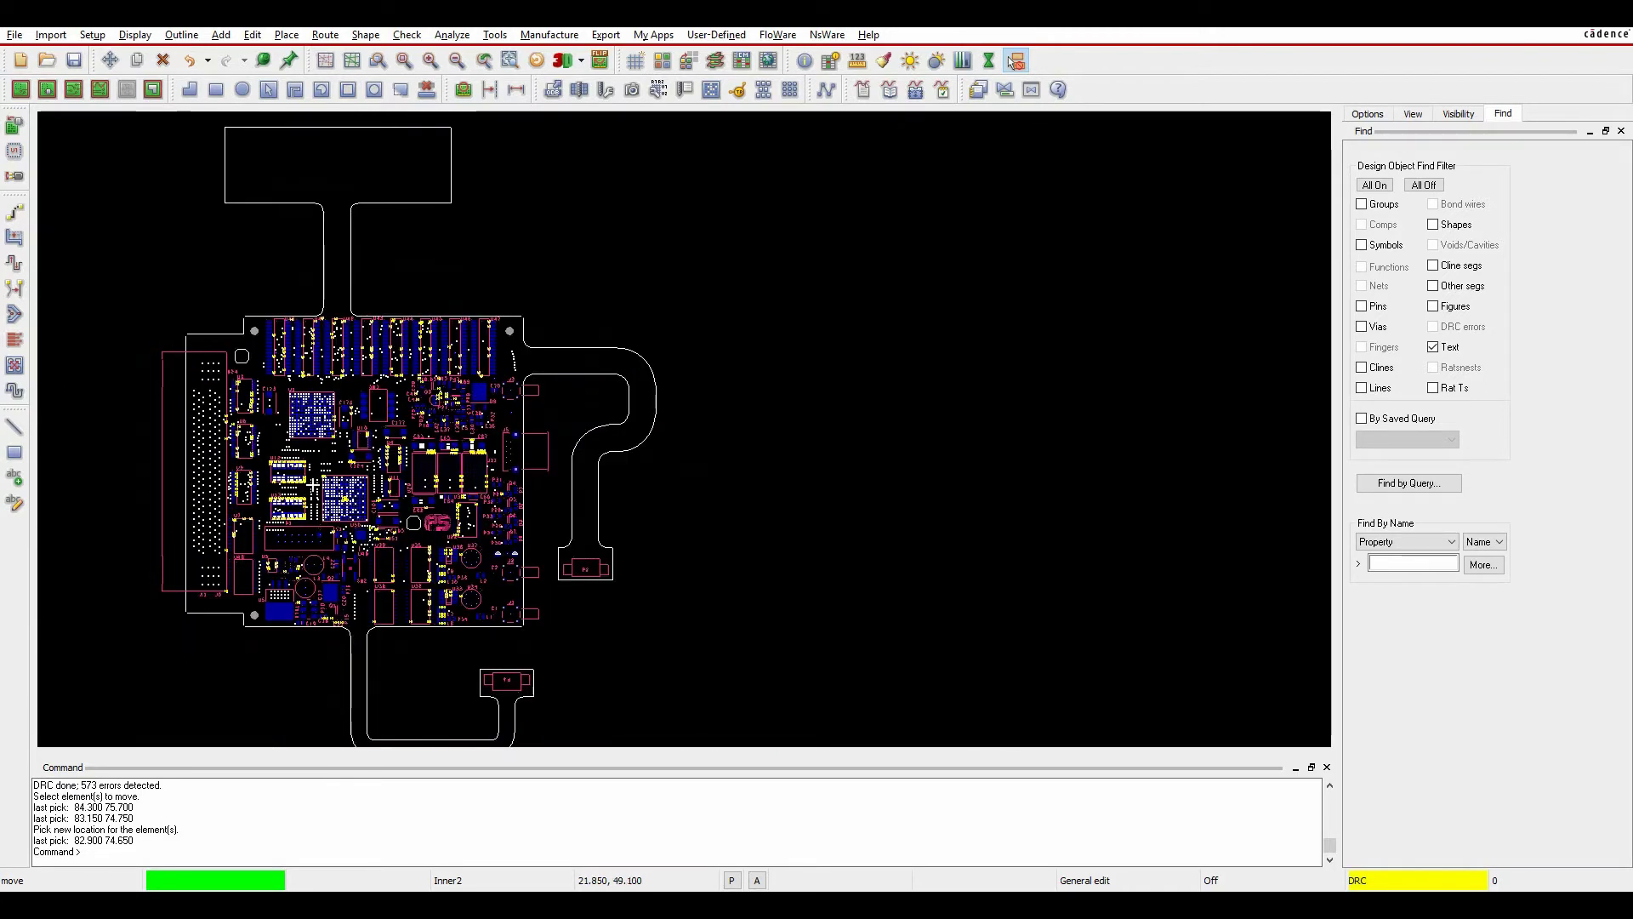
{"action": "left_click", "coordinate": [547, 36]}
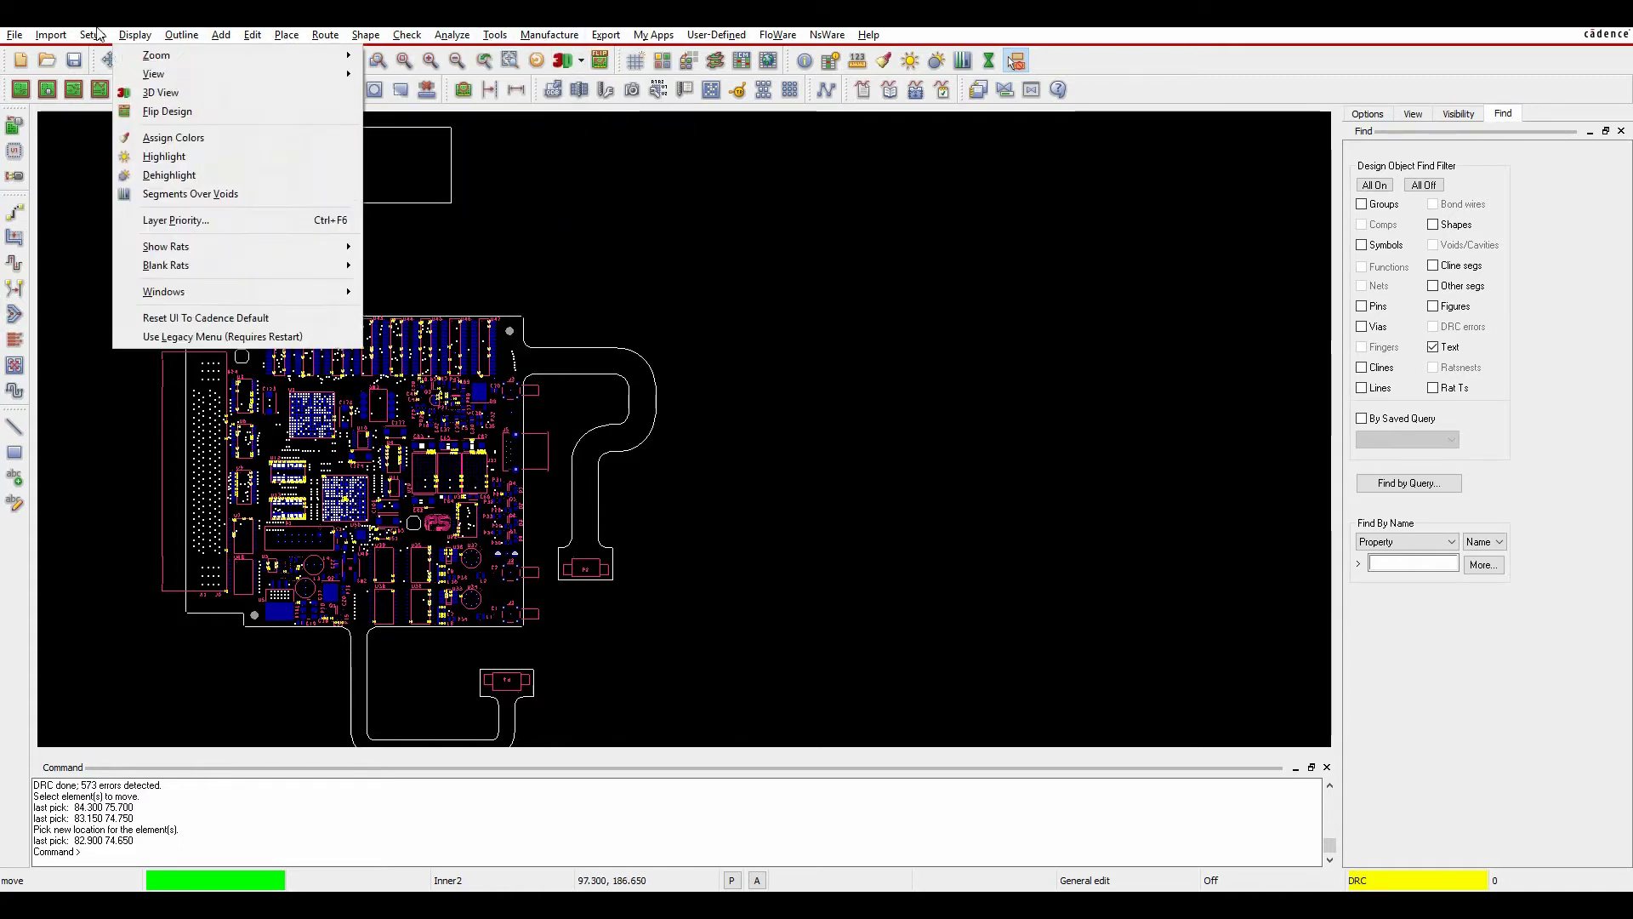
{"action": "mouse_move", "coordinate": [95, 43]}
{"action": "left_click", "coordinate": [132, 145]}
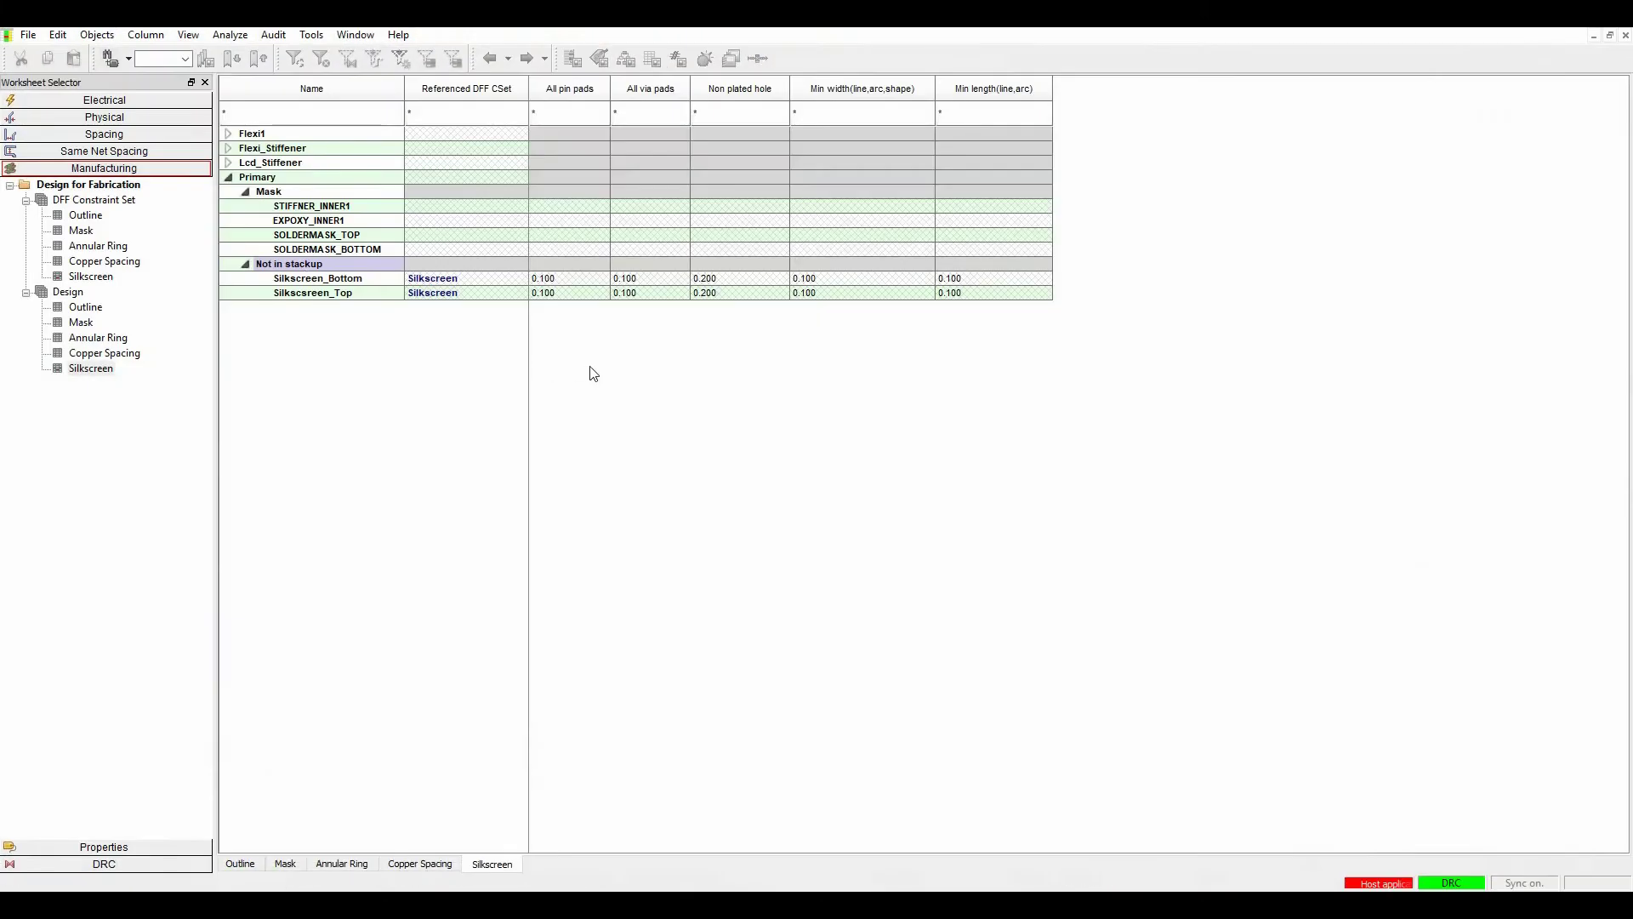
{"action": "left_click", "coordinate": [230, 35]}
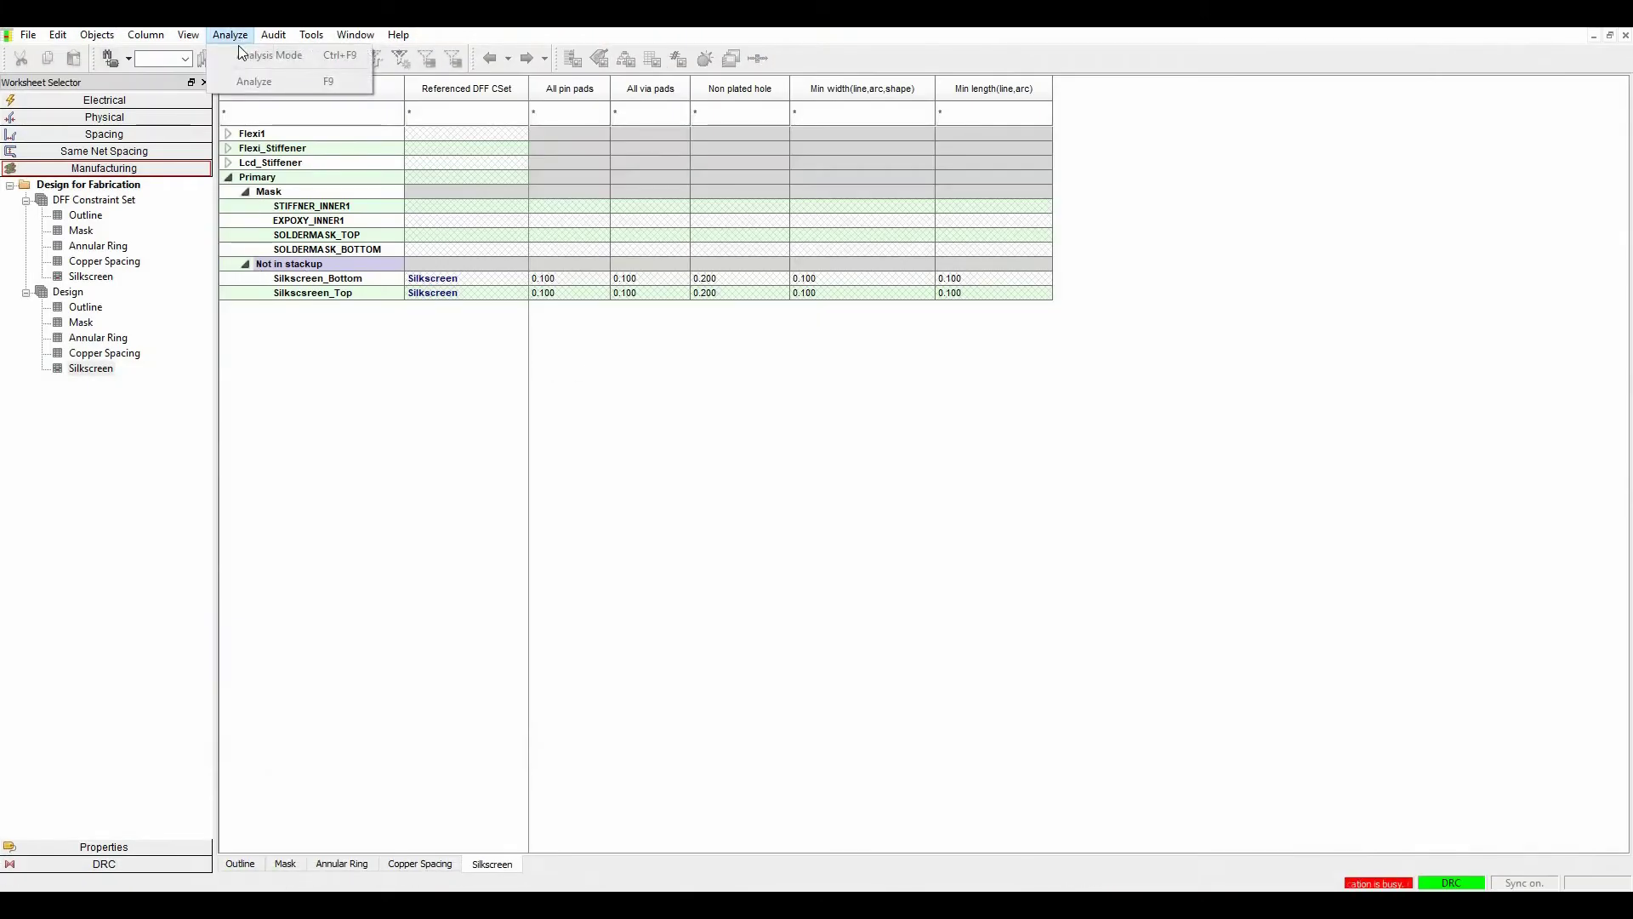
{"action": "left_click", "coordinate": [1112, 314]}
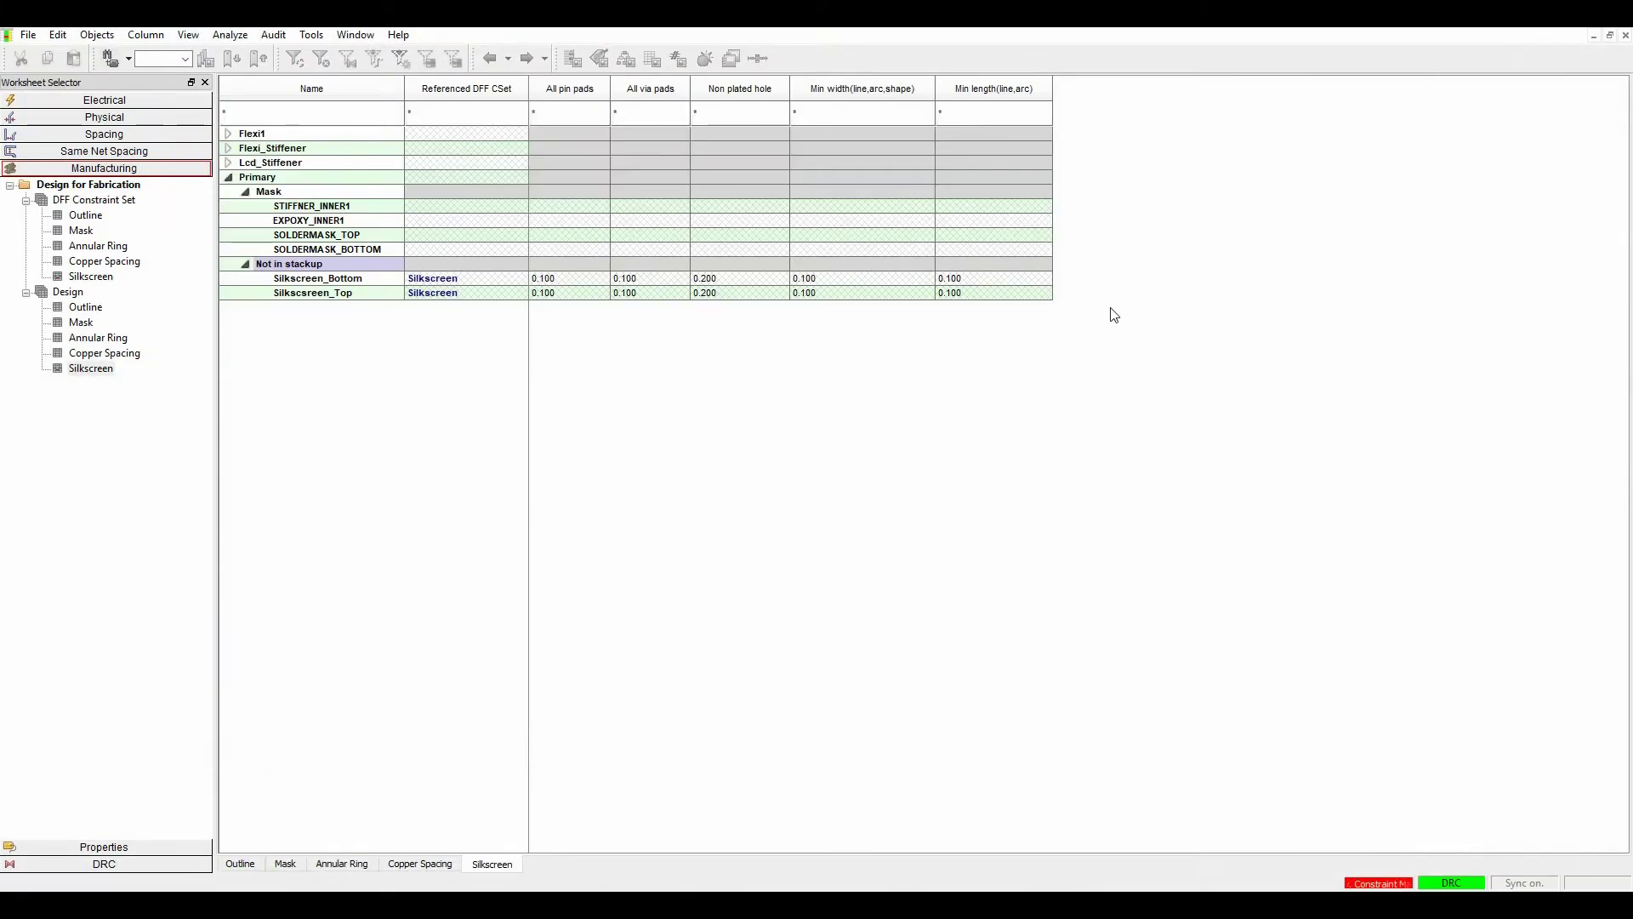
Return to the board layout and finish the active Move command
{"action": "key", "text": "alt+Tab"}
{"action": "right_click", "coordinate": [905, 298]}
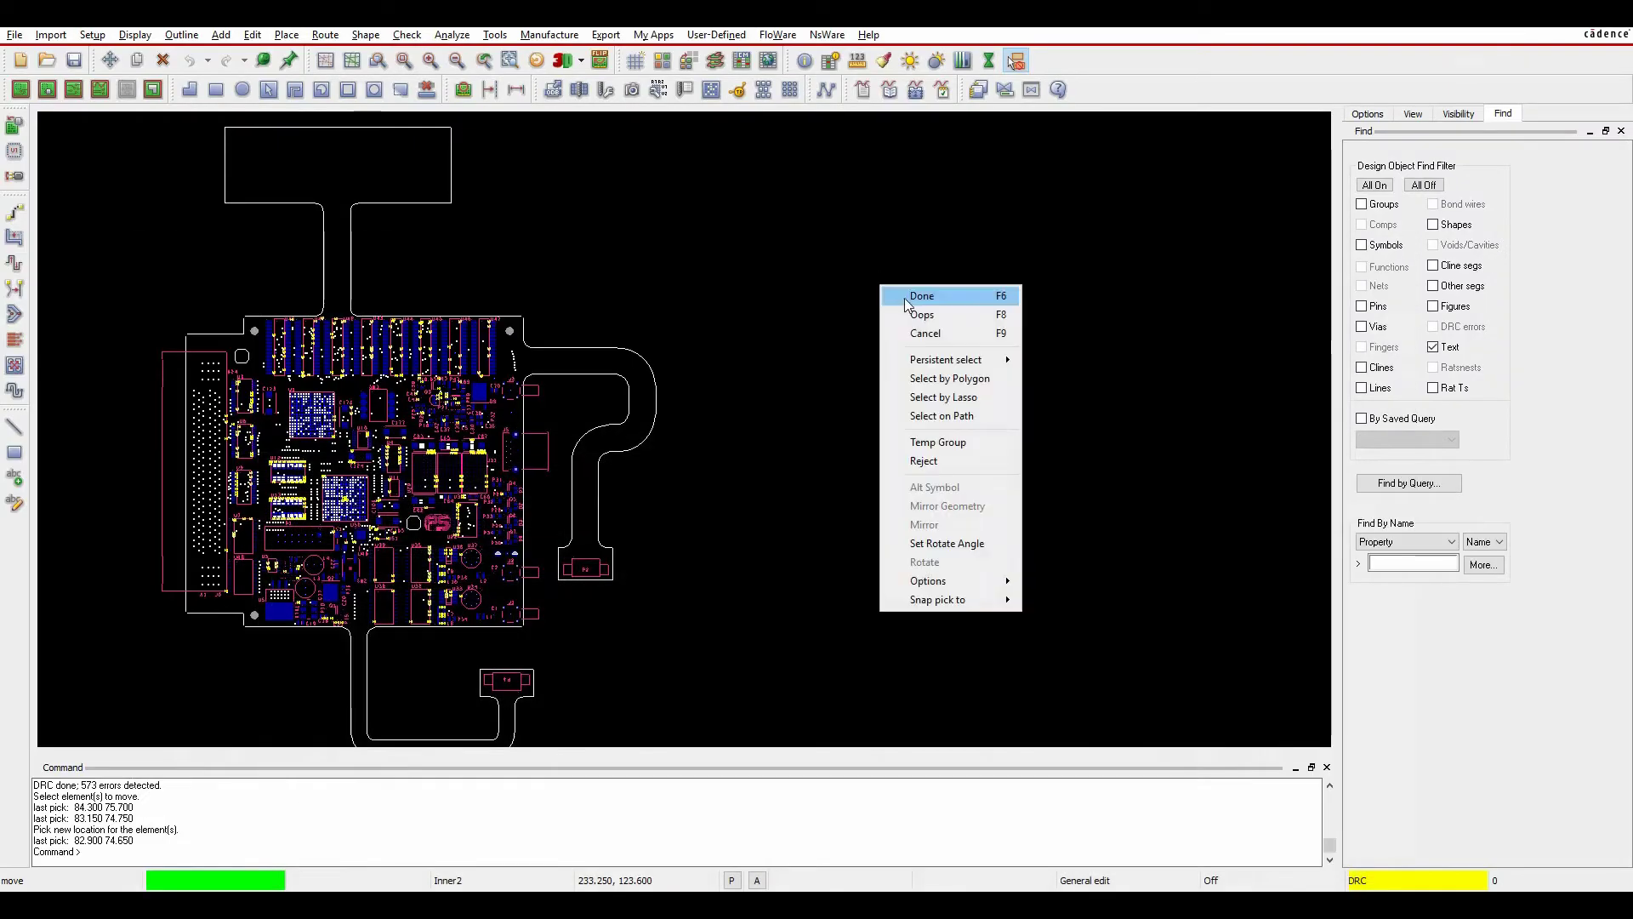
{"action": "left_click", "coordinate": [919, 293]}
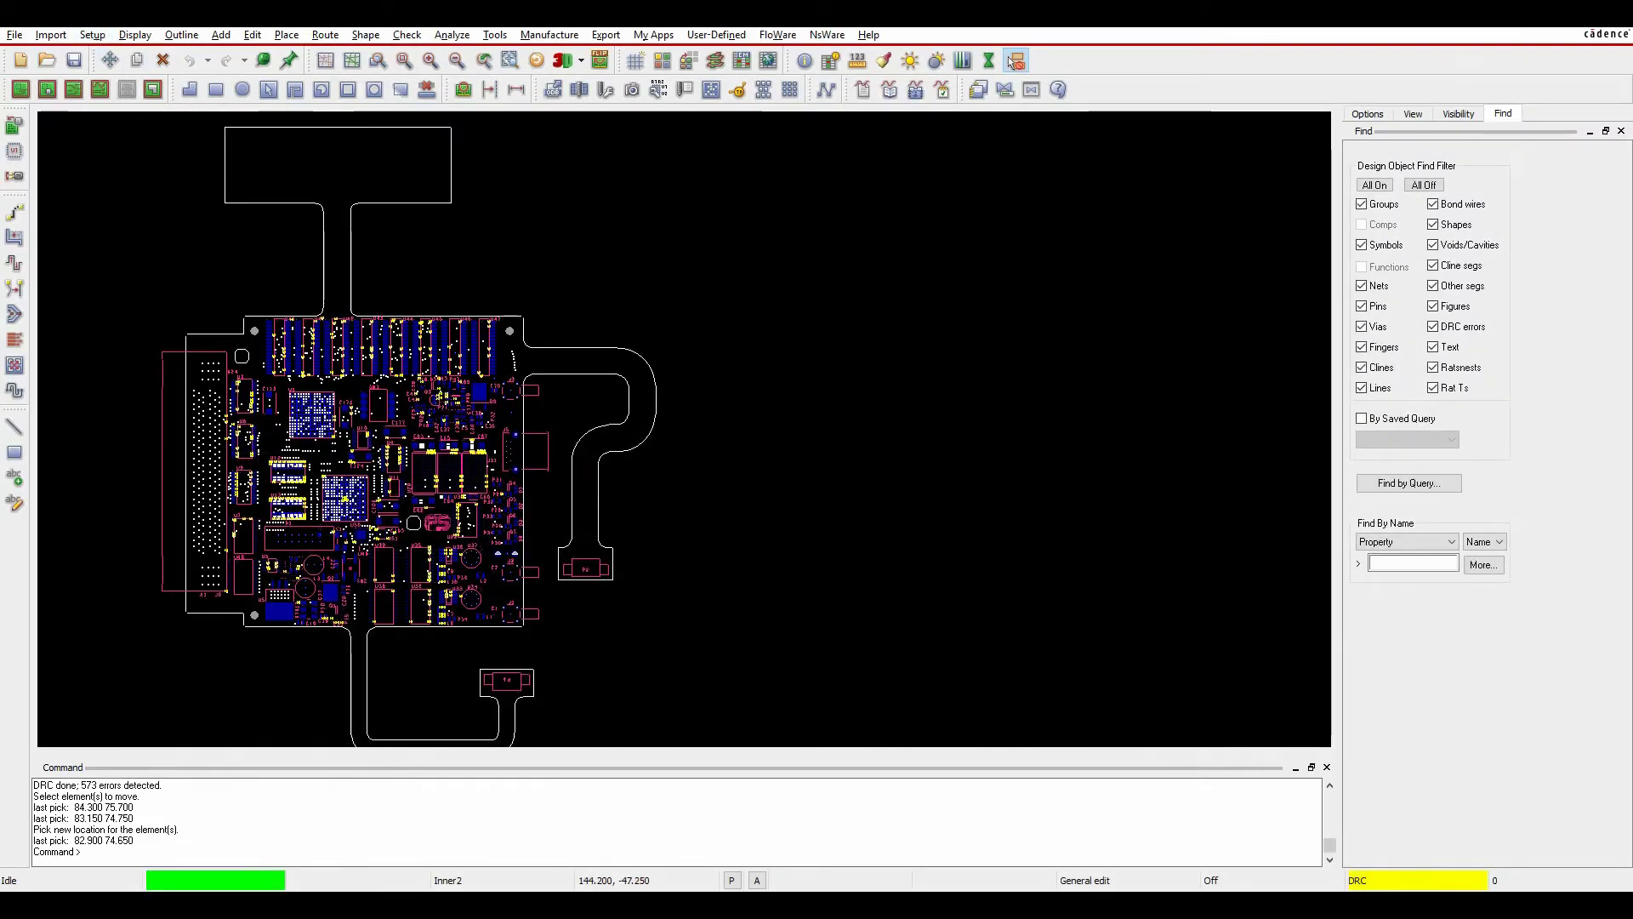
Switch to Constraint Manager and turn off all Design for Fabrication silkscreen checks in the analysis modes
{"action": "left_click", "coordinate": [602, 820]}
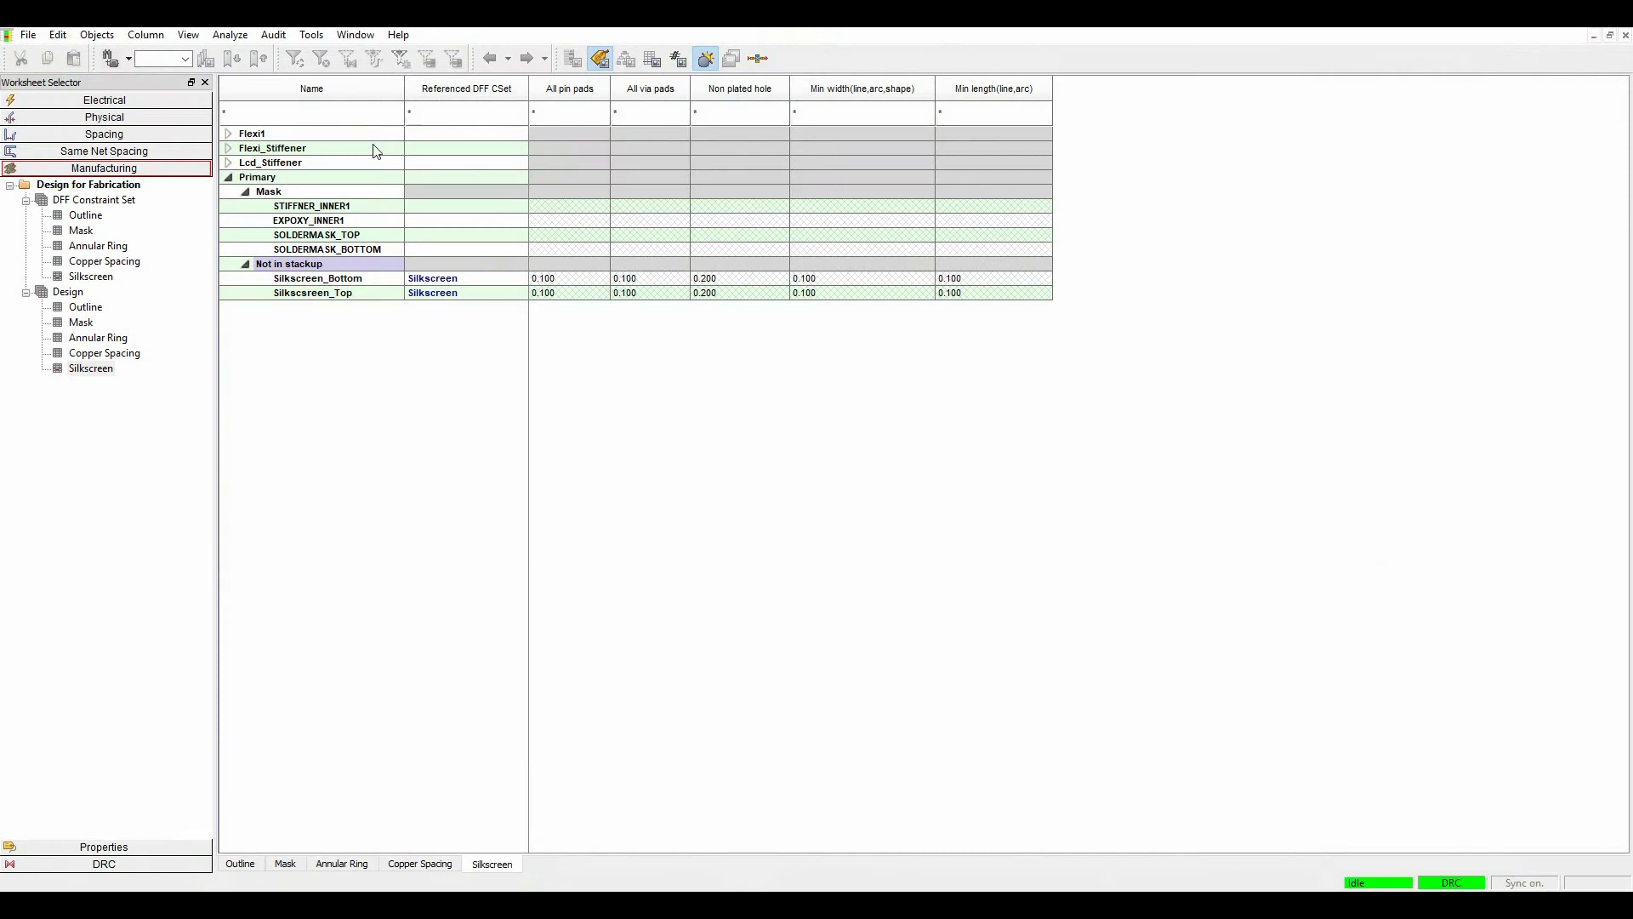
{"action": "left_click", "coordinate": [230, 34]}
{"action": "left_click", "coordinate": [240, 54]}
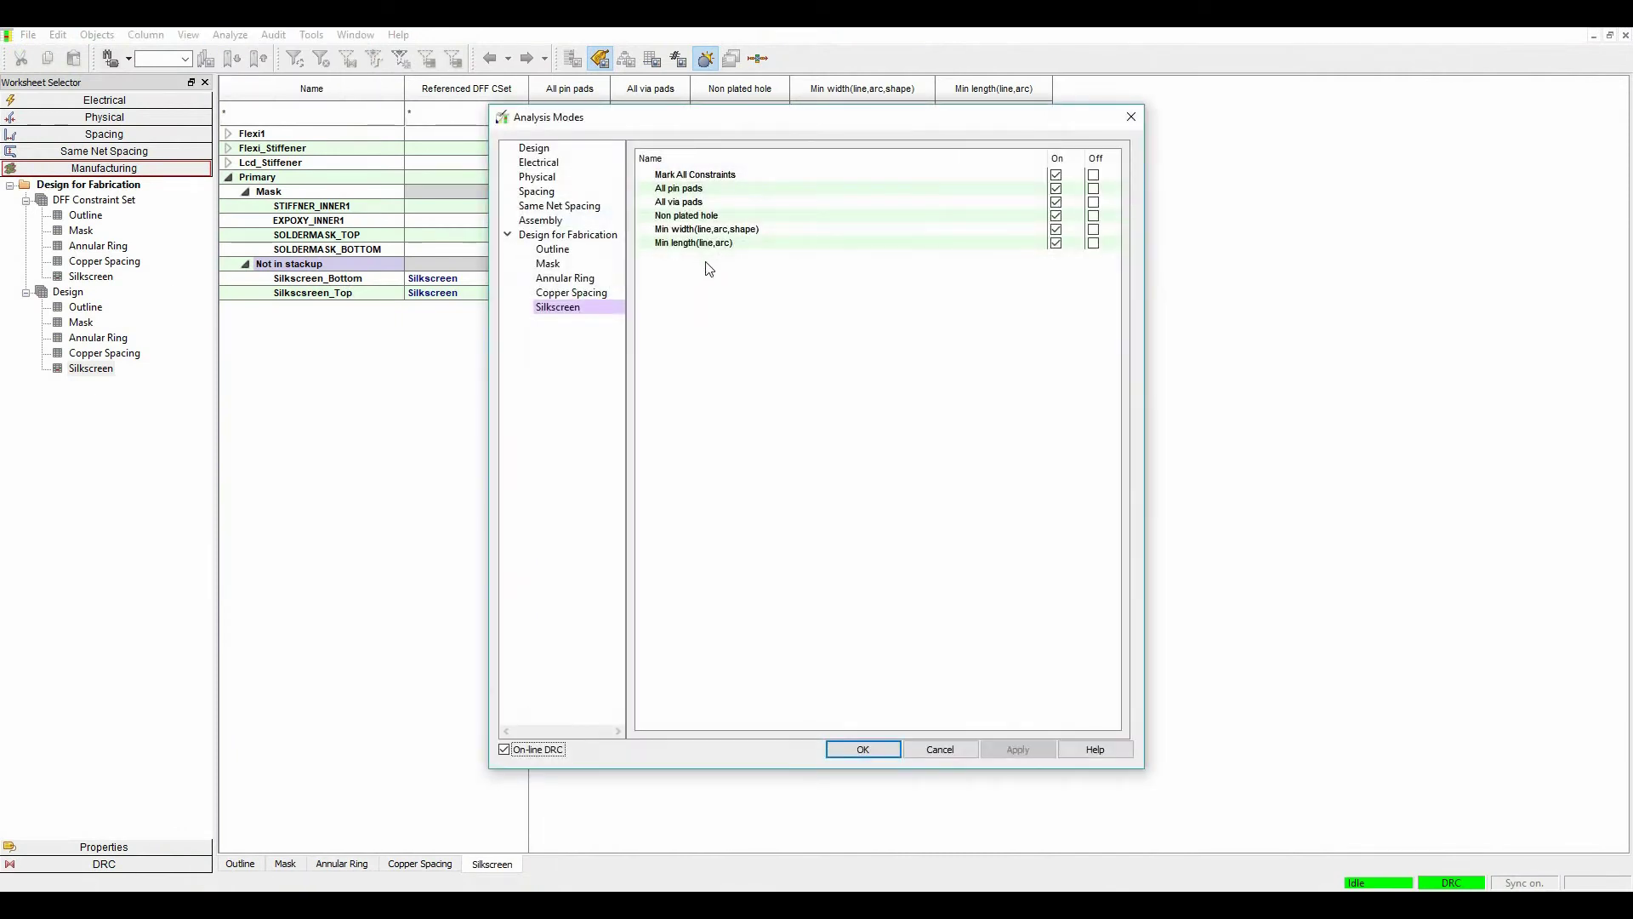
{"action": "left_click", "coordinate": [1094, 175]}
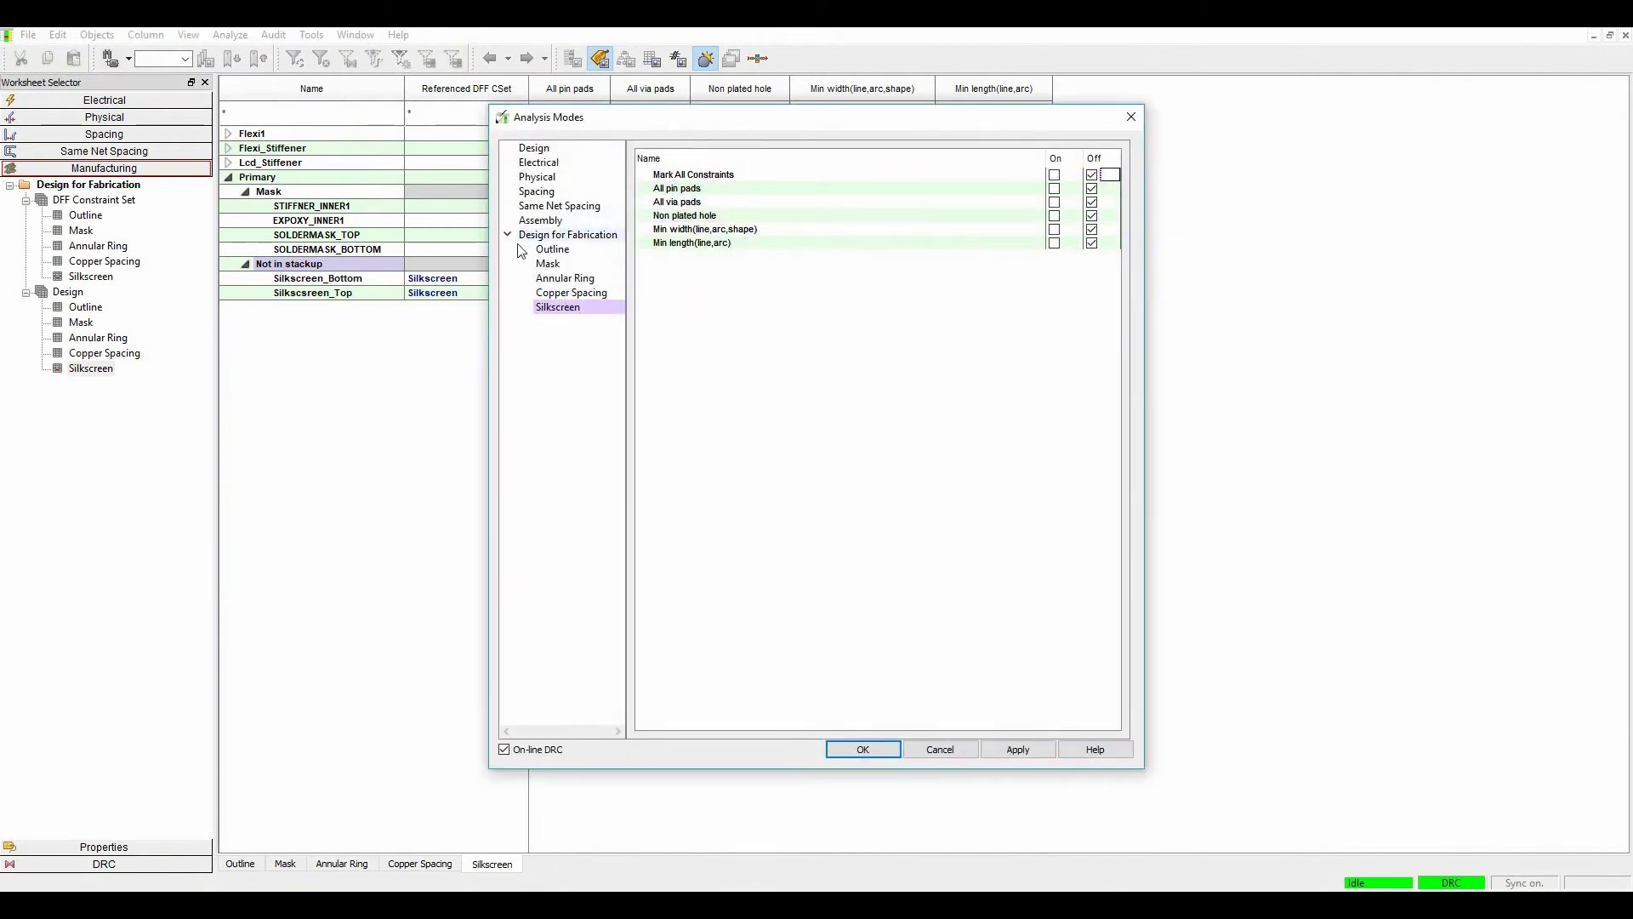
Turn on all annular ring constraints for pins and vias in the analysis modes, then apply and accept the settings
{"action": "left_click", "coordinate": [565, 278]}
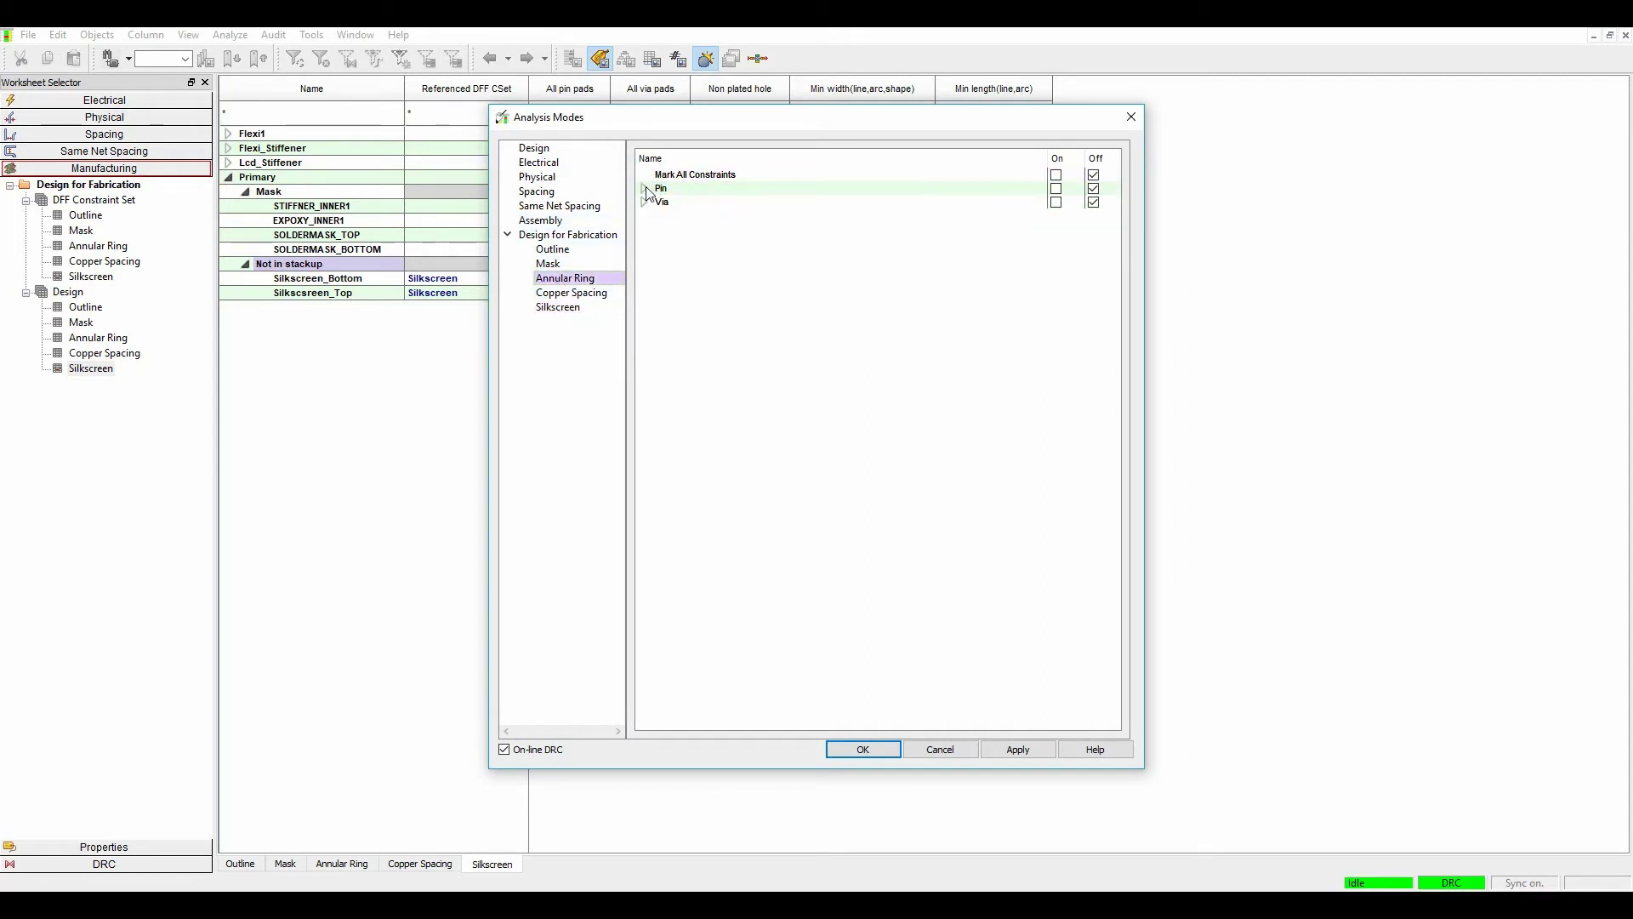
{"action": "left_click", "coordinate": [1056, 174]}
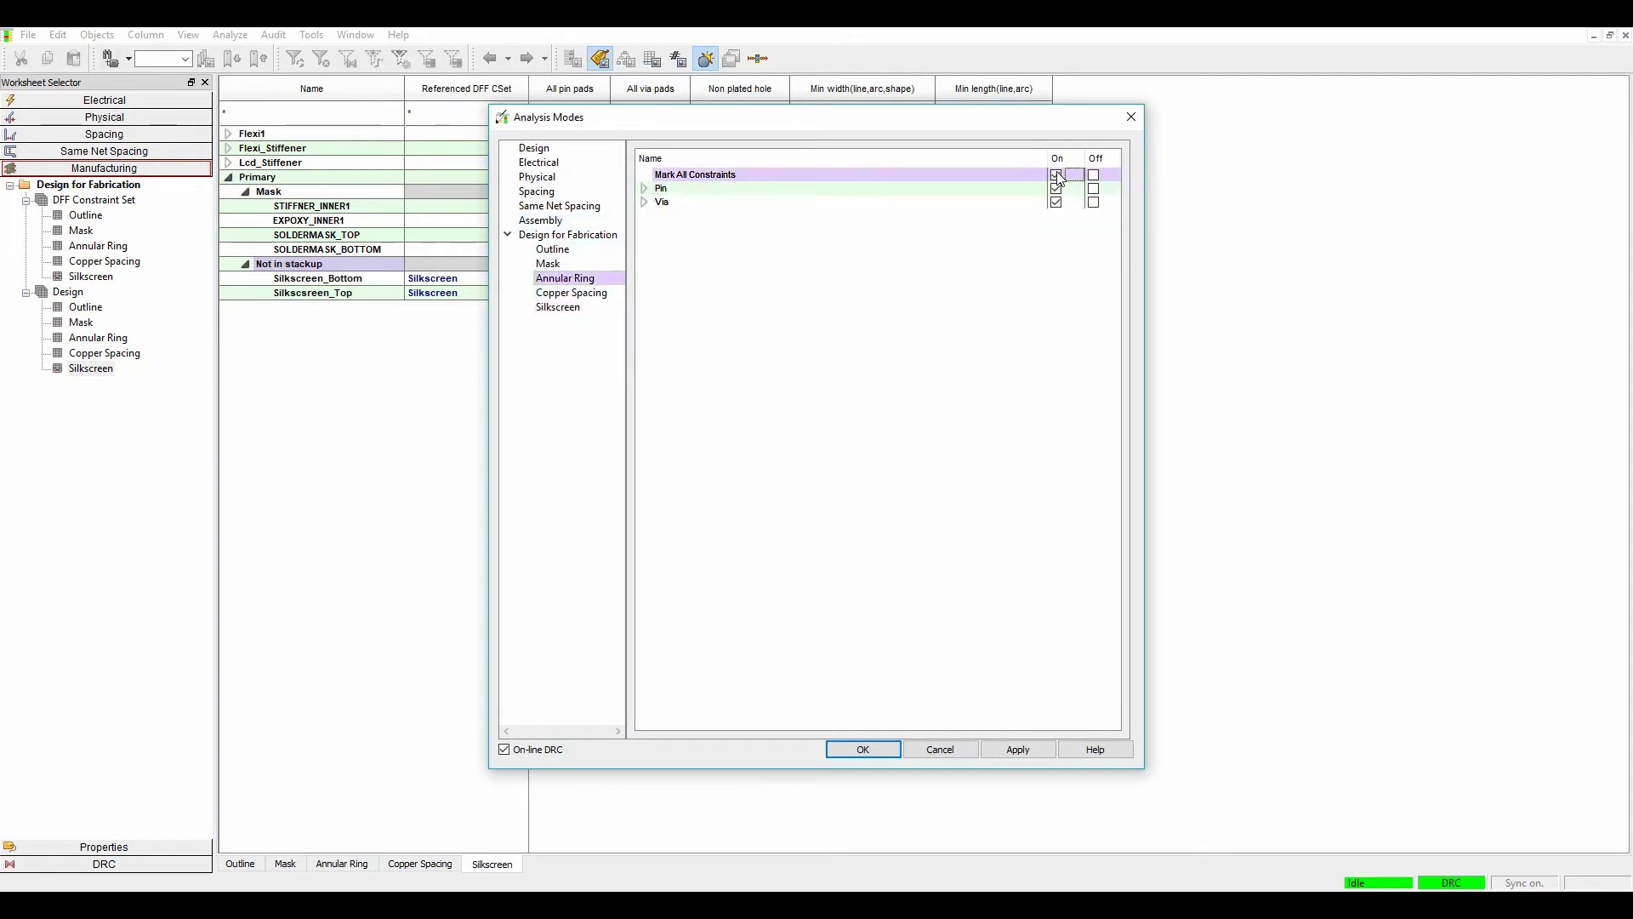
{"action": "left_click", "coordinate": [1003, 750]}
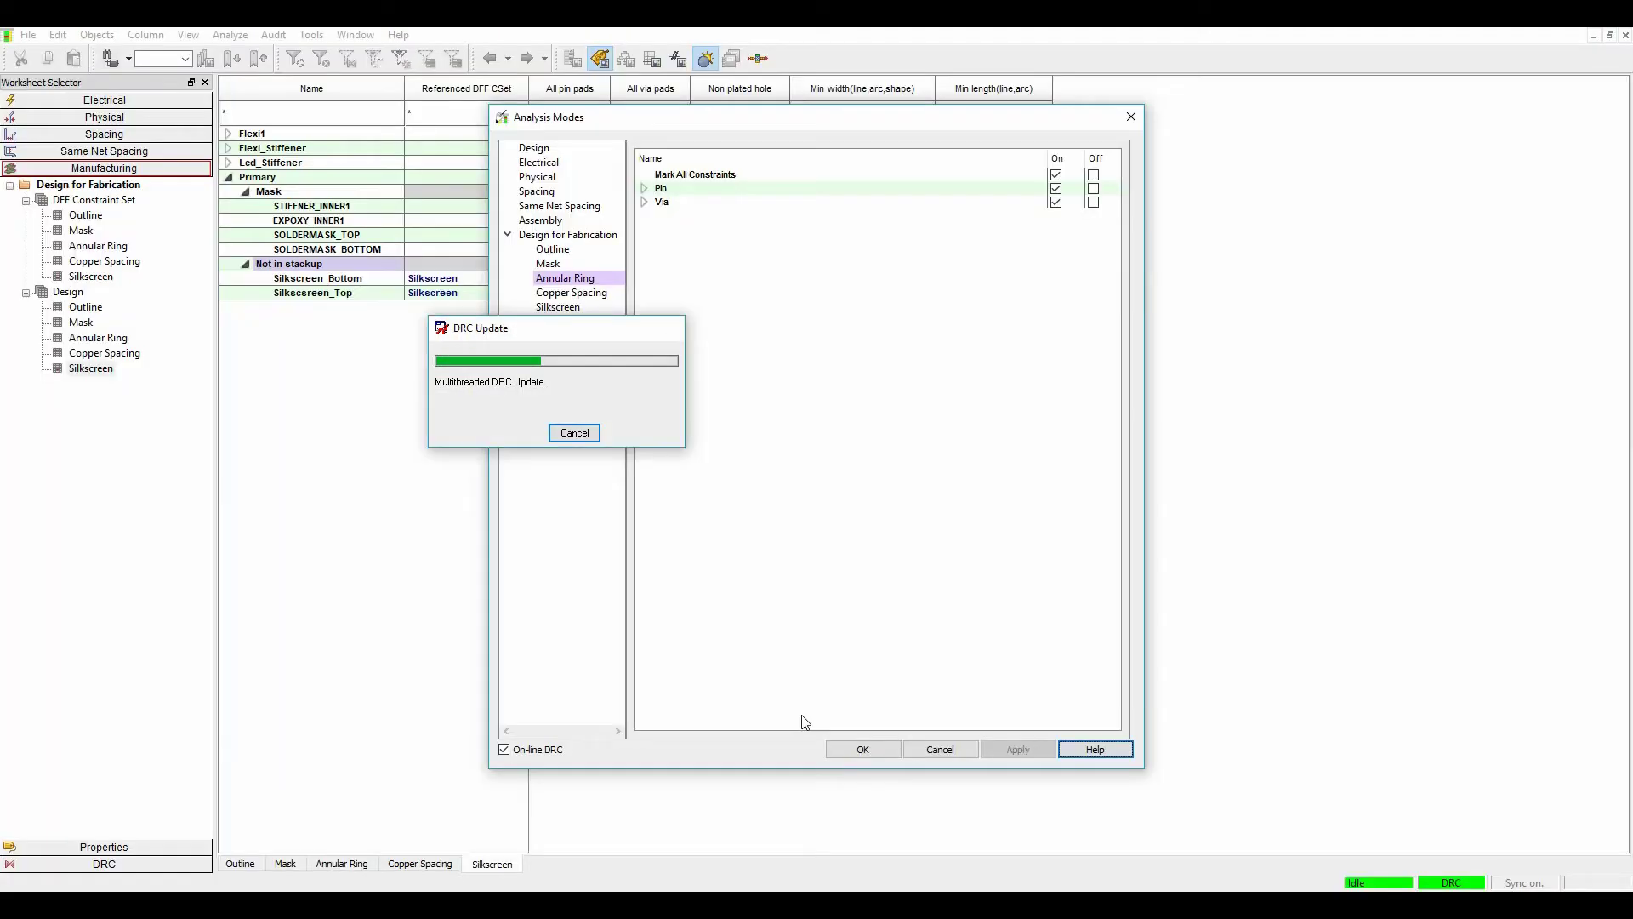
{"action": "left_click", "coordinate": [863, 749]}
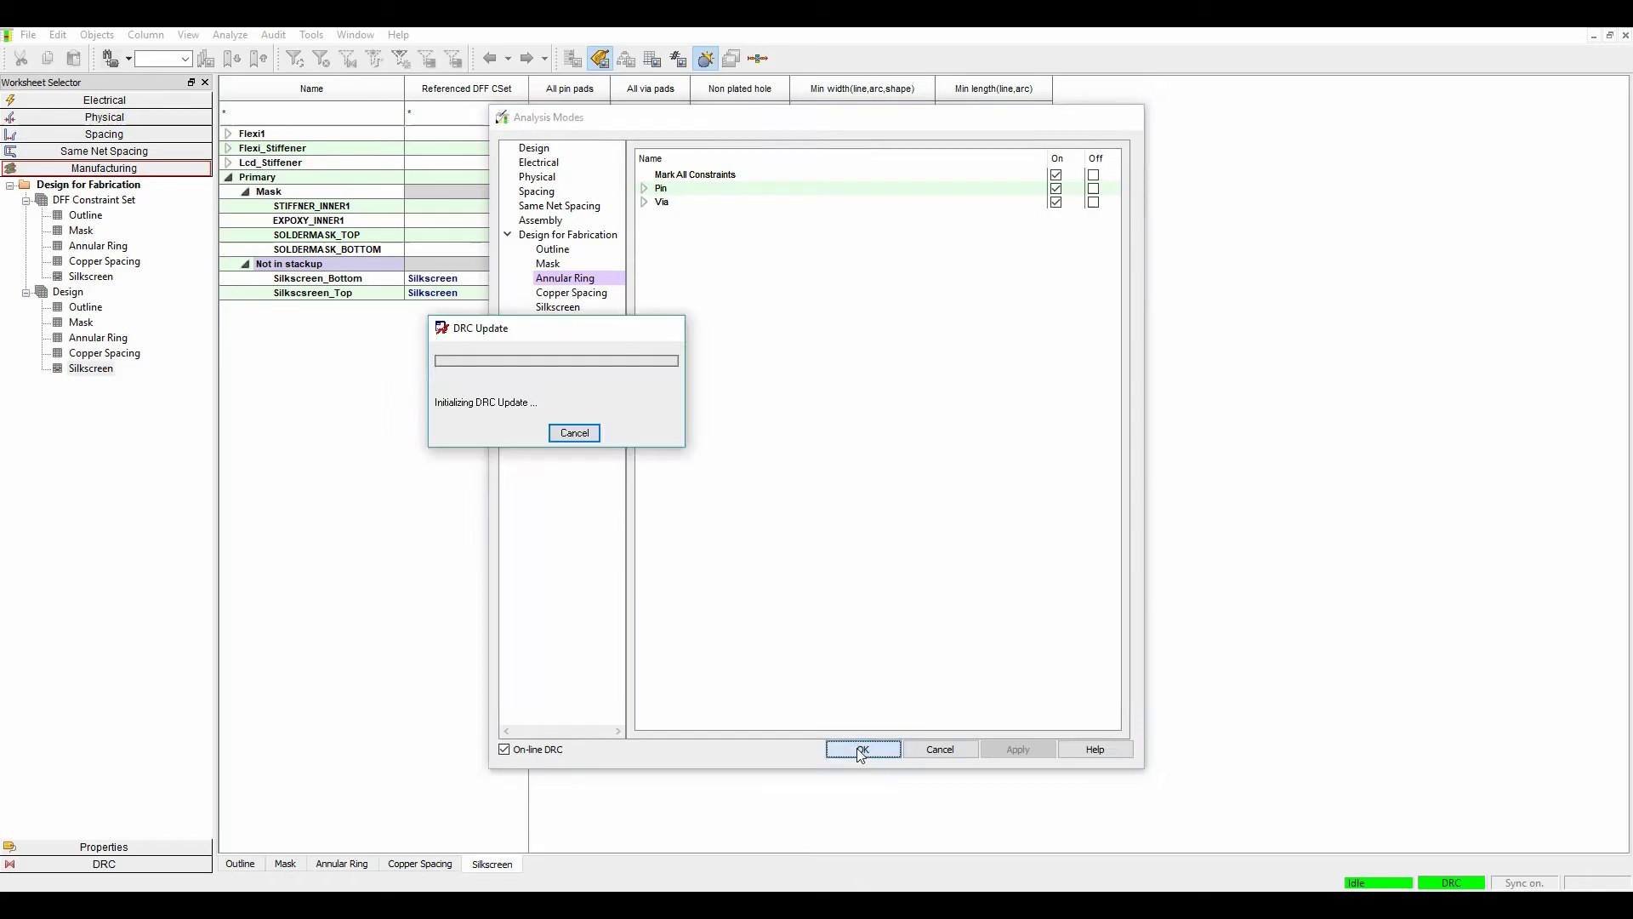
Review the Annular Ring constraint set and its design assignments for the Lcd_Stiffener, Flexi1 and Flexi_Stiffener zones
{"action": "left_click", "coordinate": [78, 246]}
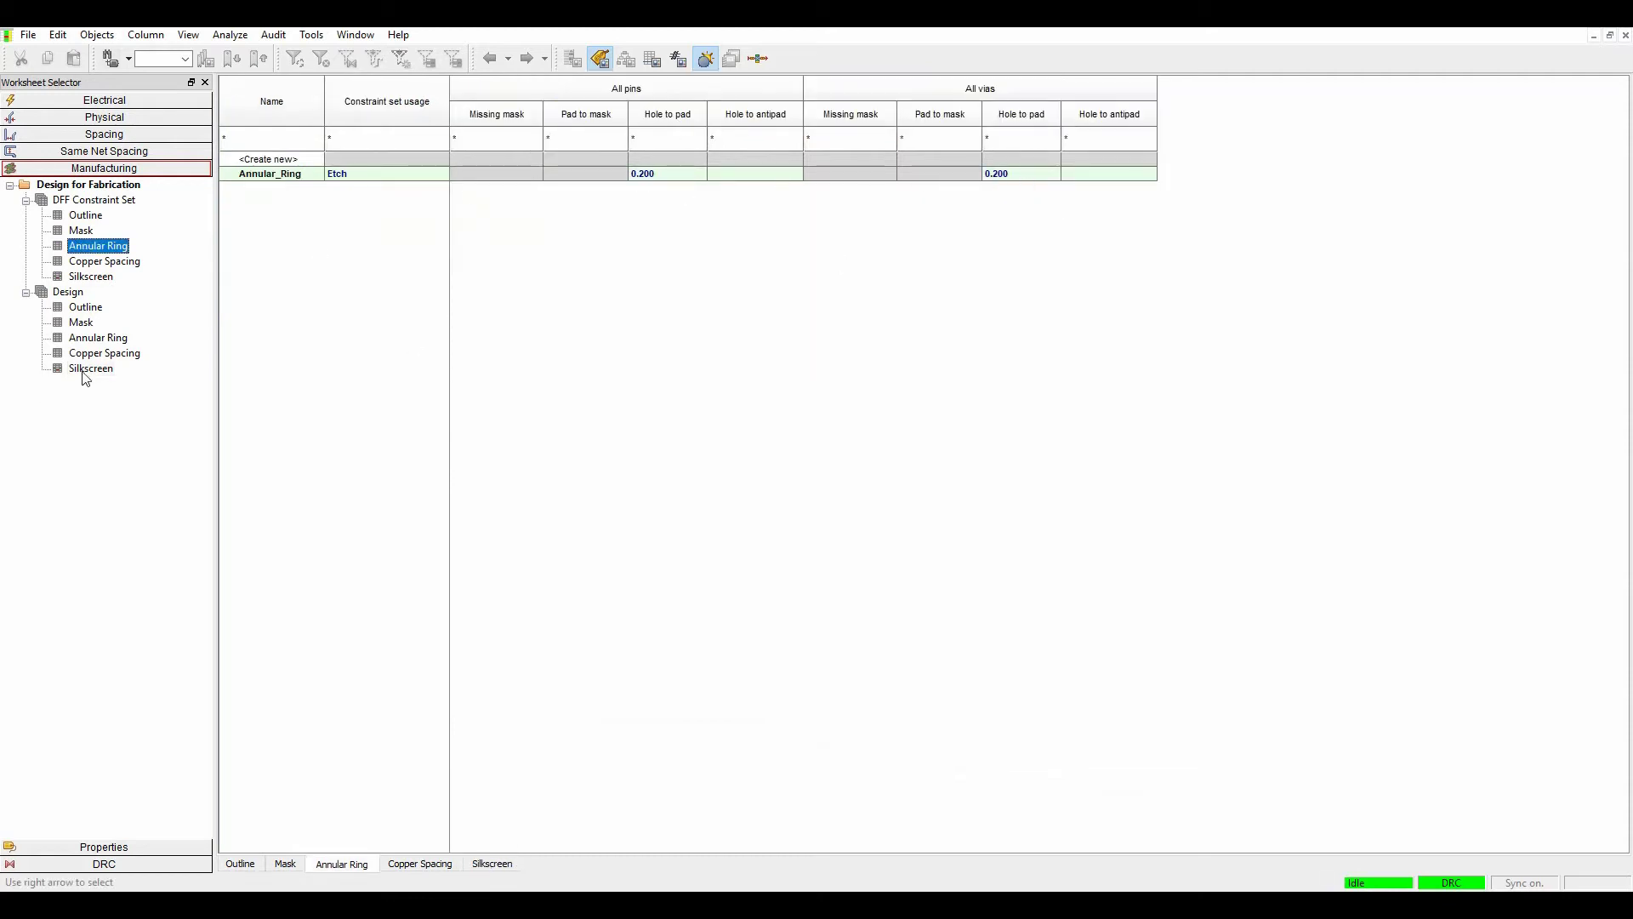
{"action": "left_click", "coordinate": [92, 338]}
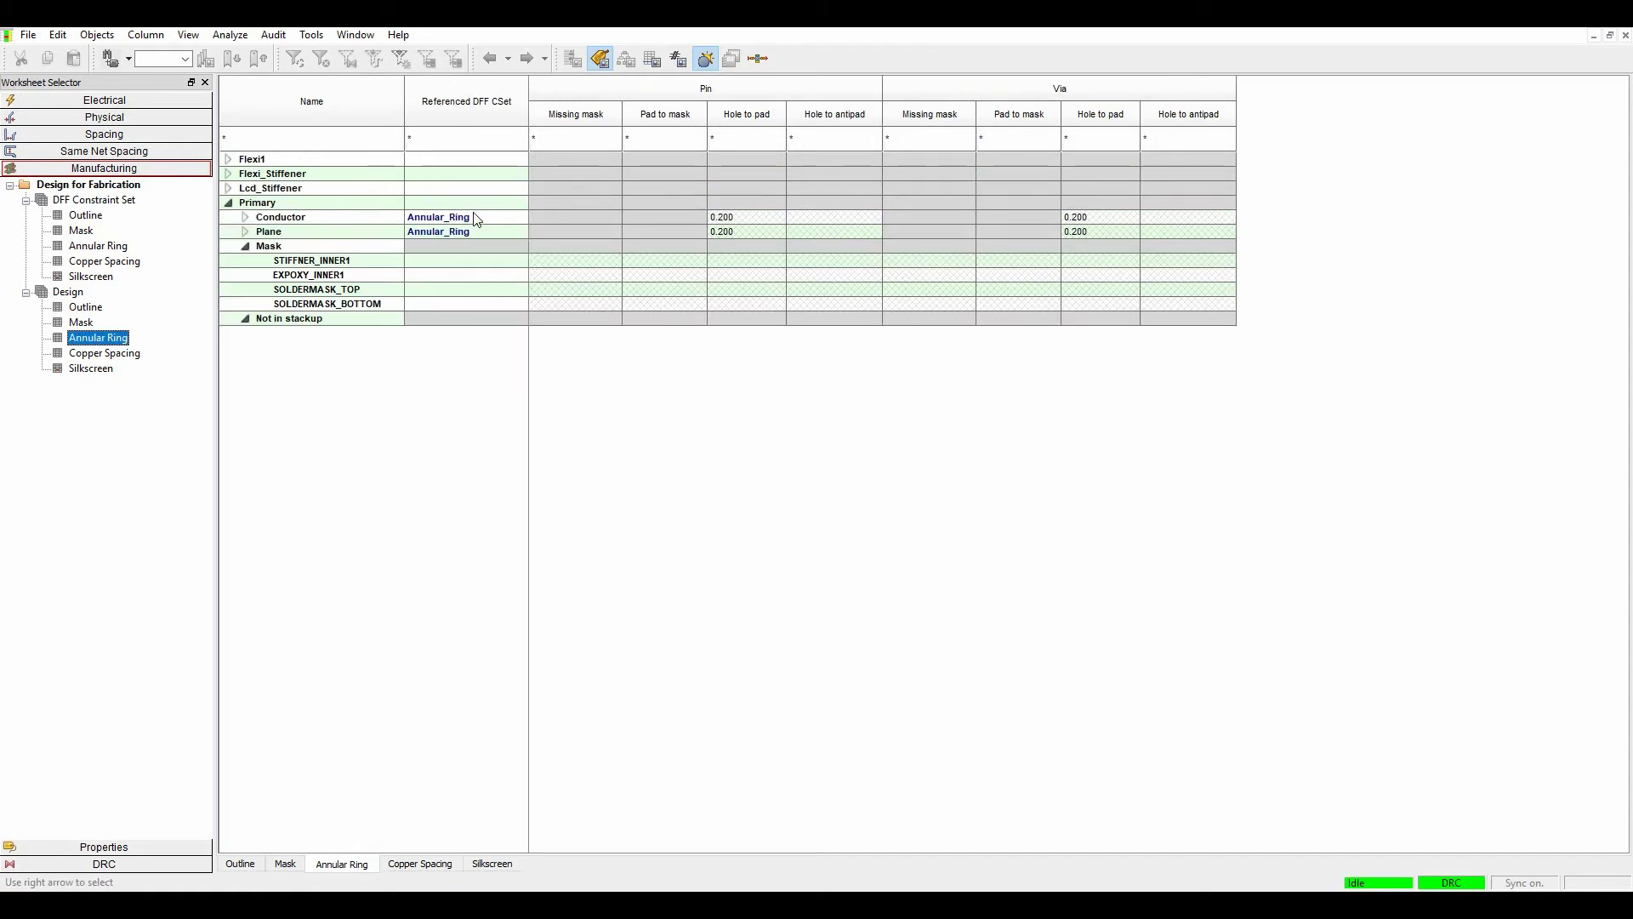
{"action": "left_click", "coordinate": [228, 188]}
{"action": "left_click", "coordinate": [229, 160]}
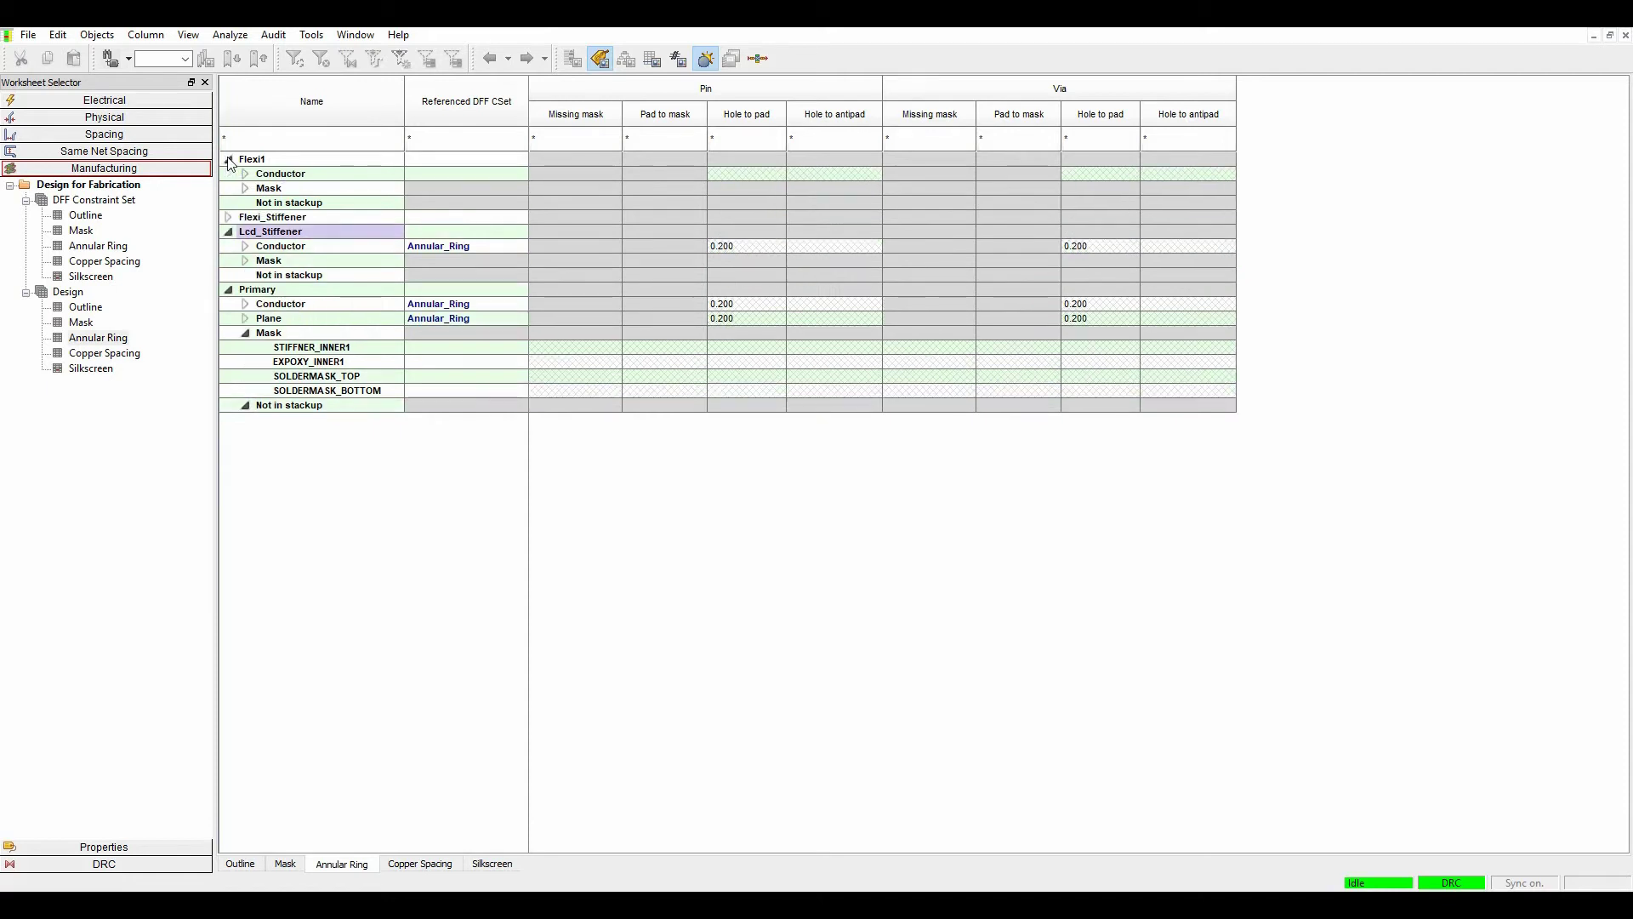
{"action": "left_click", "coordinate": [228, 217]}
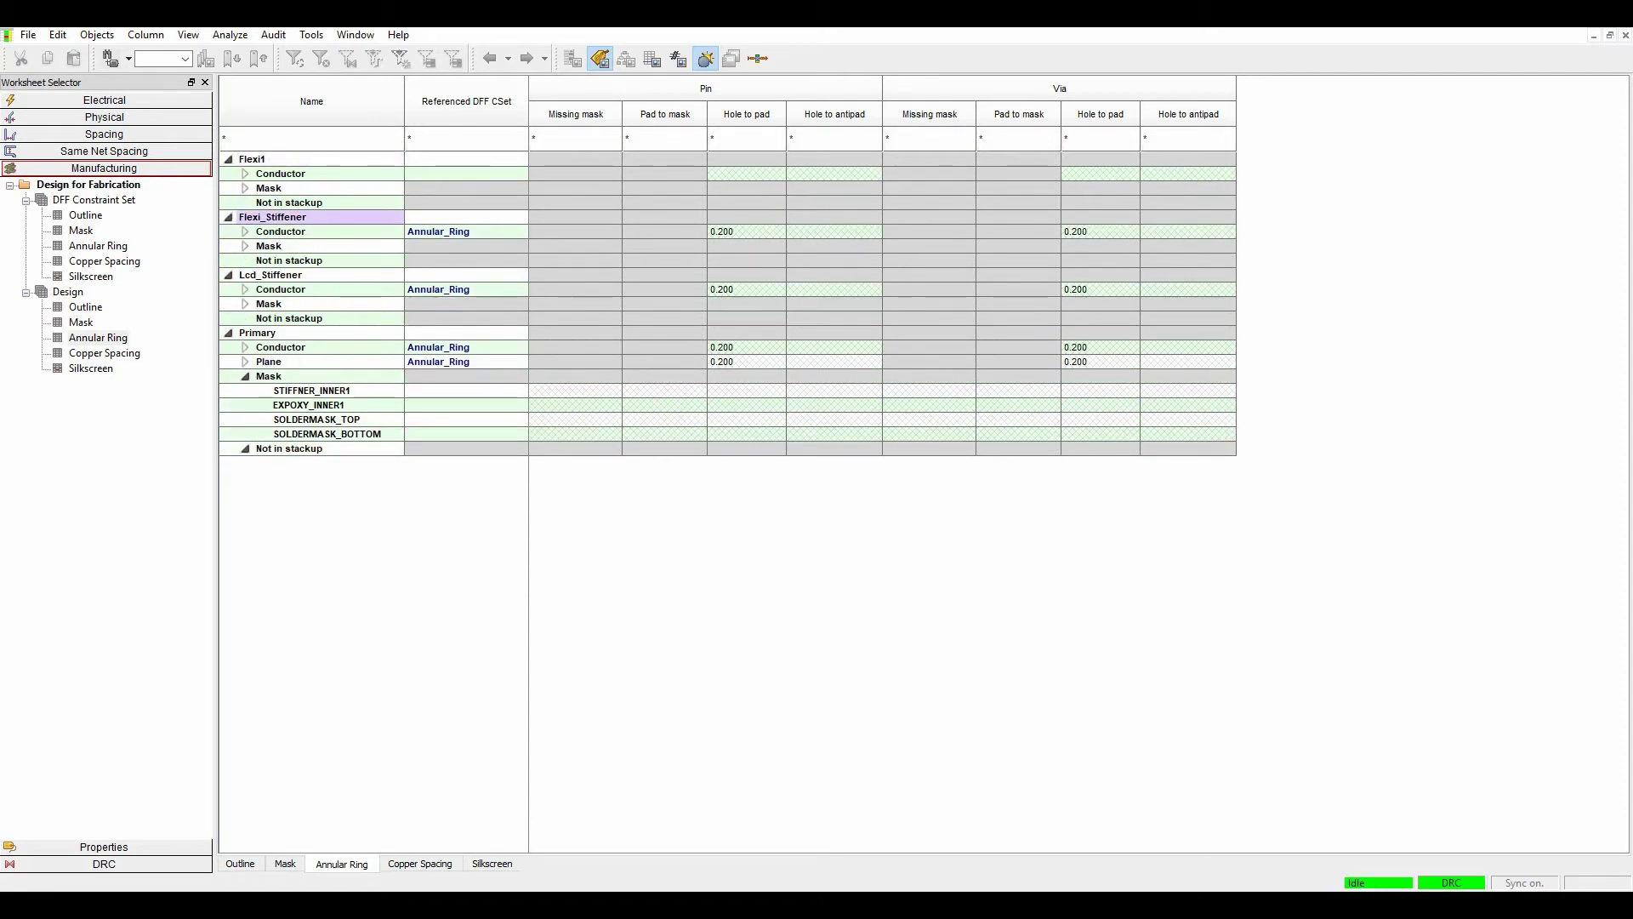
Return to the board layout and read the annular ring DRC error on the via beside Y1
{"action": "key", "text": "alt+Tab"}
{"action": "scroll", "coordinate": [307, 533], "scroll_direction": "up", "scroll_amount": 2}
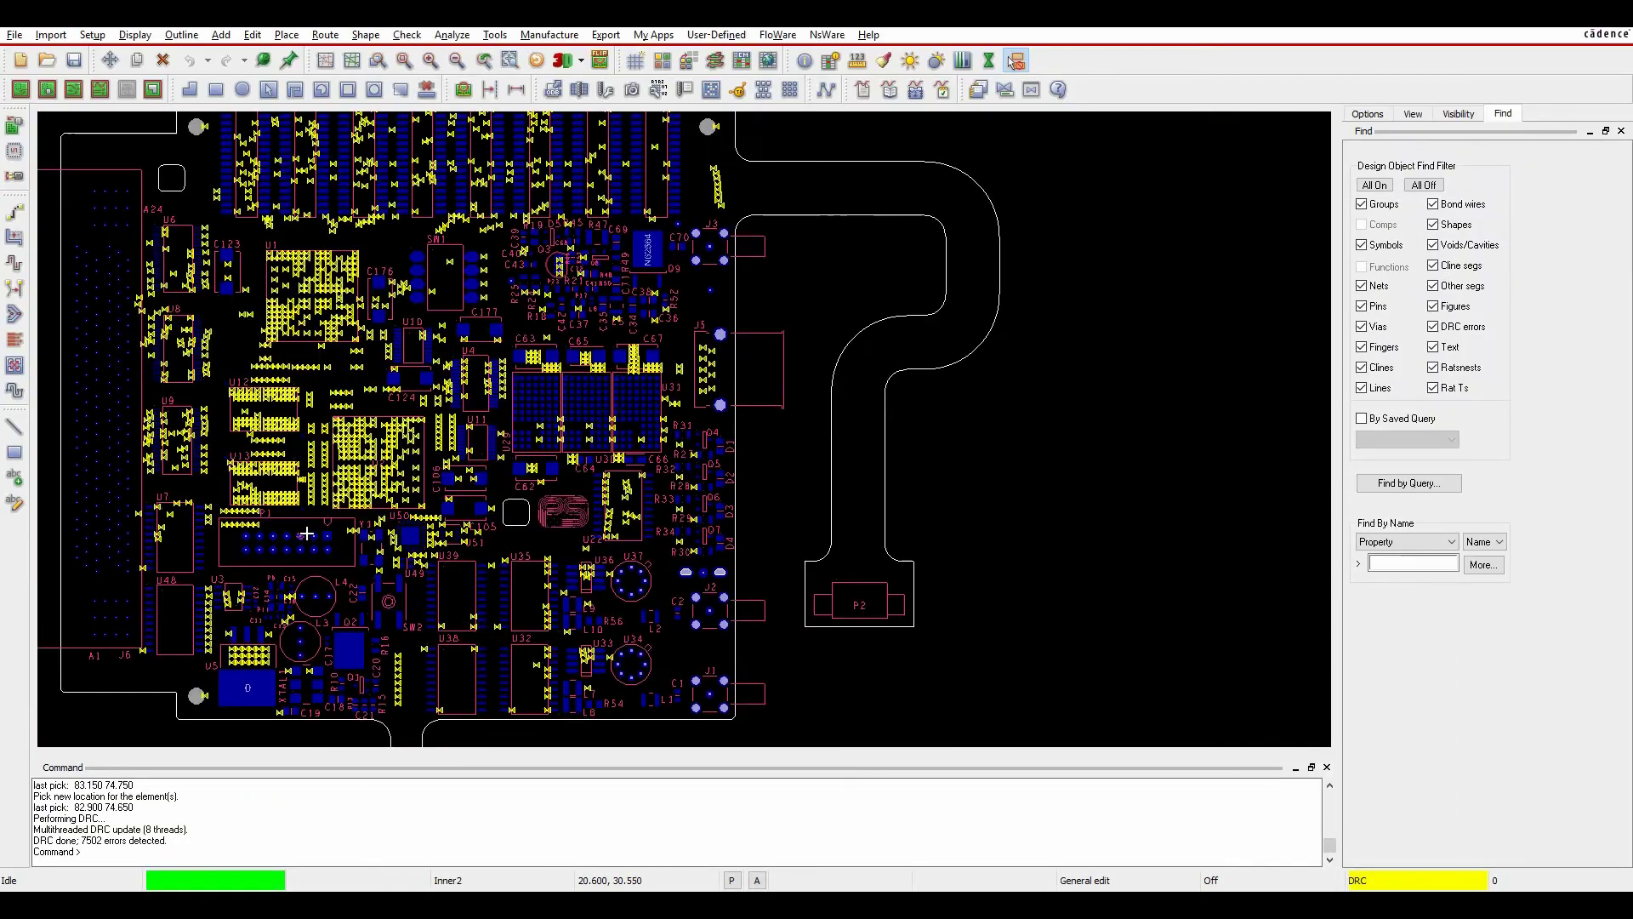
{"action": "scroll", "coordinate": [307, 534], "scroll_direction": "up", "scroll_amount": 4}
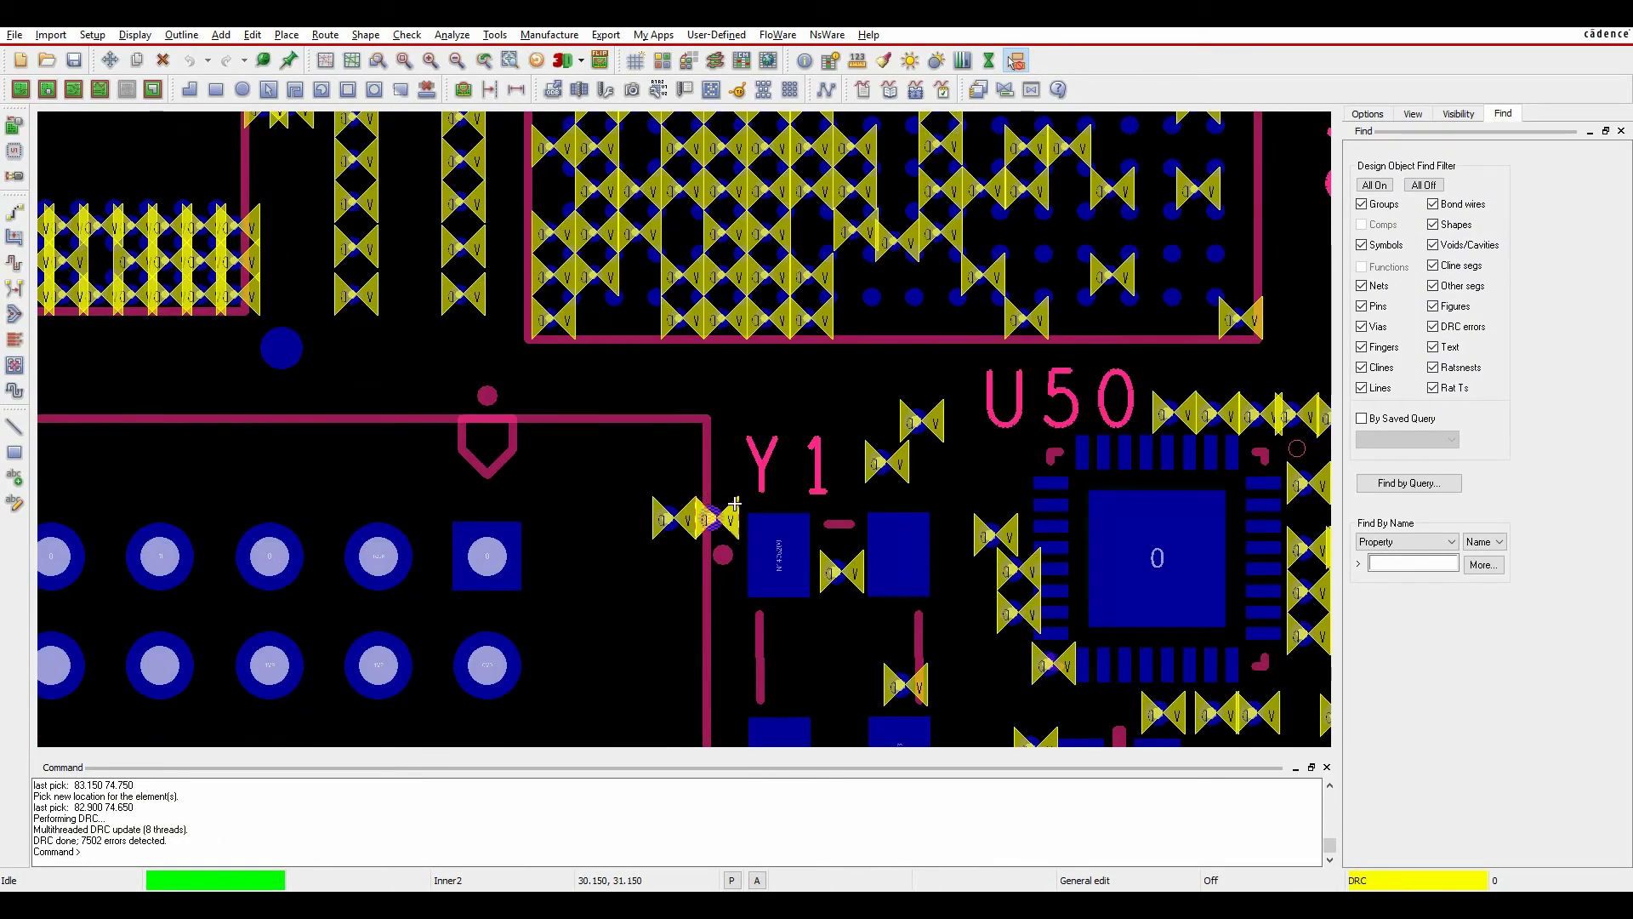
{"action": "scroll", "coordinate": [735, 504], "scroll_direction": "up", "scroll_amount": 5}
{"action": "mouse_move", "coordinate": [755, 320]}
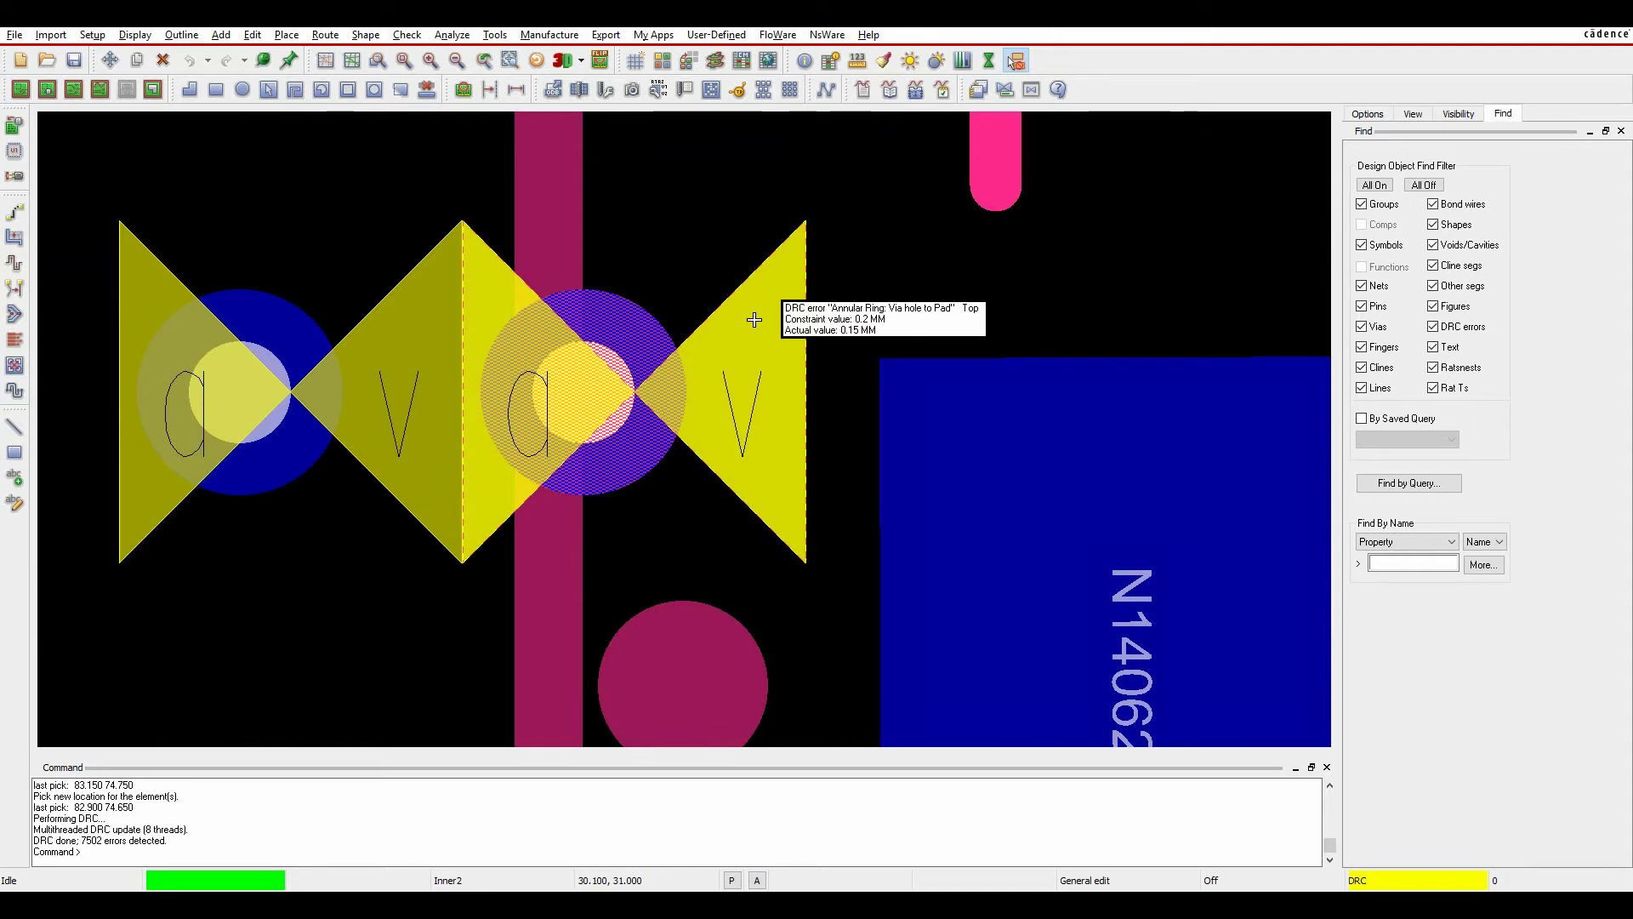
Inspect the annular ring DRC markers on the vias inside U13 and on the connector pins near U31
{"action": "scroll", "coordinate": [755, 320], "scroll_direction": "down", "scroll_amount": 5}
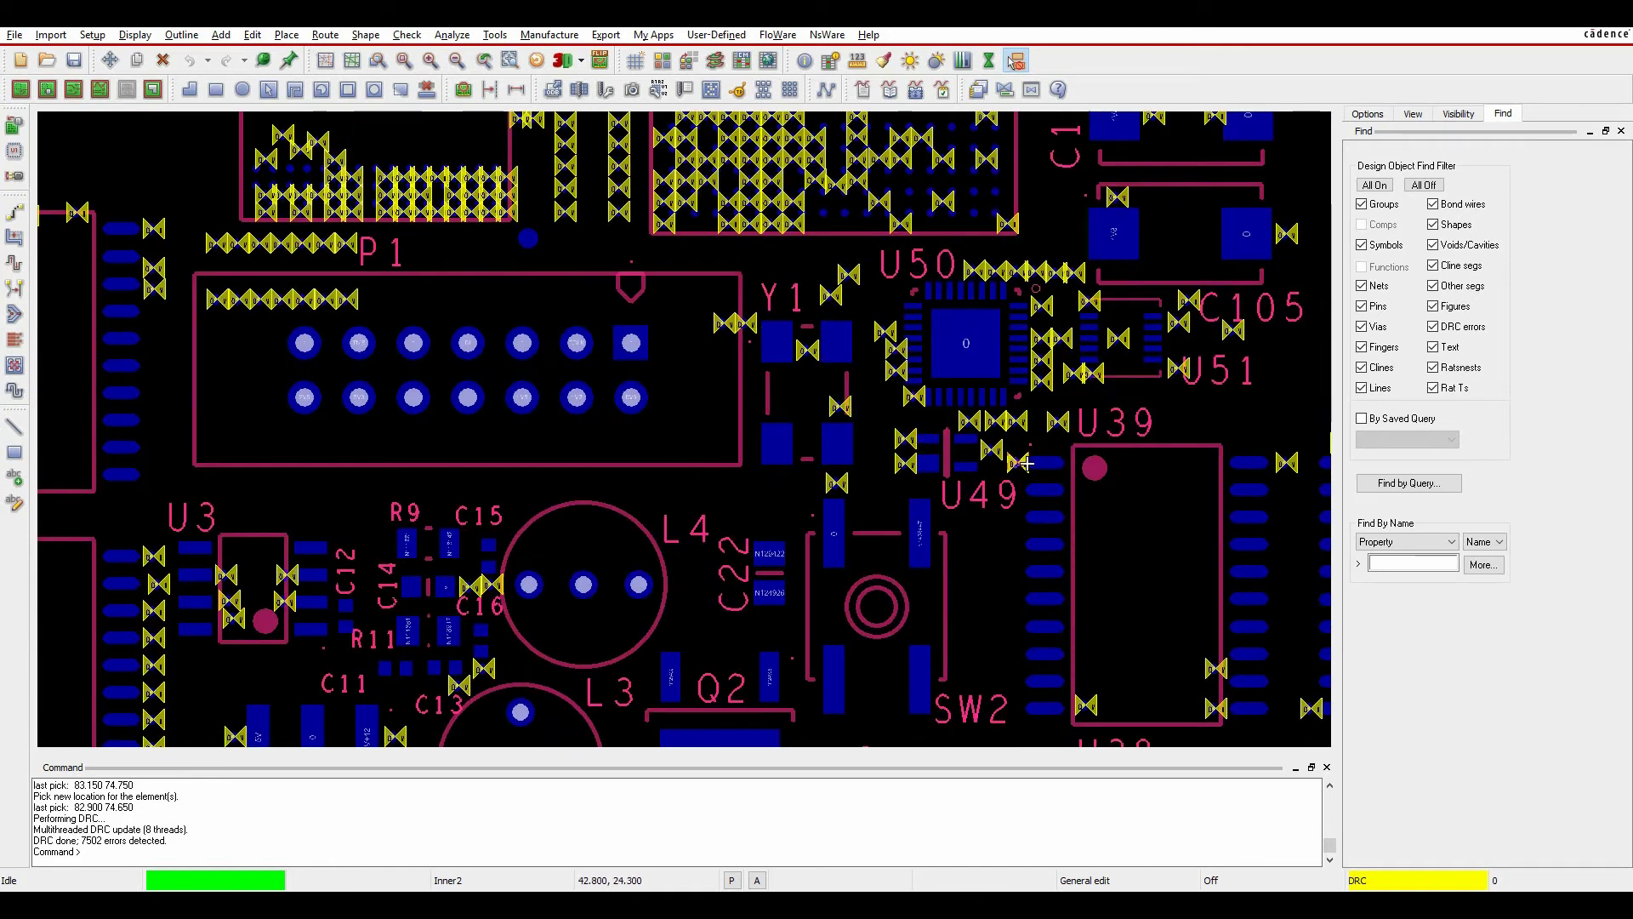
{"action": "scroll", "coordinate": [502, 187], "scroll_direction": "up", "scroll_amount": 5}
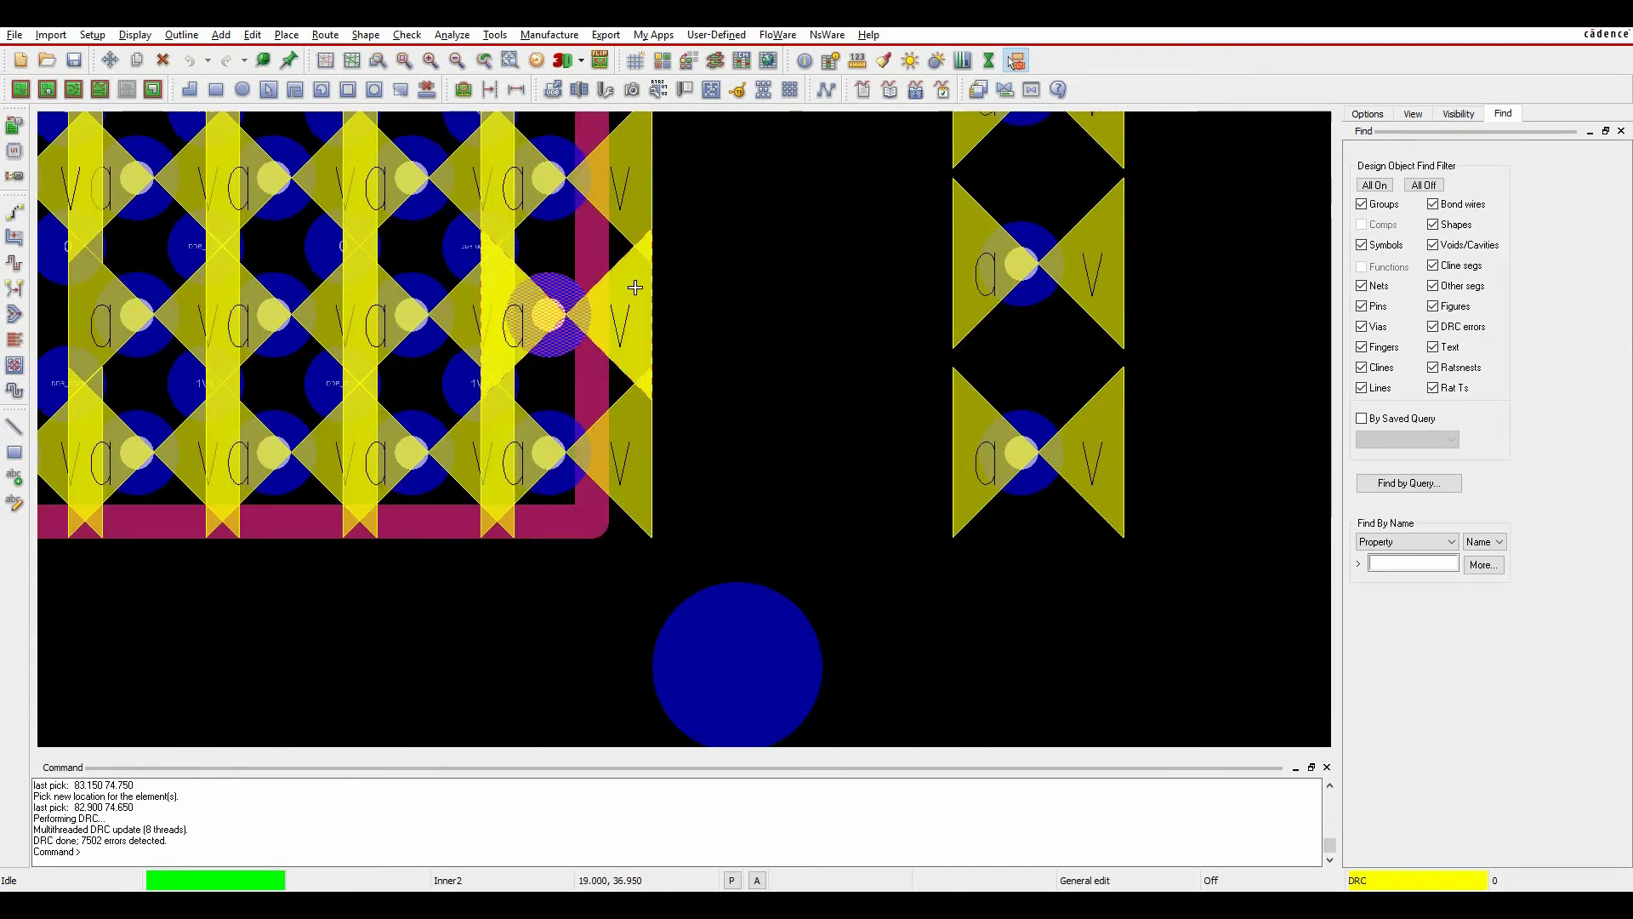
{"action": "mouse_move", "coordinate": [637, 310]}
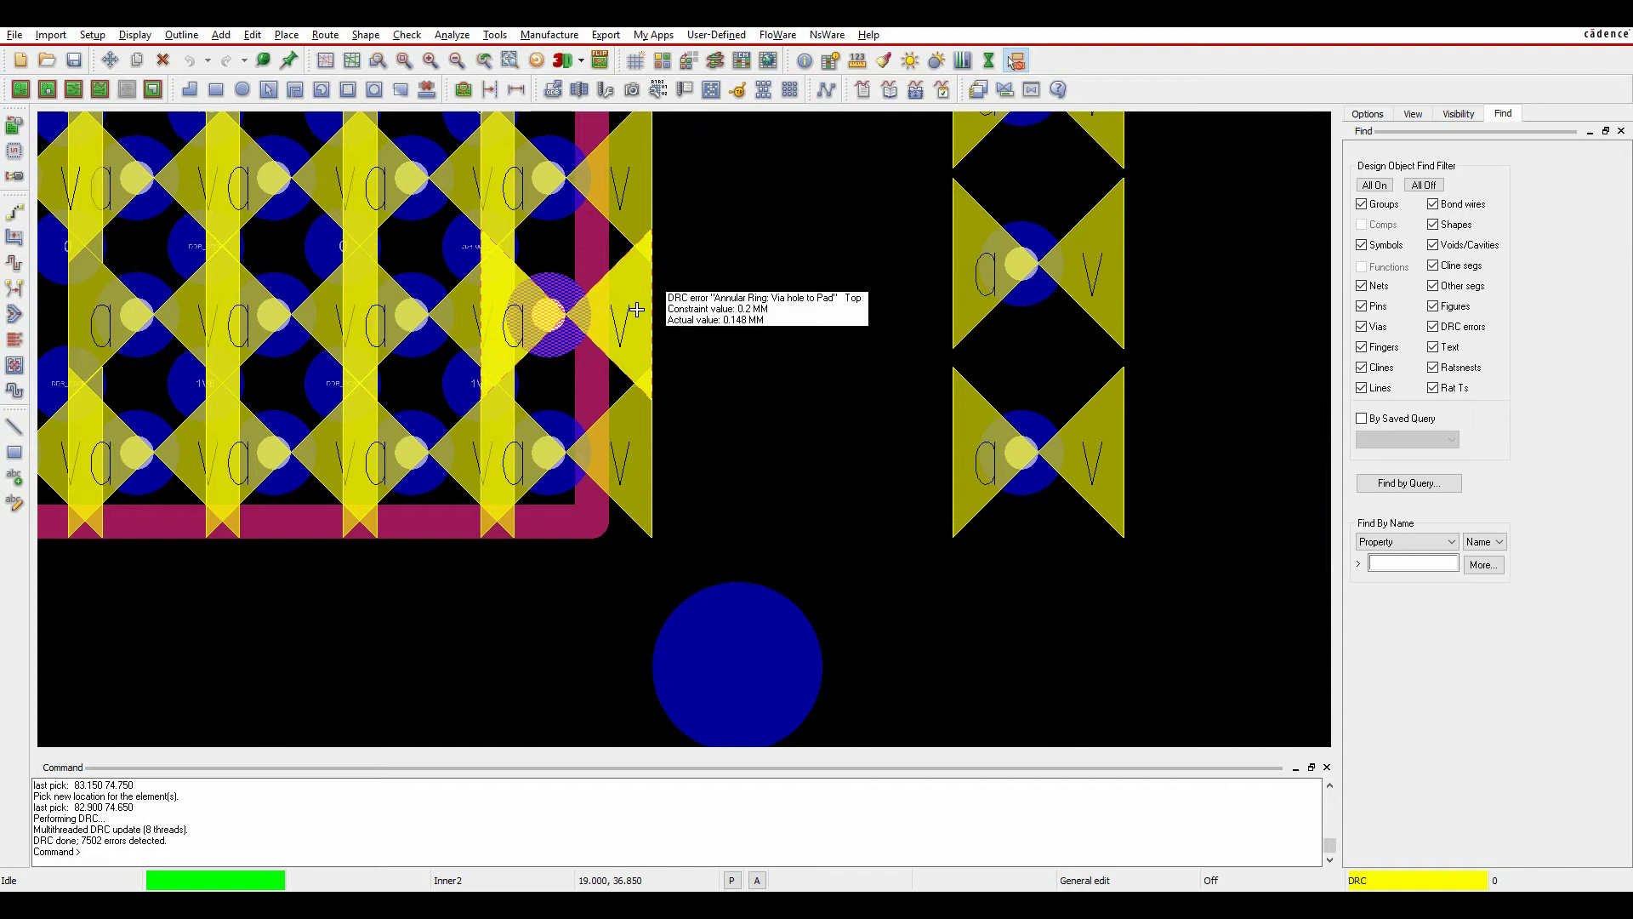
{"action": "scroll", "coordinate": [637, 309], "scroll_direction": "down", "scroll_amount": 5}
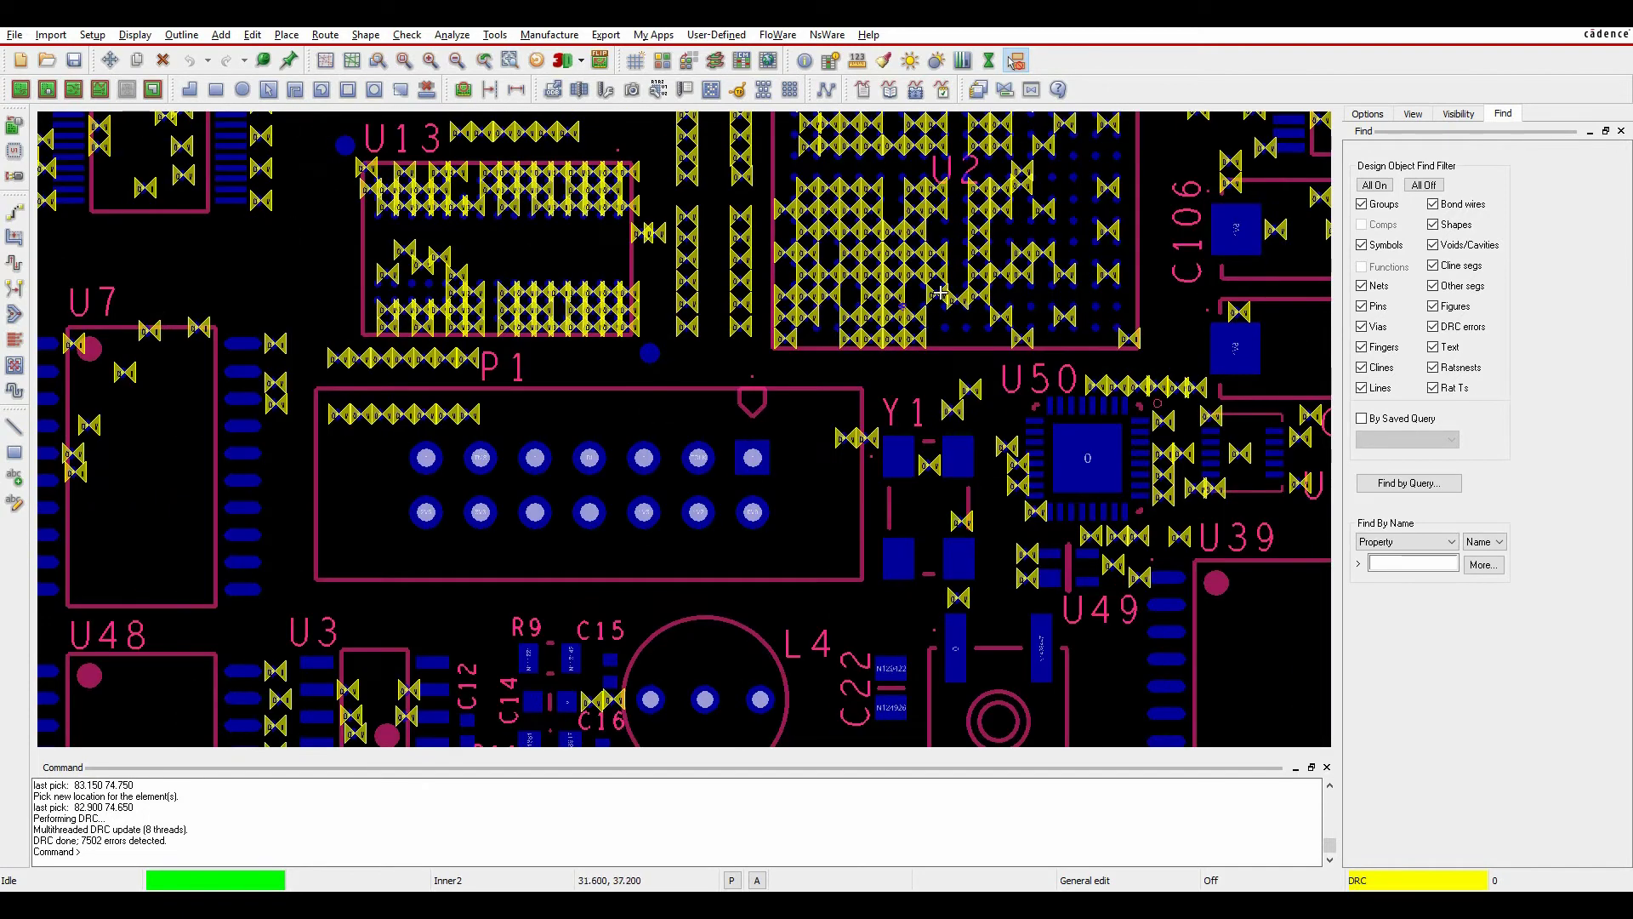
{"action": "scroll", "coordinate": [635, 411], "scroll_direction": "down", "scroll_amount": 3}
{"action": "scroll", "coordinate": [1150, 281], "scroll_direction": "up", "scroll_amount": 3}
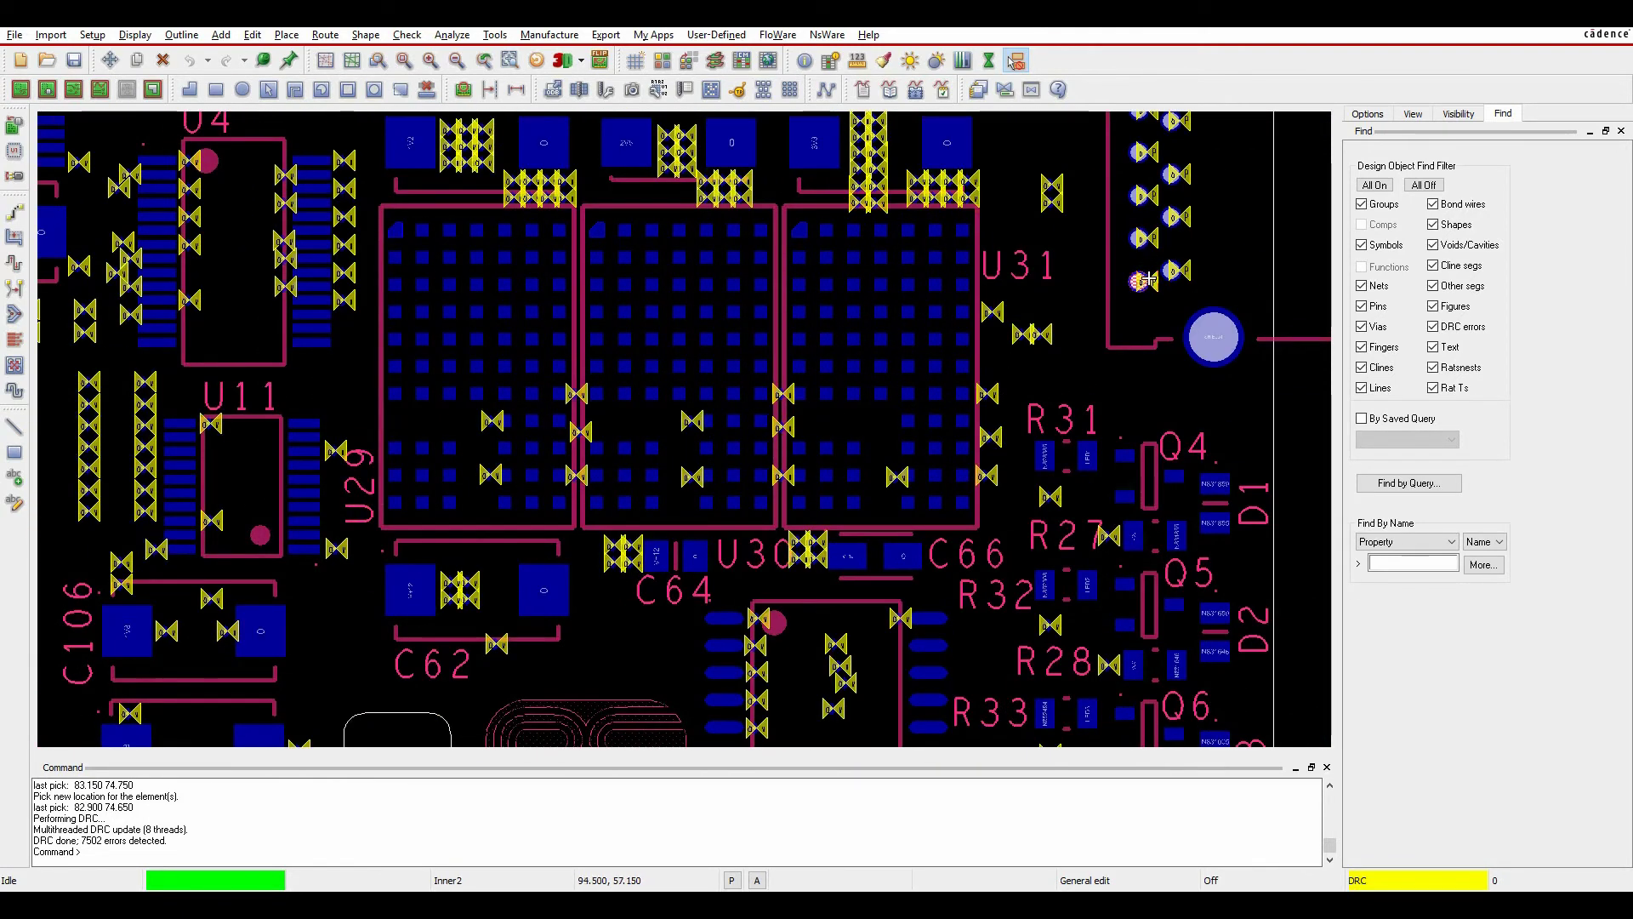
{"action": "mouse_move", "coordinate": [1153, 281]}
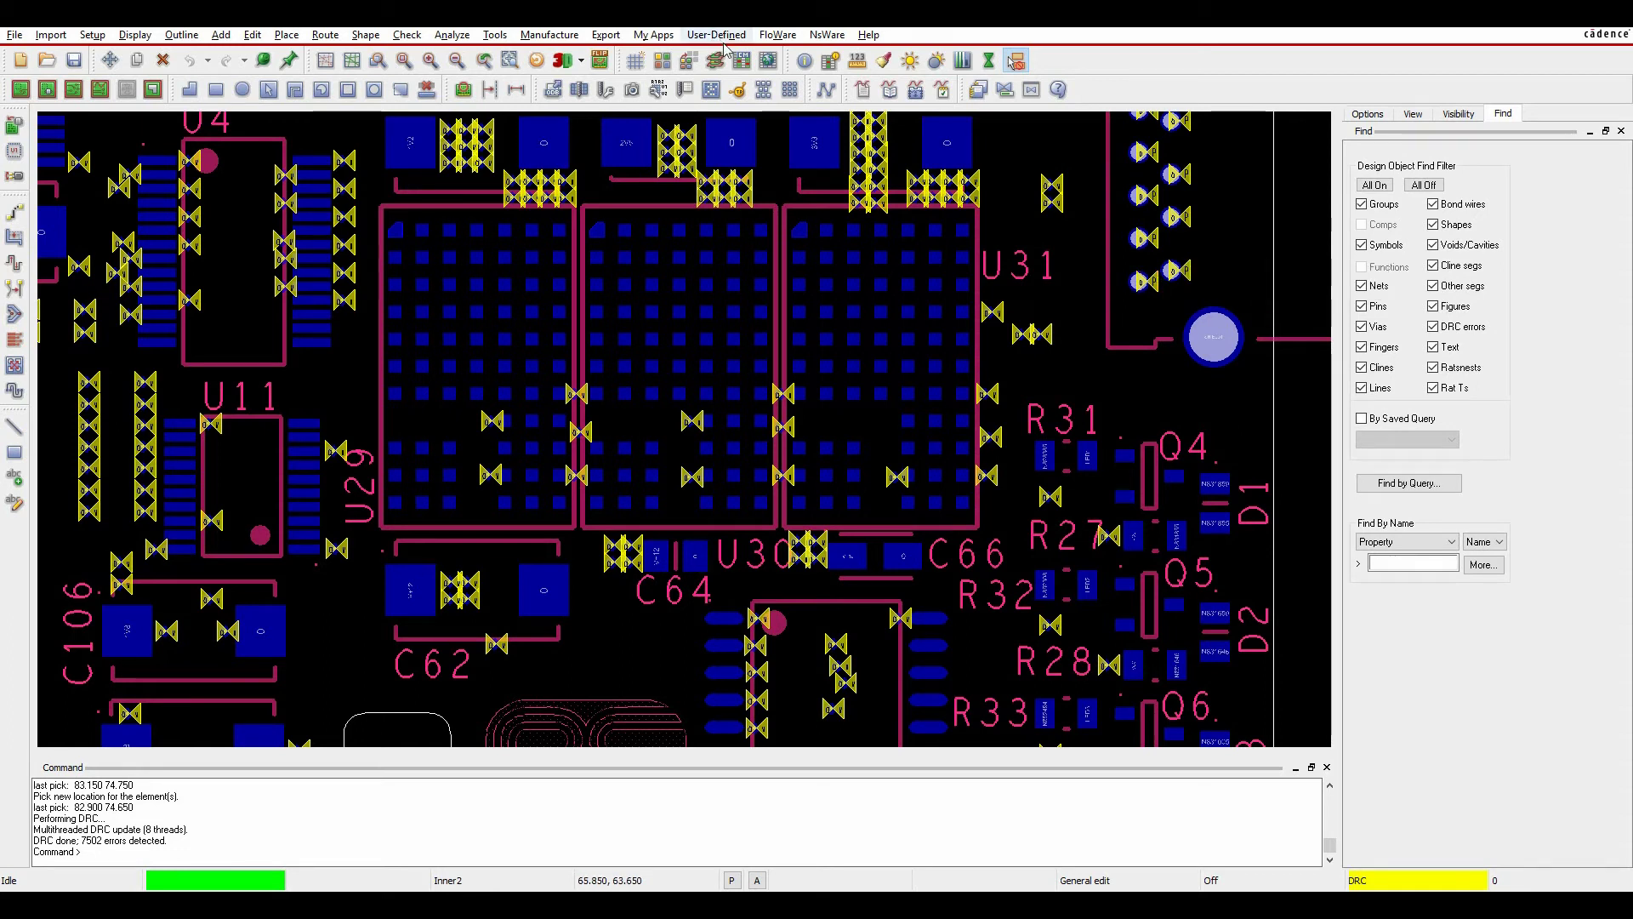
{"action": "left_click", "coordinate": [743, 61]}
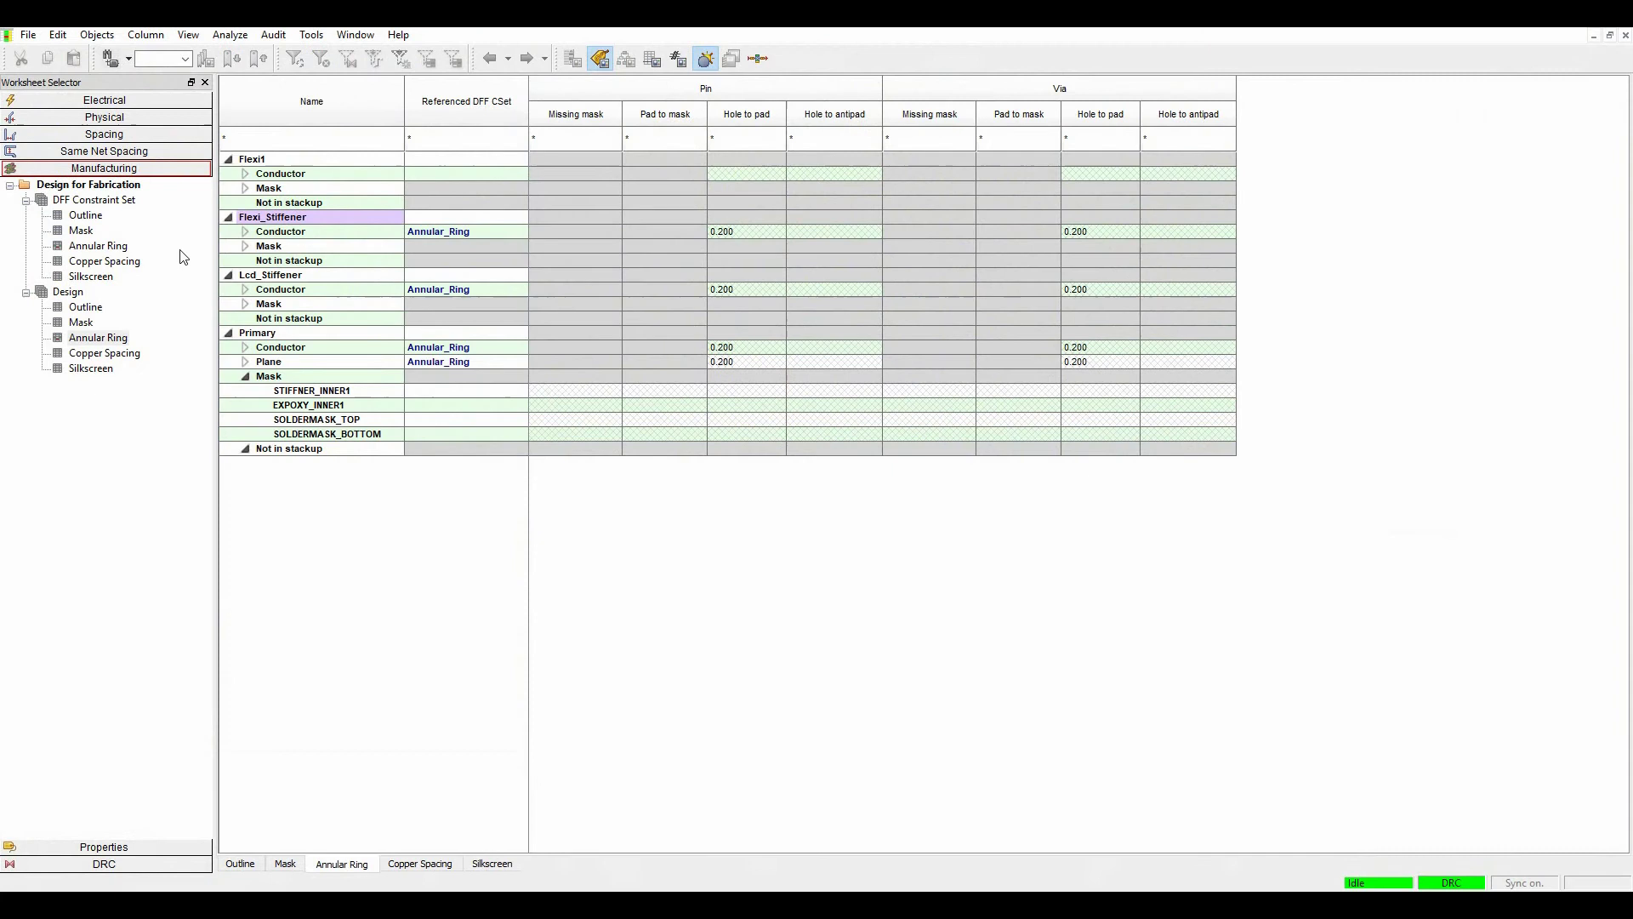
{"action": "left_click", "coordinate": [94, 246]}
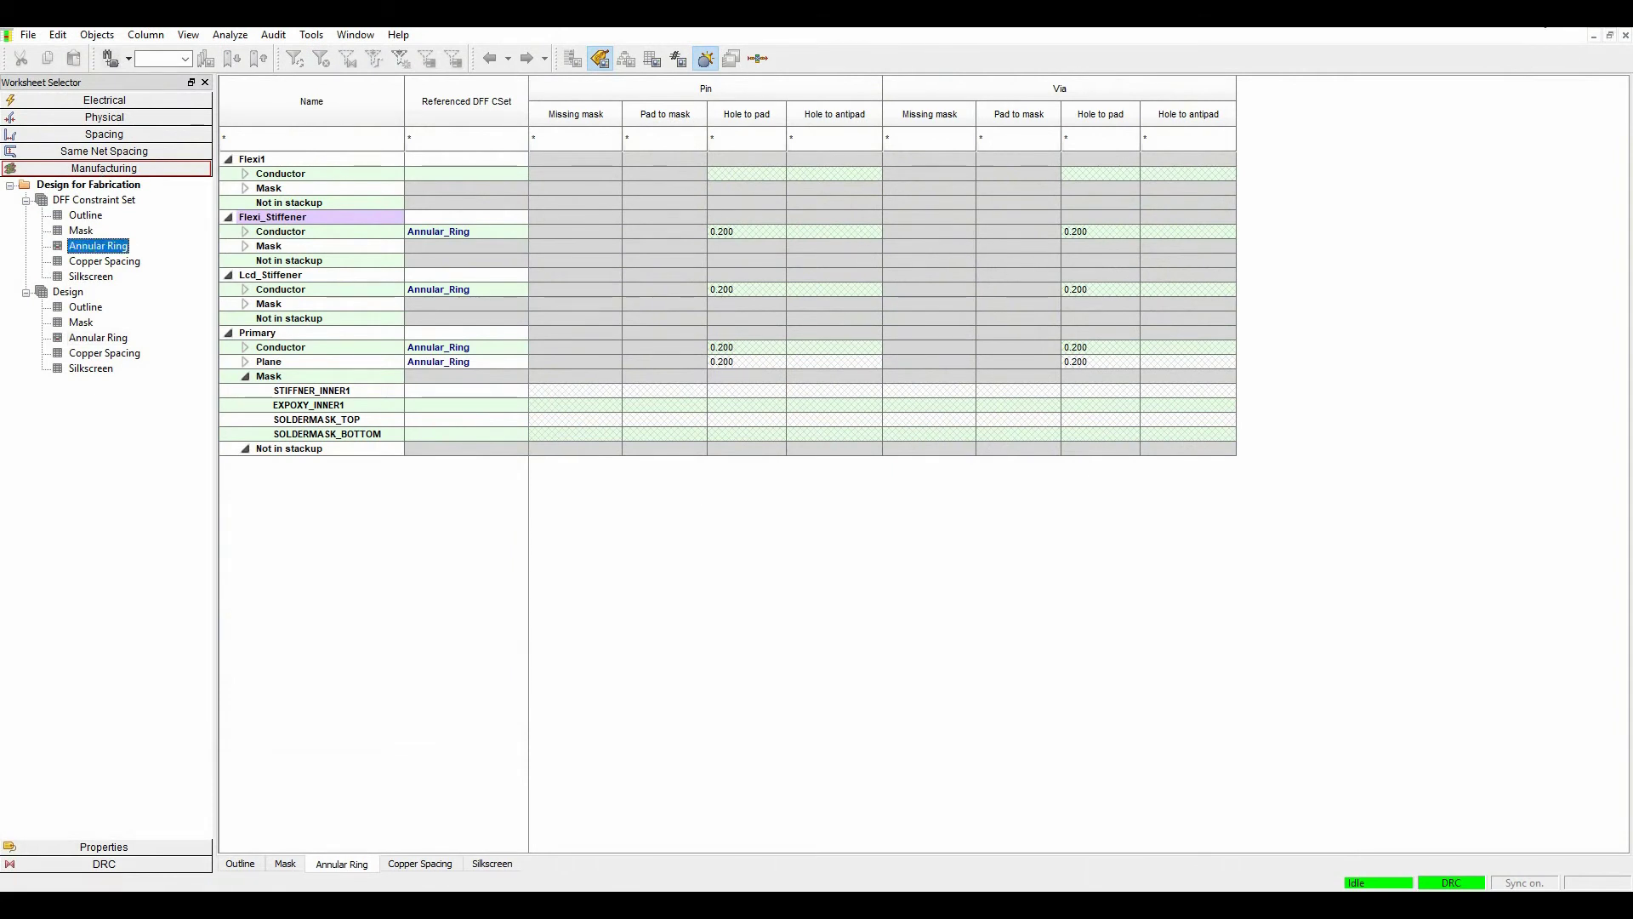
{"action": "left_click", "coordinate": [1626, 35]}
{"action": "right_click", "coordinate": [1238, 196]}
{"action": "left_click", "coordinate": [1226, 227]}
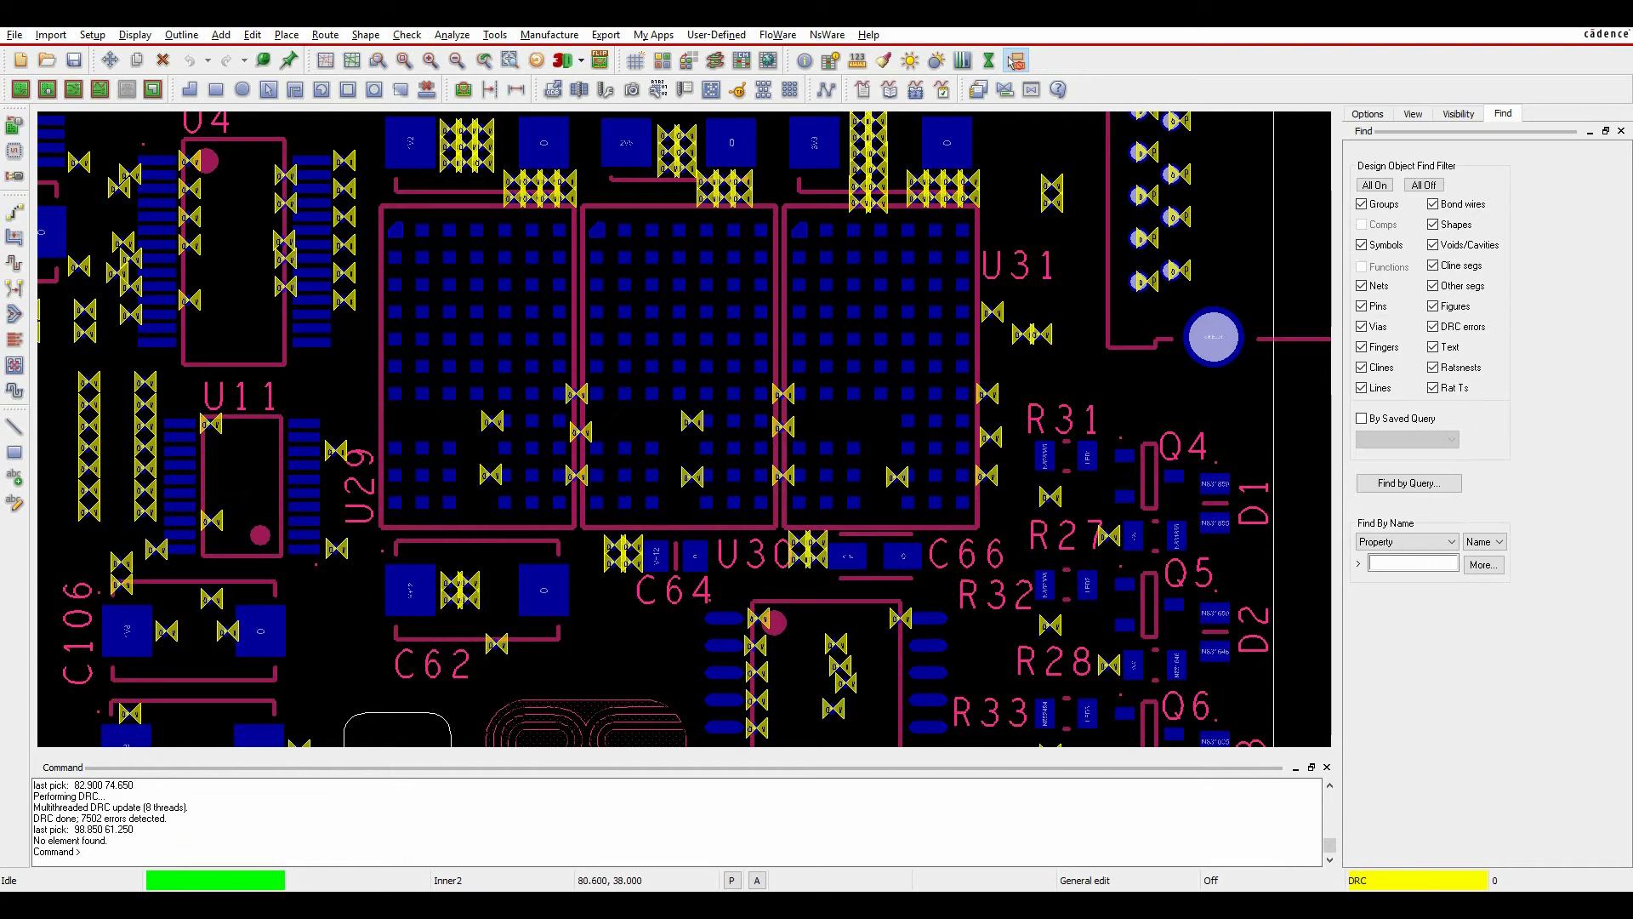
In Constraint Manager, set the Annular_Ring constraint set's hole-to-pad value for all pins to 0.15
{"action": "left_click", "coordinate": [1017, 60]}
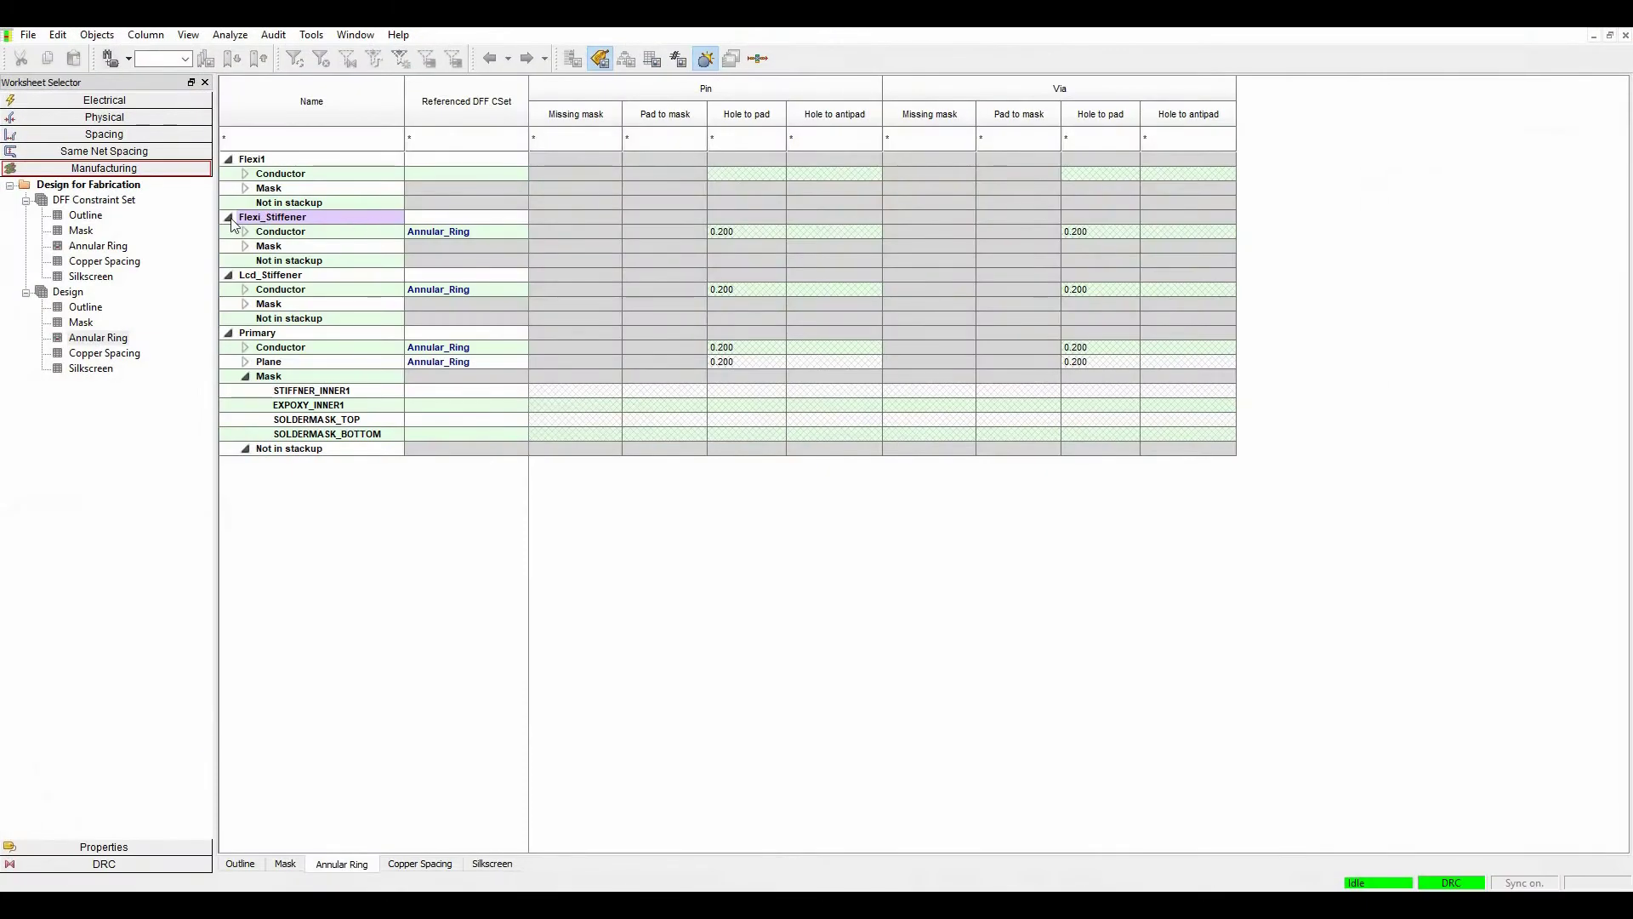
{"action": "left_click", "coordinate": [83, 246]}
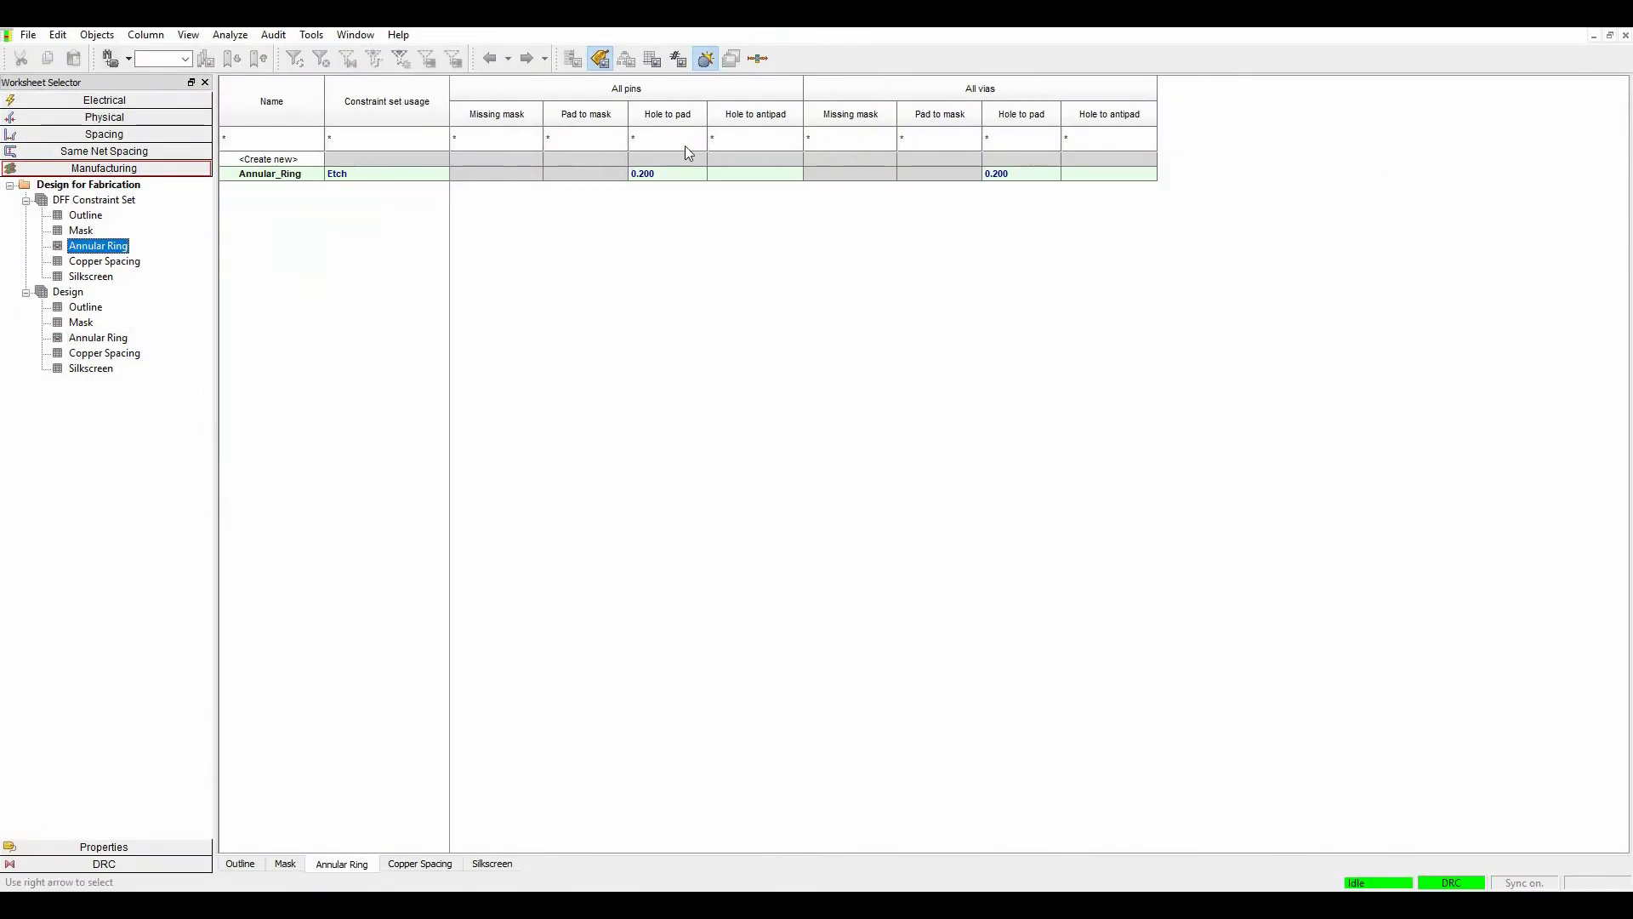
{"action": "left_click", "coordinate": [688, 174]}
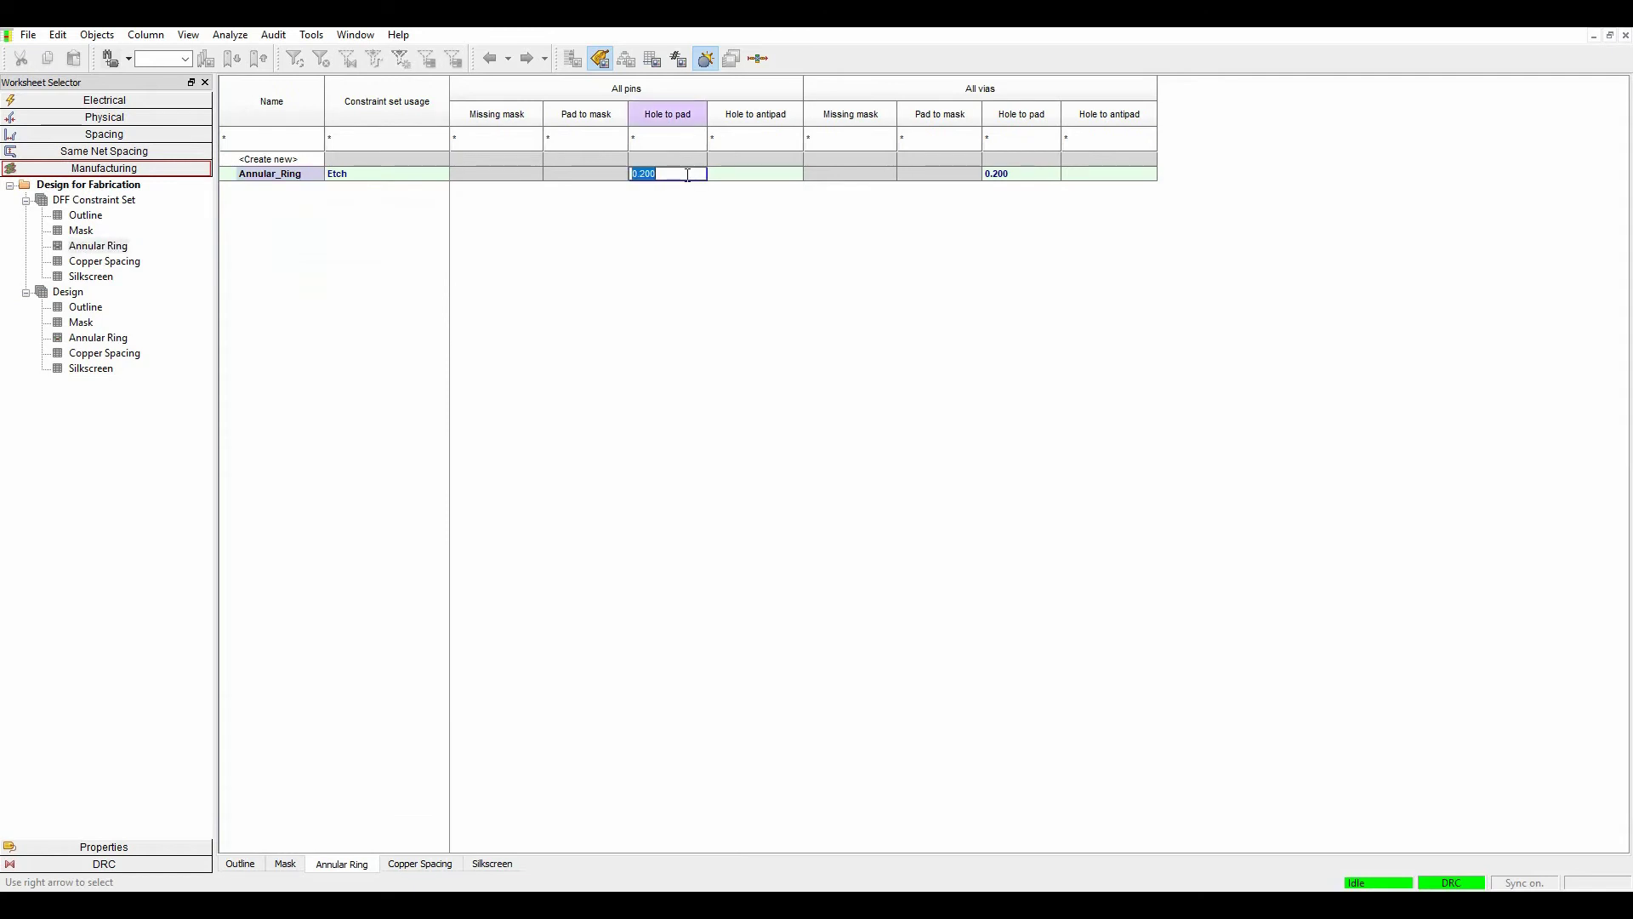
{"action": "type", "text": "."}
{"action": "key", "text": "Return"}
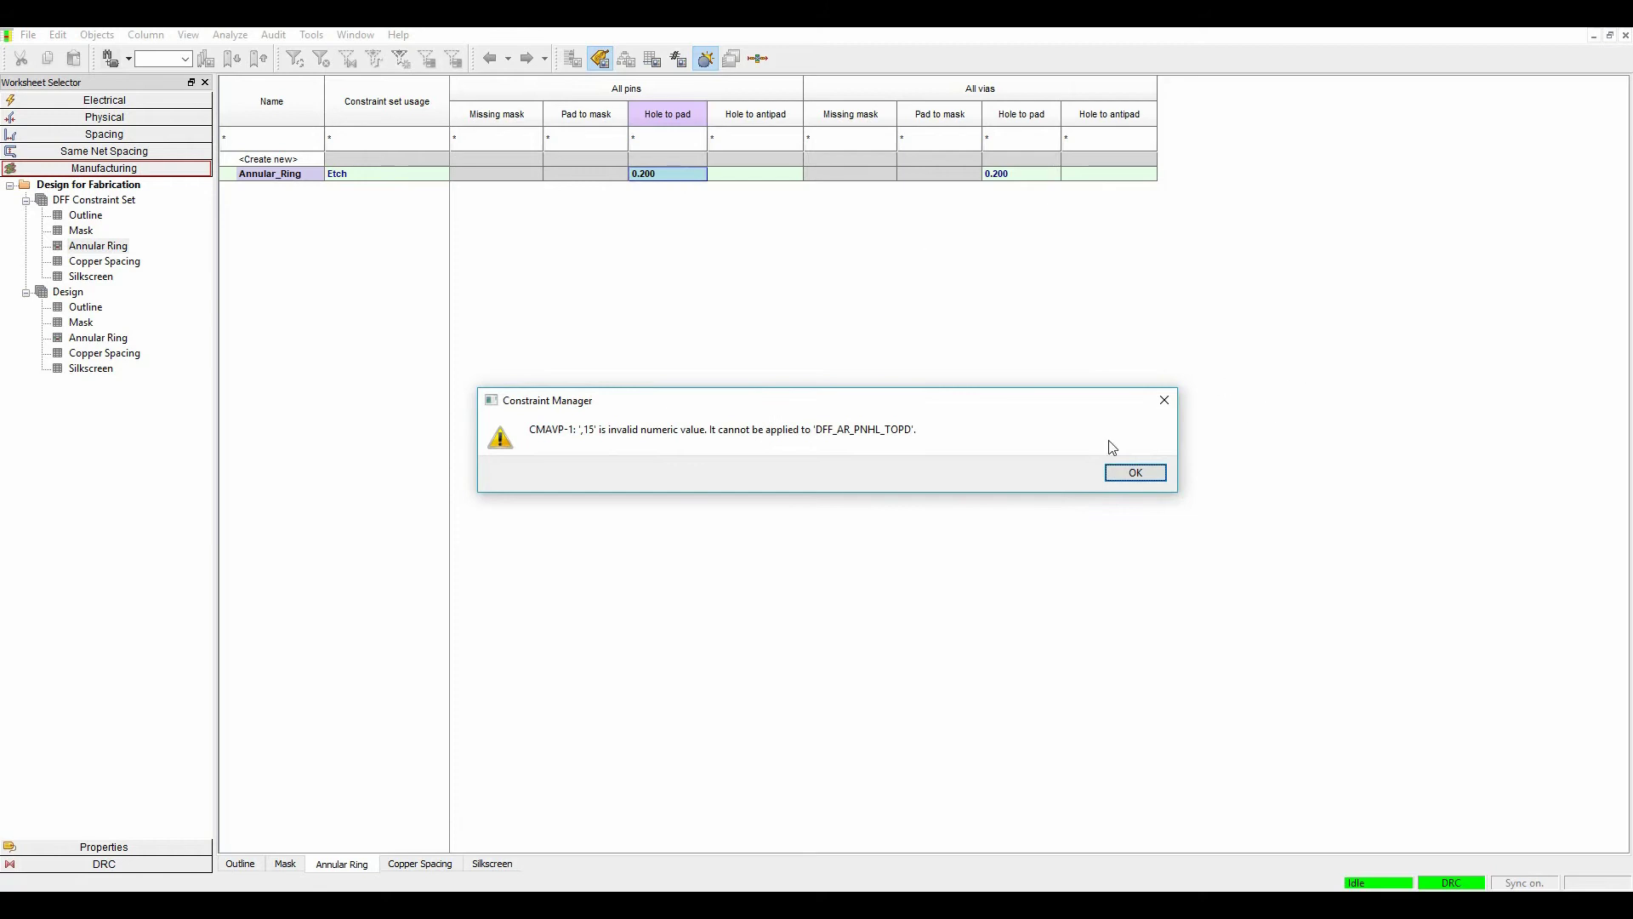
{"action": "left_click", "coordinate": [1134, 472]}
{"action": "left_click", "coordinate": [671, 175]}
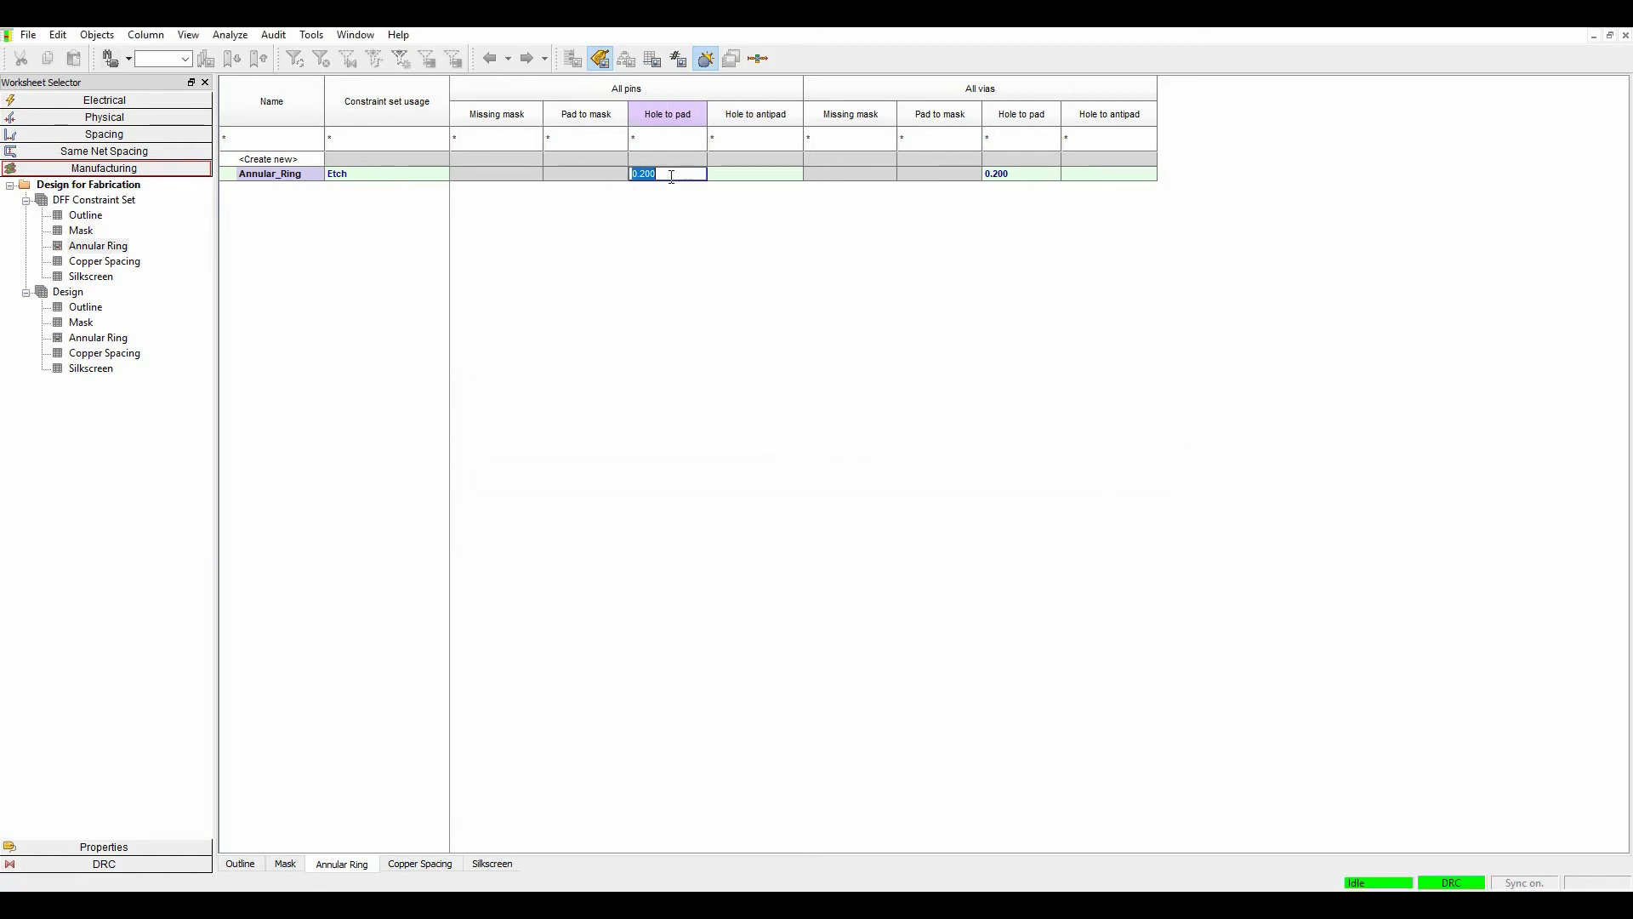
{"action": "type", "text": ".15"}
{"action": "key", "text": "Tab"}
Set the Annular_Ring constraint set's hole-to-pad value for all vias to 0.14
{"action": "key", "text": "Tab"}
{"action": "key", "text": "Tab"}
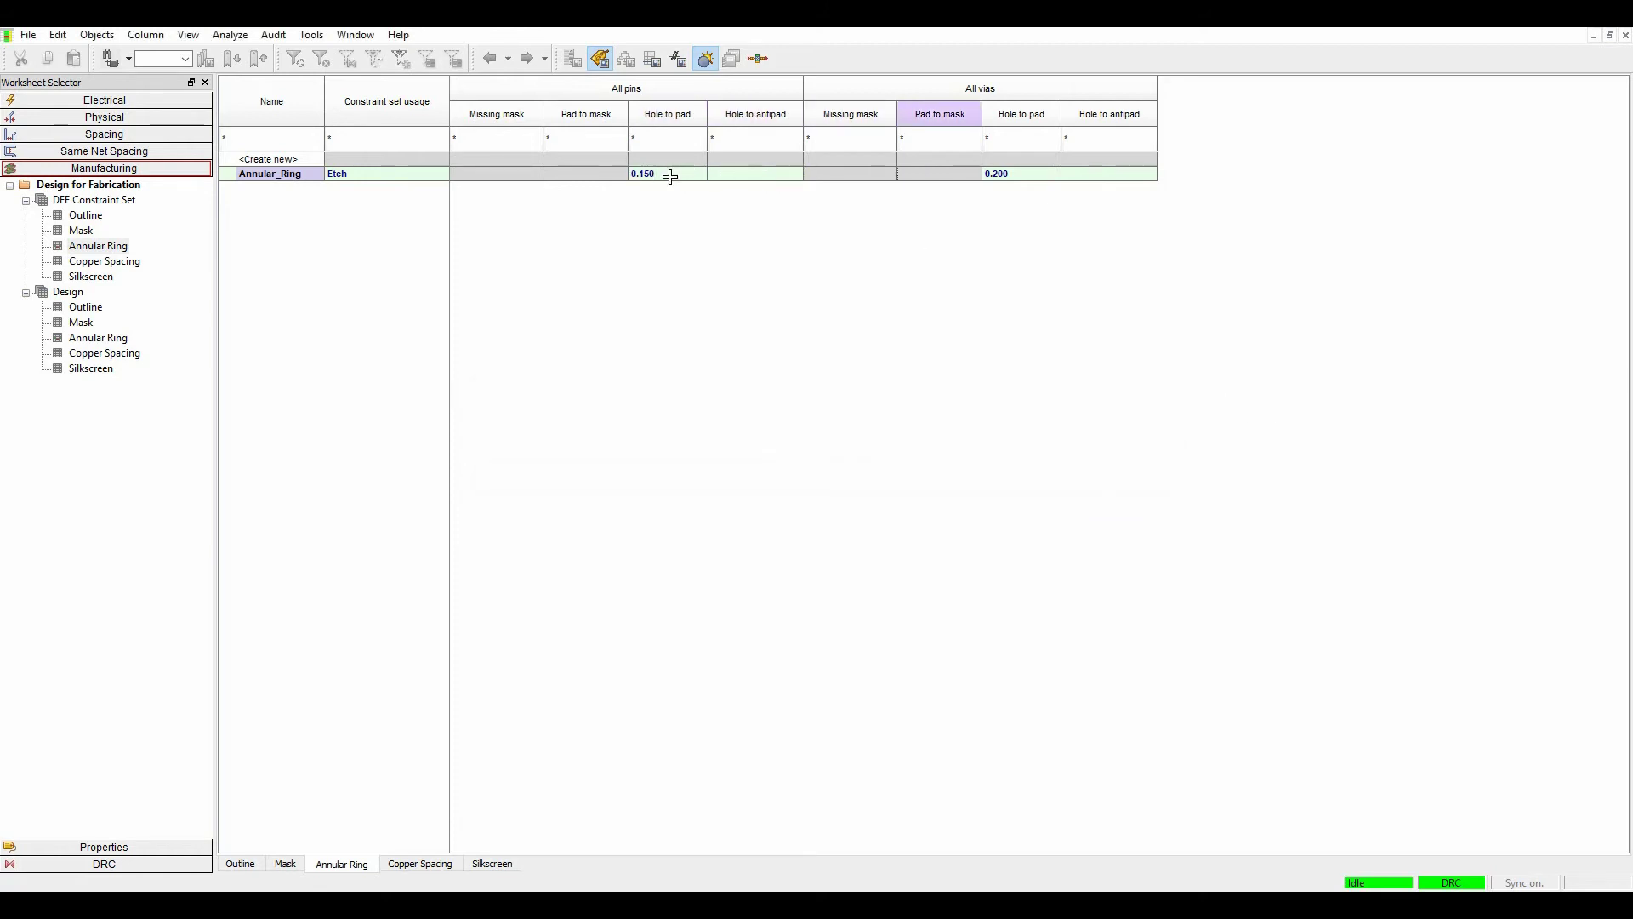
{"action": "key", "text": "Tab"}
{"action": "type", "text": ".1"}
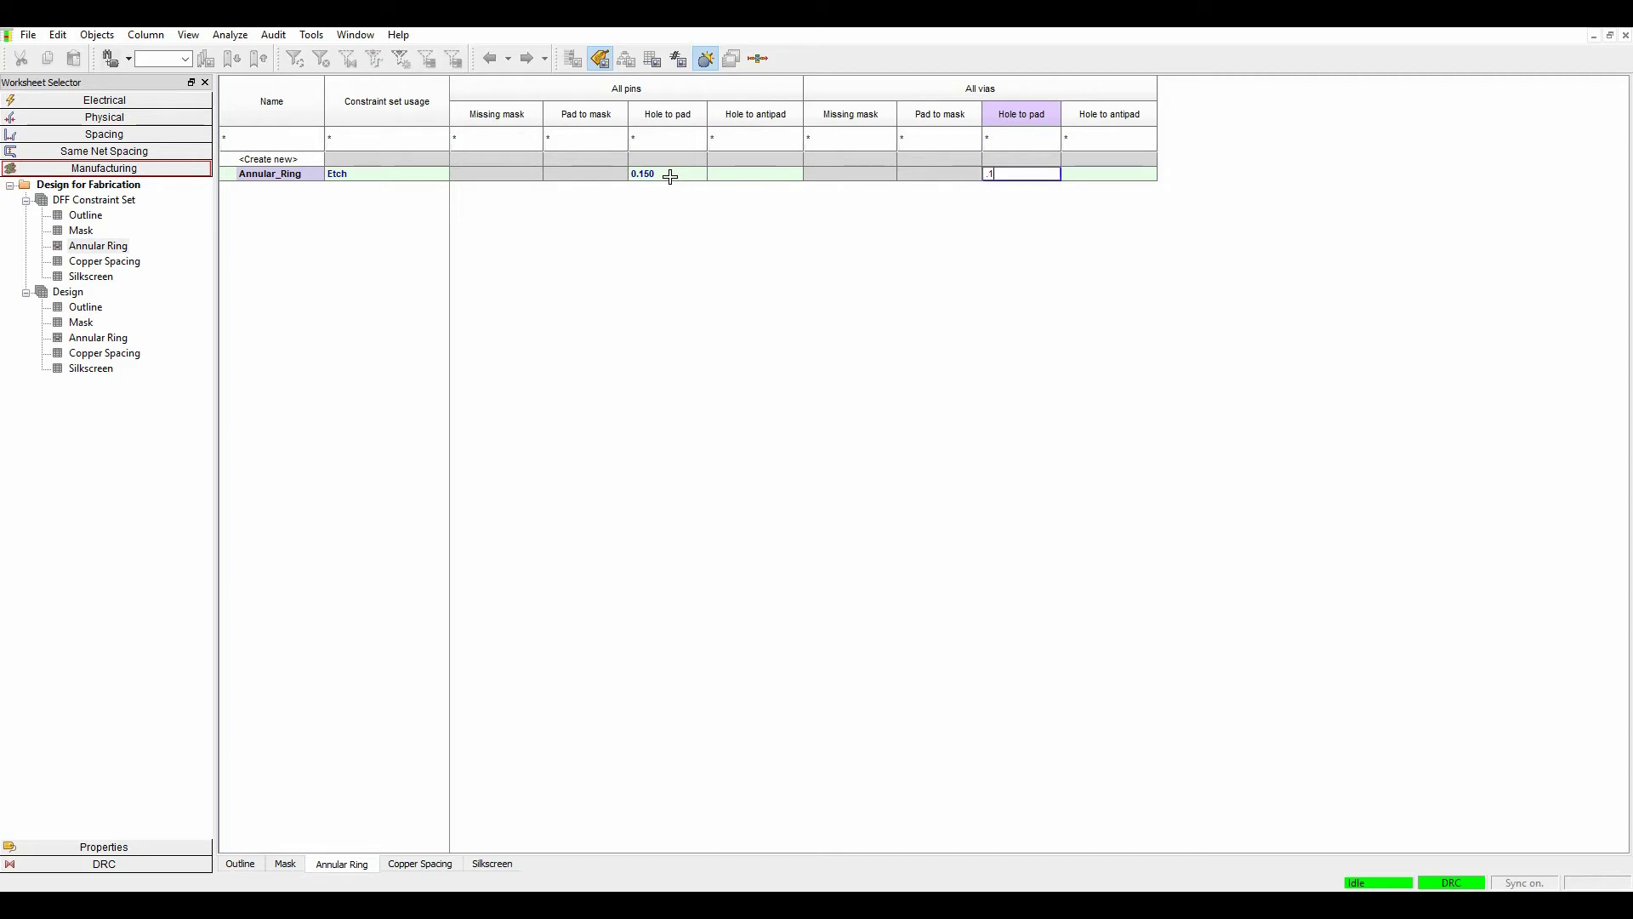
{"action": "type", "text": "4"}
{"action": "key", "text": "Tab"}
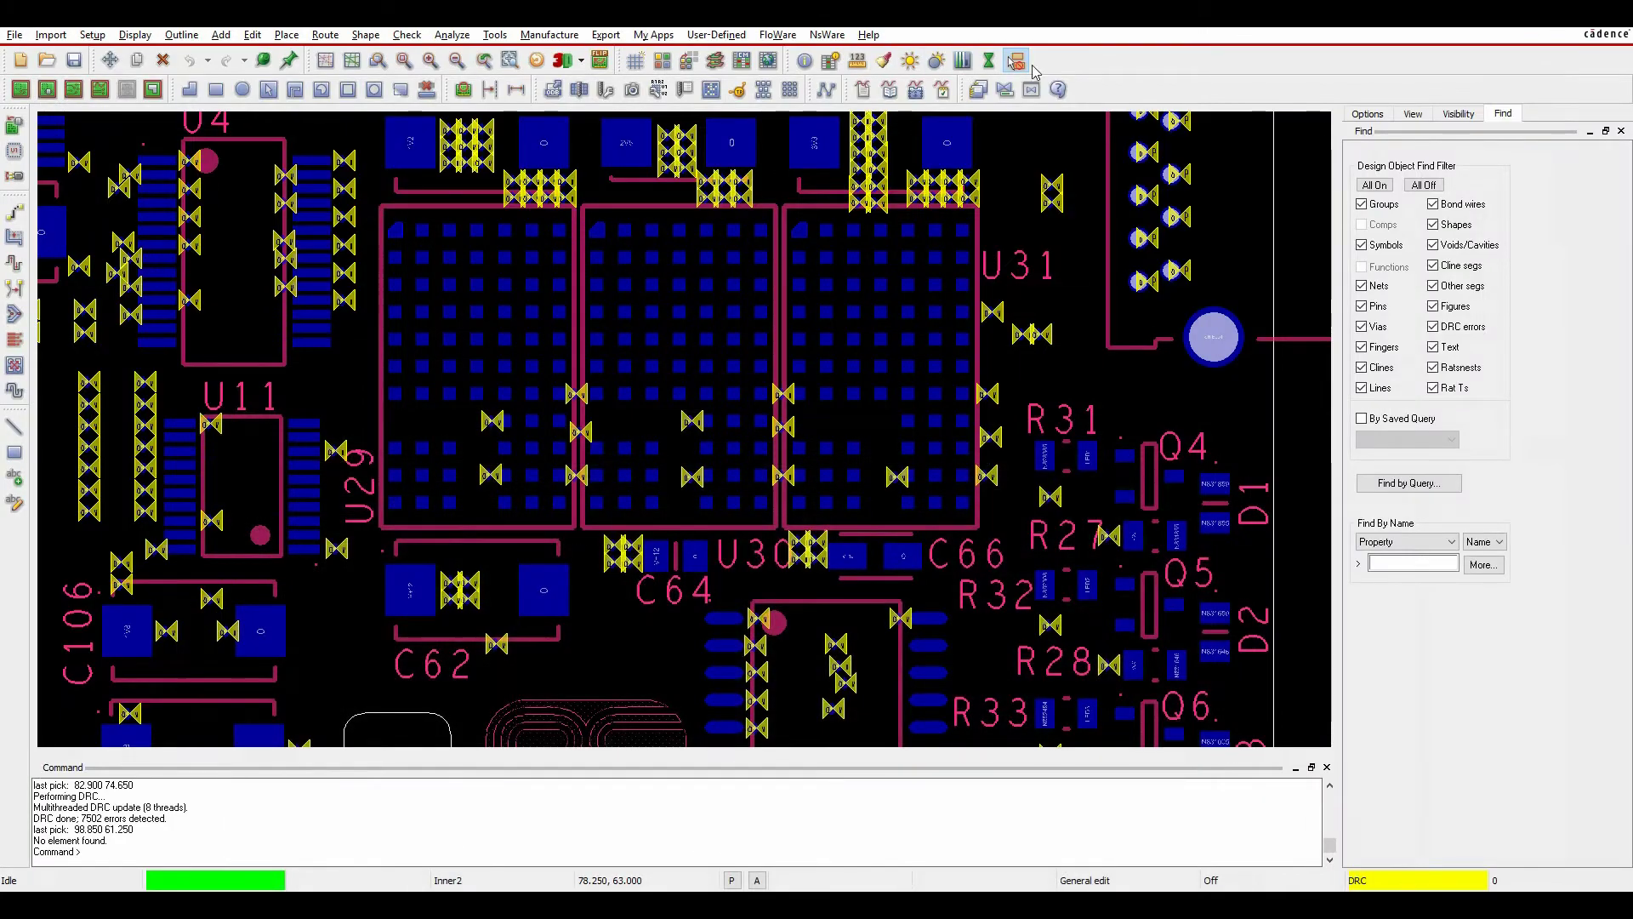
Return to the board layout and update the DRC for the whole board
{"action": "left_click", "coordinate": [1016, 61]}
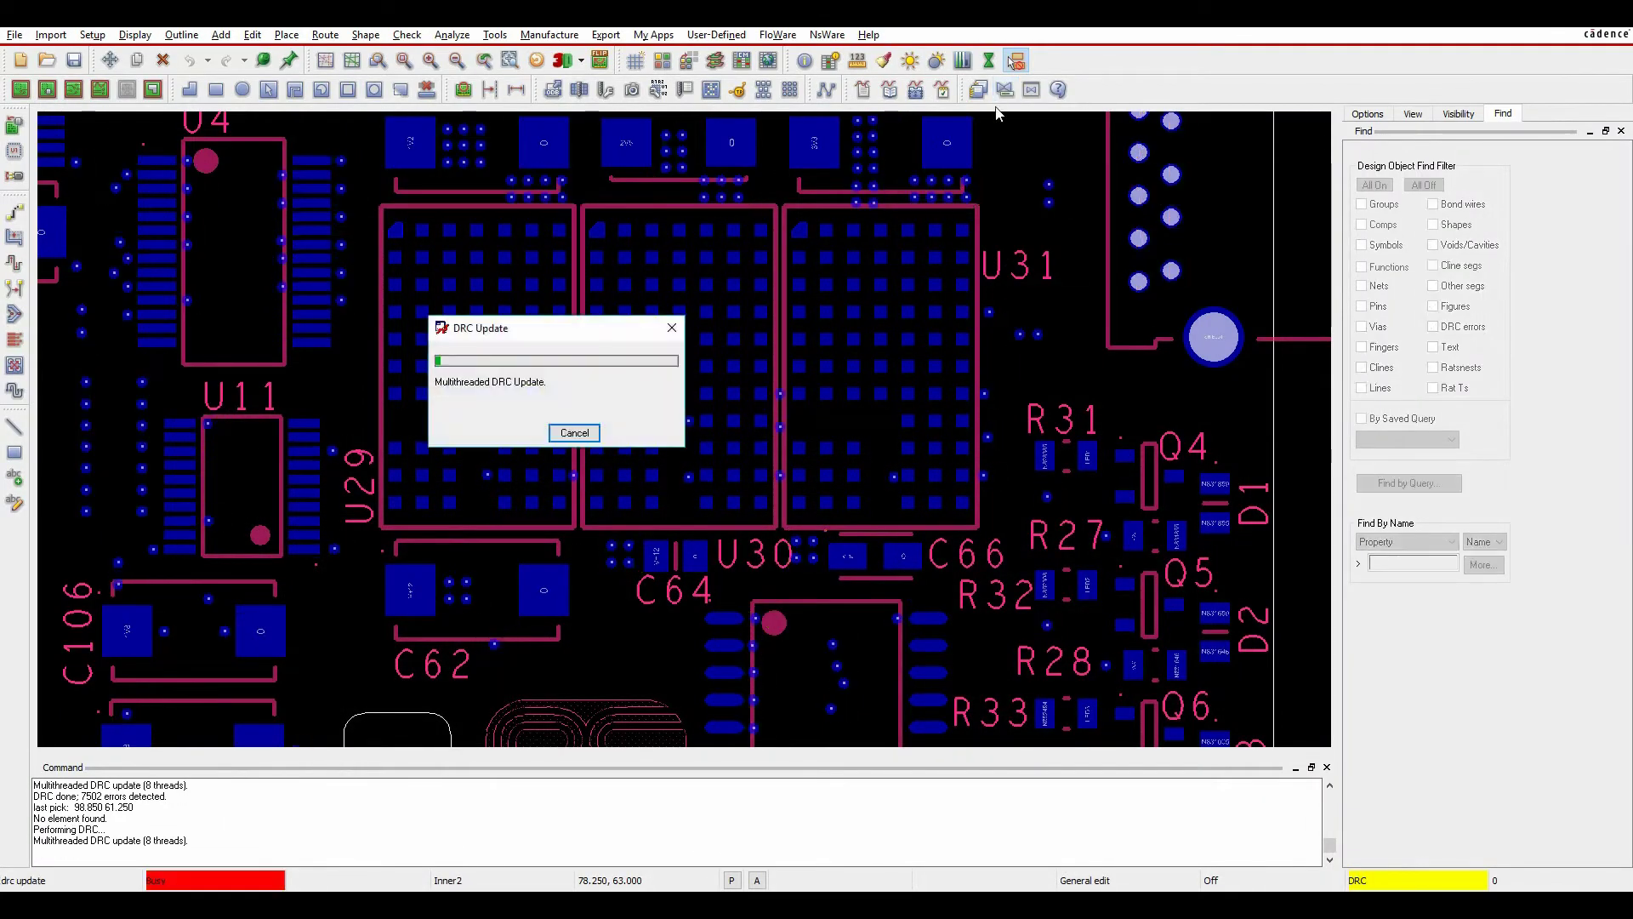
{"action": "scroll", "coordinate": [579, 427], "scroll_direction": "down", "scroll_amount": 1}
{"action": "scroll", "coordinate": [578, 427], "scroll_direction": "down", "scroll_amount": 2}
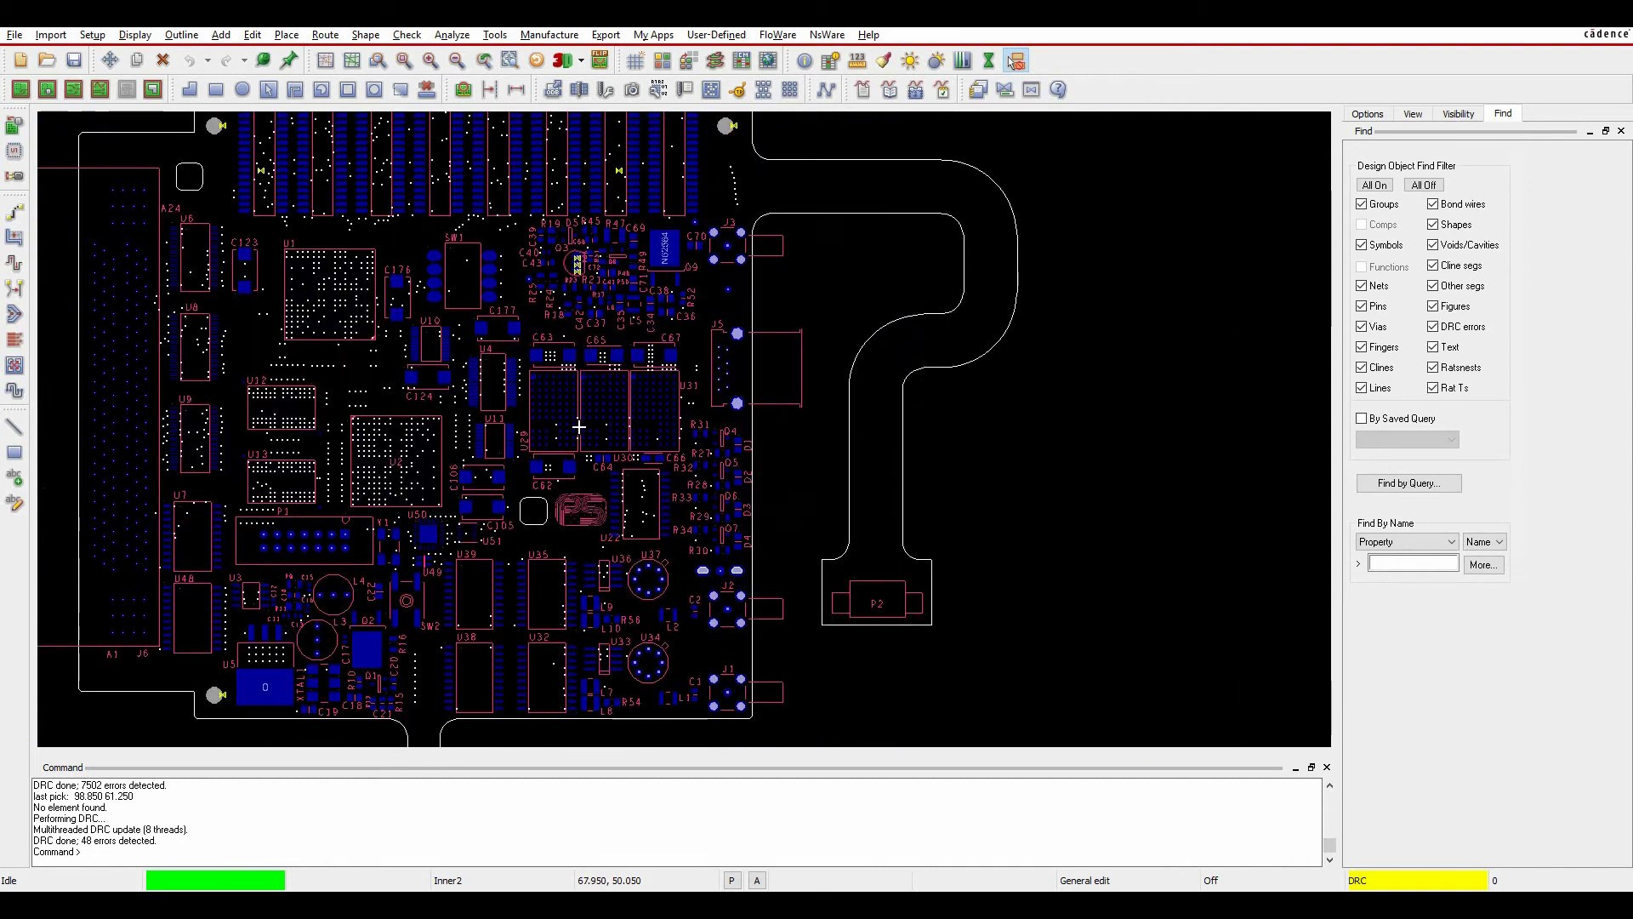
Inspect the annular ring DRC markers on the mechanical pin inside U46 and on the three pins of Q3
{"action": "scroll", "coordinate": [577, 266], "scroll_direction": "up", "scroll_amount": 5}
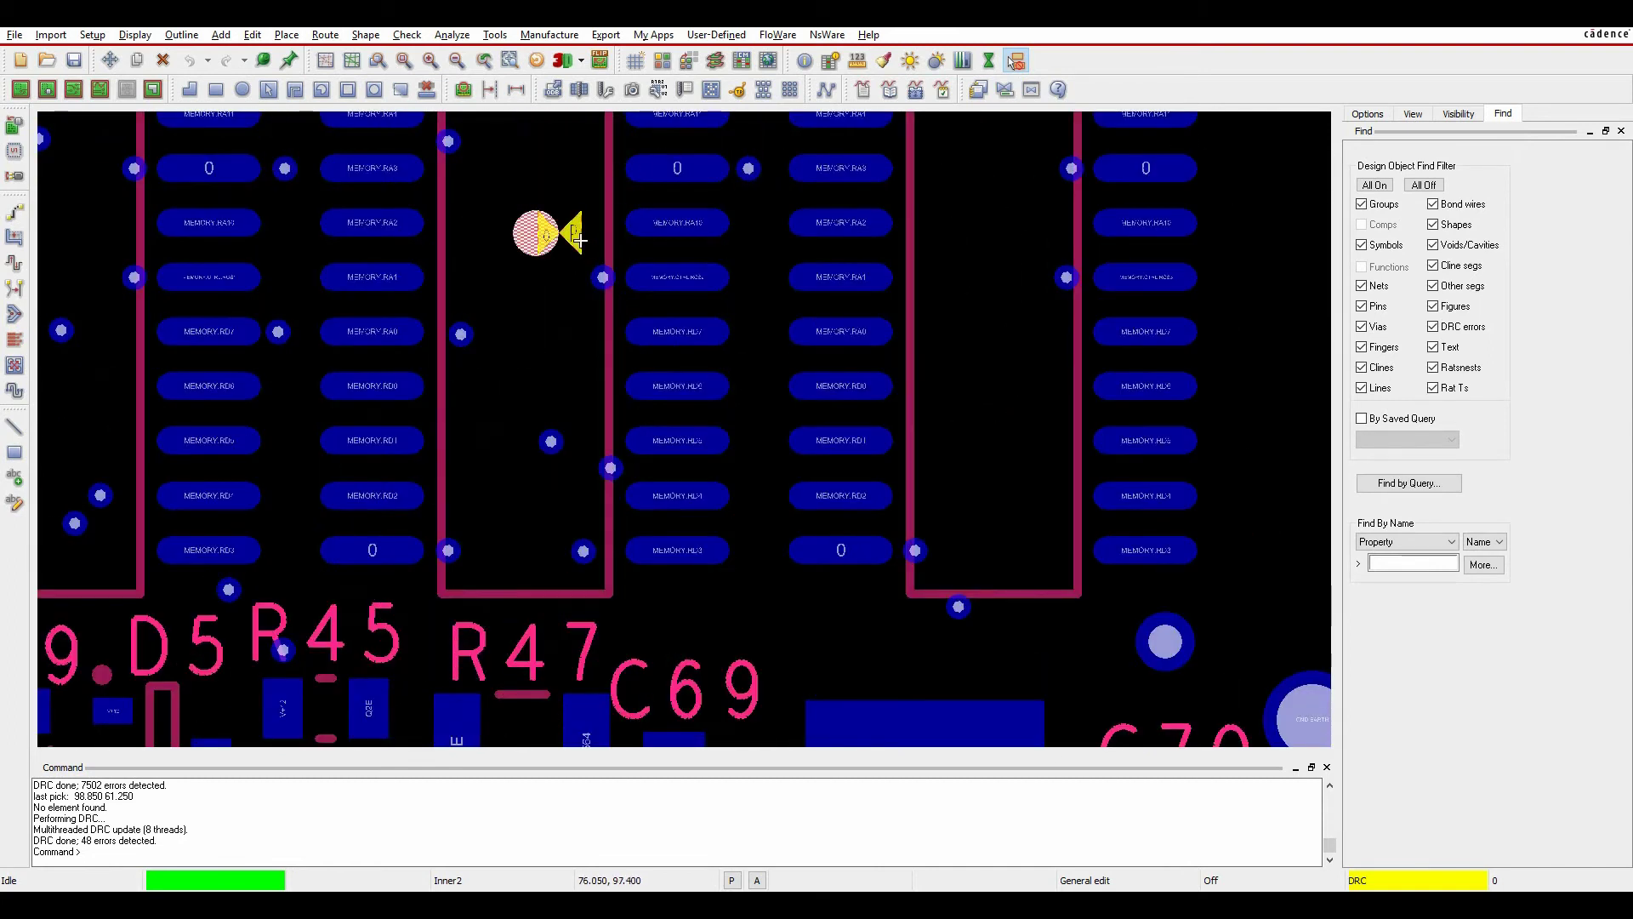
{"action": "mouse_move", "coordinate": [580, 241]}
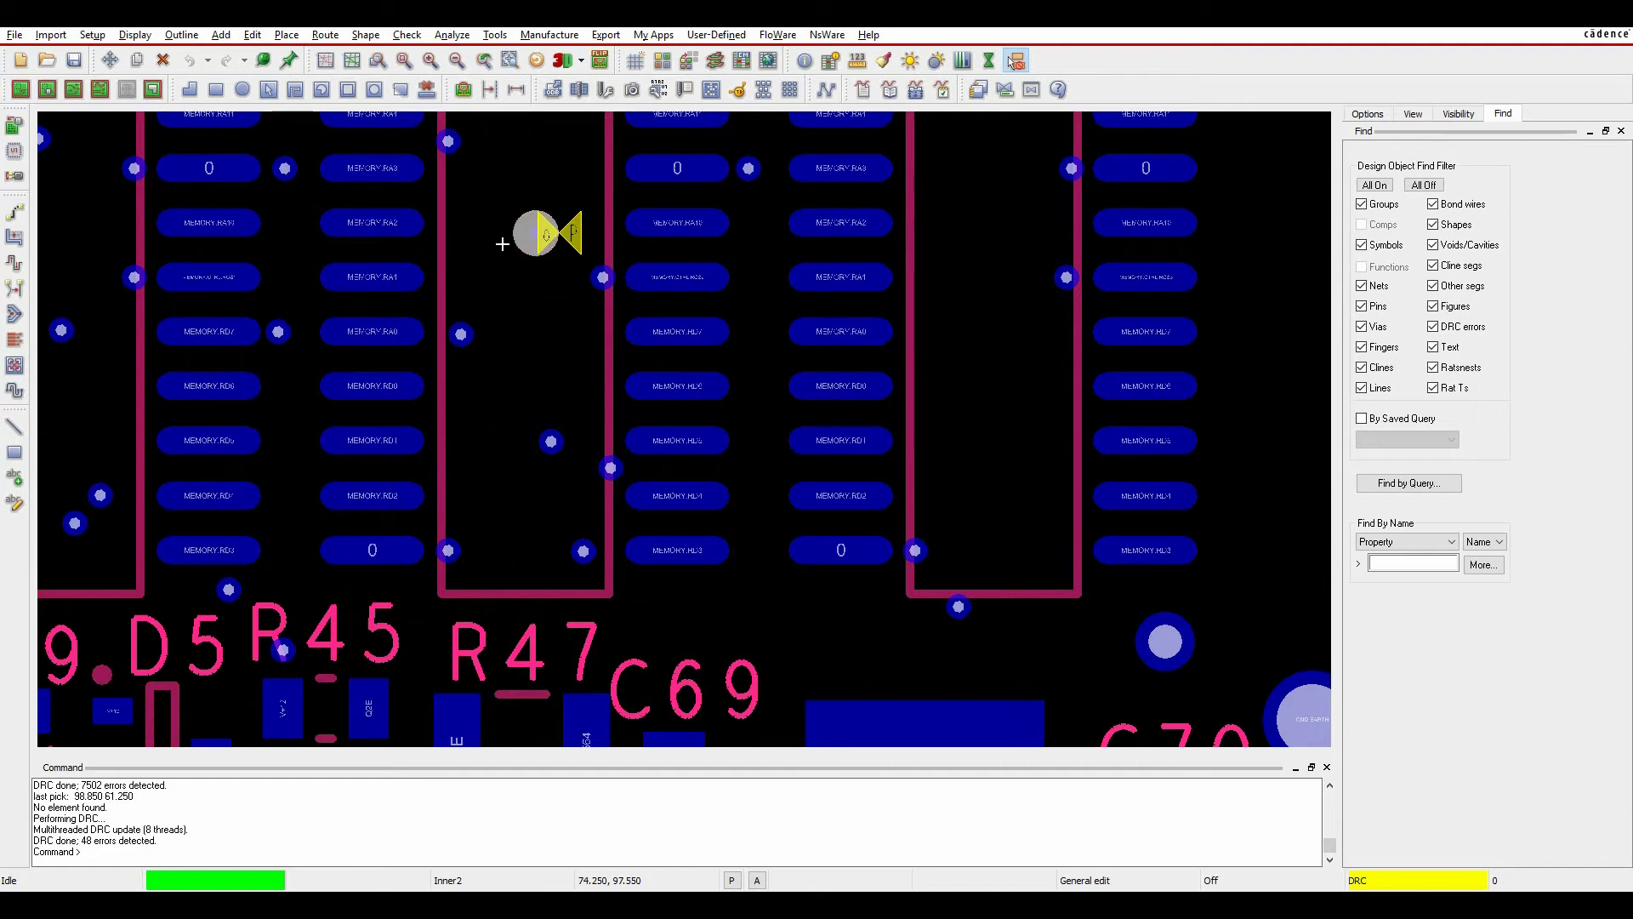
{"action": "scroll", "coordinate": [580, 241], "scroll_direction": "up", "scroll_amount": 3}
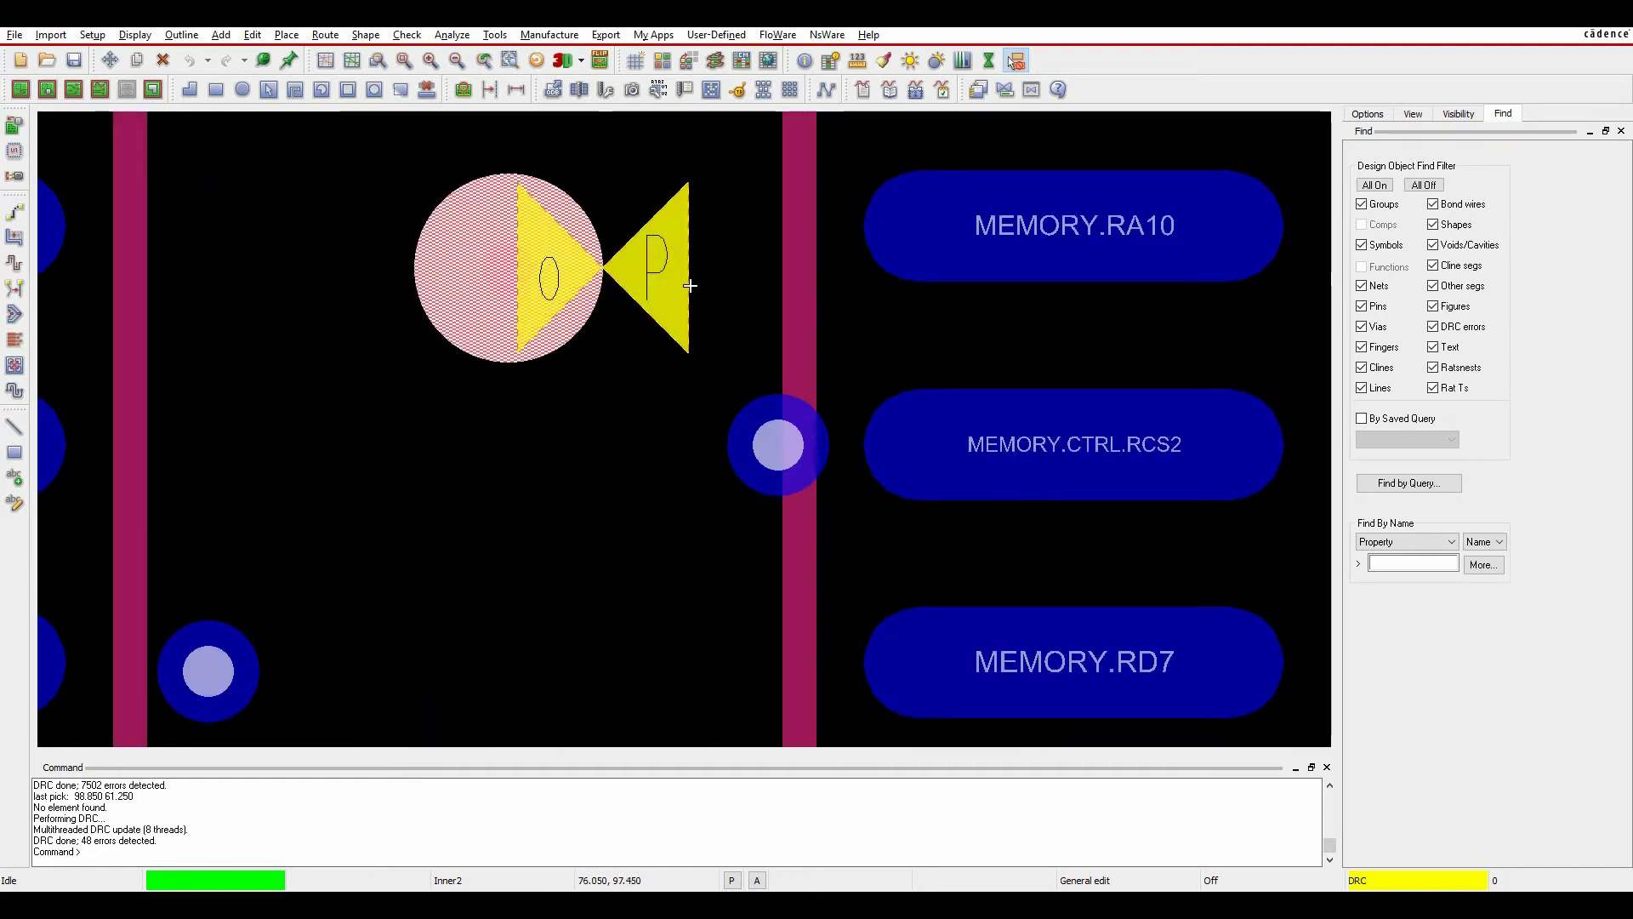
{"action": "scroll", "coordinate": [688, 292], "scroll_direction": "down", "scroll_amount": 8}
{"action": "scroll", "coordinate": [641, 390], "scroll_direction": "up", "scroll_amount": 4}
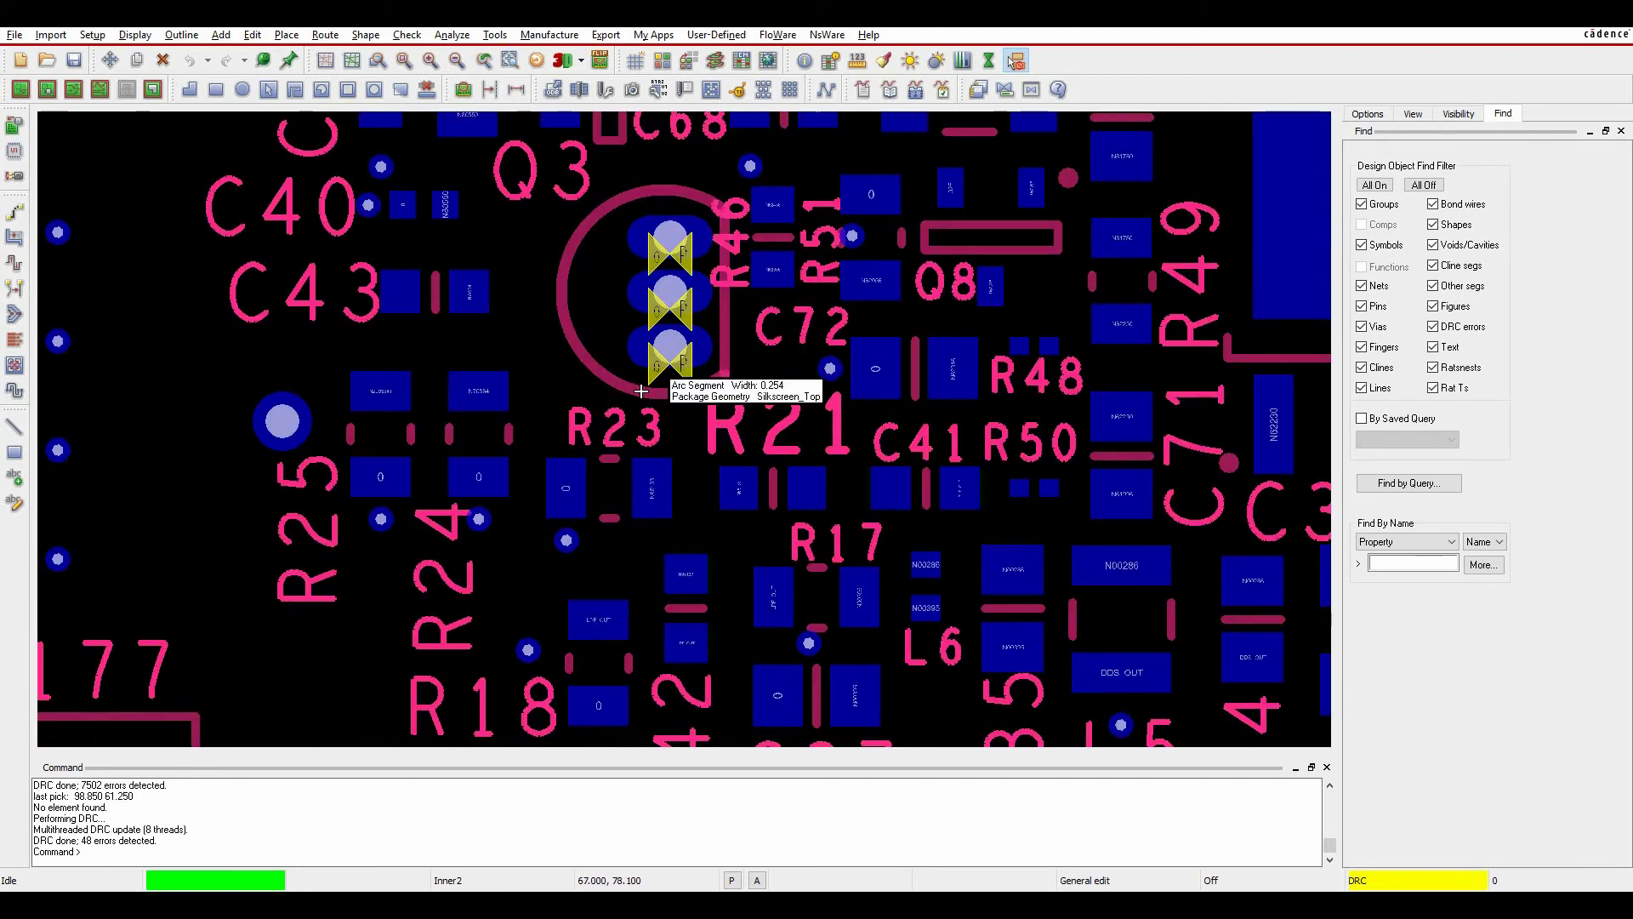
{"action": "scroll", "coordinate": [640, 390], "scroll_direction": "up", "scroll_amount": 3}
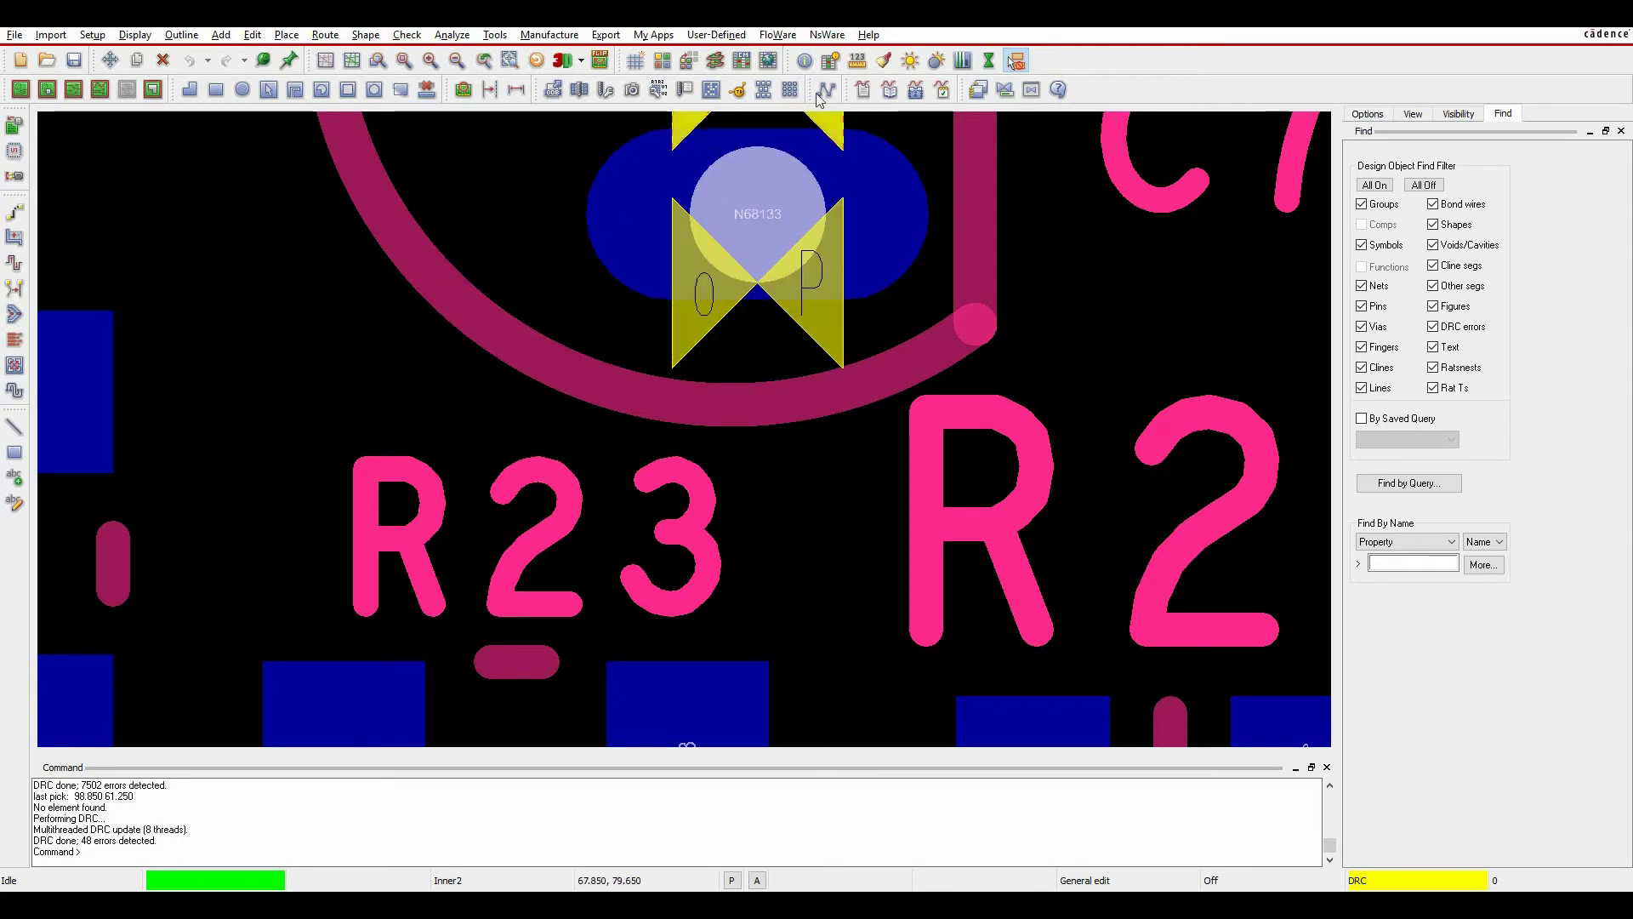
Set the Annular_Ring hole-to-pad value for all pins to 0.100 and rerun the DRC on the board
{"action": "left_click", "coordinate": [742, 61]}
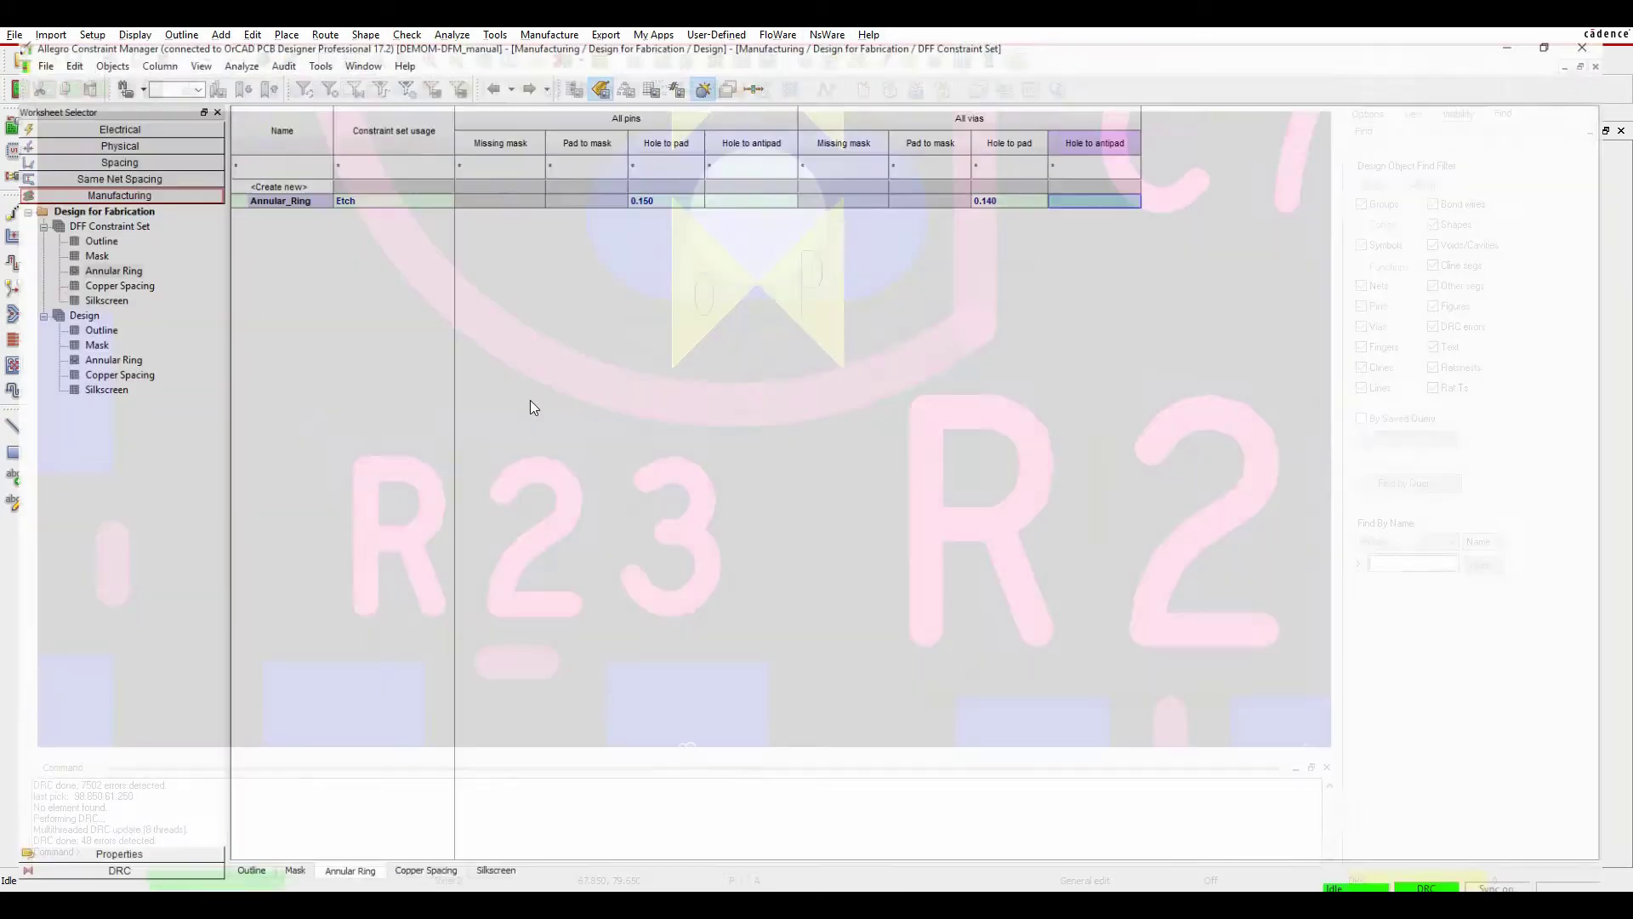
{"action": "double_click", "coordinate": [672, 173]}
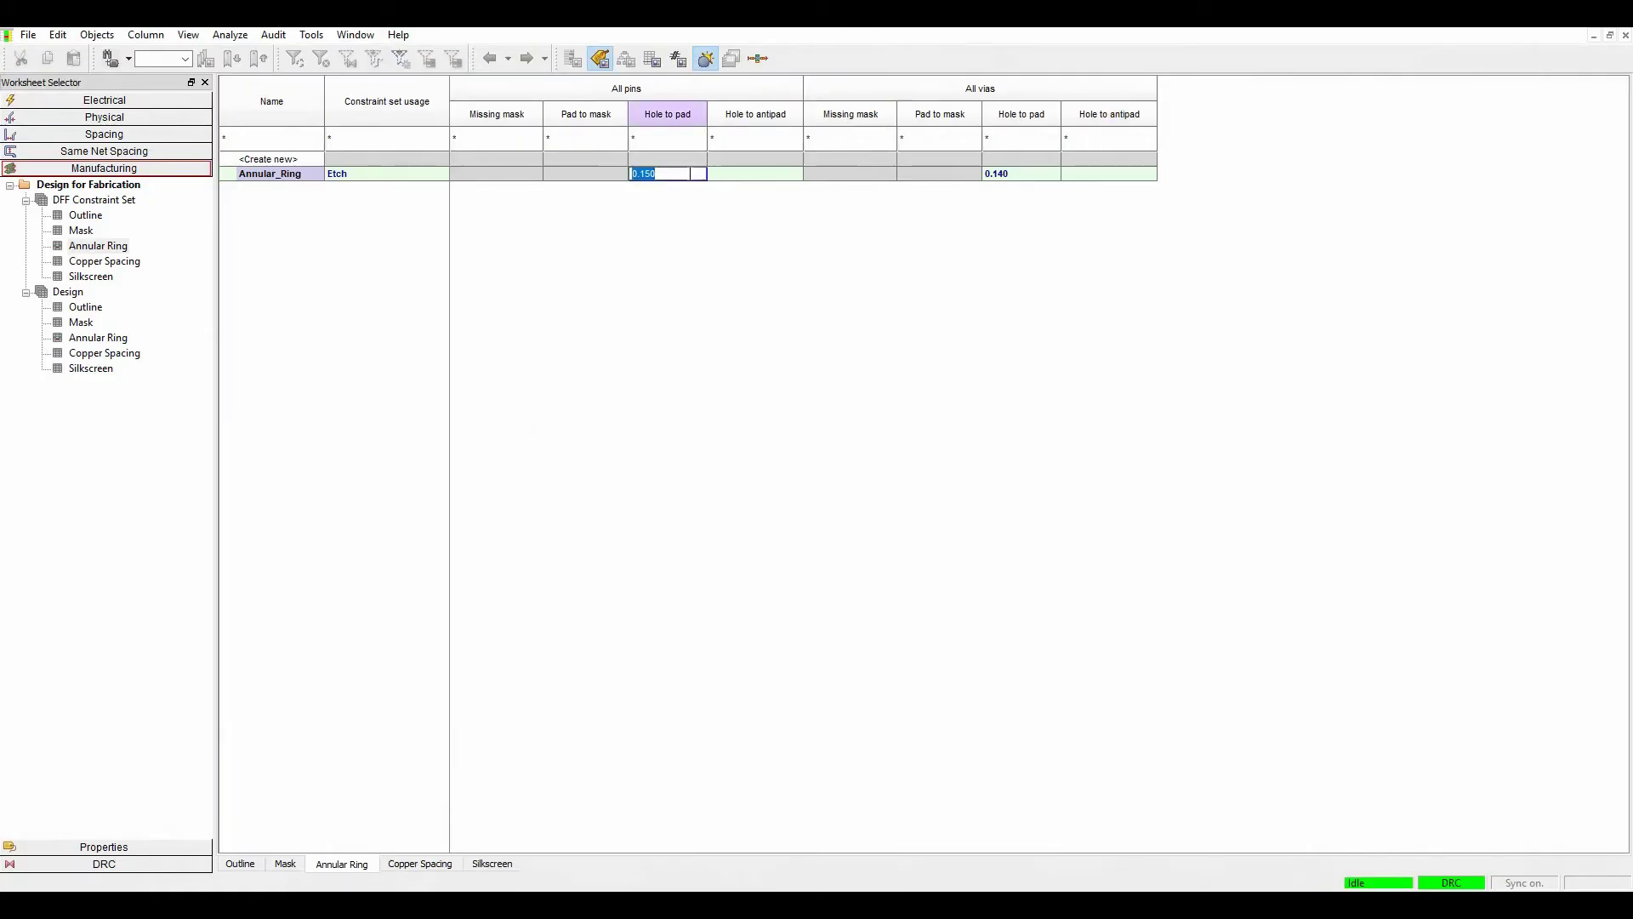
{"action": "type", "text": "0.100"}
{"action": "key", "text": "Return"}
{"action": "key", "text": "alt+Tab"}
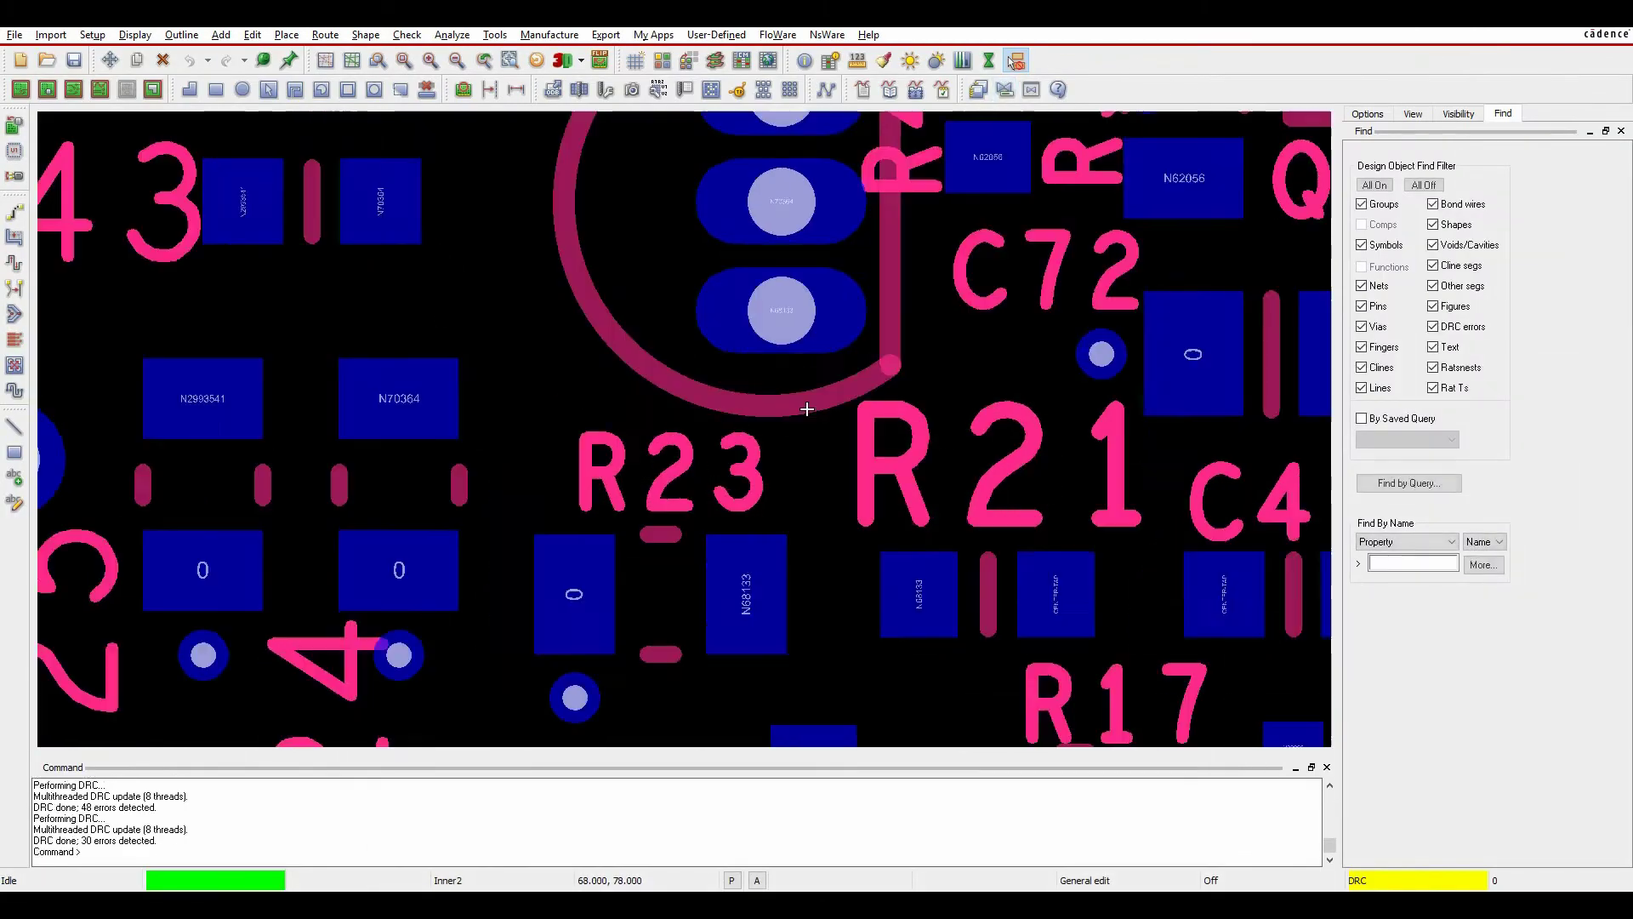
{"action": "scroll", "coordinate": [807, 409], "scroll_direction": "down", "scroll_amount": 3}
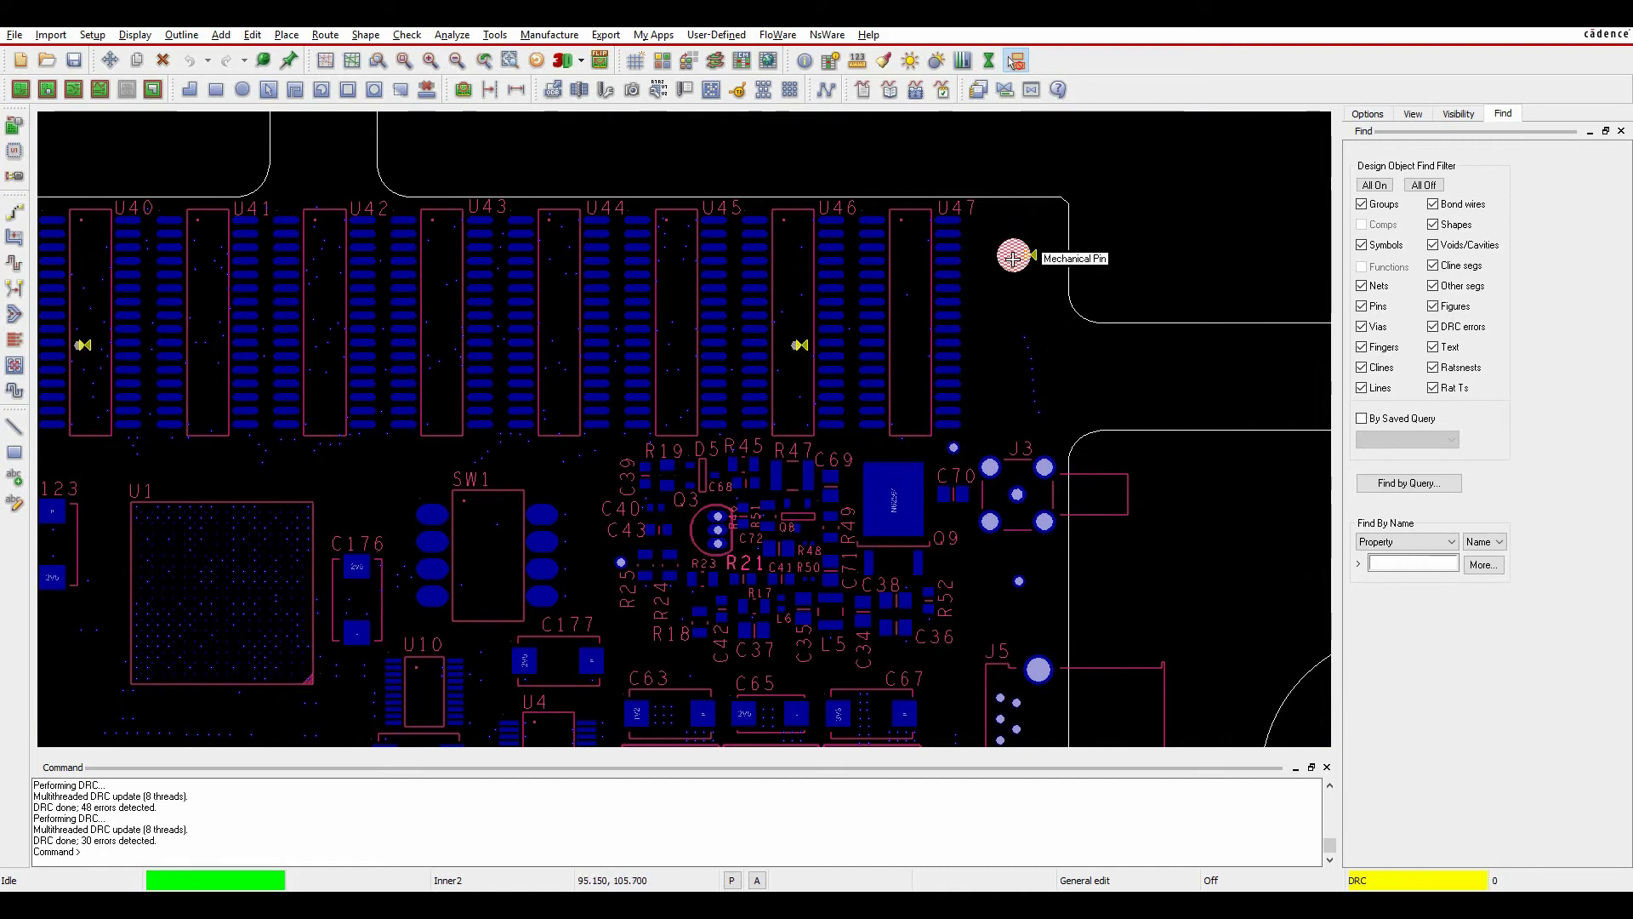
Turn off all annular ring constraints for pins and vias in the analysis modes, then apply and accept the settings
{"action": "left_click", "coordinate": [741, 59]}
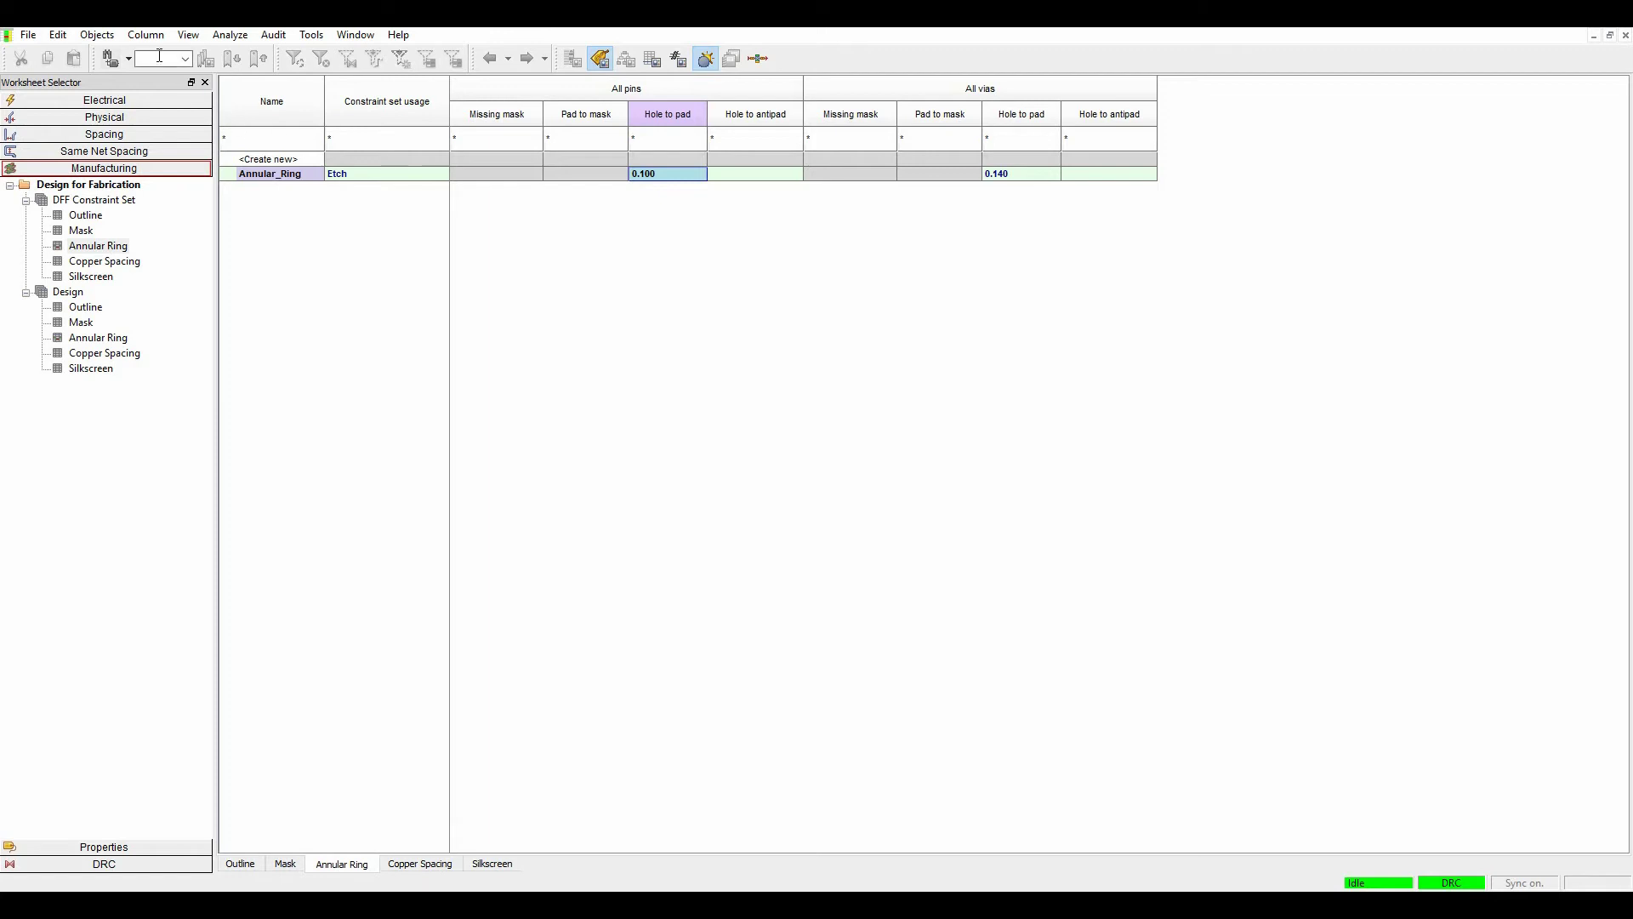
{"action": "left_click", "coordinate": [230, 34]}
{"action": "left_click", "coordinate": [240, 54]}
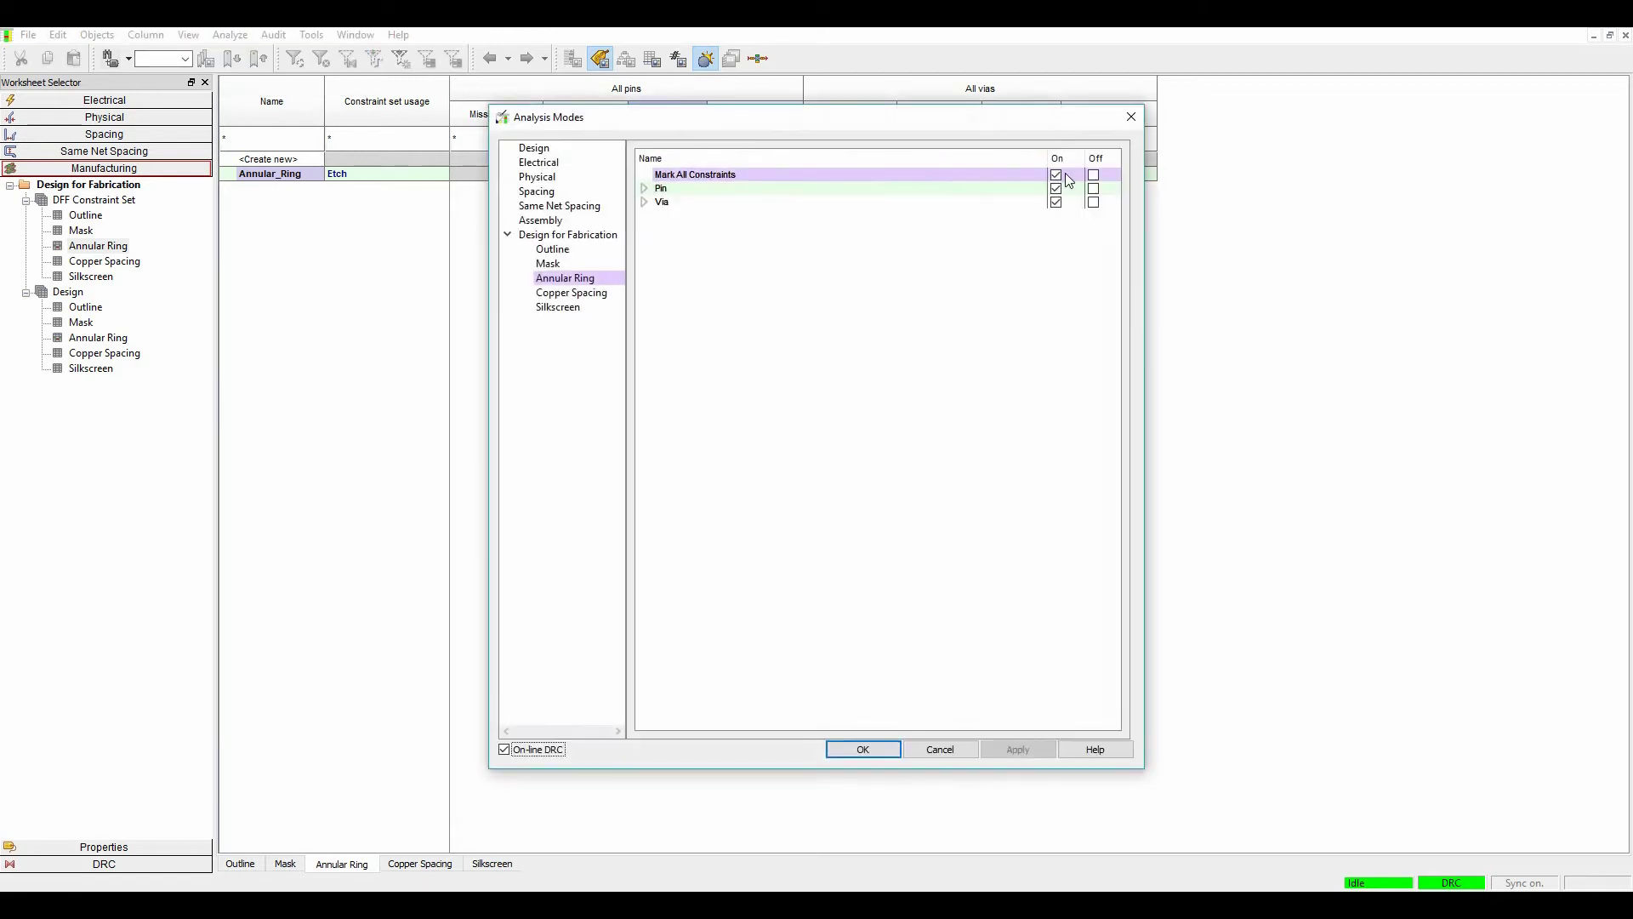
{"action": "left_click", "coordinate": [1094, 175]}
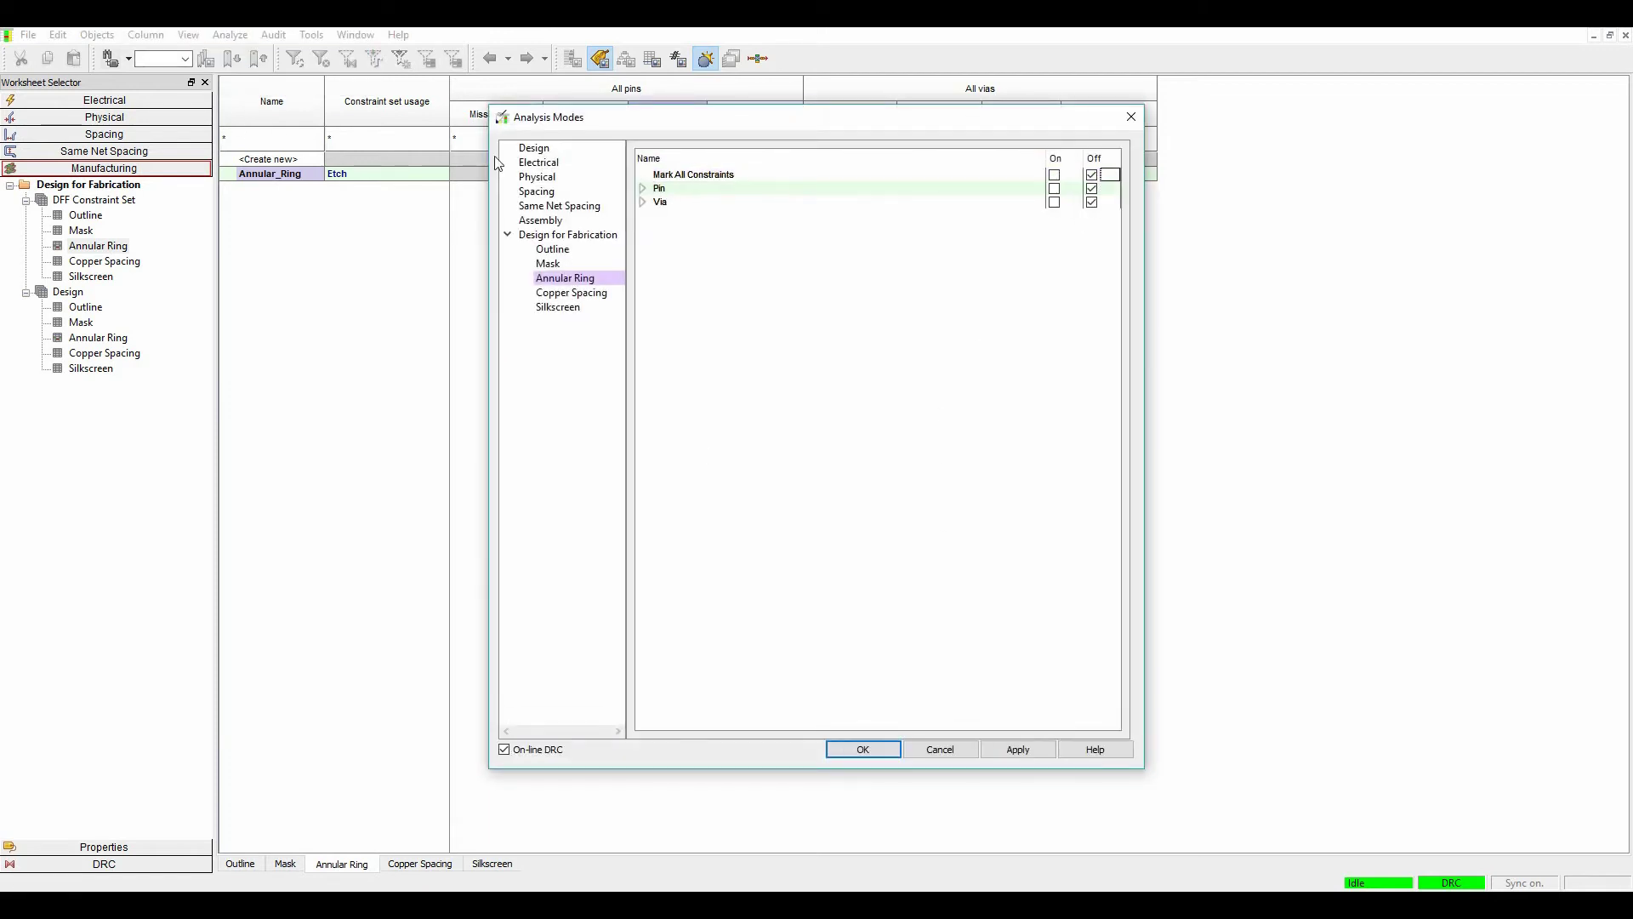
{"action": "left_click", "coordinate": [1019, 749]}
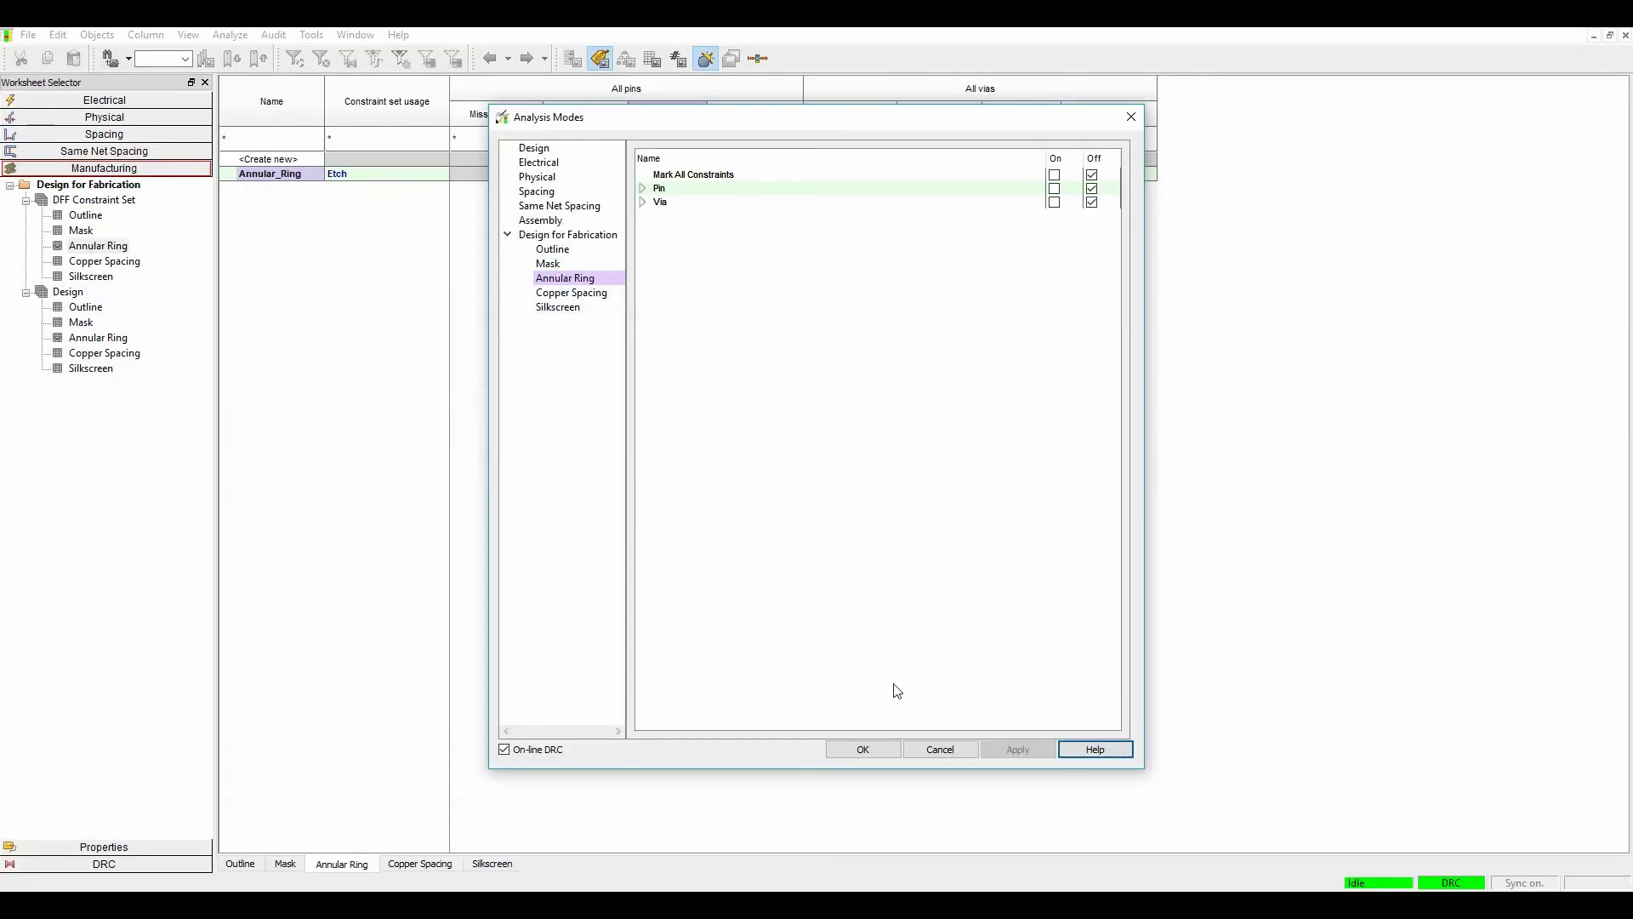
{"action": "left_click", "coordinate": [877, 753]}
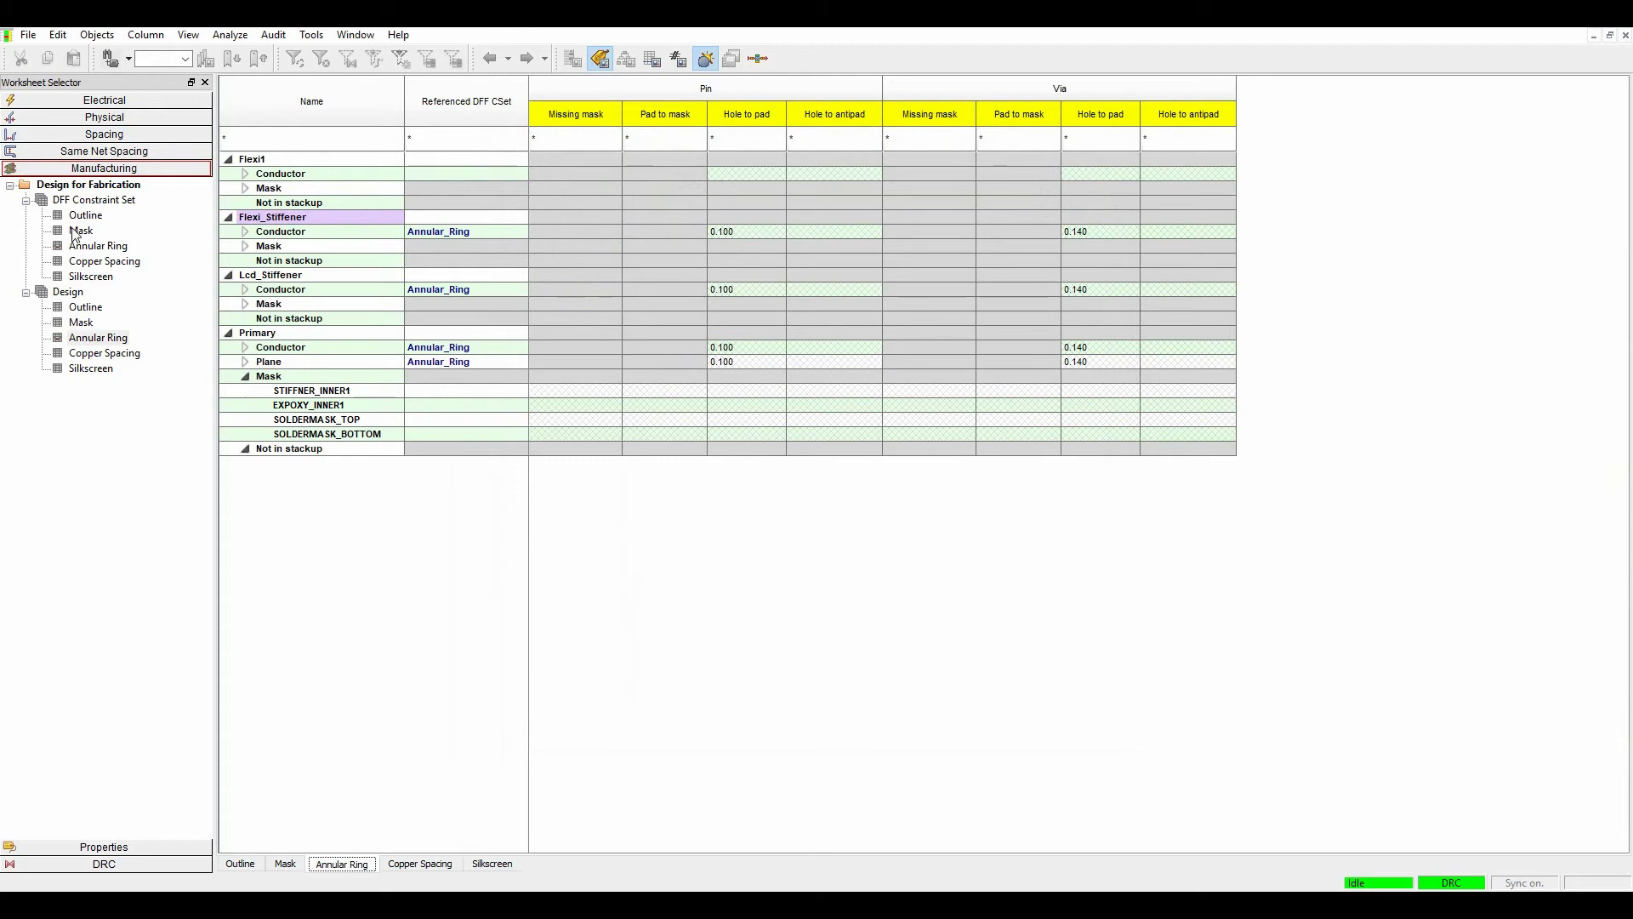
Create a design-for-fabrication mask constraint set named Mask with Non-Etch usage
{"action": "left_click", "coordinate": [79, 233]}
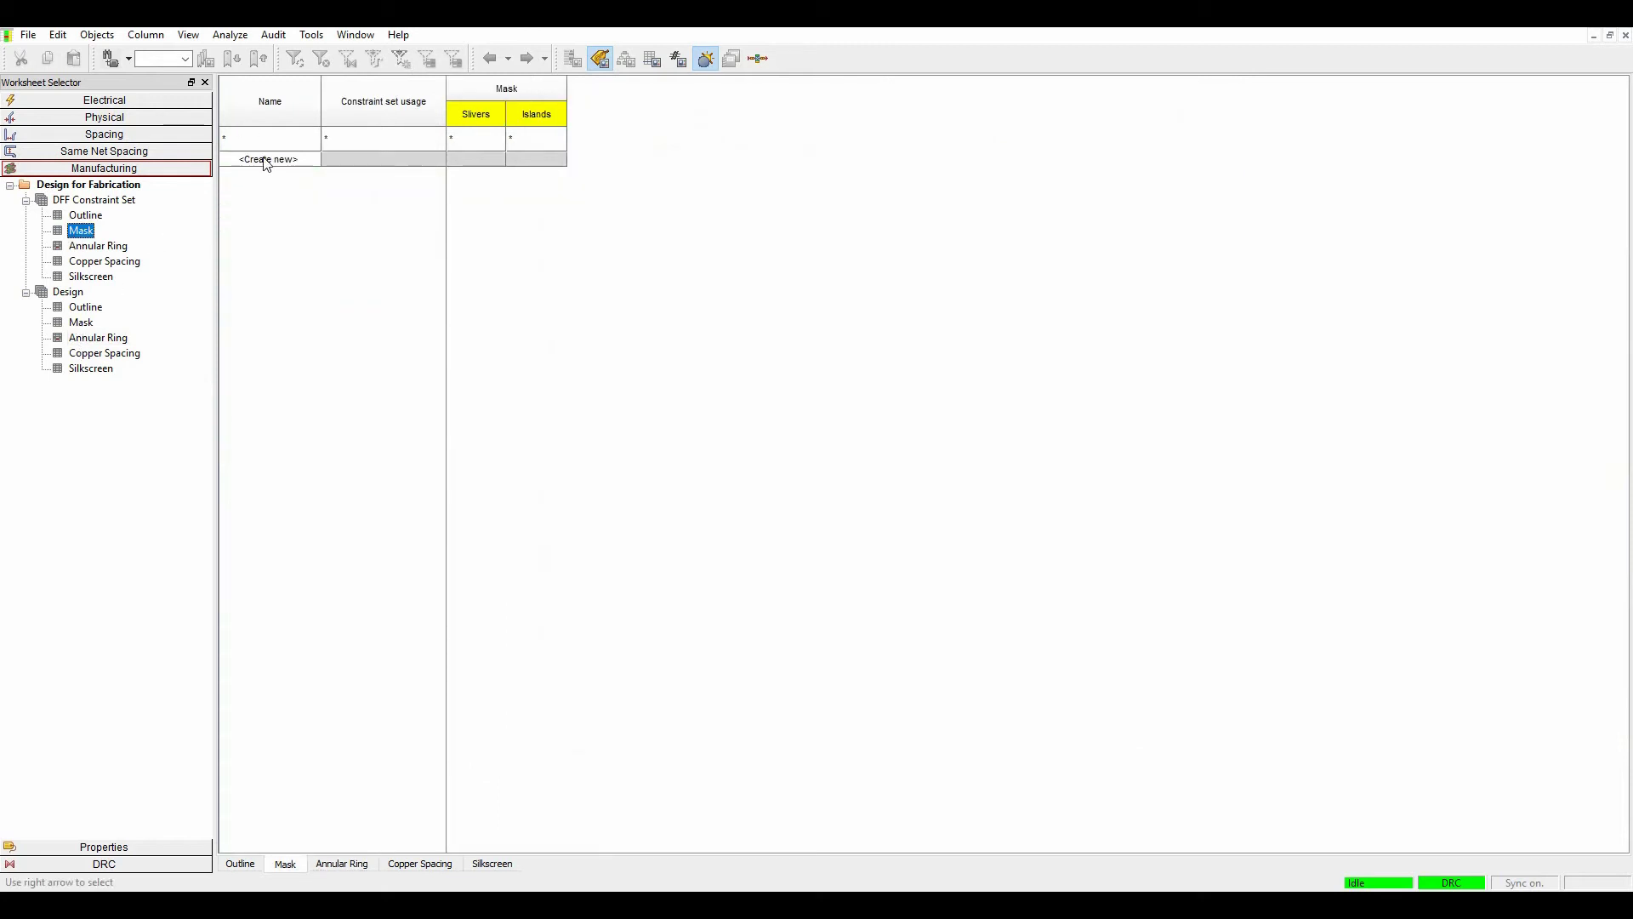
{"action": "left_click", "coordinate": [266, 160]}
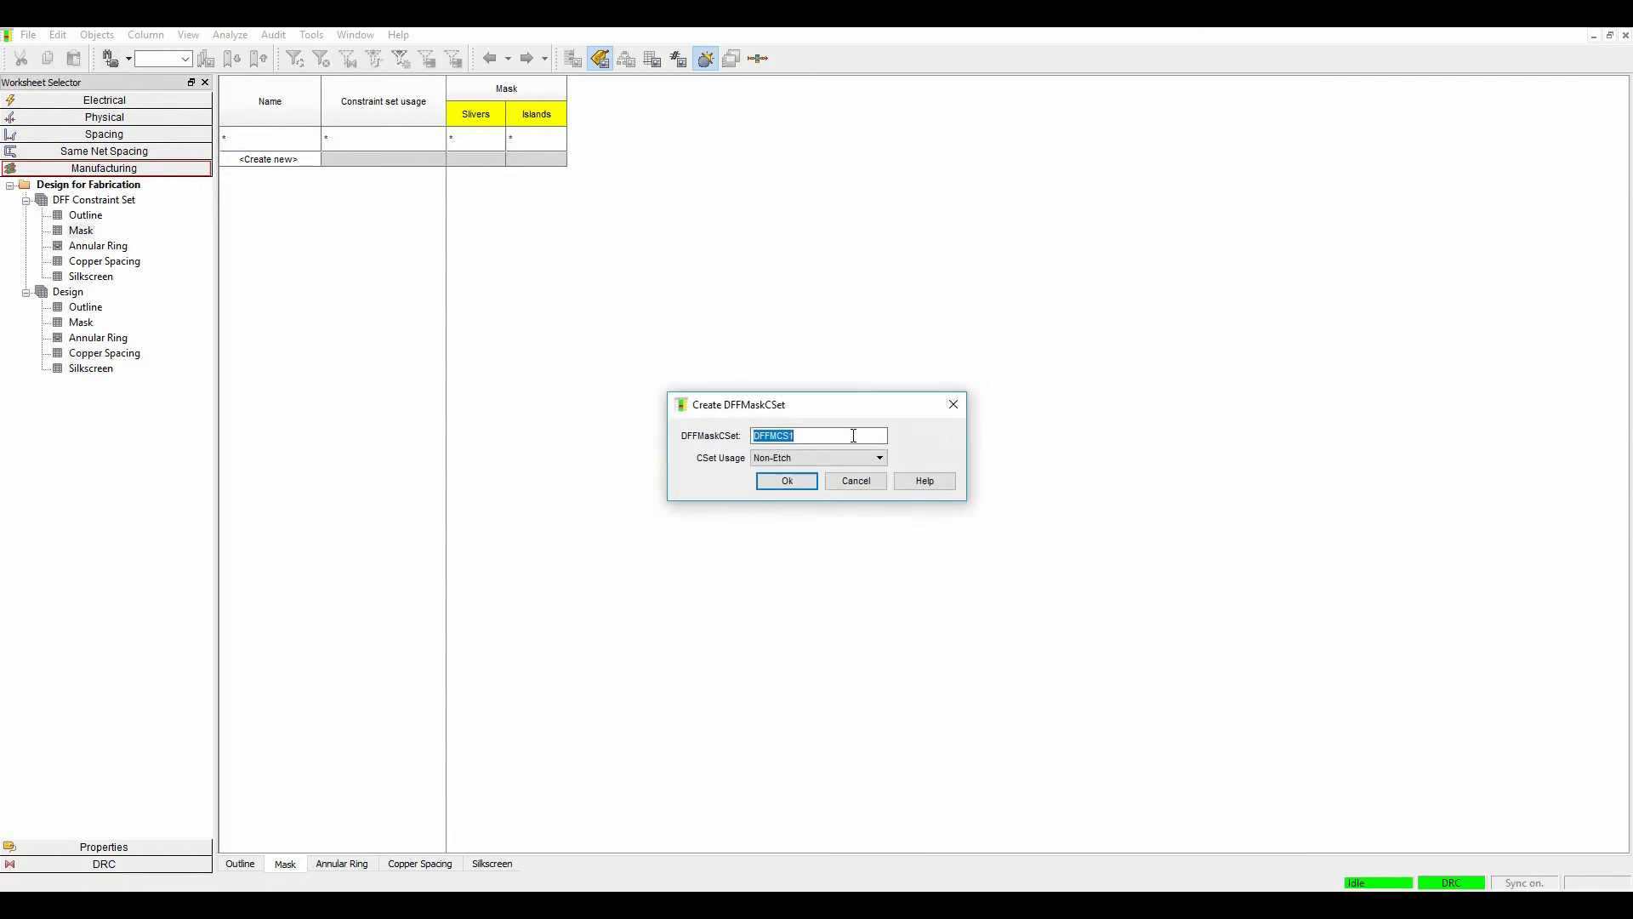
{"action": "type", "text": "mAS"}
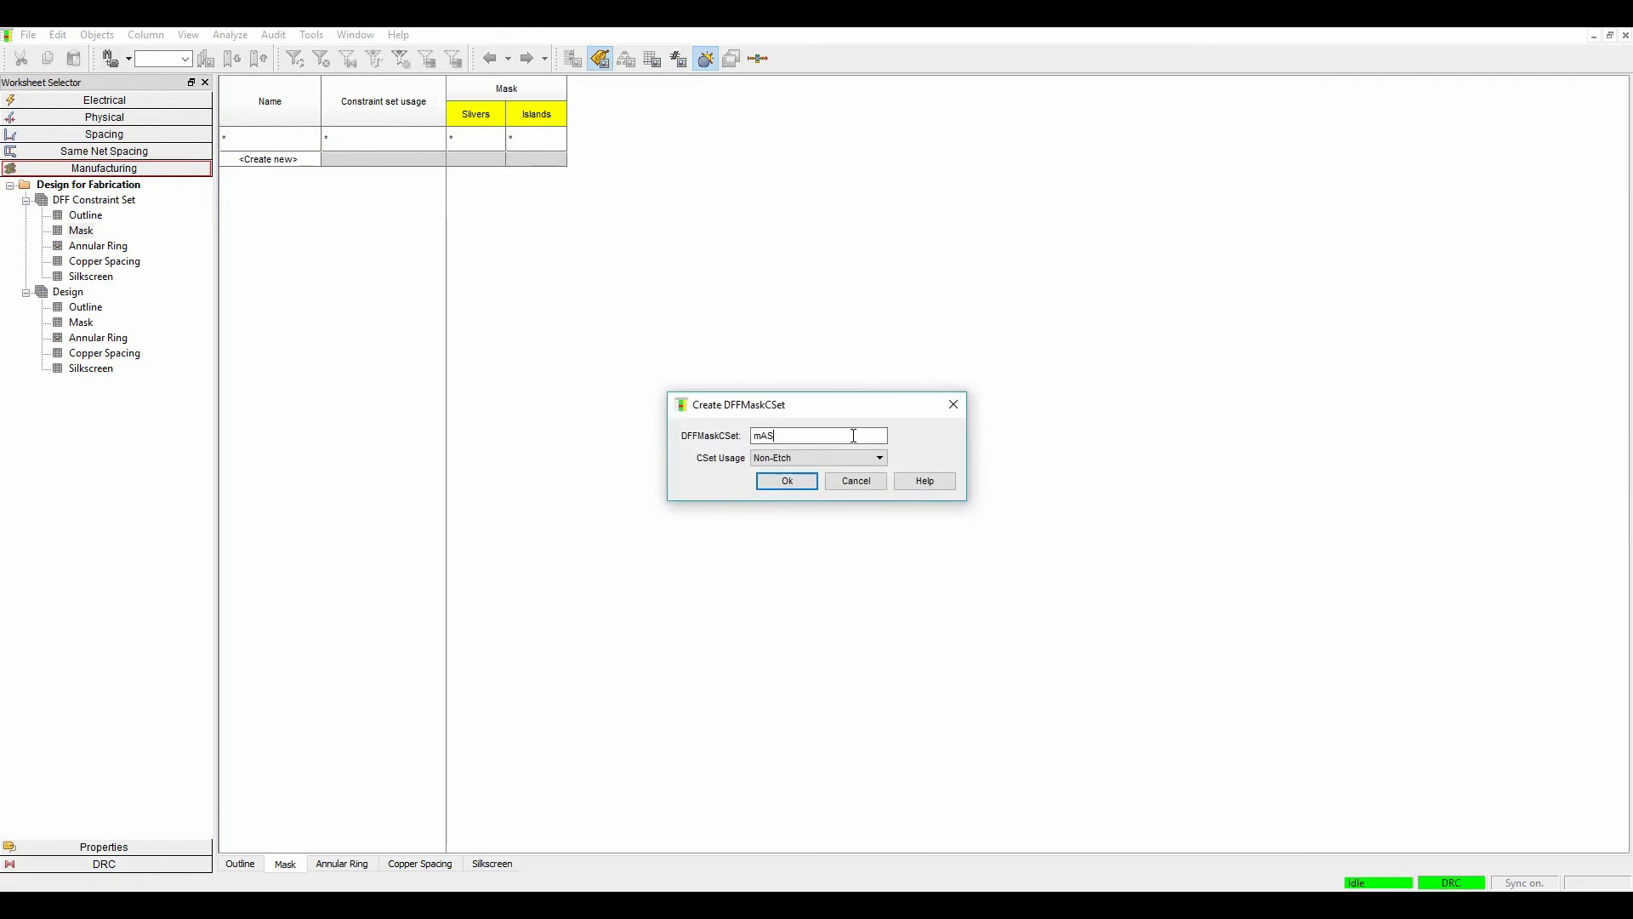
{"action": "type", "text": "A"}
{"action": "key", "text": "BackSpace"}
{"action": "key", "text": "BackSpace"}
{"action": "type", "text": "mAS"}
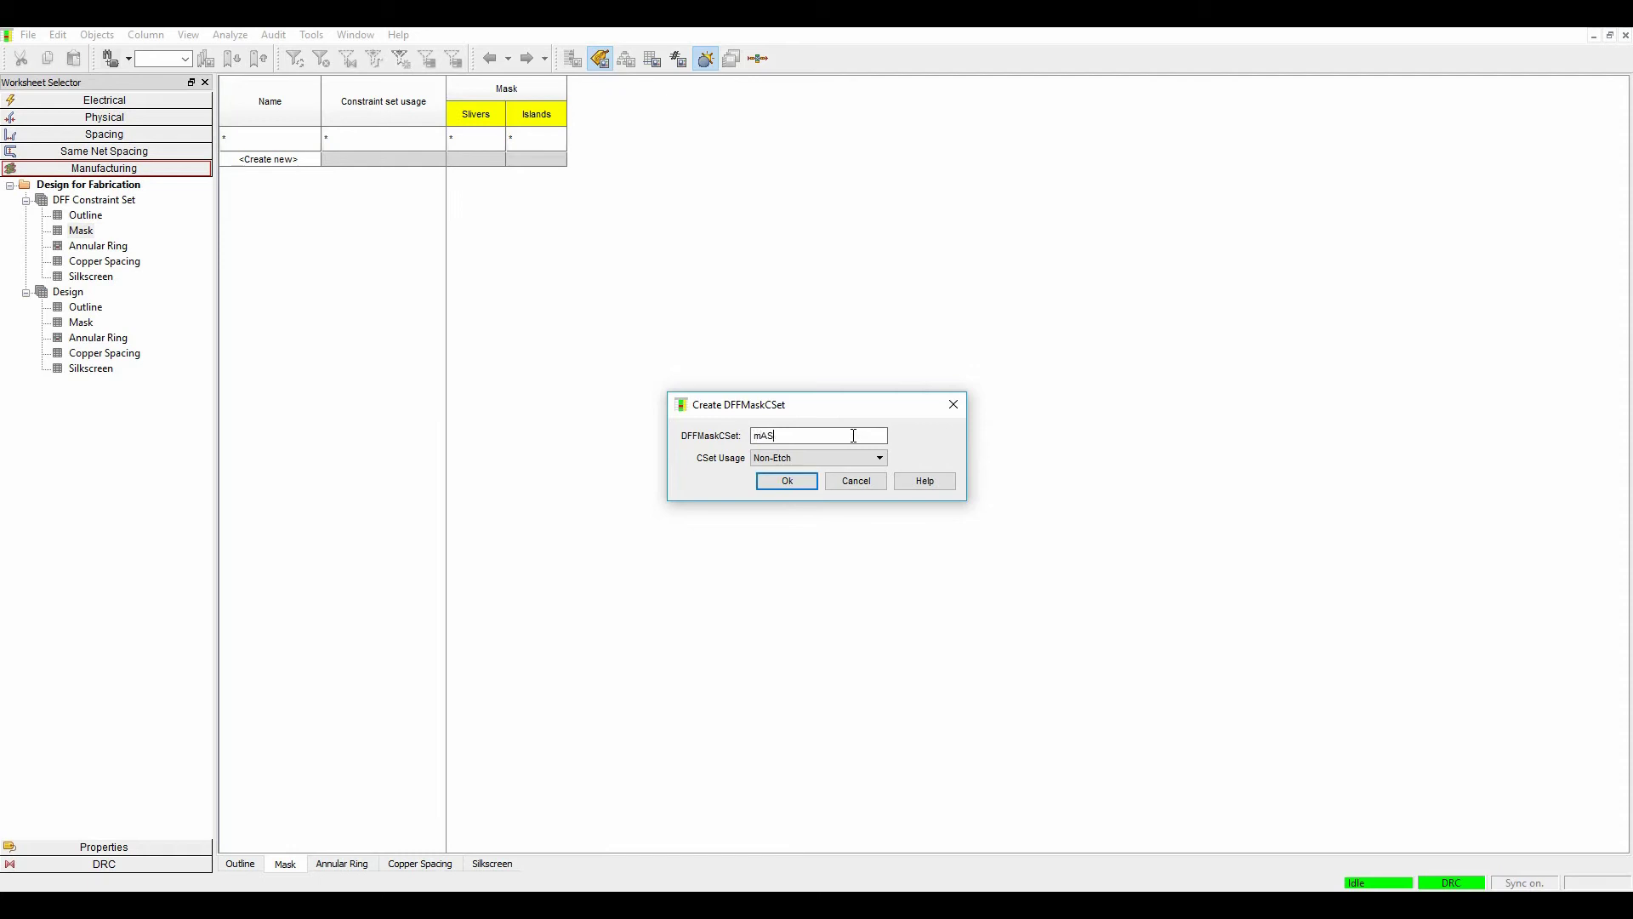
{"action": "key", "text": "BackSpace"}
{"action": "key", "text": "BackSpace"}
{"action": "key", "text": "BackSpace"}
{"action": "type", "text": "Mas"}
{"action": "left_click", "coordinate": [791, 460]}
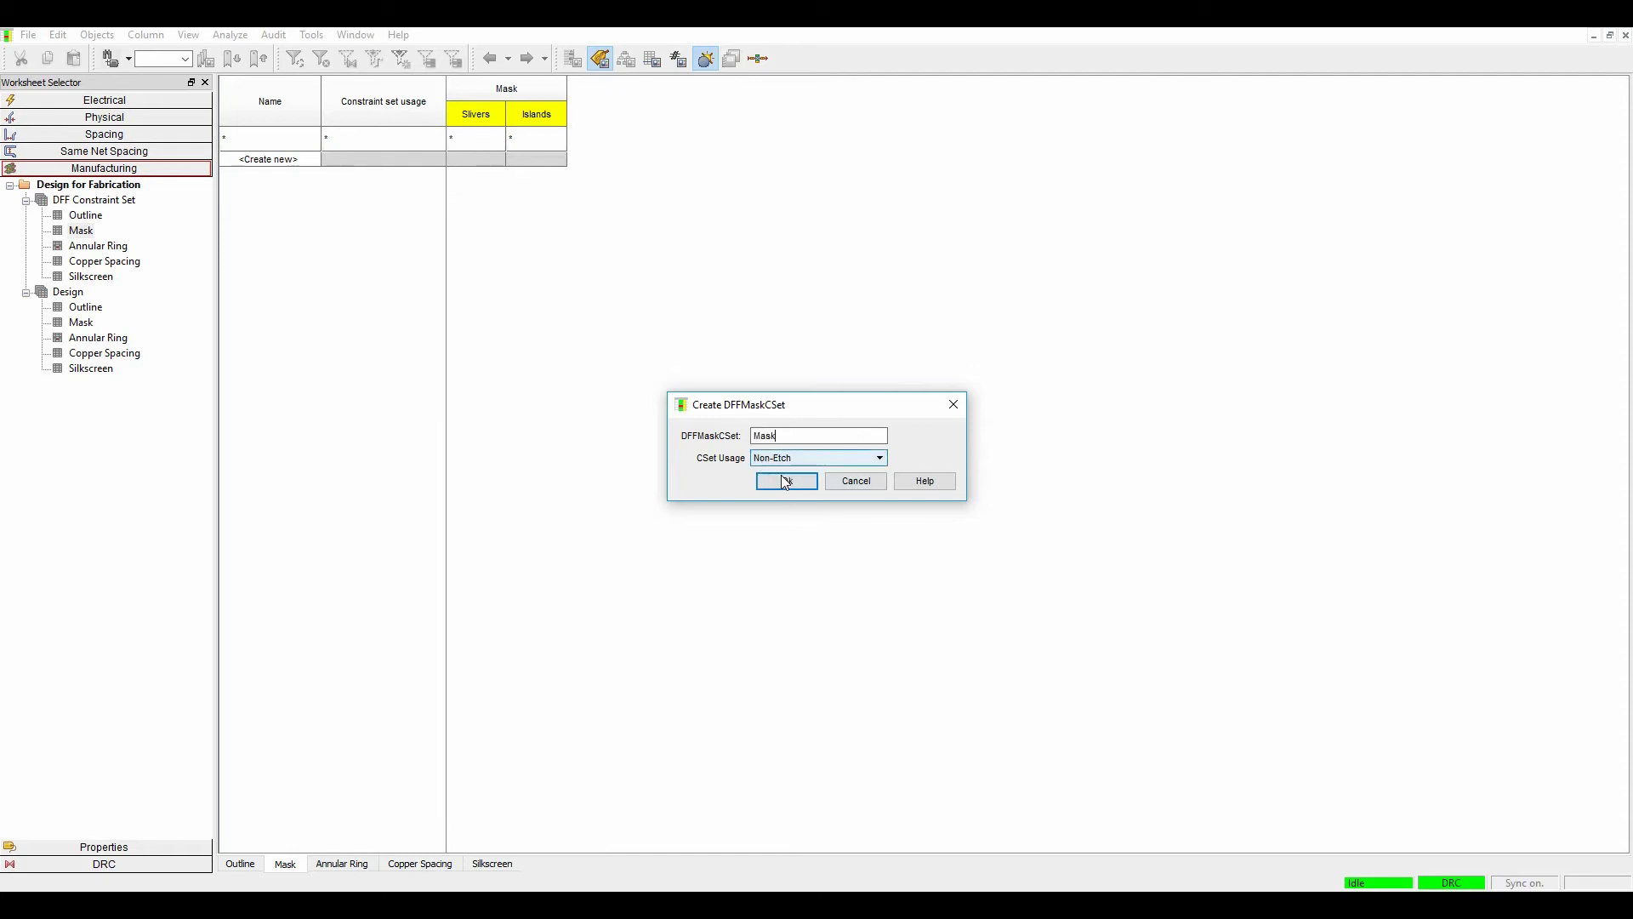
{"action": "left_click", "coordinate": [786, 481]}
Set the slivers value of the Mask constraint set to 0.1
{"action": "left_click", "coordinate": [478, 175]}
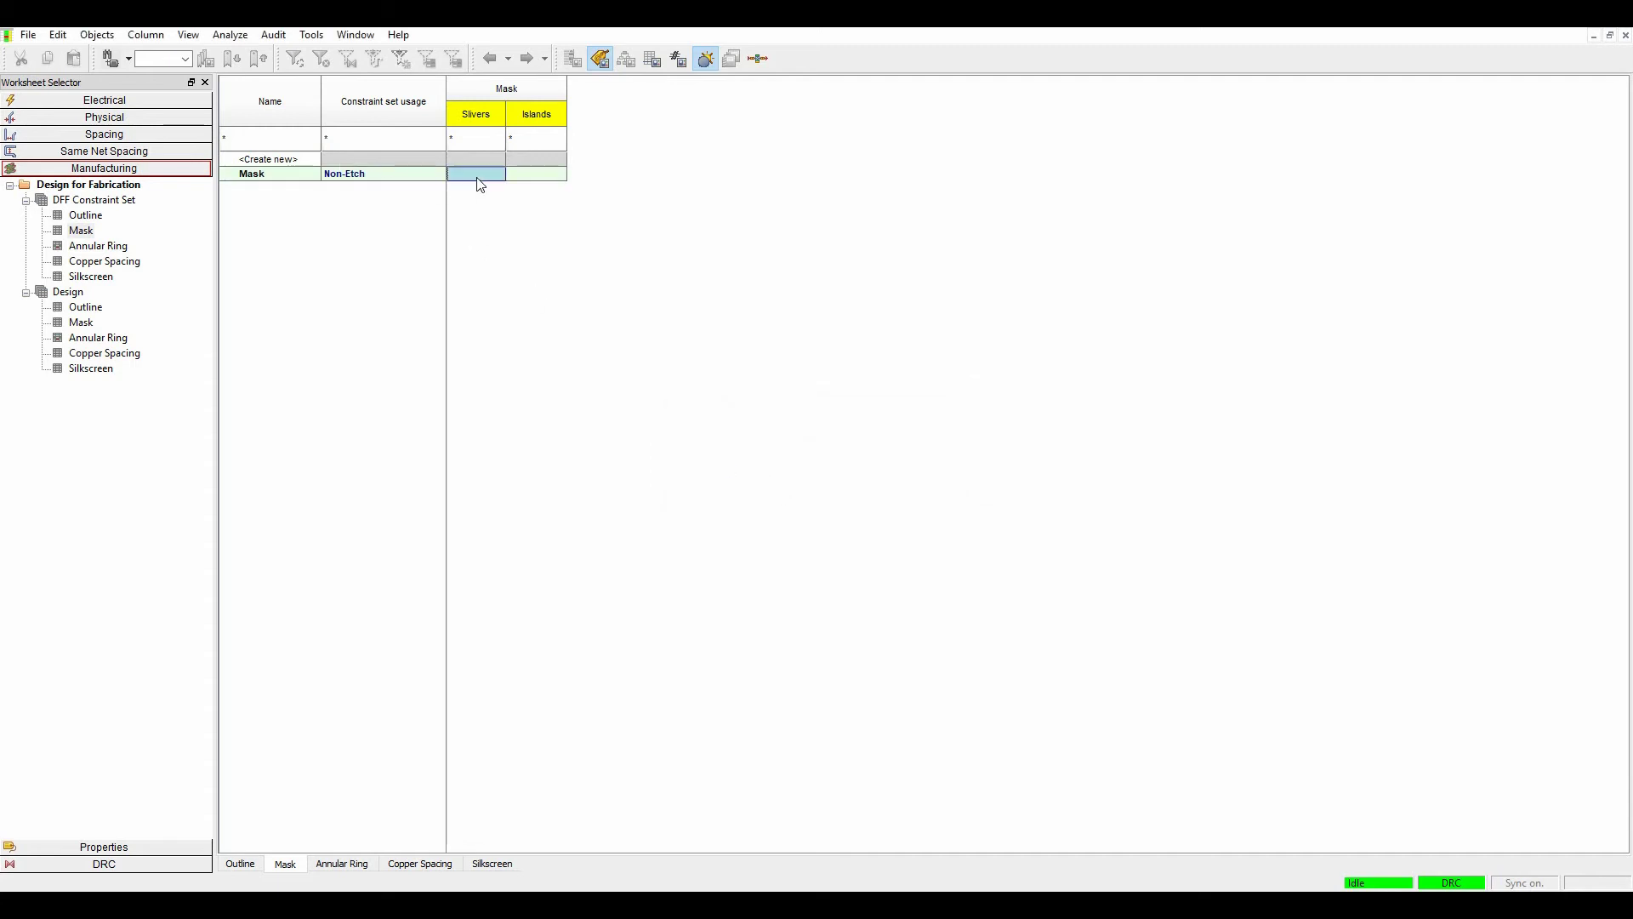
{"action": "left_click", "coordinate": [478, 176]}
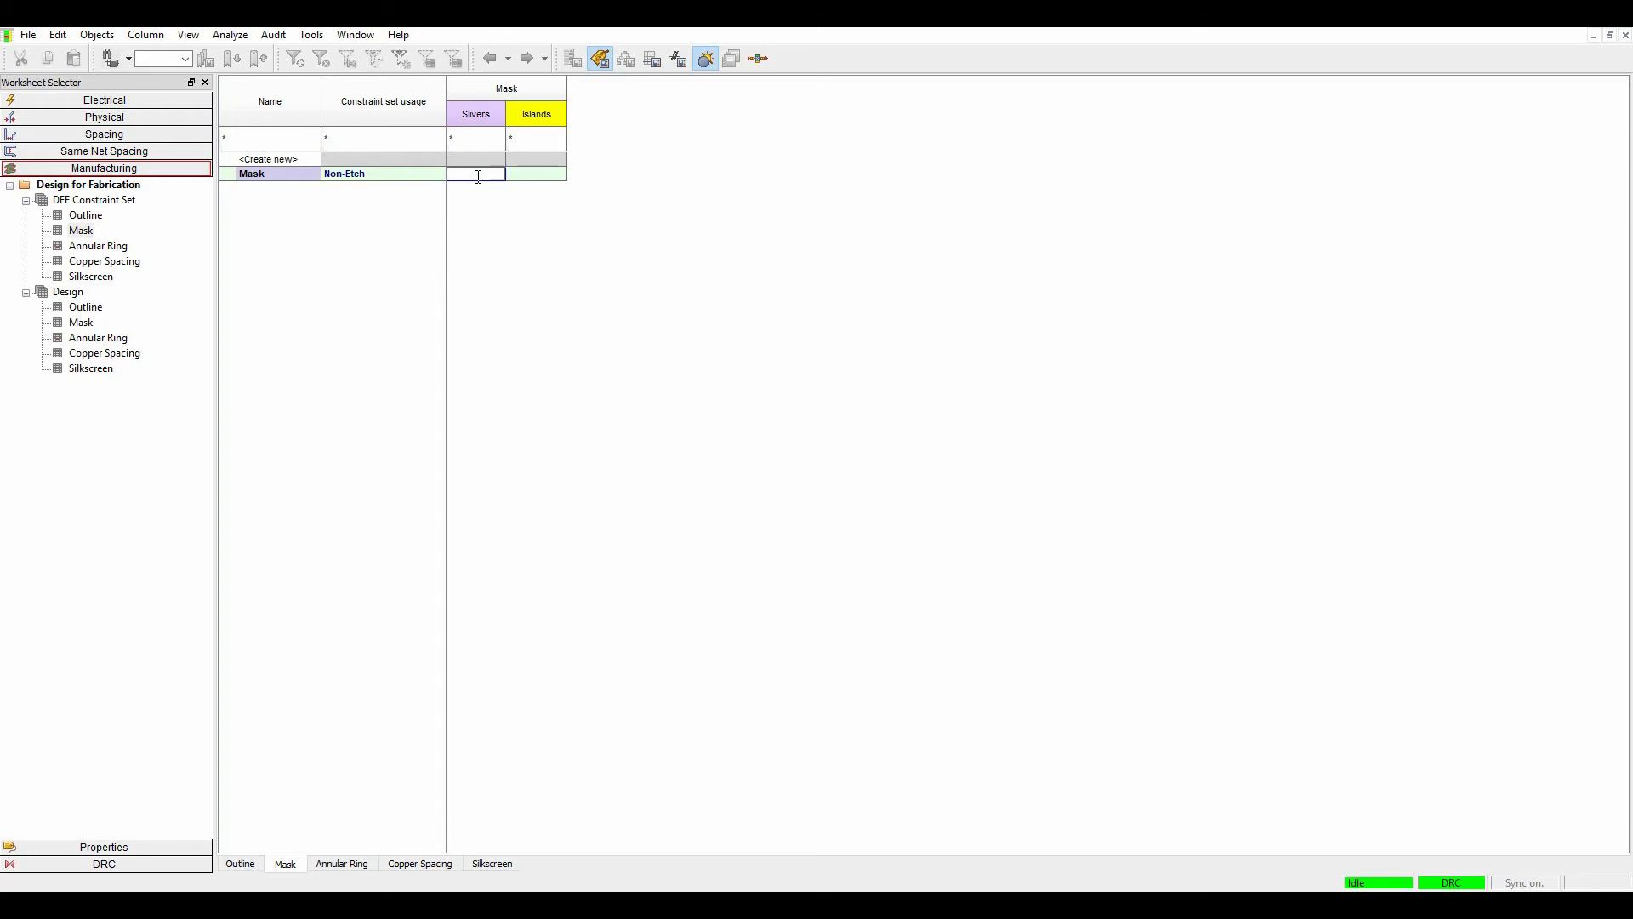
{"action": "type", "text": "0.1"}
{"action": "key", "text": "Tab"}
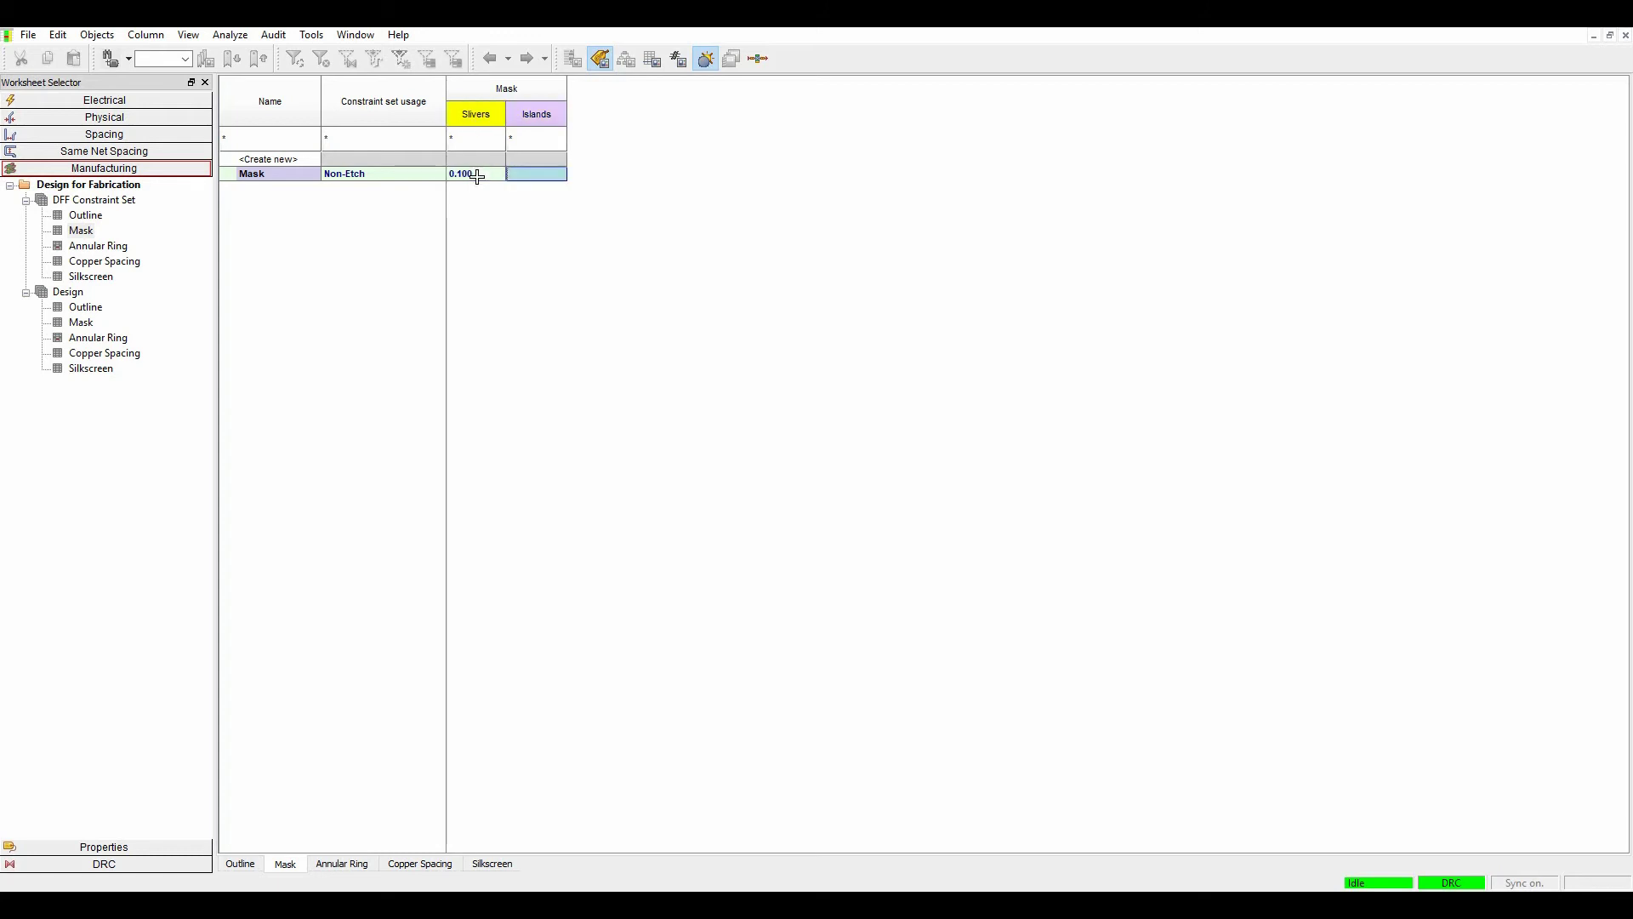
Set the Mask constraint set's islands value to 0.1 and assign the set to the Primary stackup's SOLDERMASK_TOP and SOLDERMASK_BOTTOM
{"action": "type", "text": ".1"}
{"action": "key", "text": "Return"}
{"action": "left_click", "coordinate": [77, 323]}
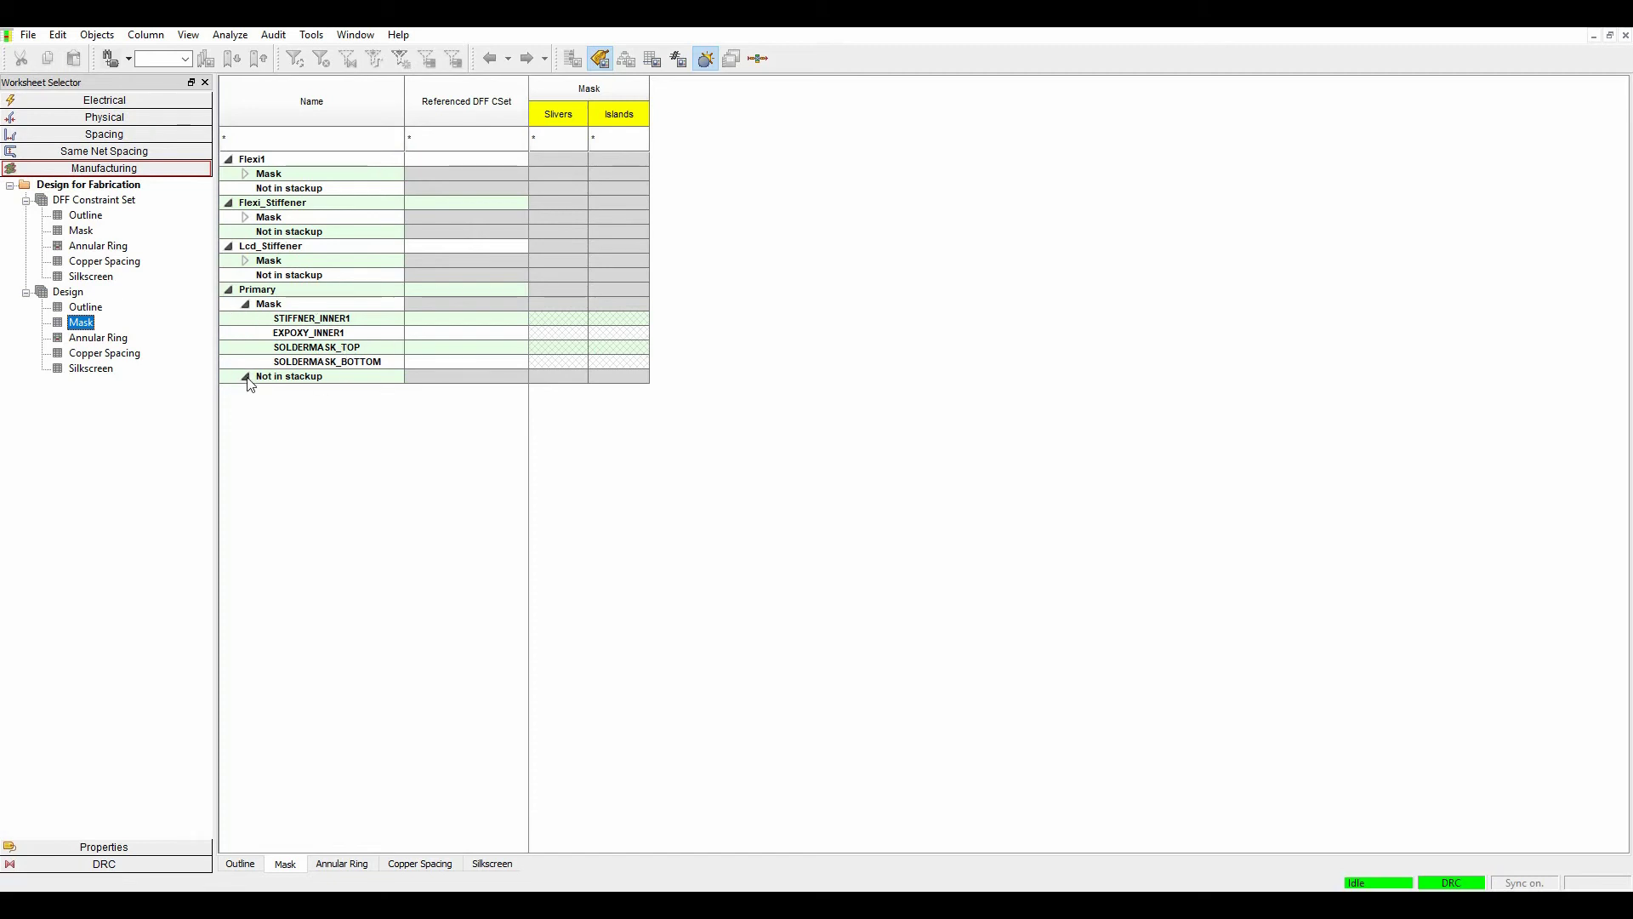
{"action": "left_click", "coordinate": [452, 349]}
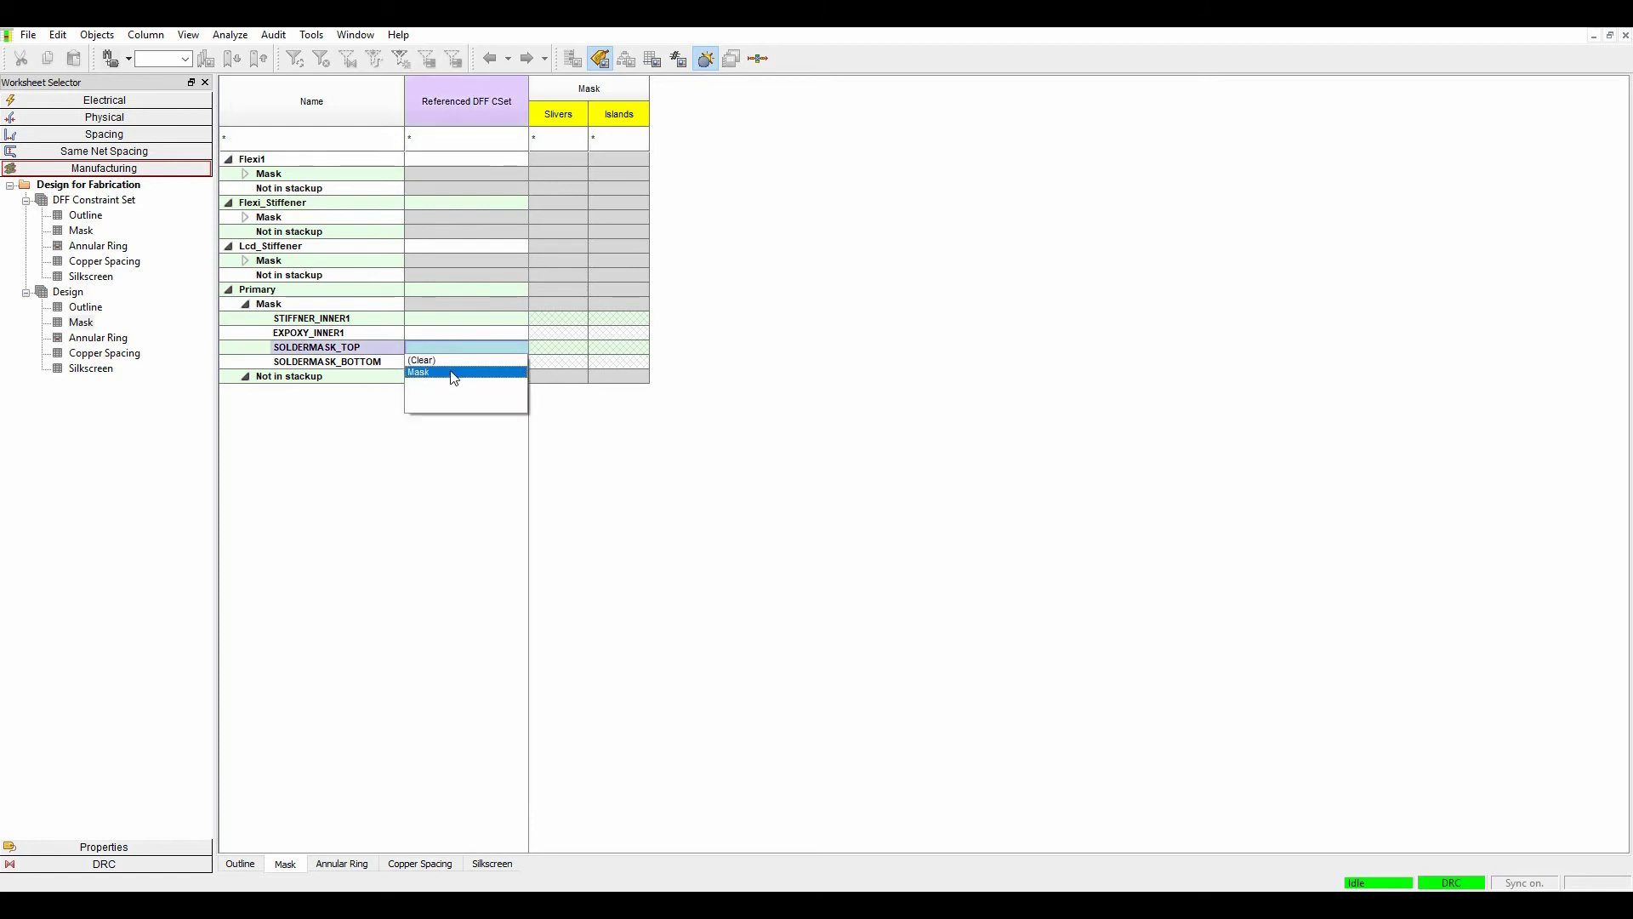
{"action": "left_click", "coordinate": [440, 367]}
{"action": "left_click", "coordinate": [437, 363]}
{"action": "left_click", "coordinate": [434, 383]}
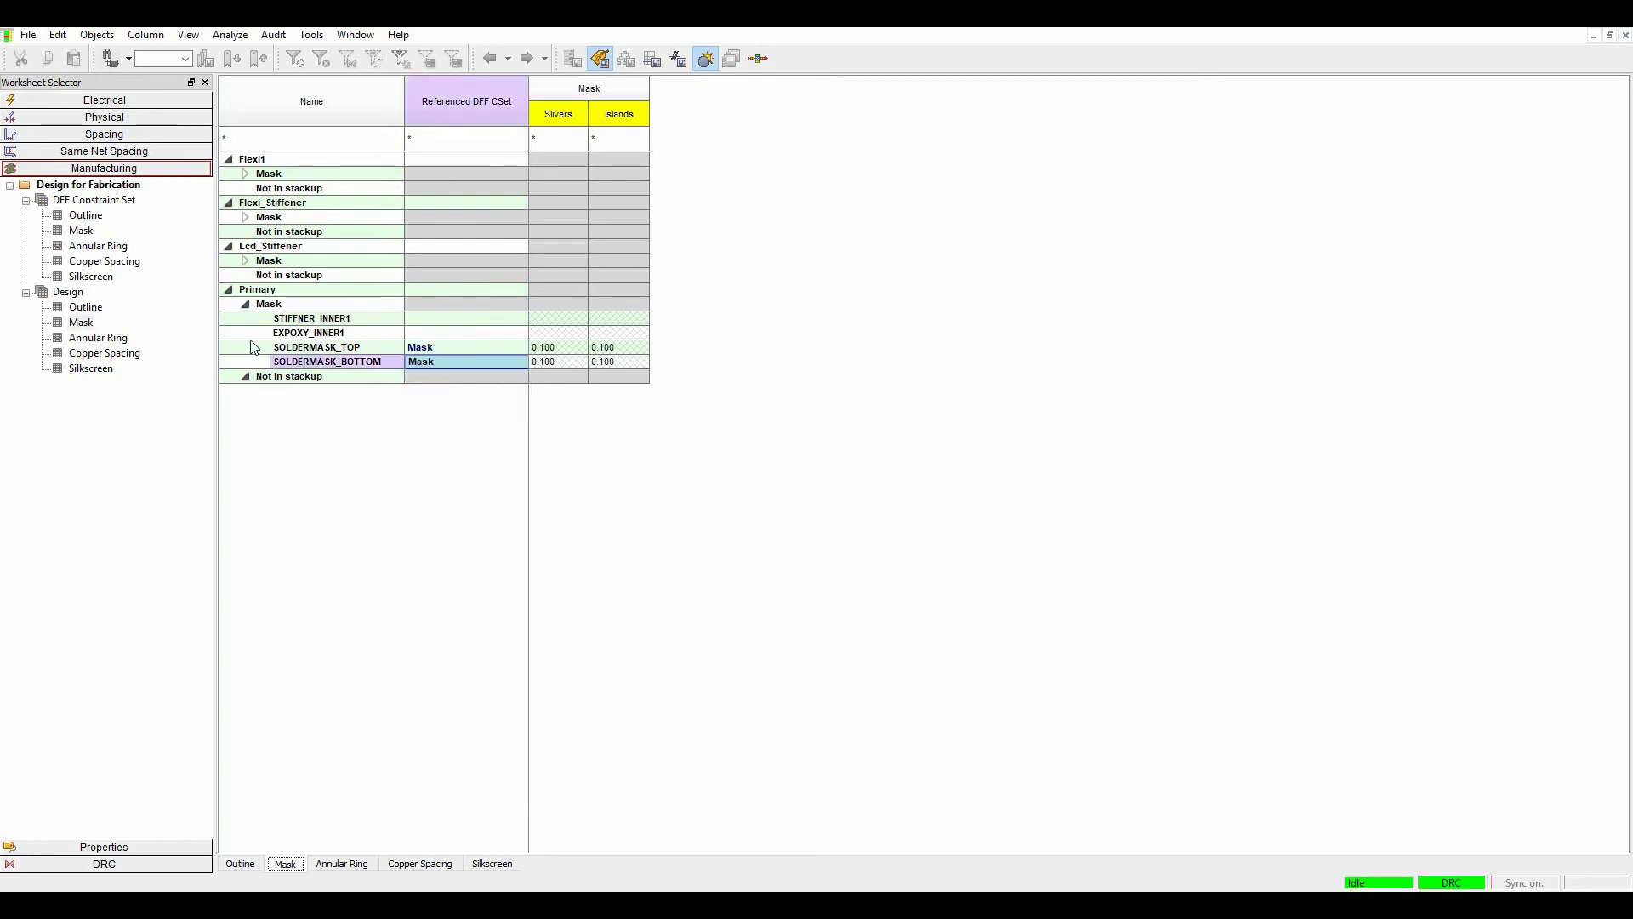
Turn on all design-for-fabrication mask constraints in the analysis modes, apply and accept the settings, and close the constraint manager
{"action": "left_click", "coordinate": [230, 35]}
{"action": "left_click", "coordinate": [243, 55]}
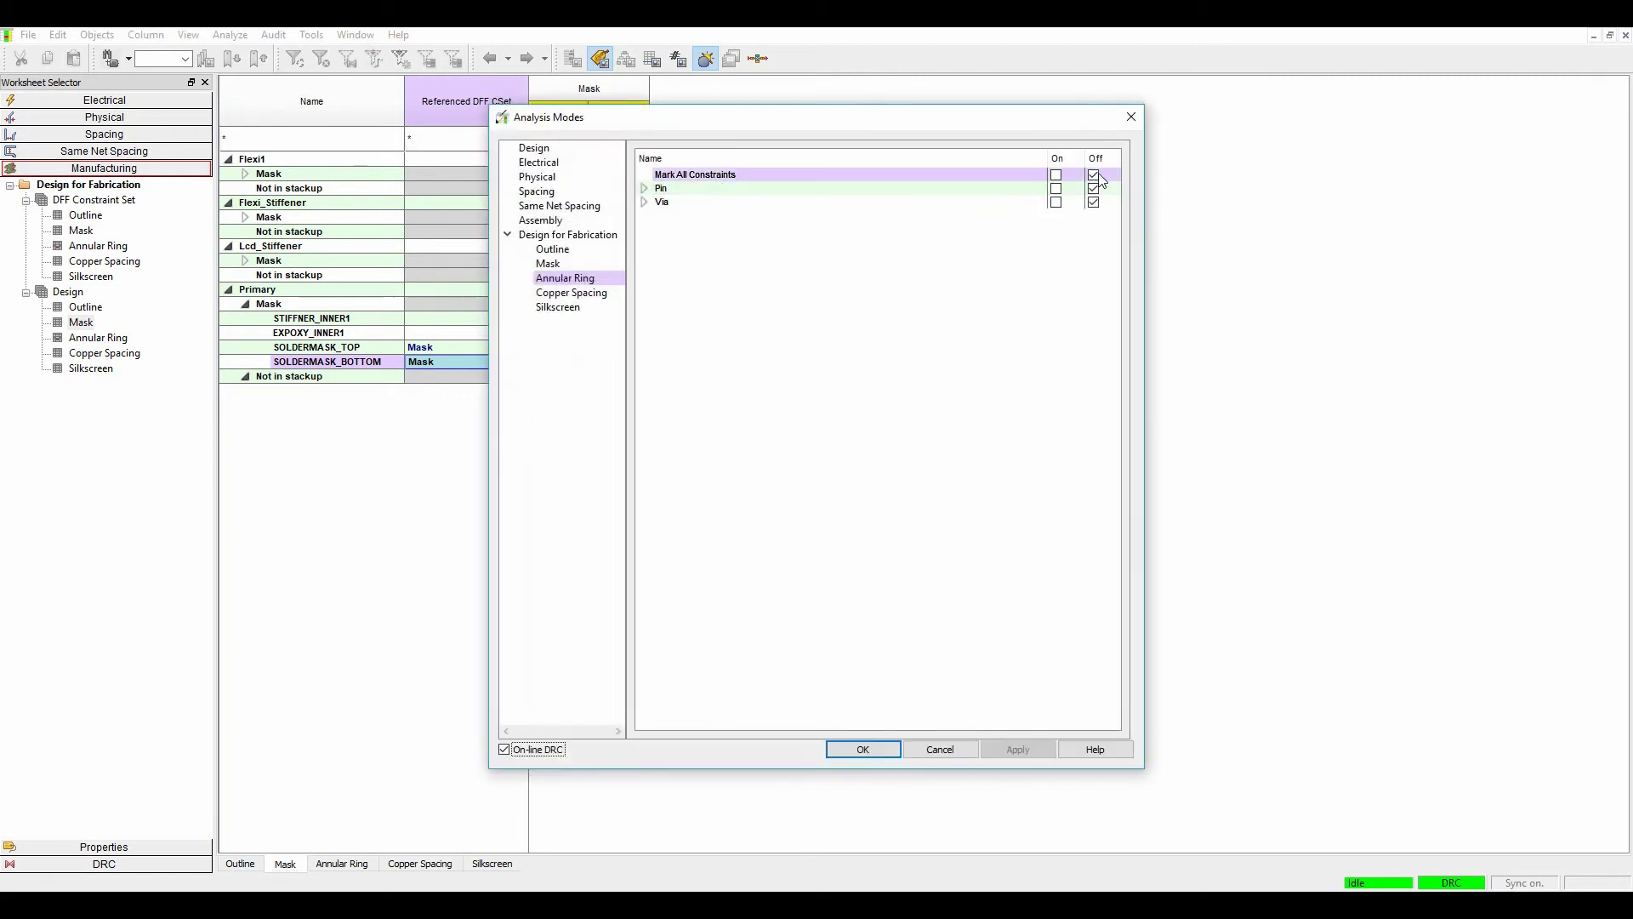
{"action": "left_click", "coordinate": [549, 263]}
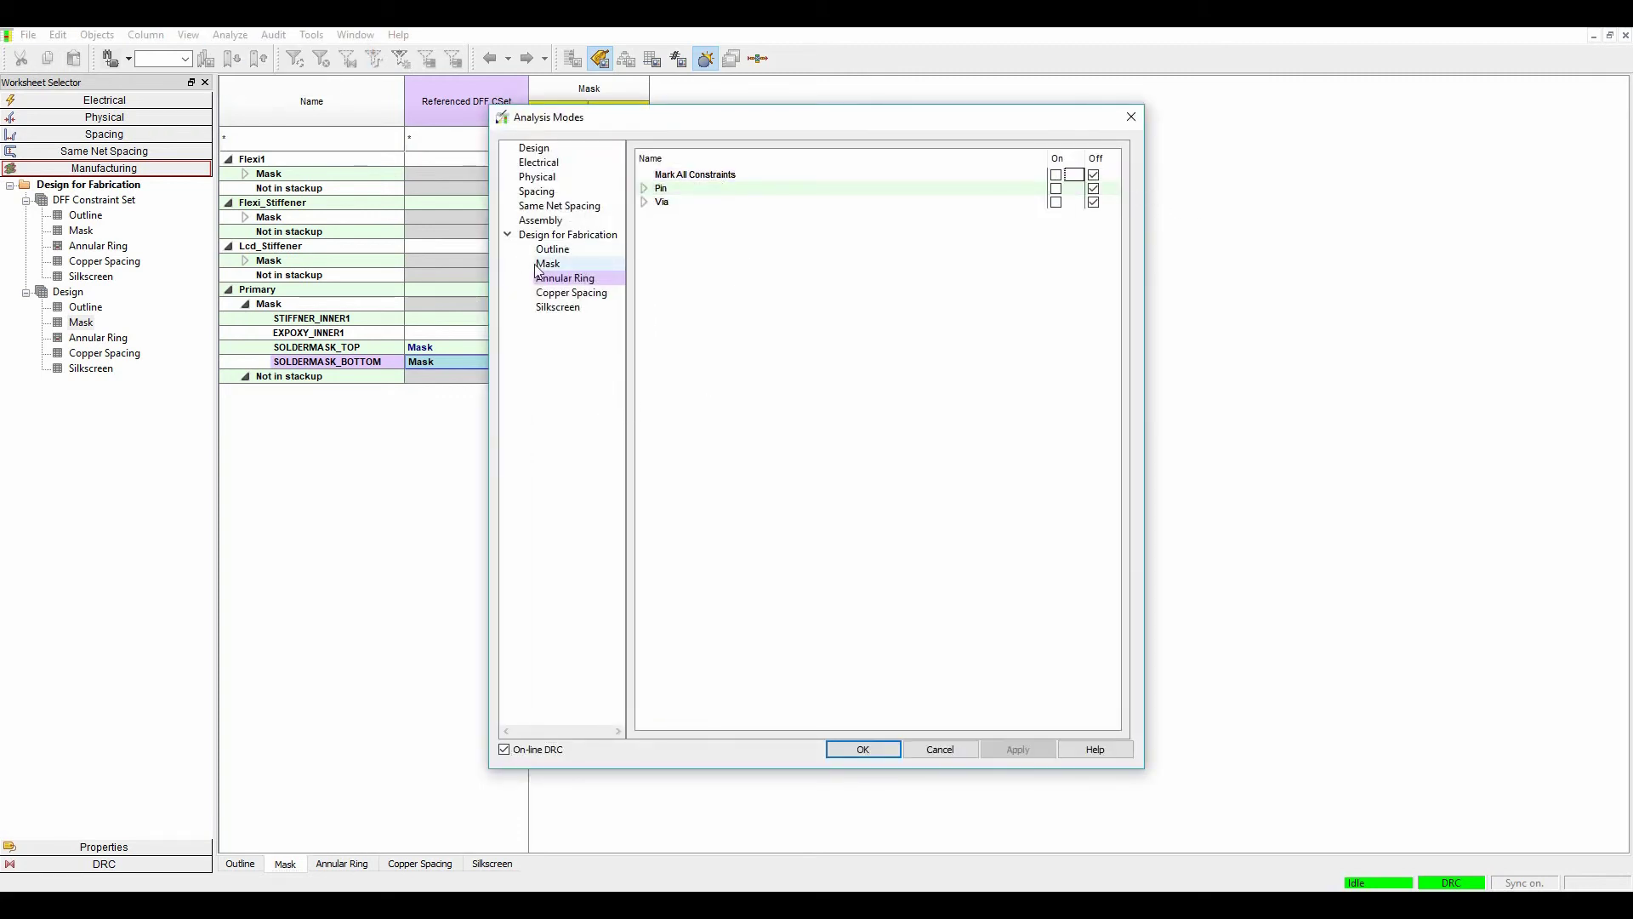
{"action": "left_click", "coordinate": [1056, 175]}
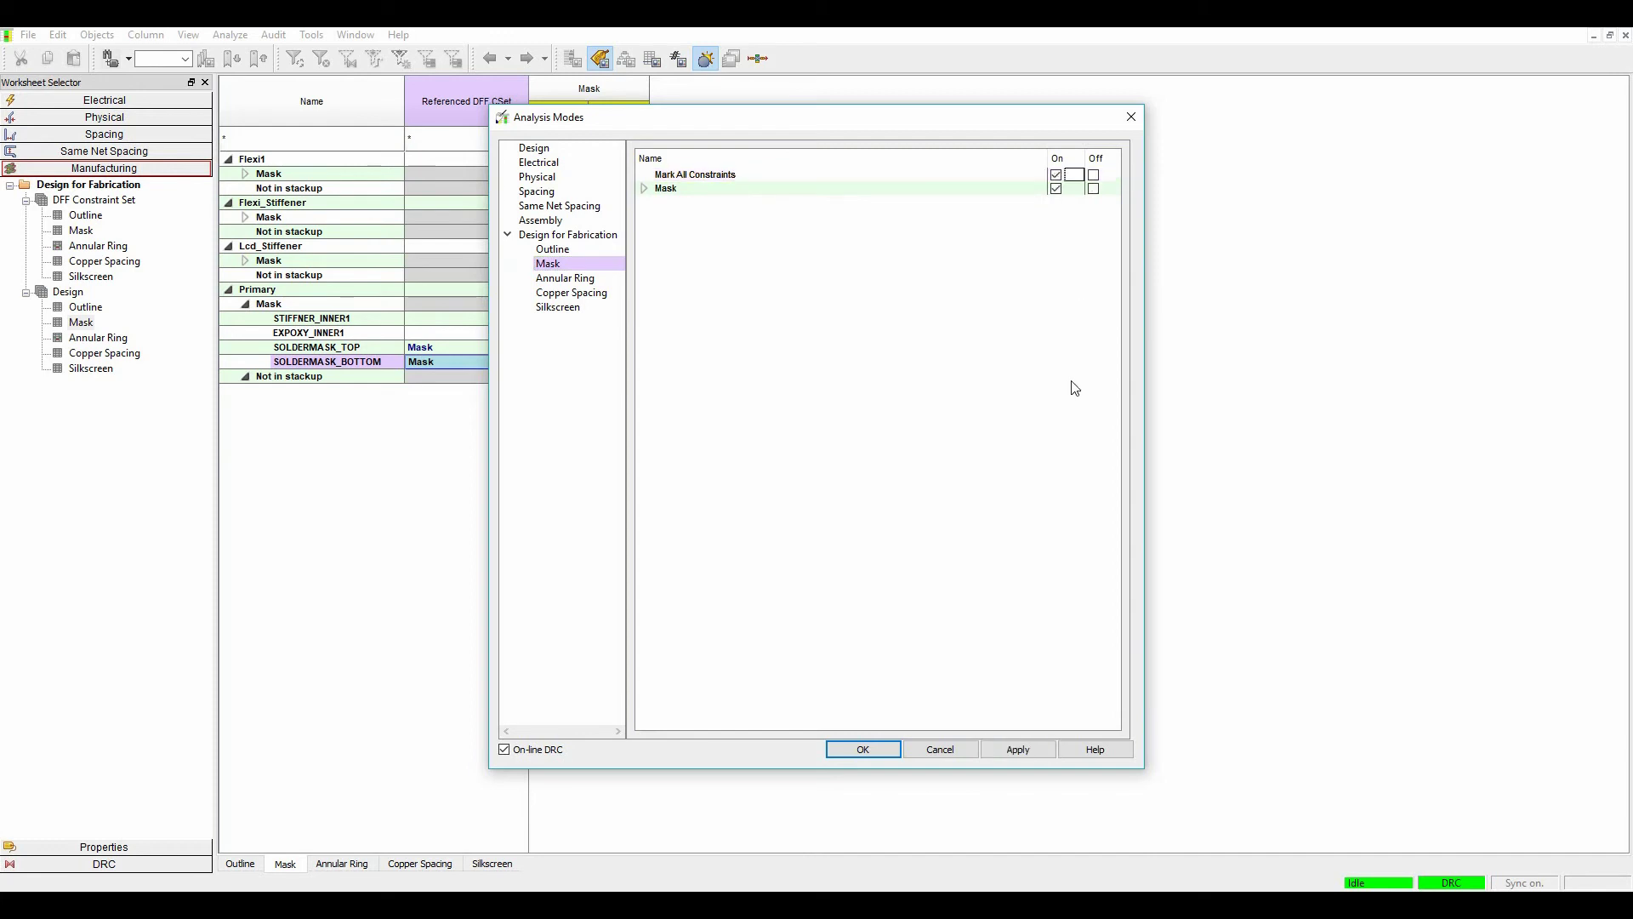
{"action": "left_click", "coordinate": [1006, 749]}
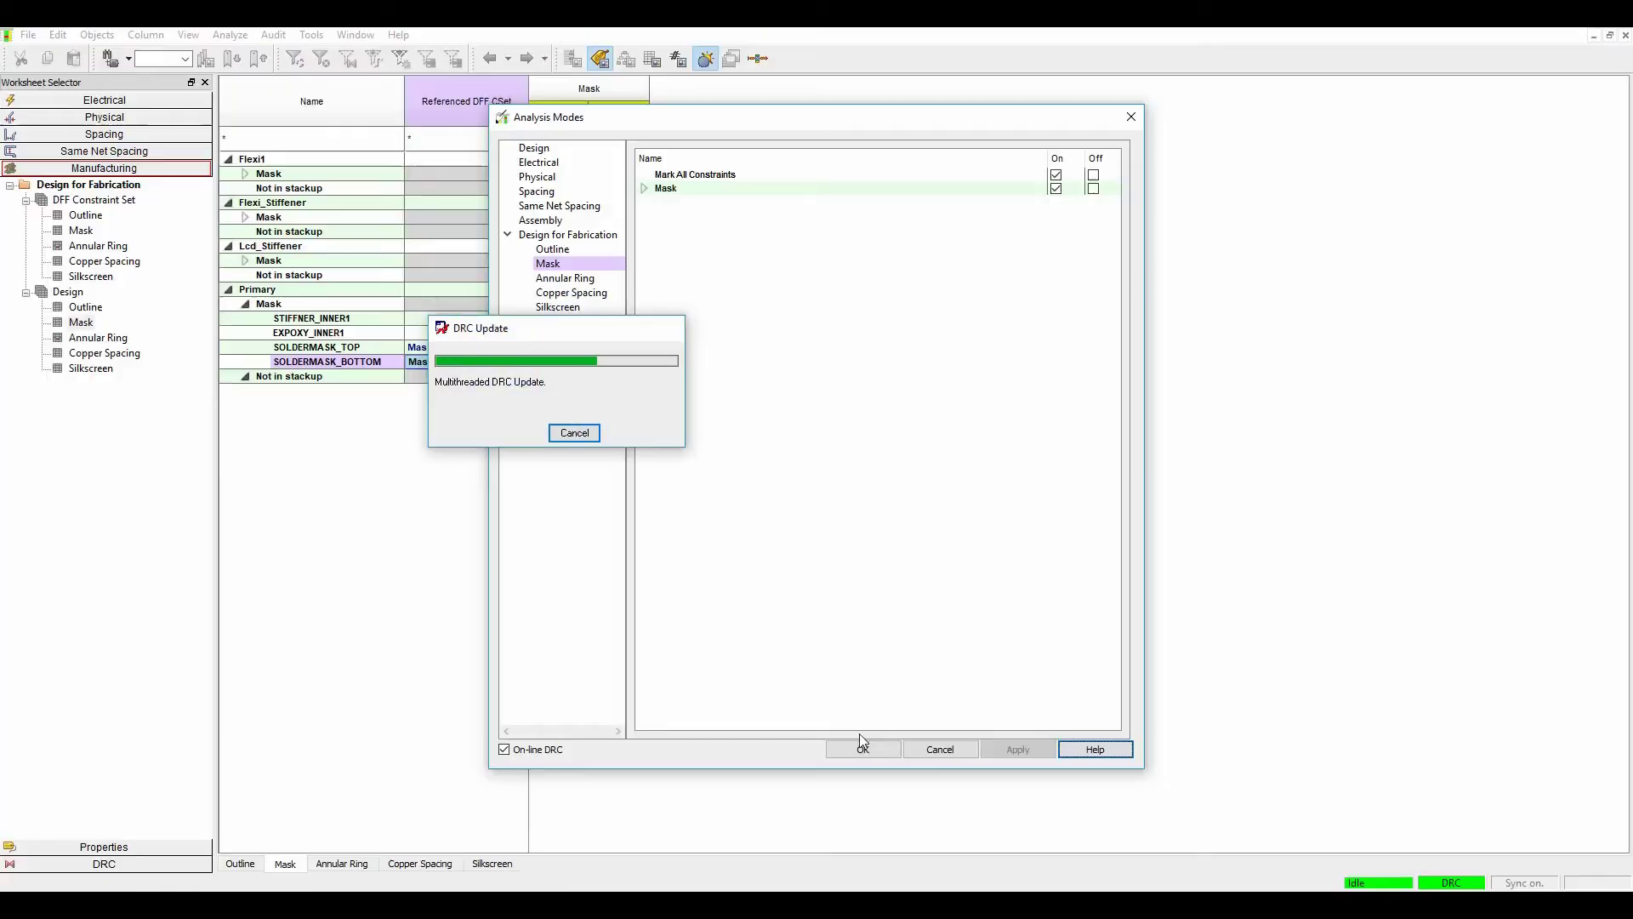
{"action": "left_click", "coordinate": [862, 751]}
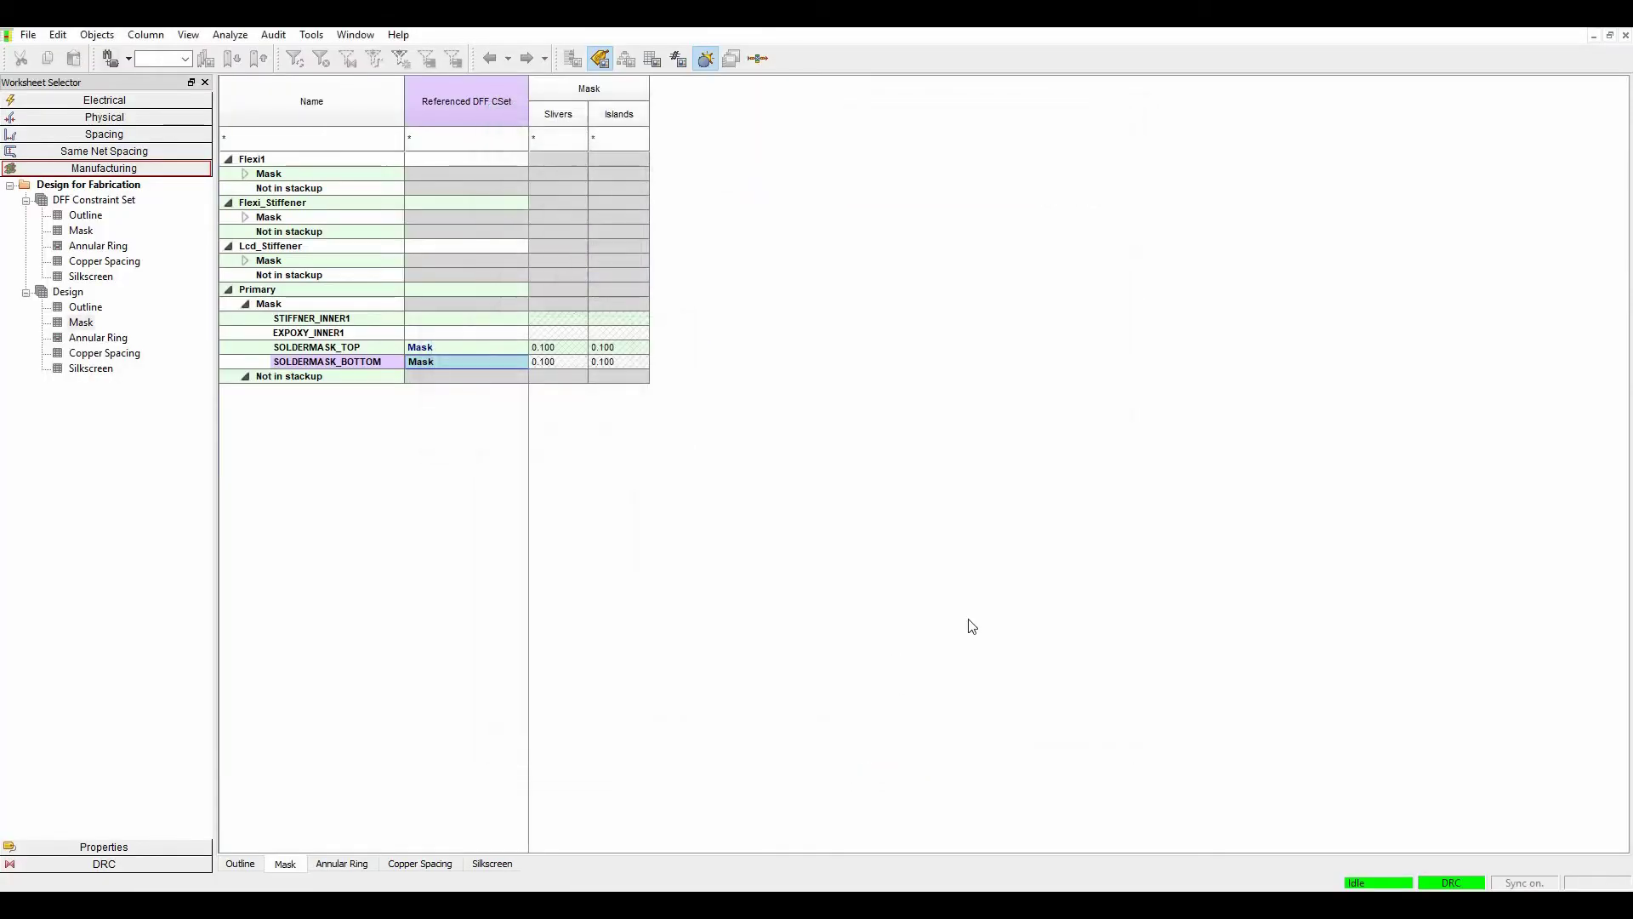
{"action": "left_click", "coordinate": [1624, 34]}
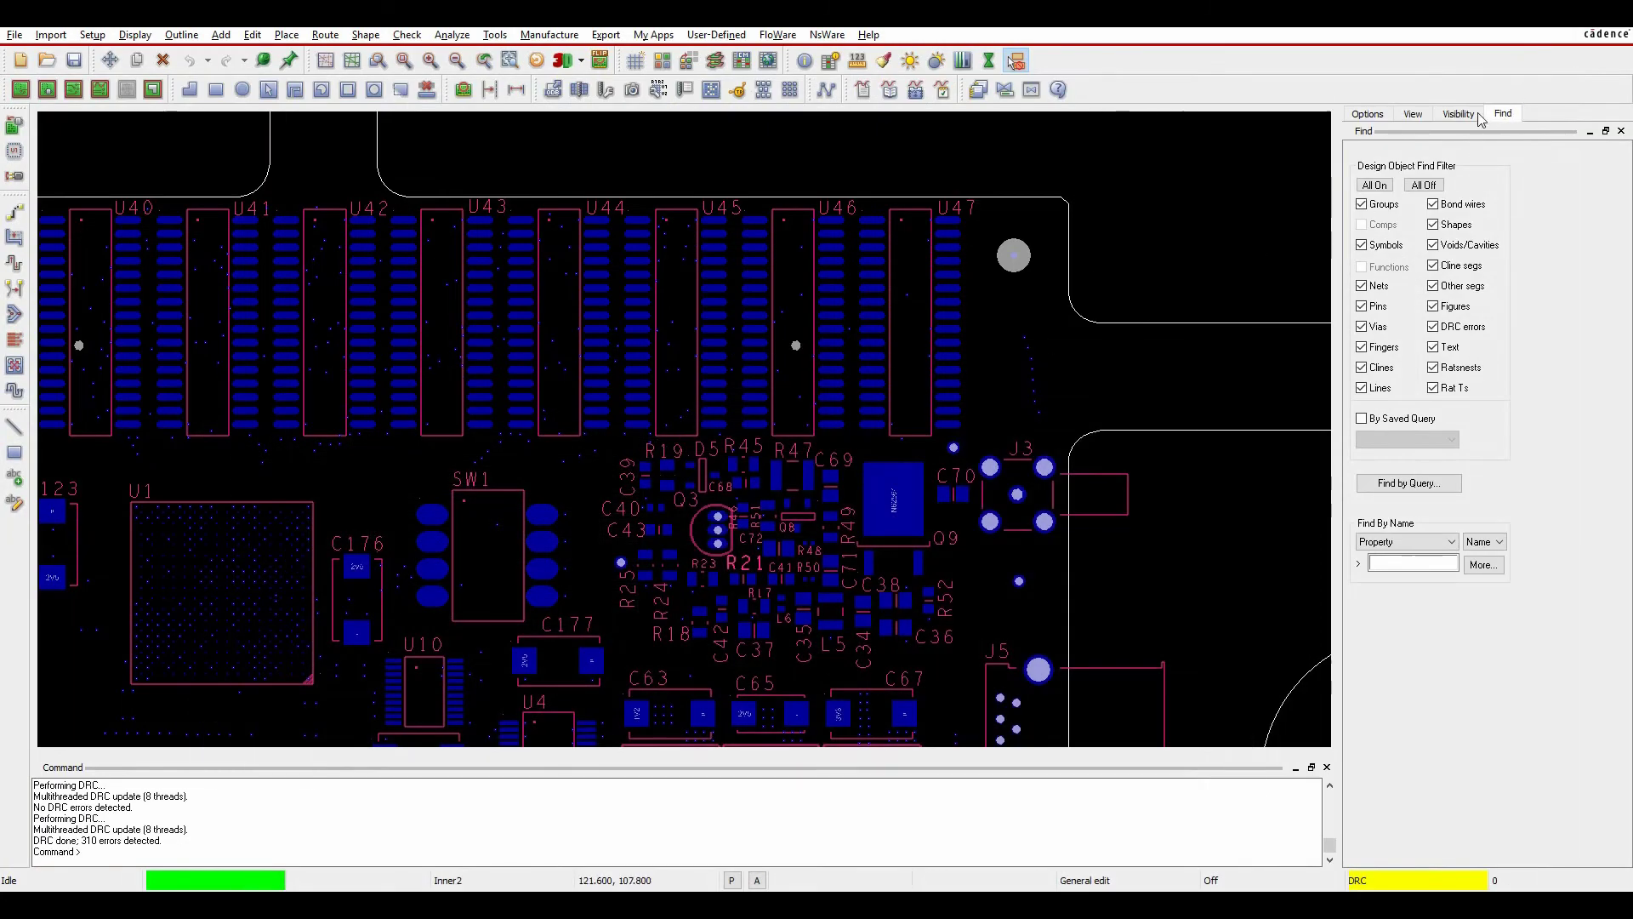
Display the SM_TOP film view with all Soldermask_Top elements visible, including vias and DRC markers
{"action": "left_click", "coordinate": [1446, 114]}
{"action": "left_click", "coordinate": [1466, 188]}
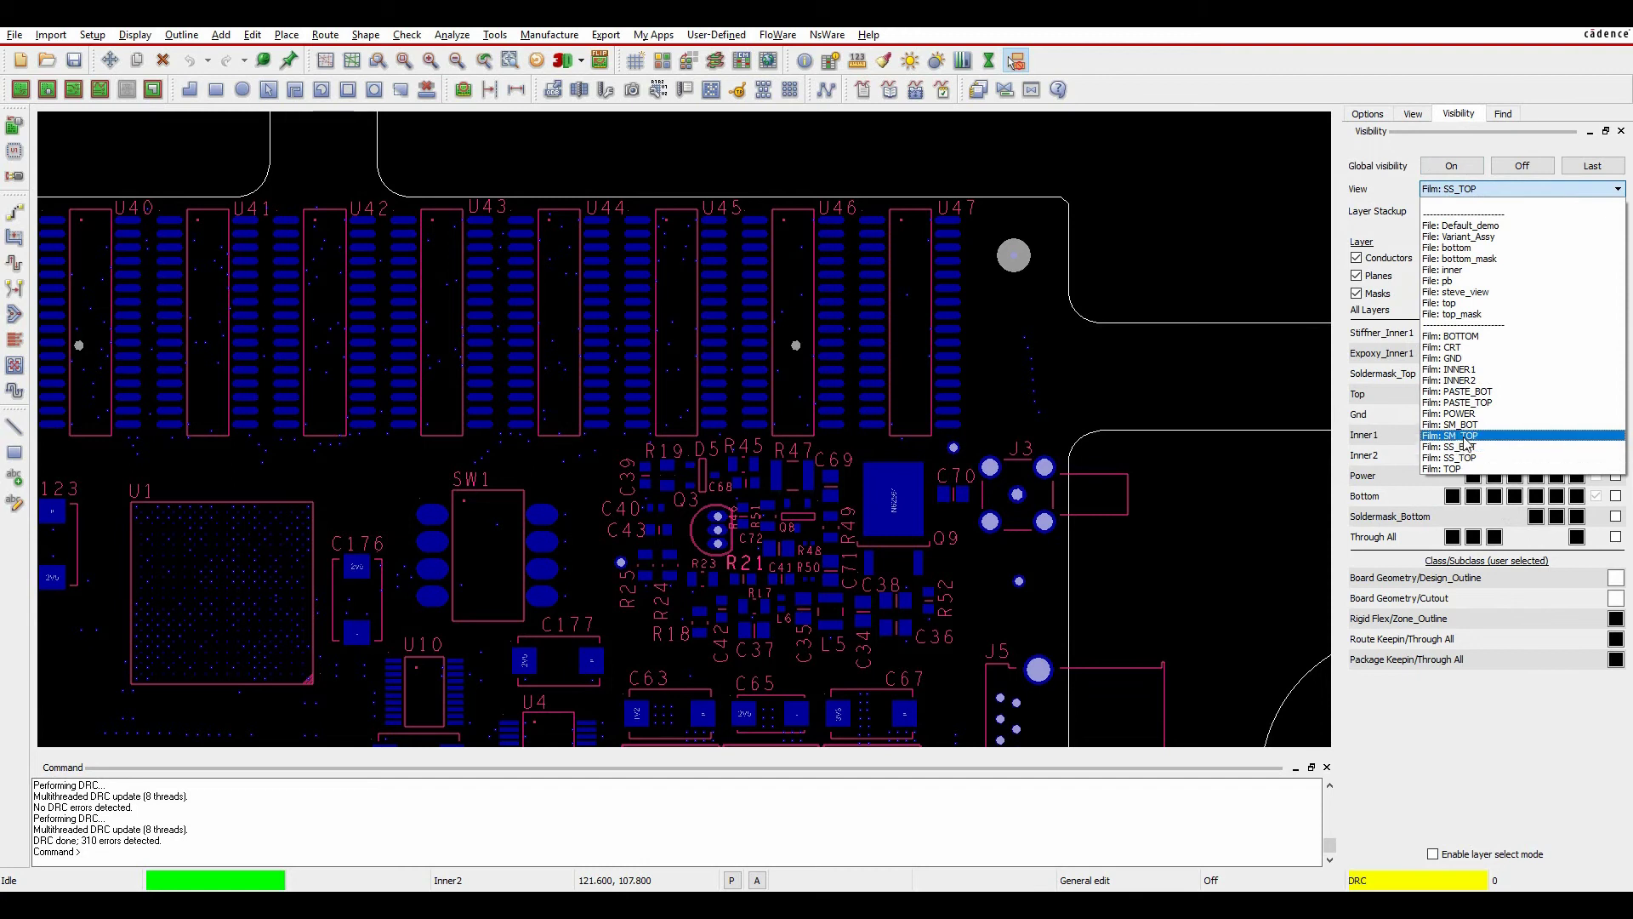
{"action": "left_click", "coordinate": [1464, 436]}
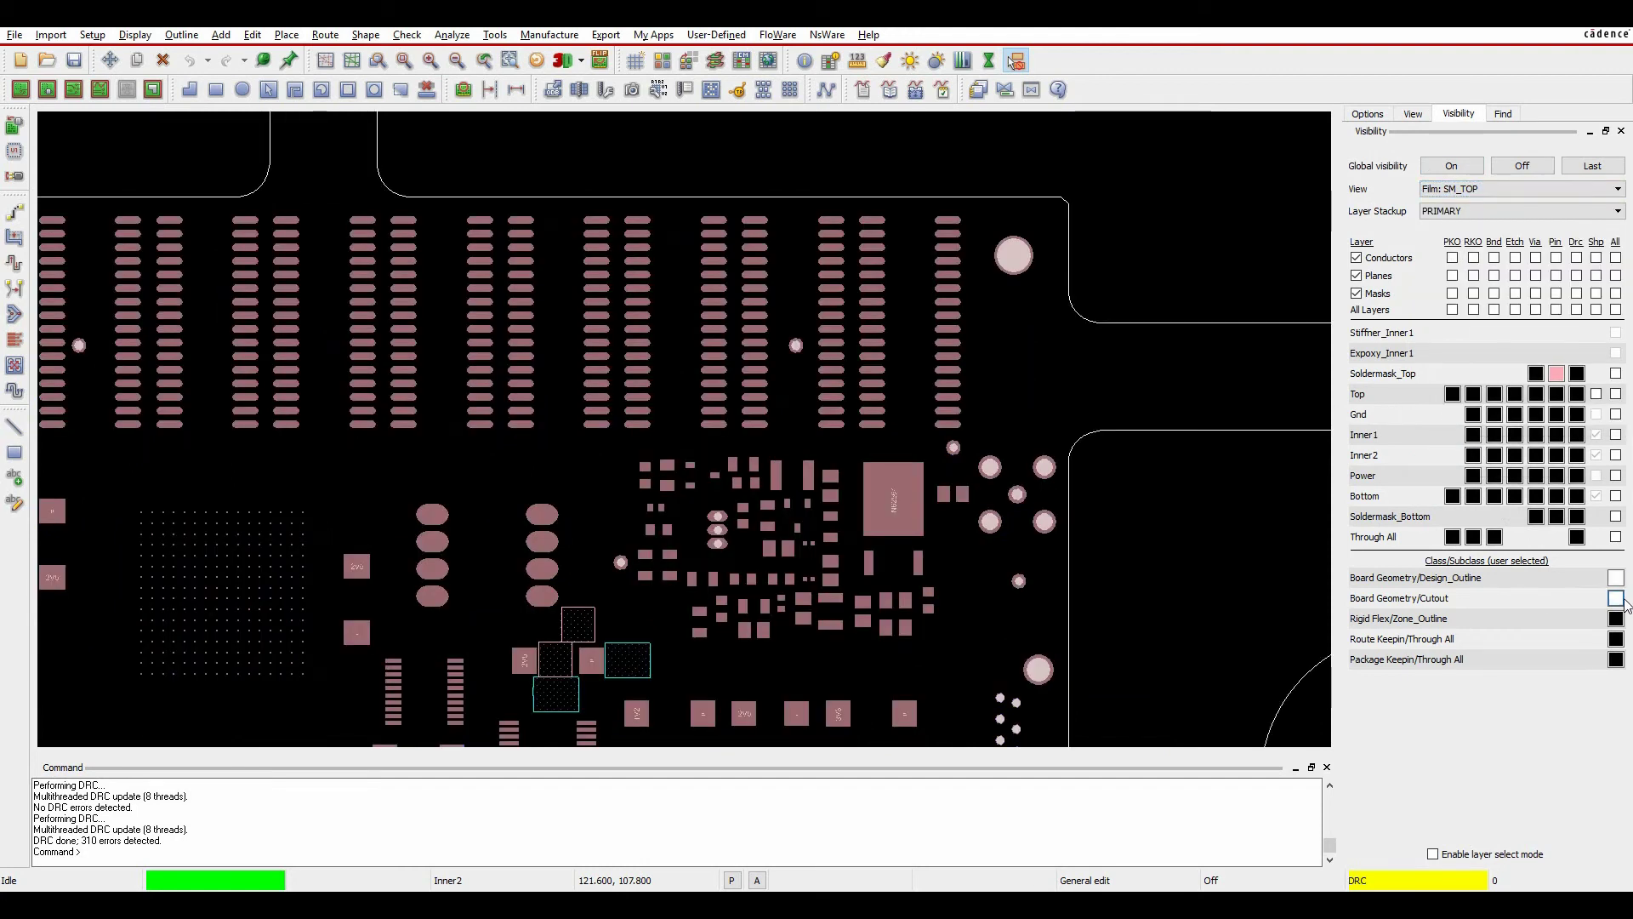
{"action": "left_click", "coordinate": [1615, 373]}
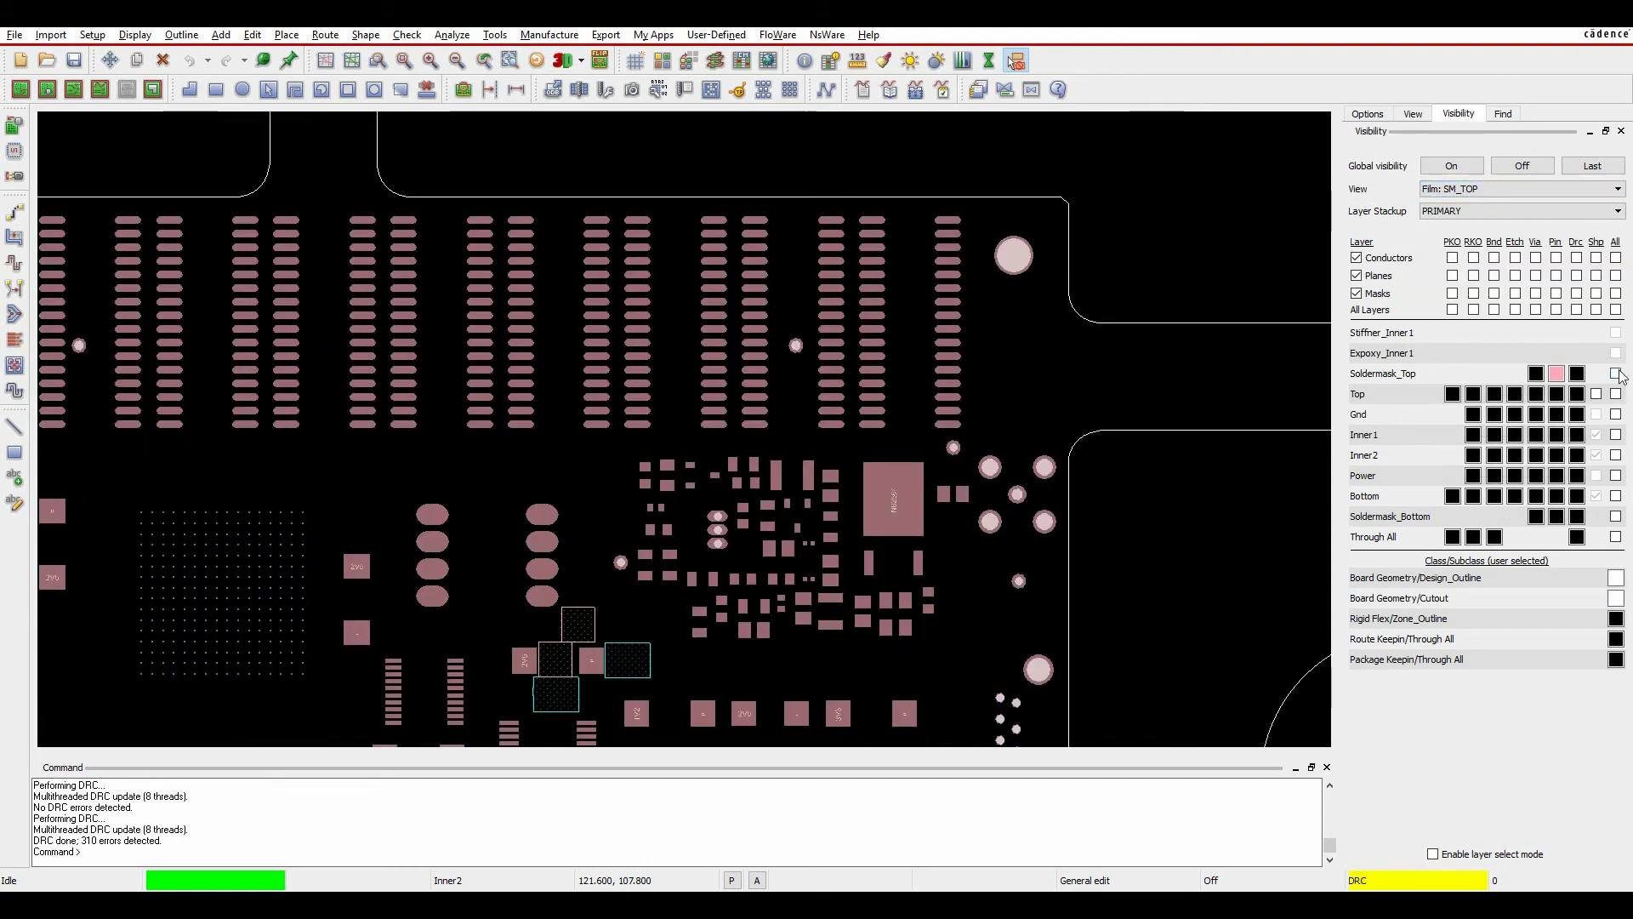
Inspect a mask sliver violation between a memory pad and a via, and make the Top layer's vias visible
{"action": "scroll", "coordinate": [973, 573], "scroll_direction": "up", "scroll_amount": 5}
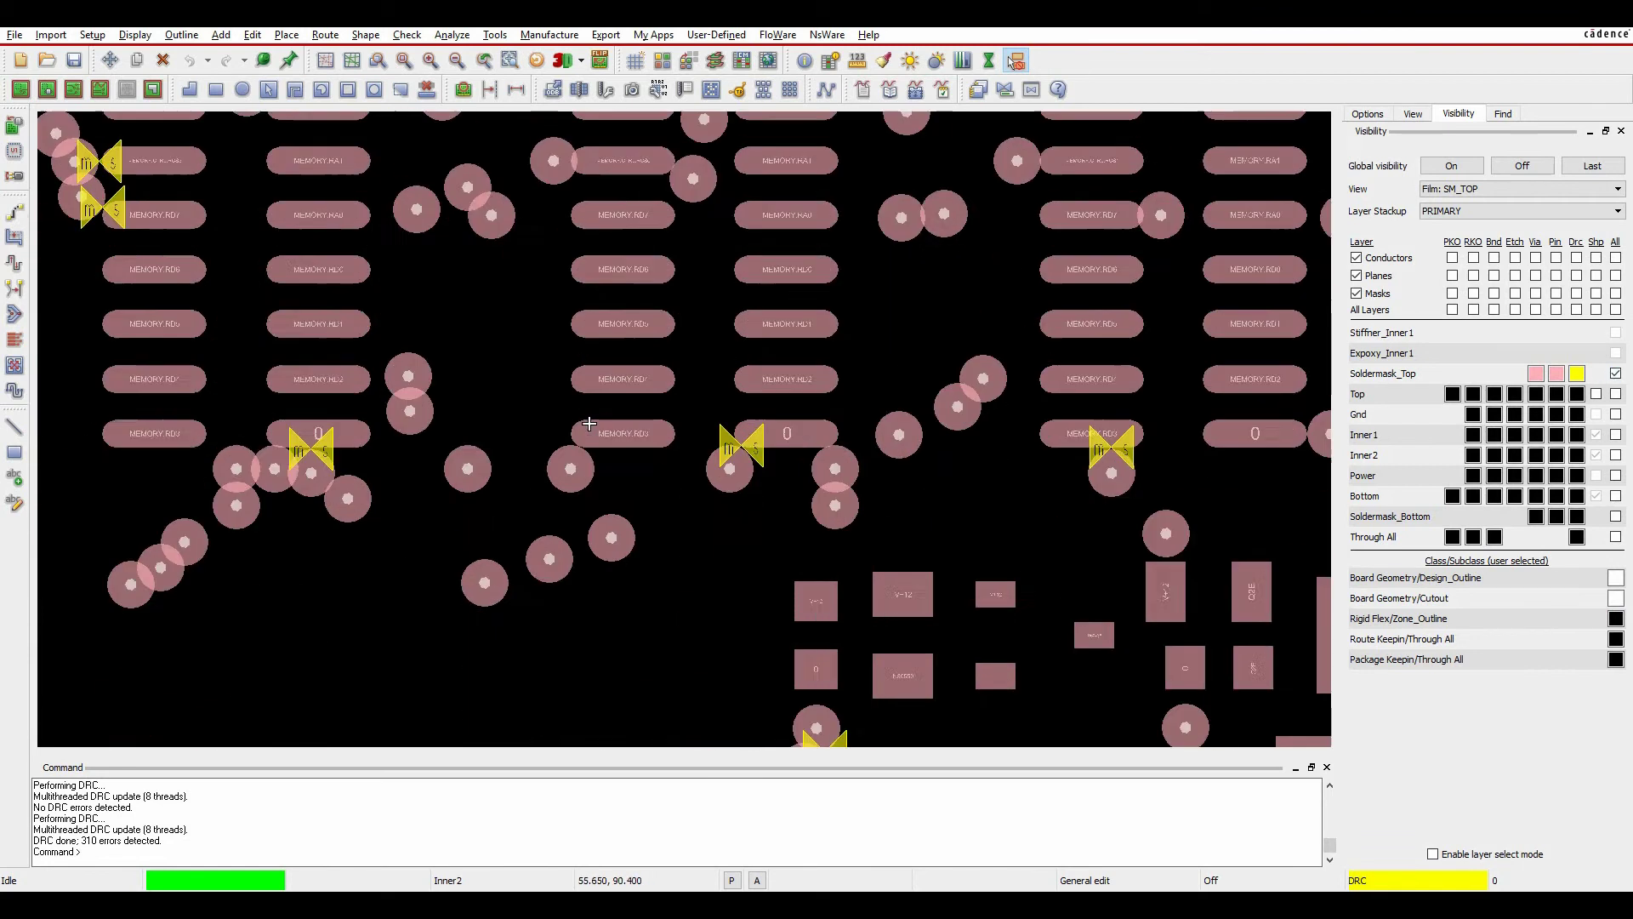
{"action": "mouse_move", "coordinate": [923, 482]}
{"action": "scroll", "coordinate": [923, 482], "scroll_direction": "up", "scroll_amount": 3}
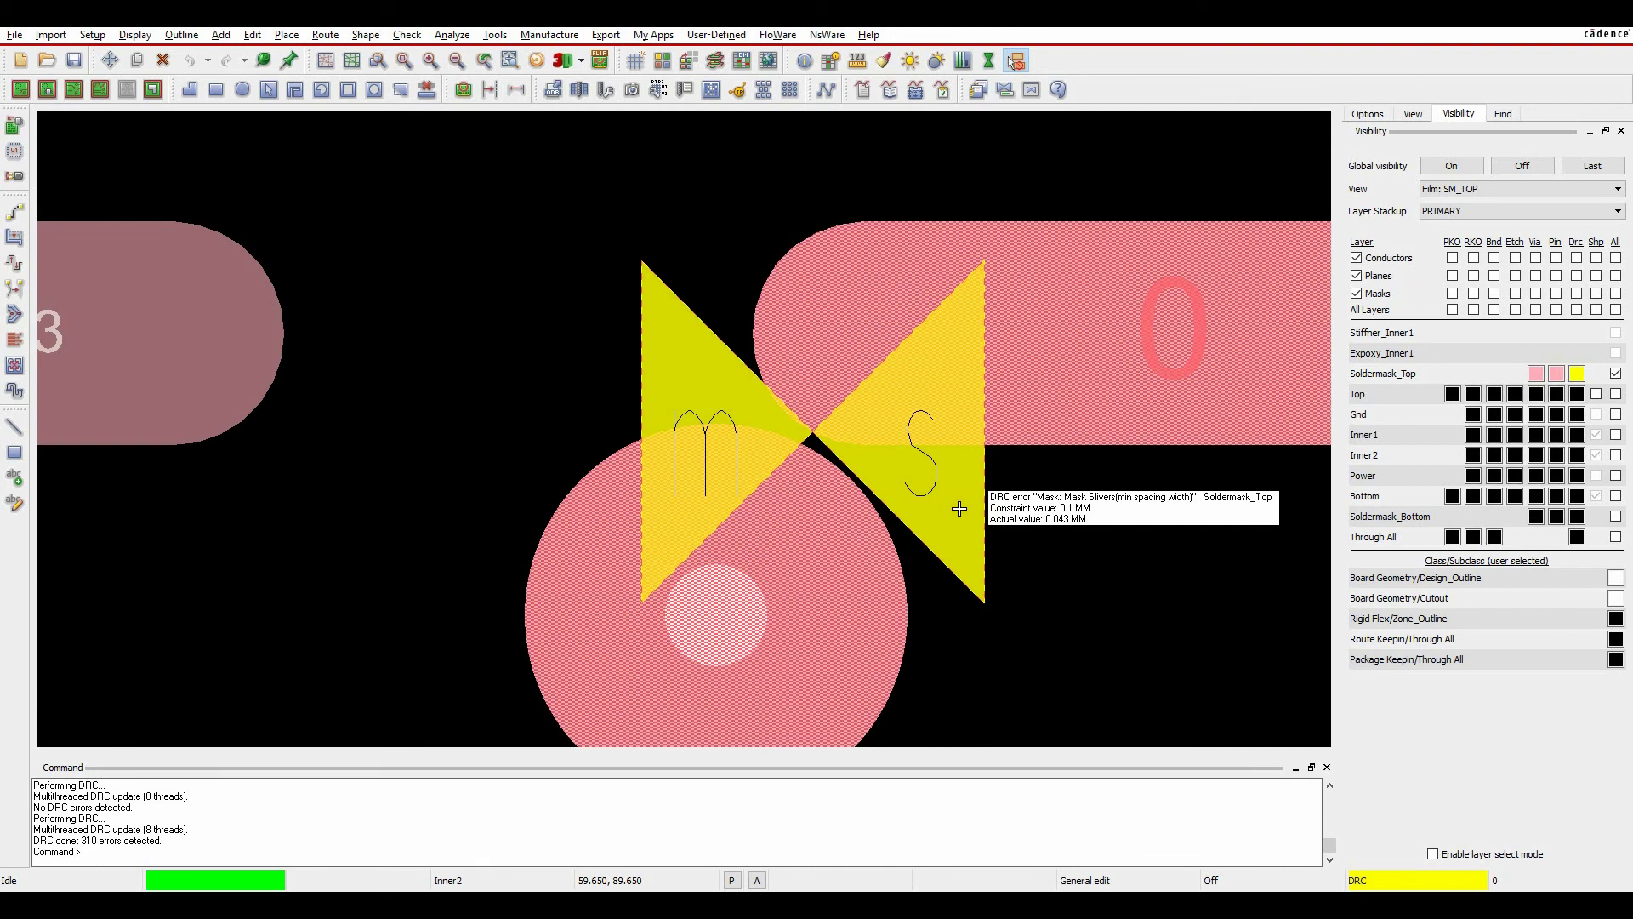
{"action": "scroll", "coordinate": [960, 509], "scroll_direction": "down", "scroll_amount": 3}
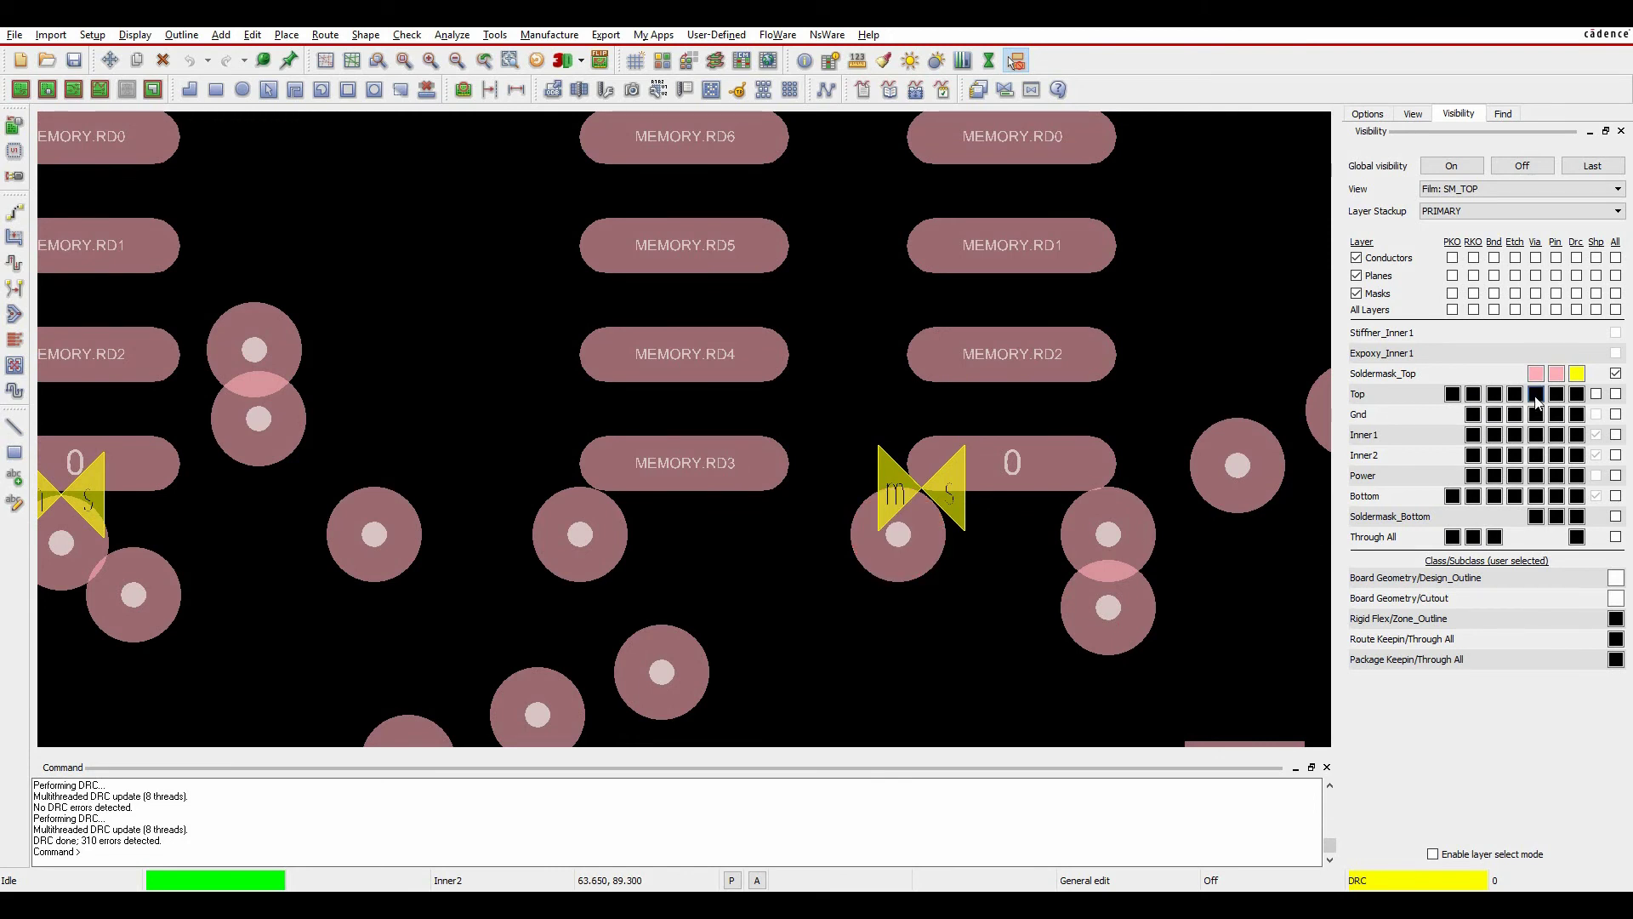
{"action": "left_click", "coordinate": [1536, 395]}
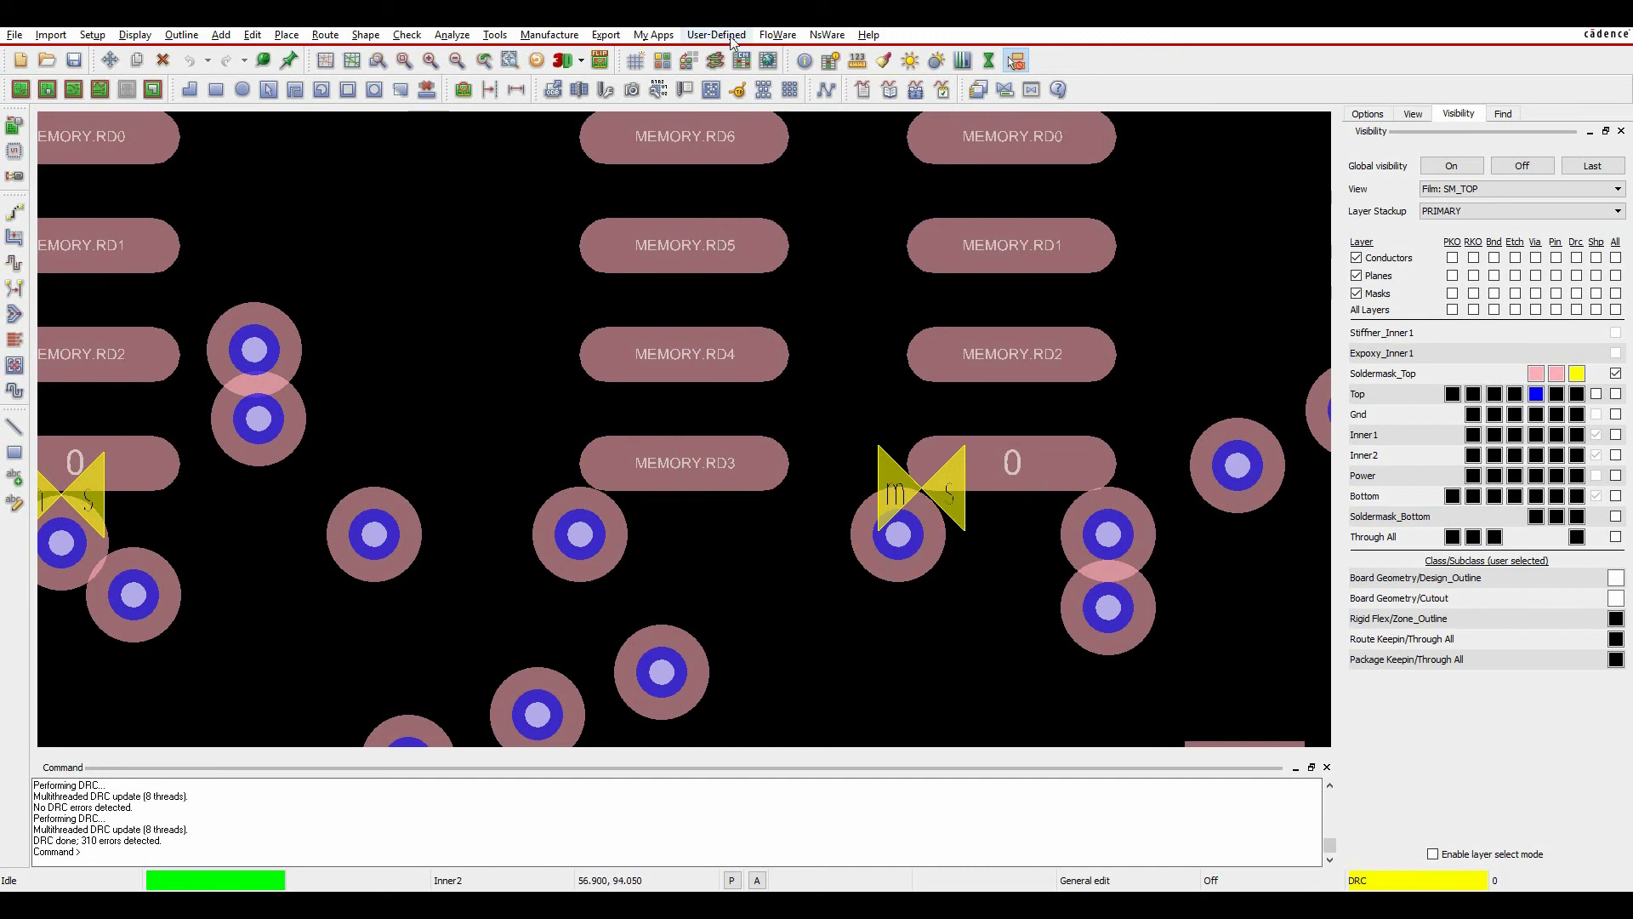
Open the design padstack of the via beside the memory pad for editing
{"action": "left_click", "coordinate": [495, 35]}
{"action": "mouse_move", "coordinate": [544, 55]}
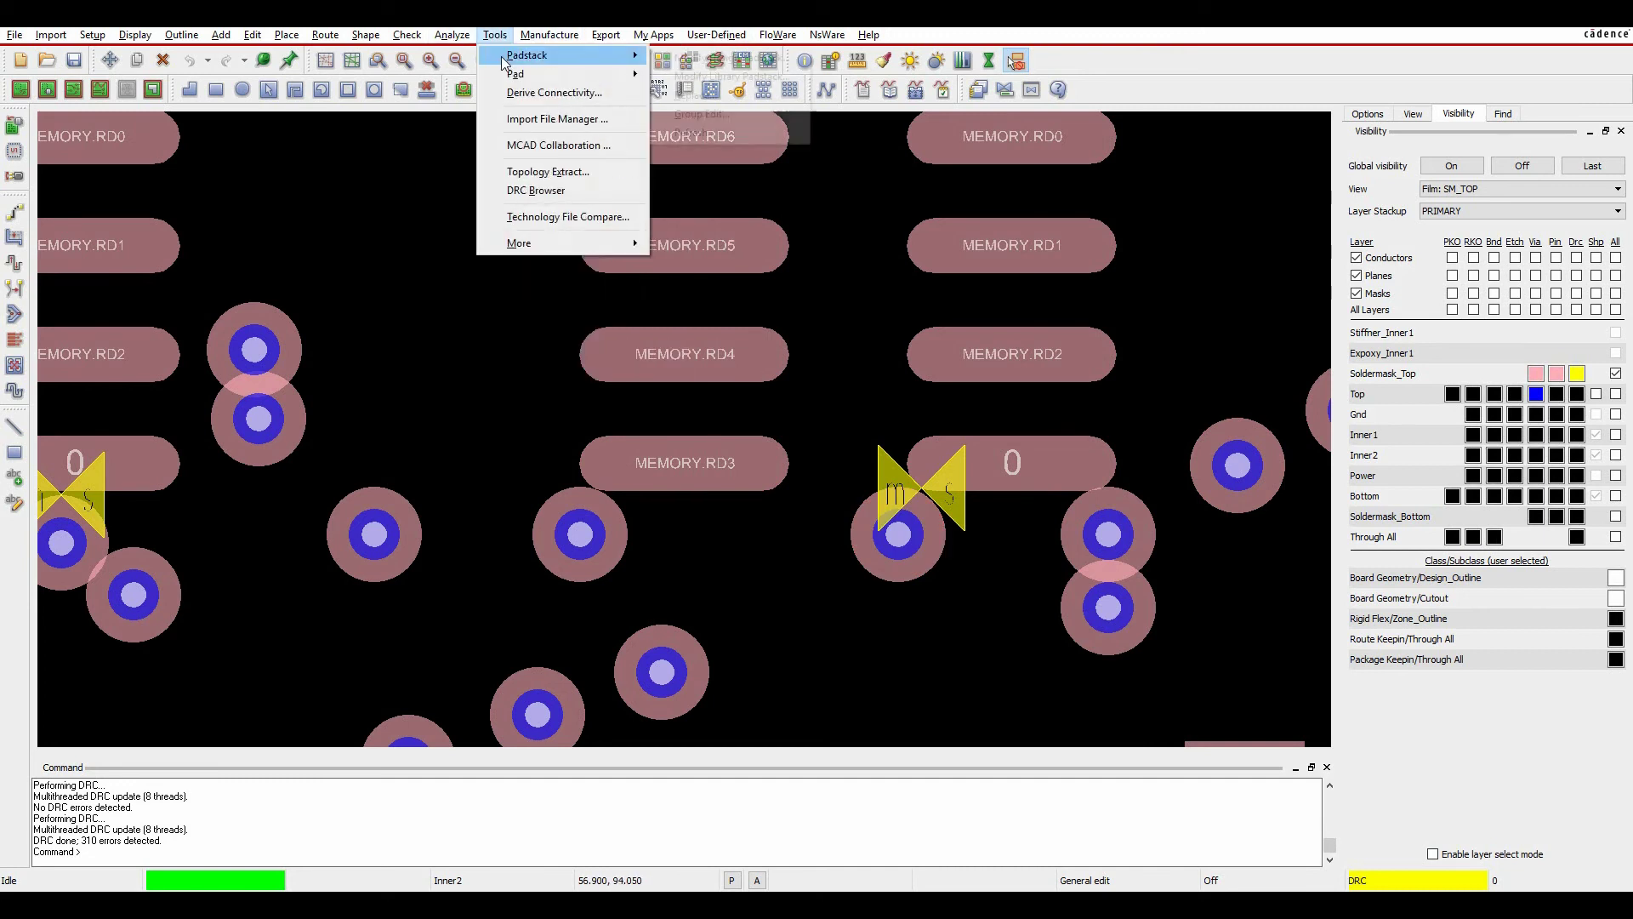
{"action": "left_click", "coordinate": [682, 58]}
{"action": "left_click", "coordinate": [895, 536]}
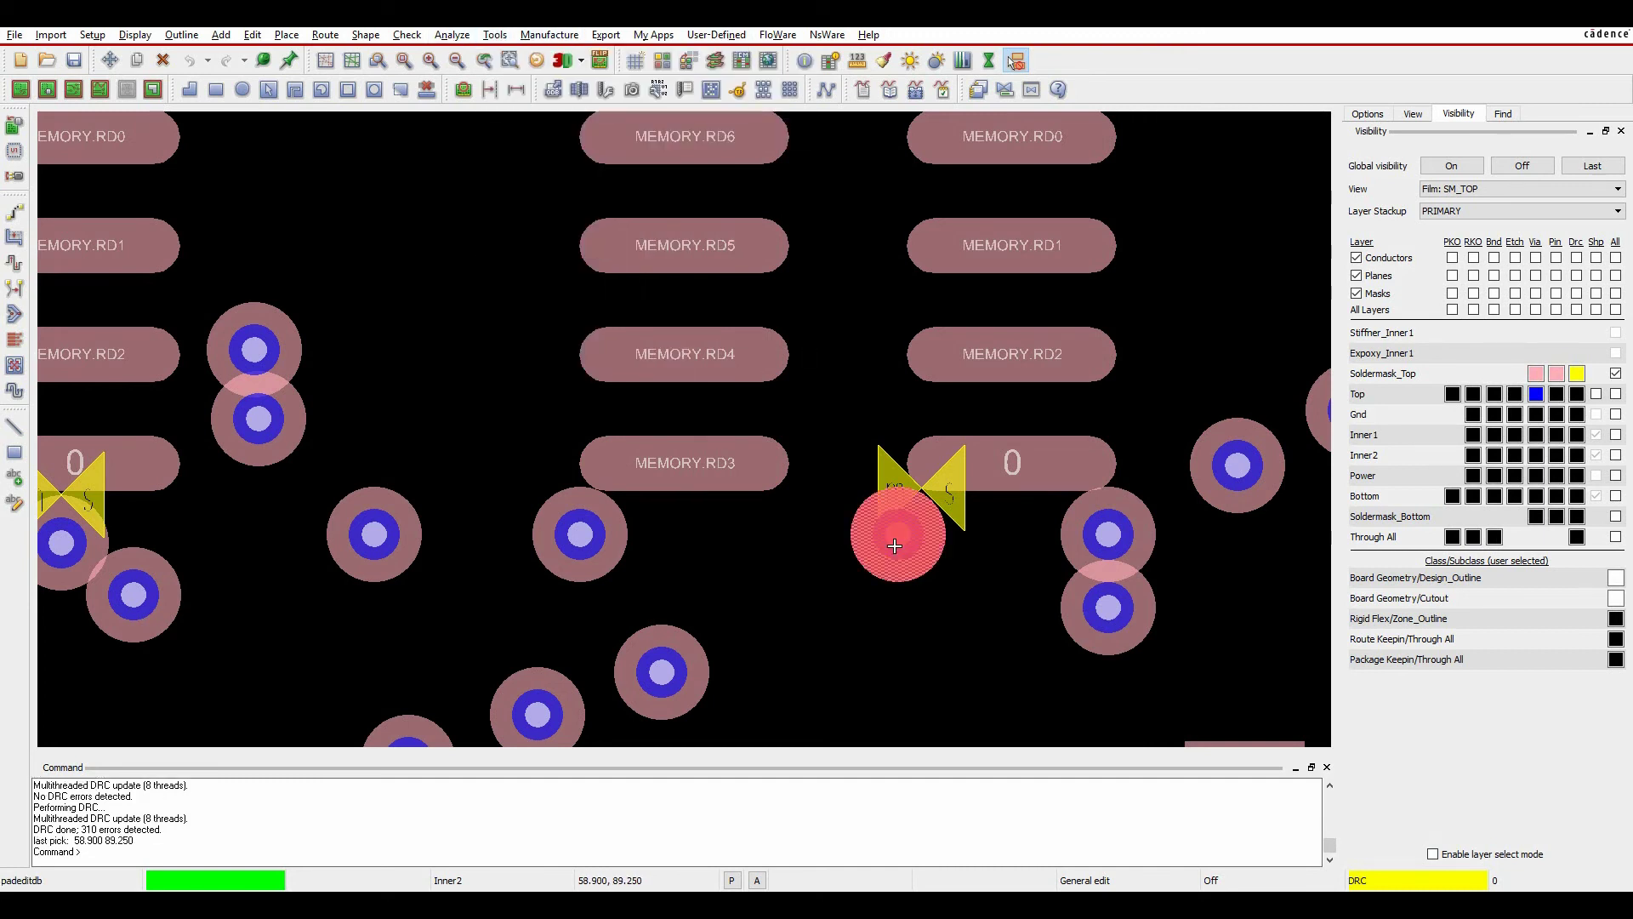
{"action": "right_click", "coordinate": [891, 542]}
{"action": "left_click", "coordinate": [933, 620]}
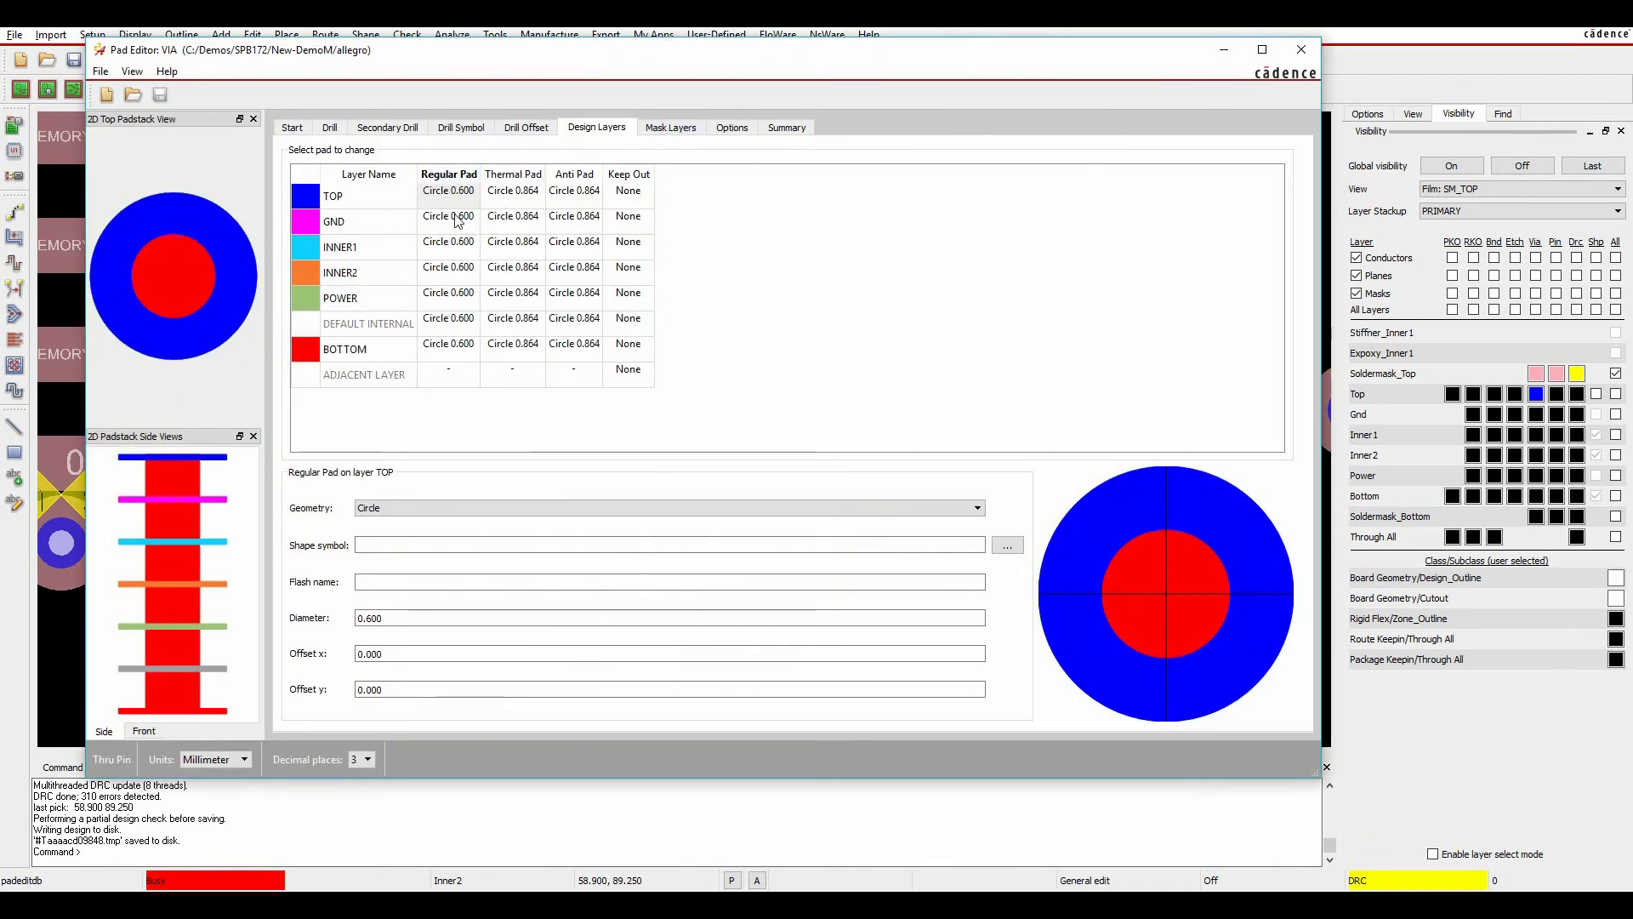
Set the via padstack's SOLDERMASK_TOP pad diameter to 0.8 mm
{"action": "left_click", "coordinate": [686, 129]}
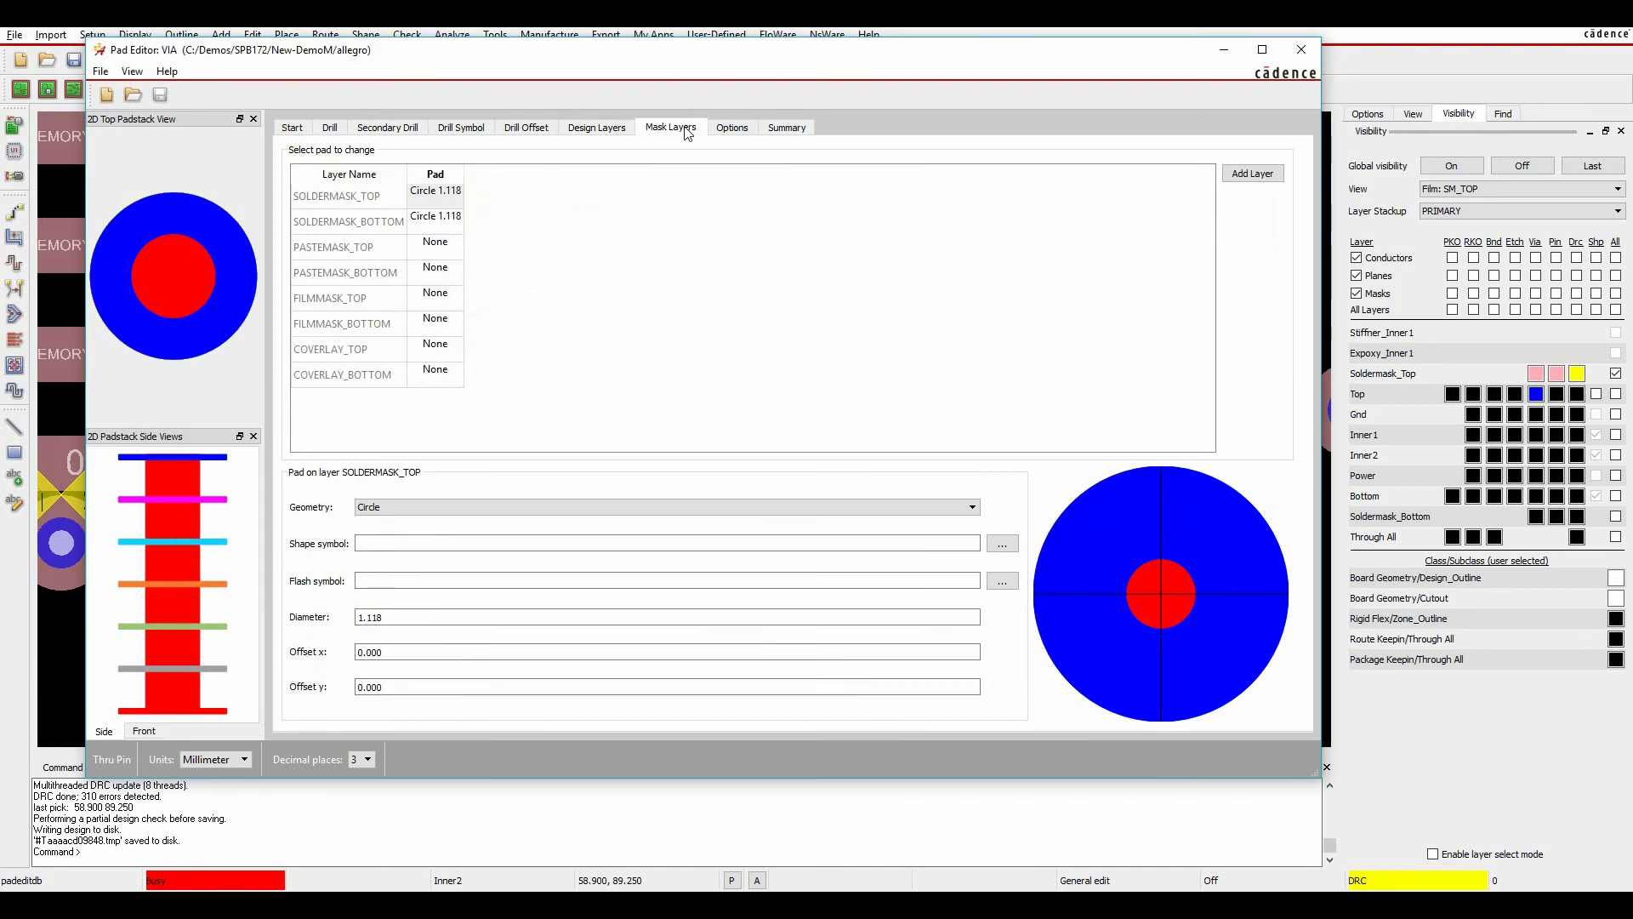
{"action": "left_click", "coordinate": [451, 202]}
{"action": "left_click_drag", "start_coordinate": [384, 618], "coordinate": [307, 609]}
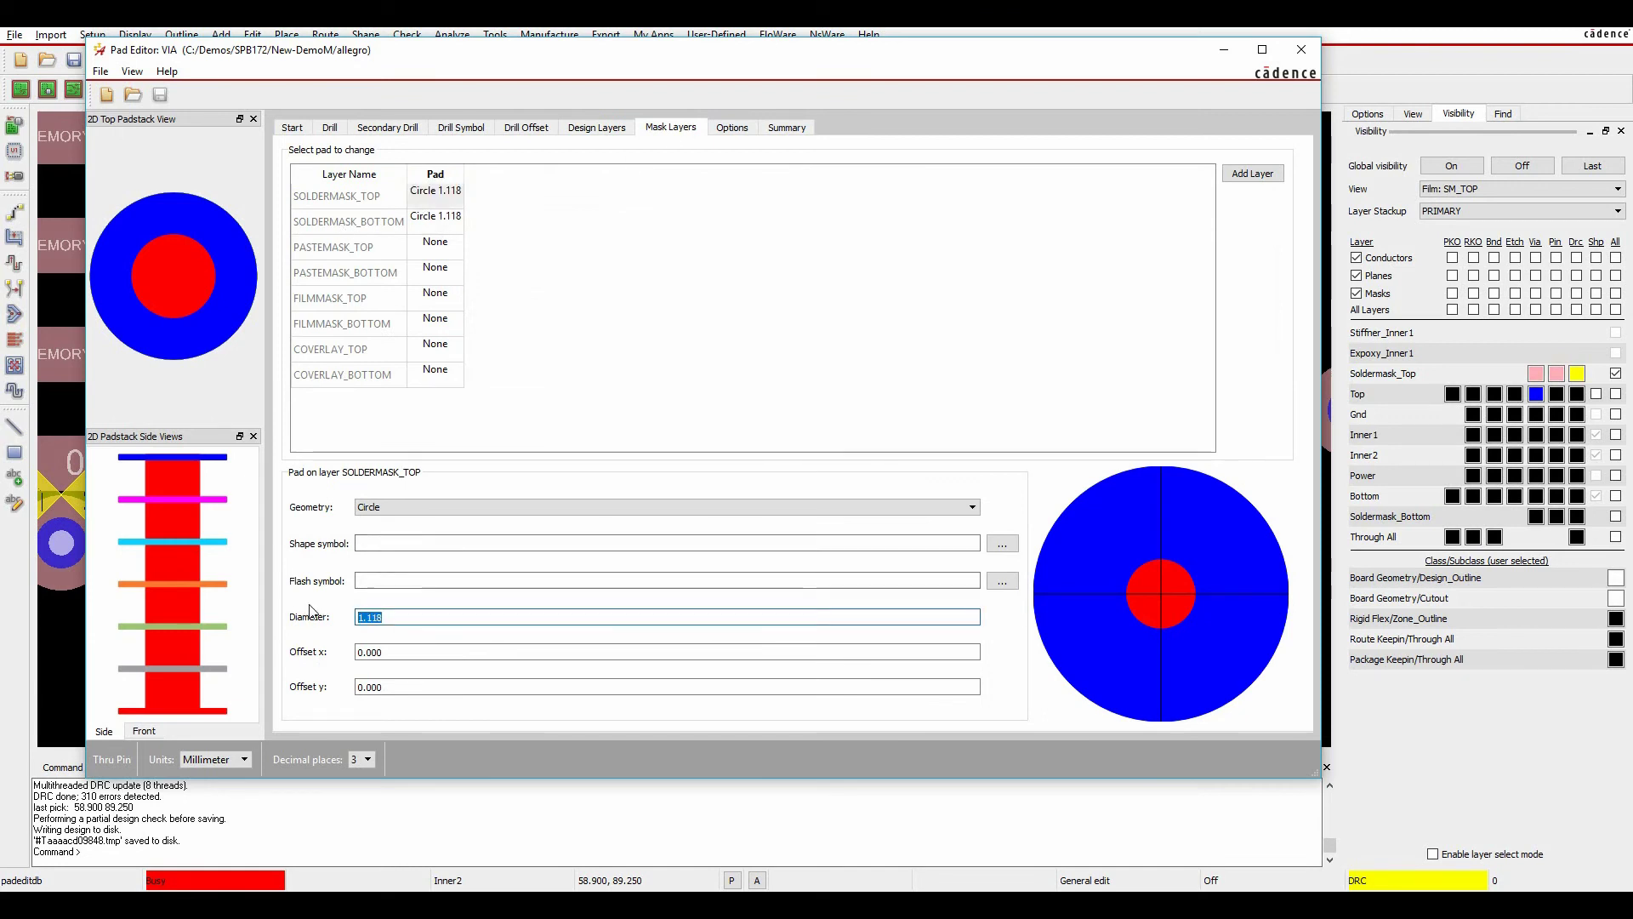
{"action": "type", "text": ".8"}
{"action": "key", "text": "Tab"}
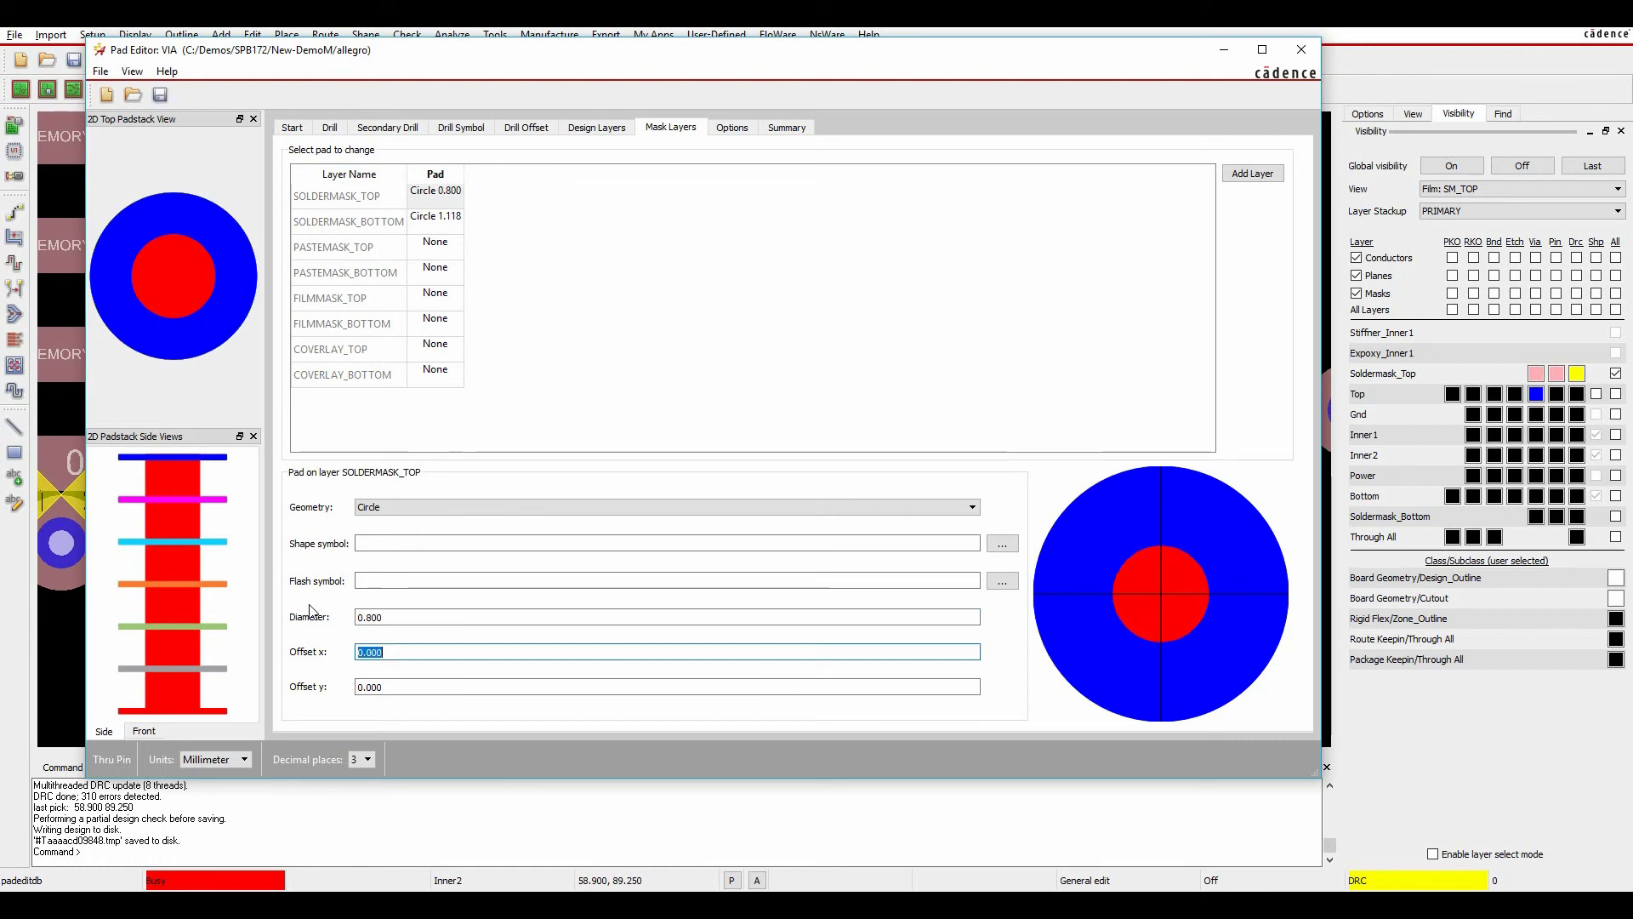
Copy the via's SOLDERMASK_TOP pad definition to SOLDERMASK_BOTTOM
{"action": "right_click", "coordinate": [436, 195]}
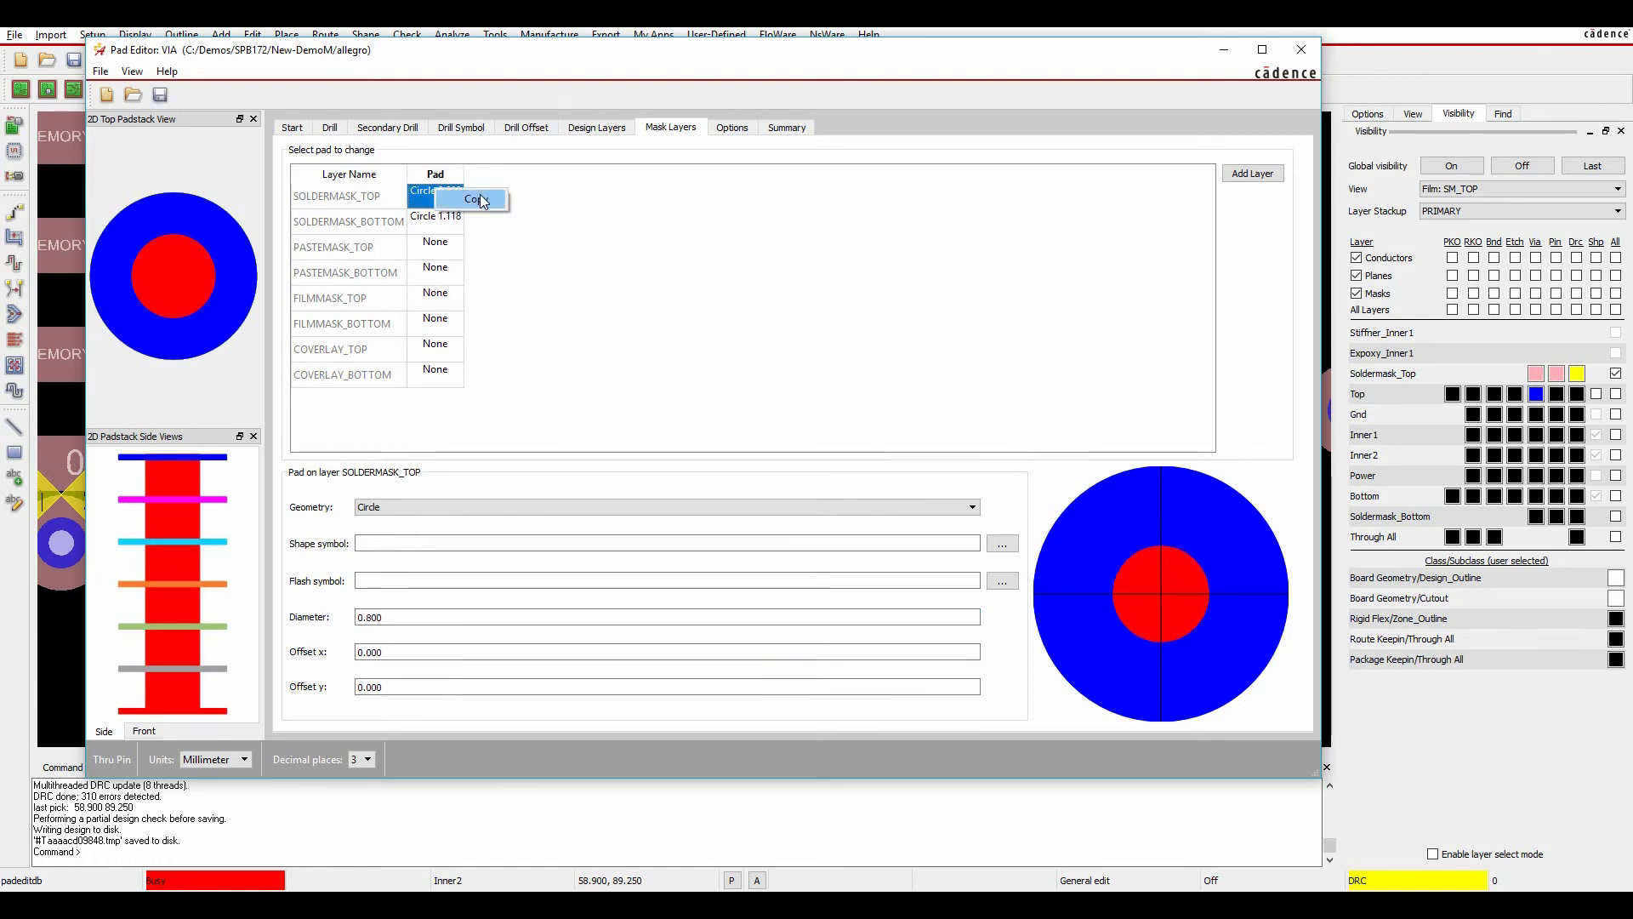
{"action": "left_click", "coordinate": [480, 205]}
{"action": "right_click", "coordinate": [436, 219]}
{"action": "left_click", "coordinate": [477, 248]}
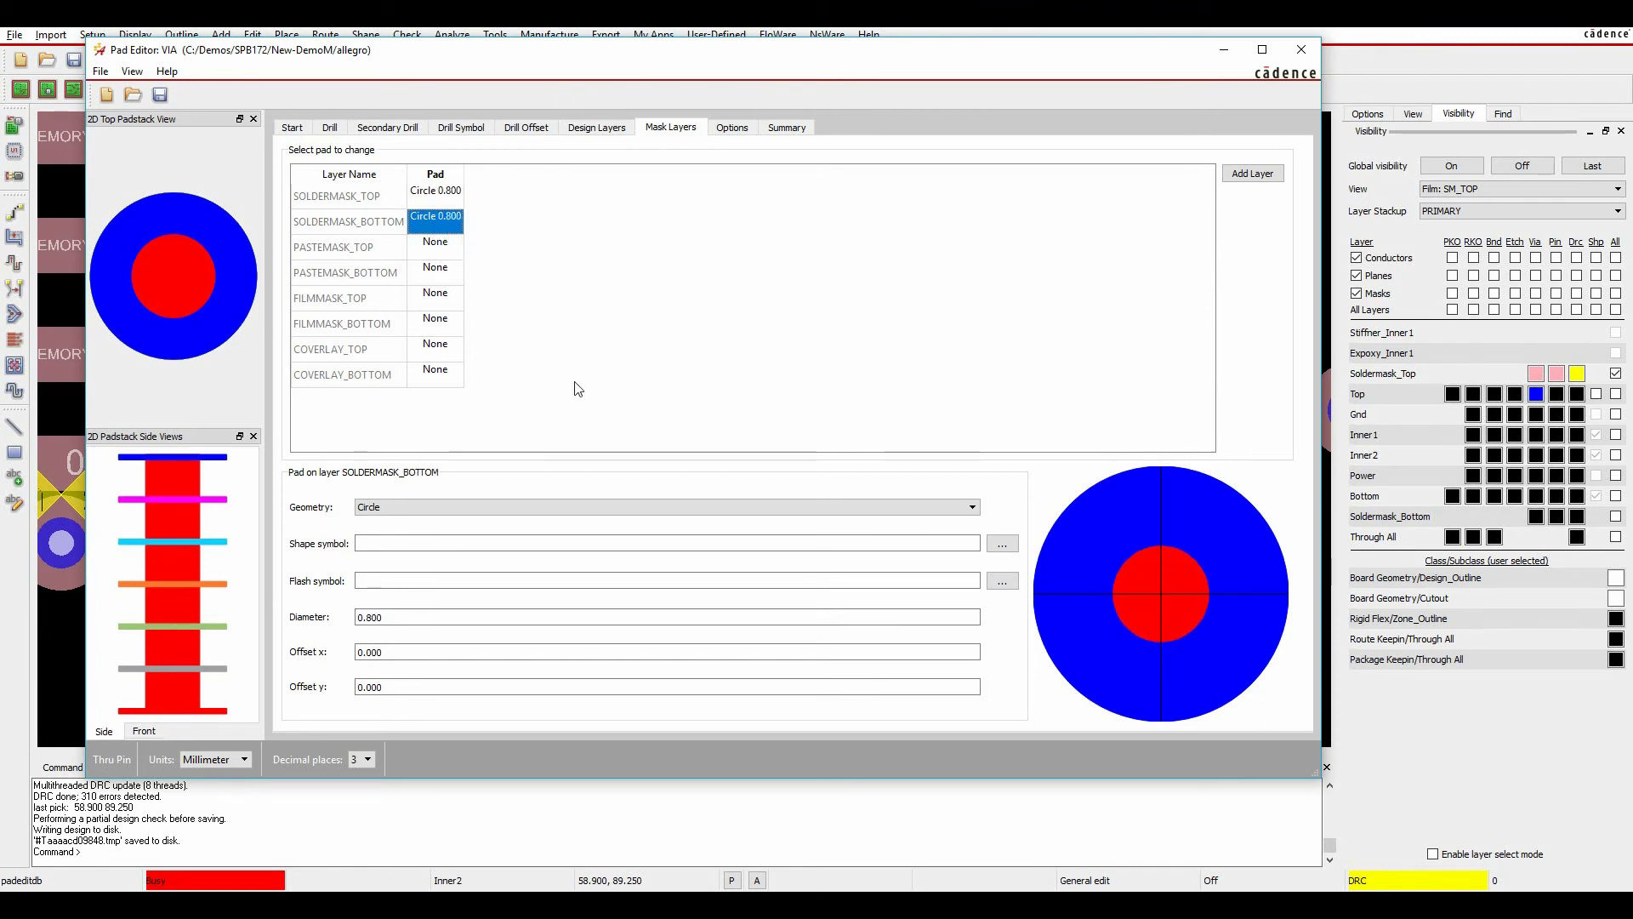
Update the edited via padstack to the design, exit the pad editor and rerun the DRC on the board
{"action": "left_click", "coordinate": [100, 71]}
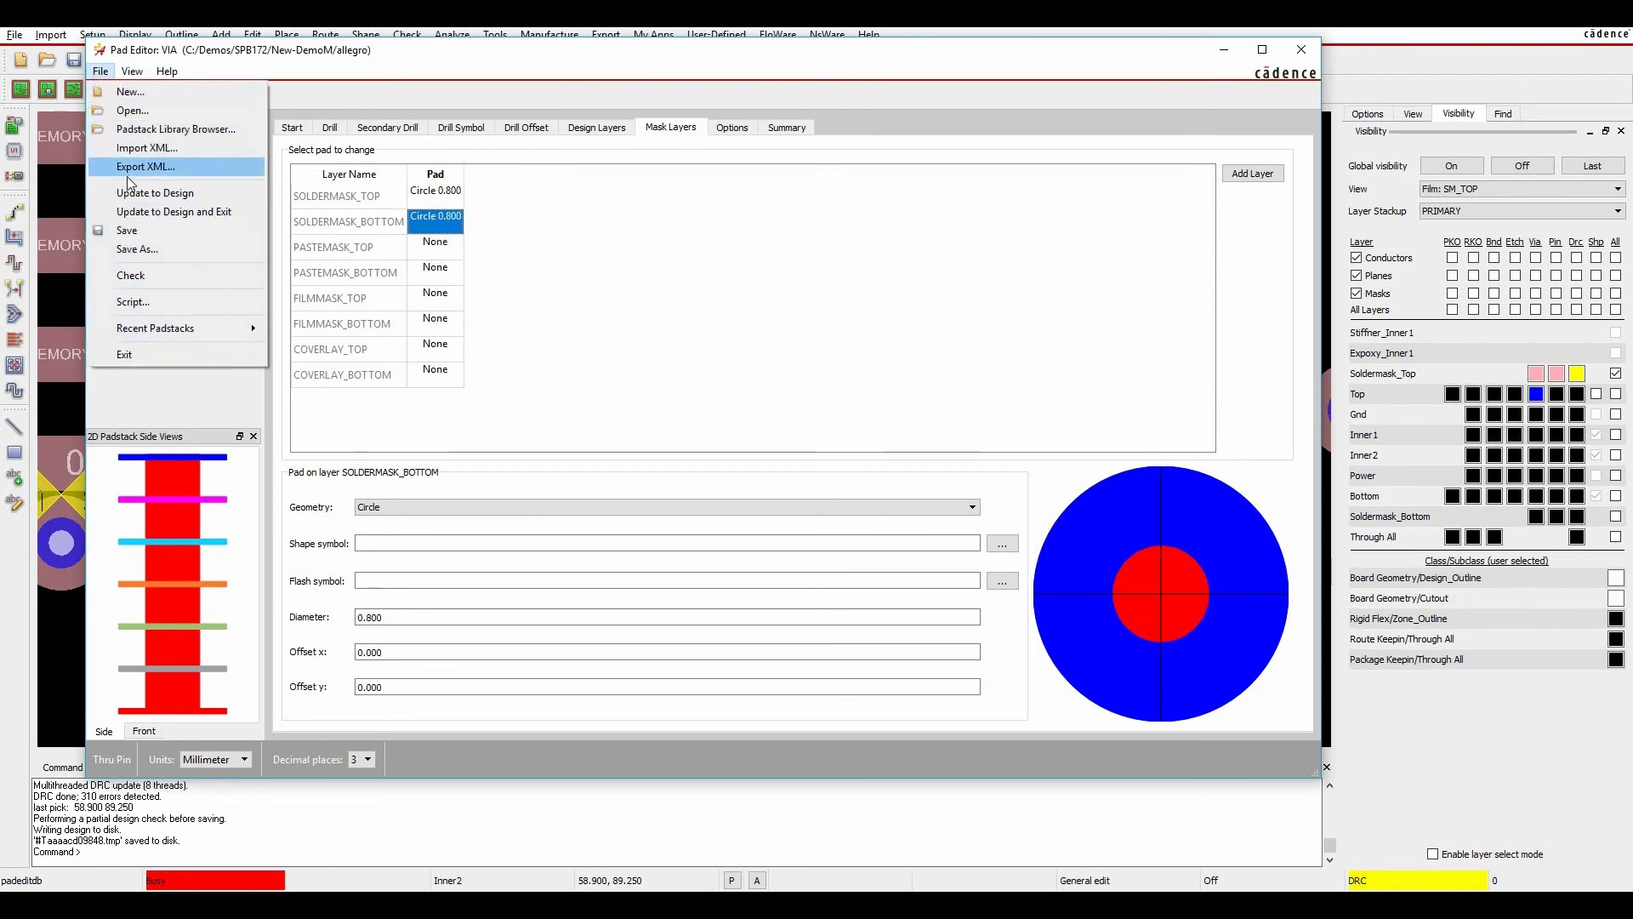
{"action": "left_click", "coordinate": [133, 214]}
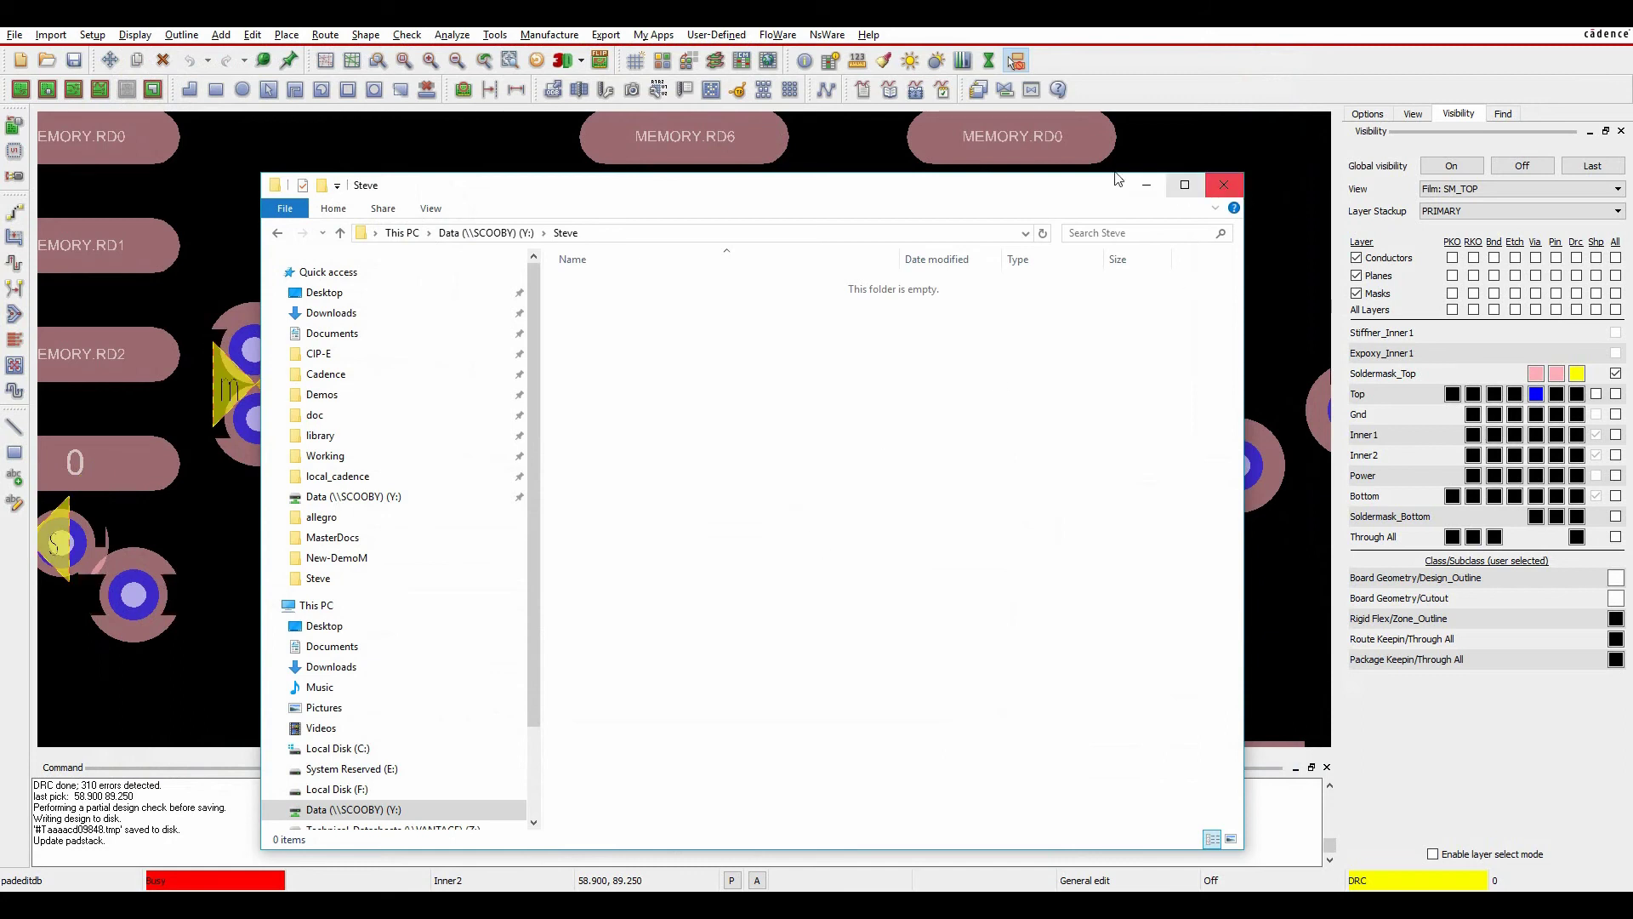
{"action": "left_click", "coordinate": [1147, 186]}
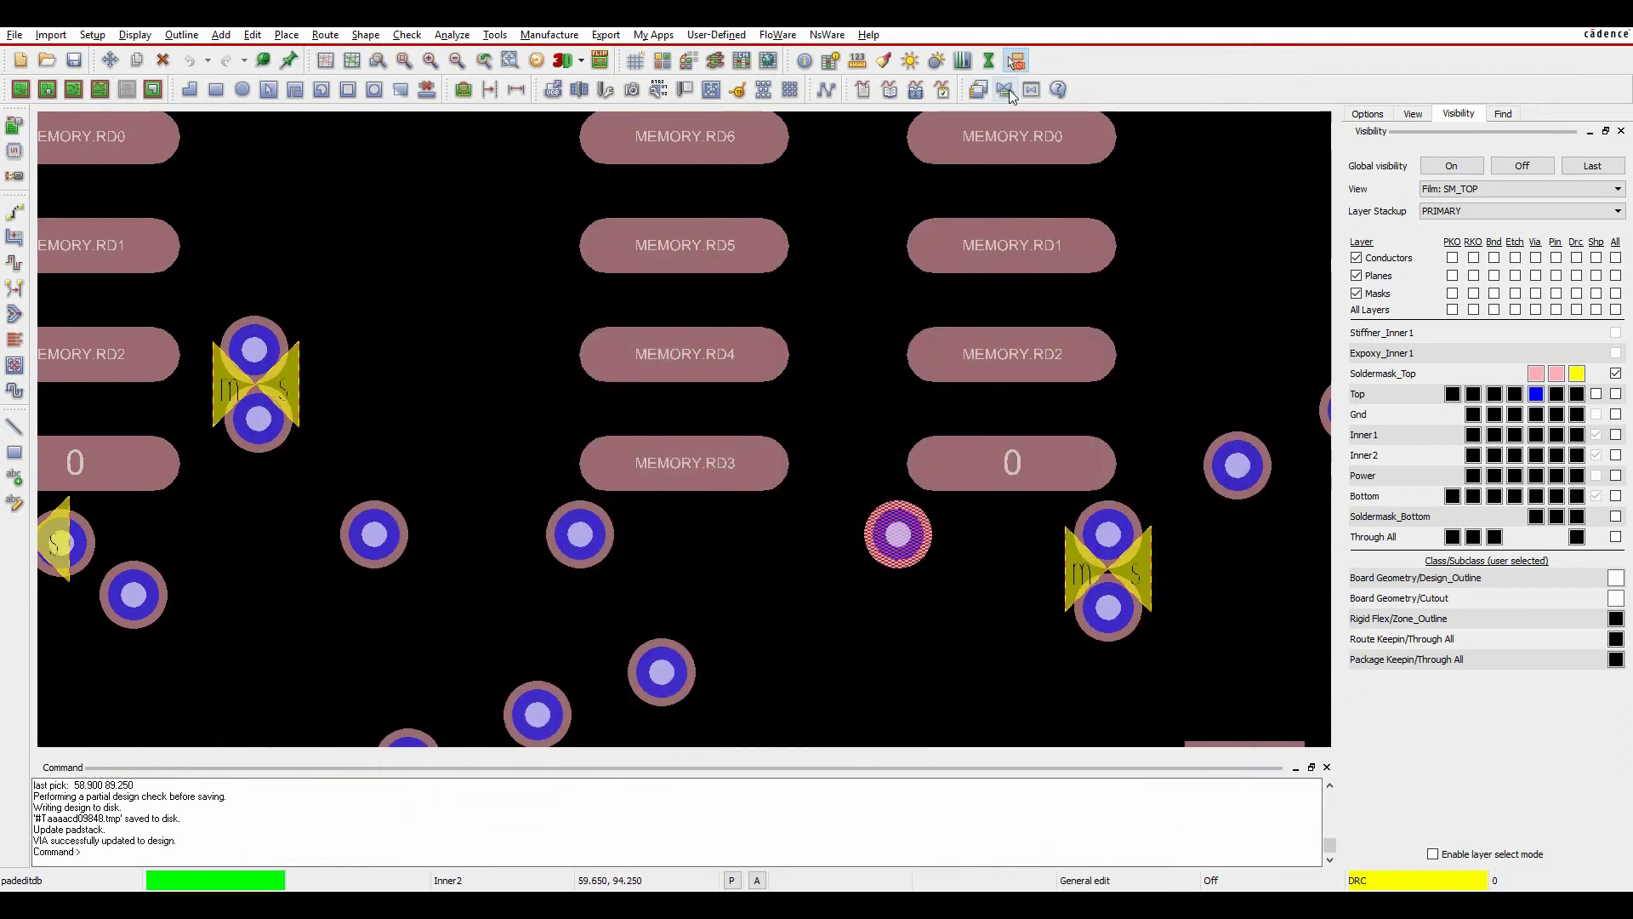
{"action": "left_click", "coordinate": [1008, 90]}
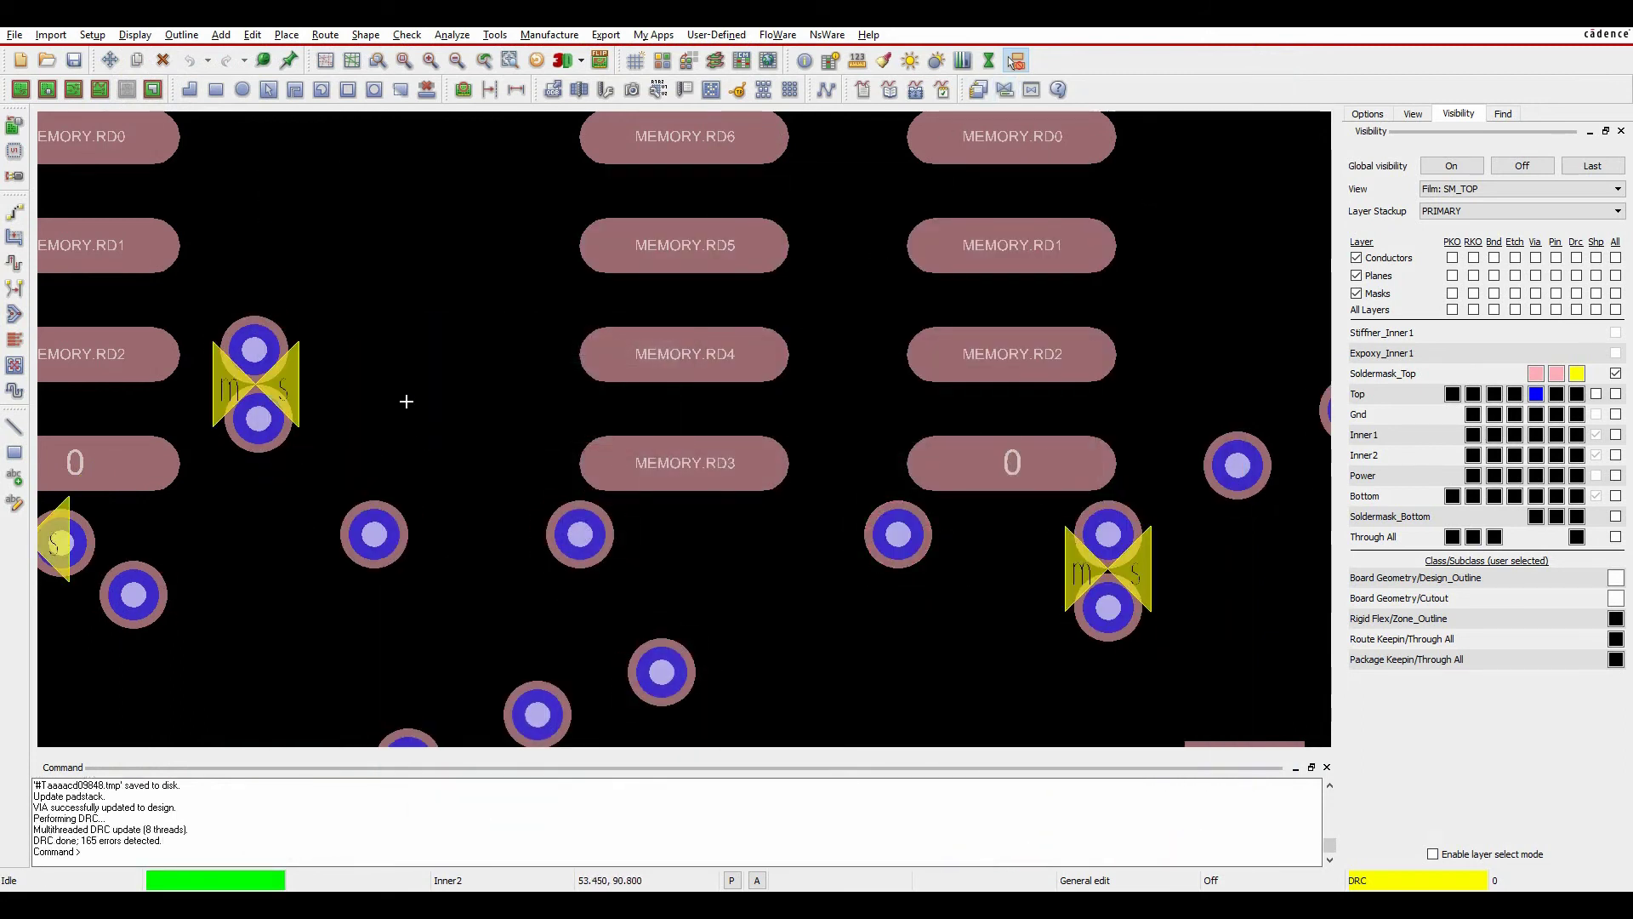
Examine the remaining mask sliver violations between neighbouring vias and around the Soldermask_Top shapes
{"action": "scroll", "coordinate": [285, 377], "scroll_direction": "down", "scroll_amount": 2}
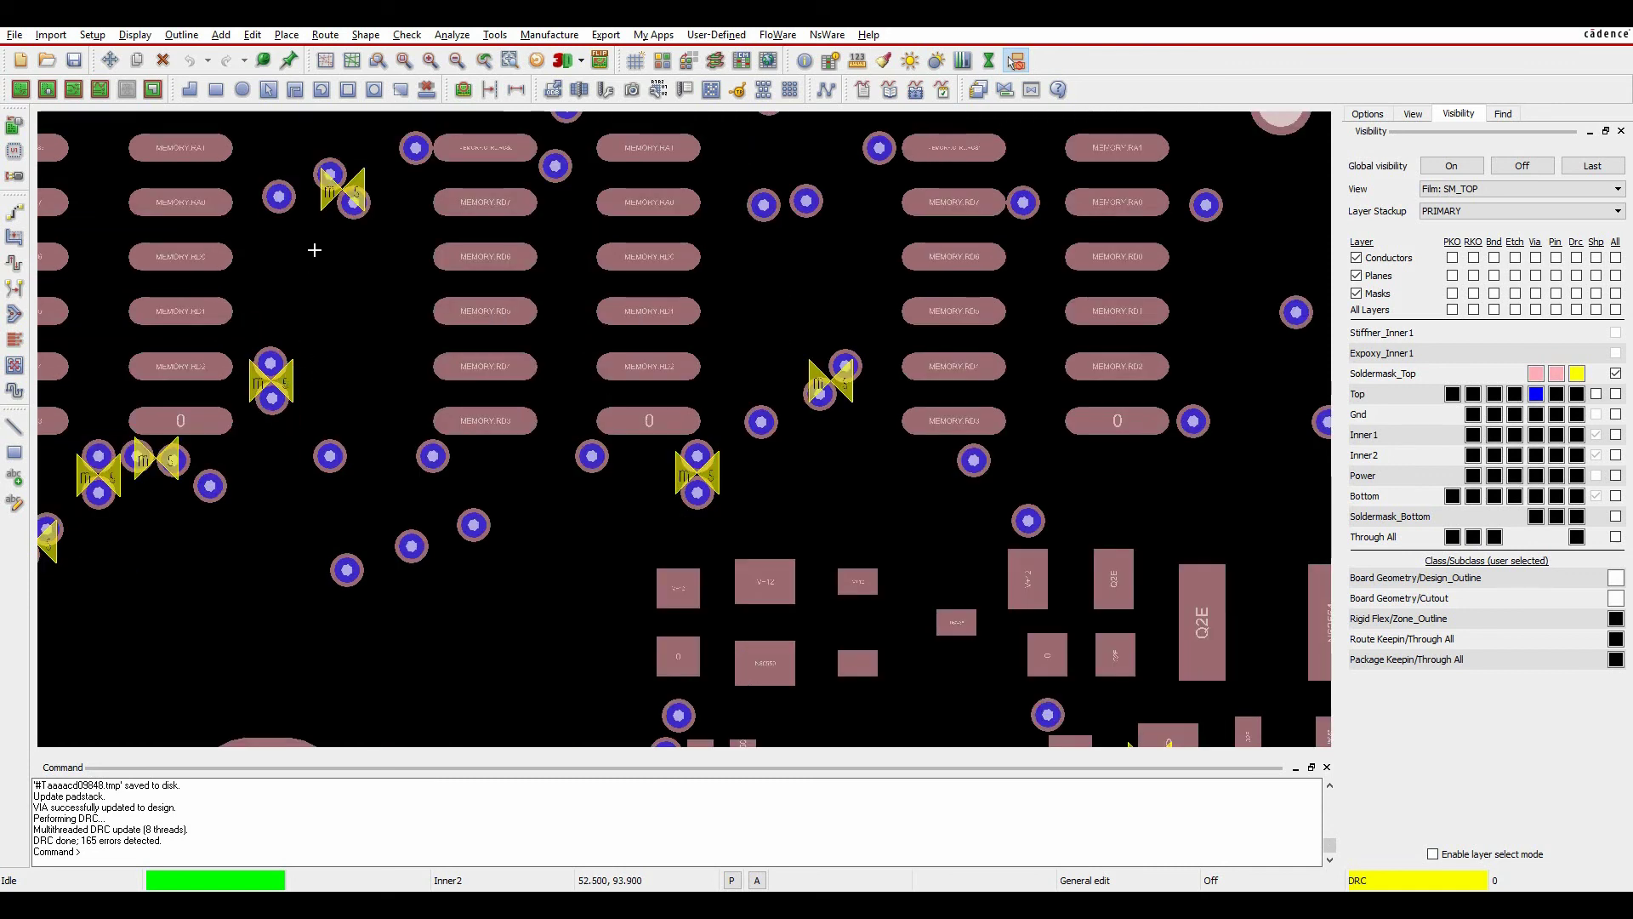
{"action": "scroll", "coordinate": [344, 187], "scroll_direction": "down", "scroll_amount": 2}
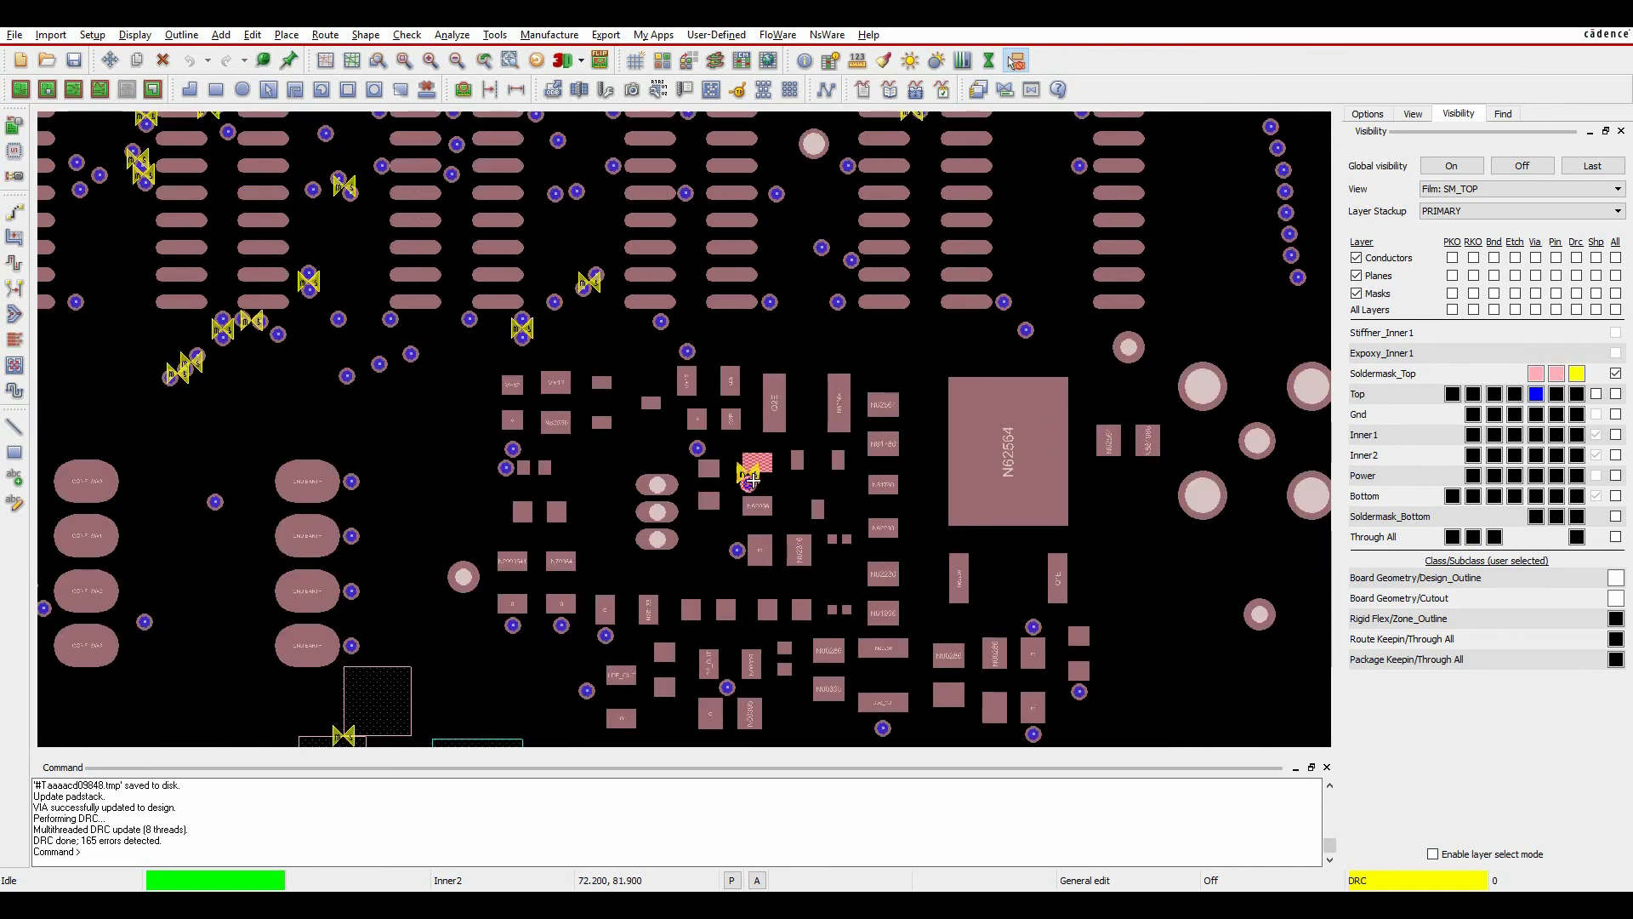
{"action": "scroll", "coordinate": [185, 367], "scroll_direction": "up", "scroll_amount": 8}
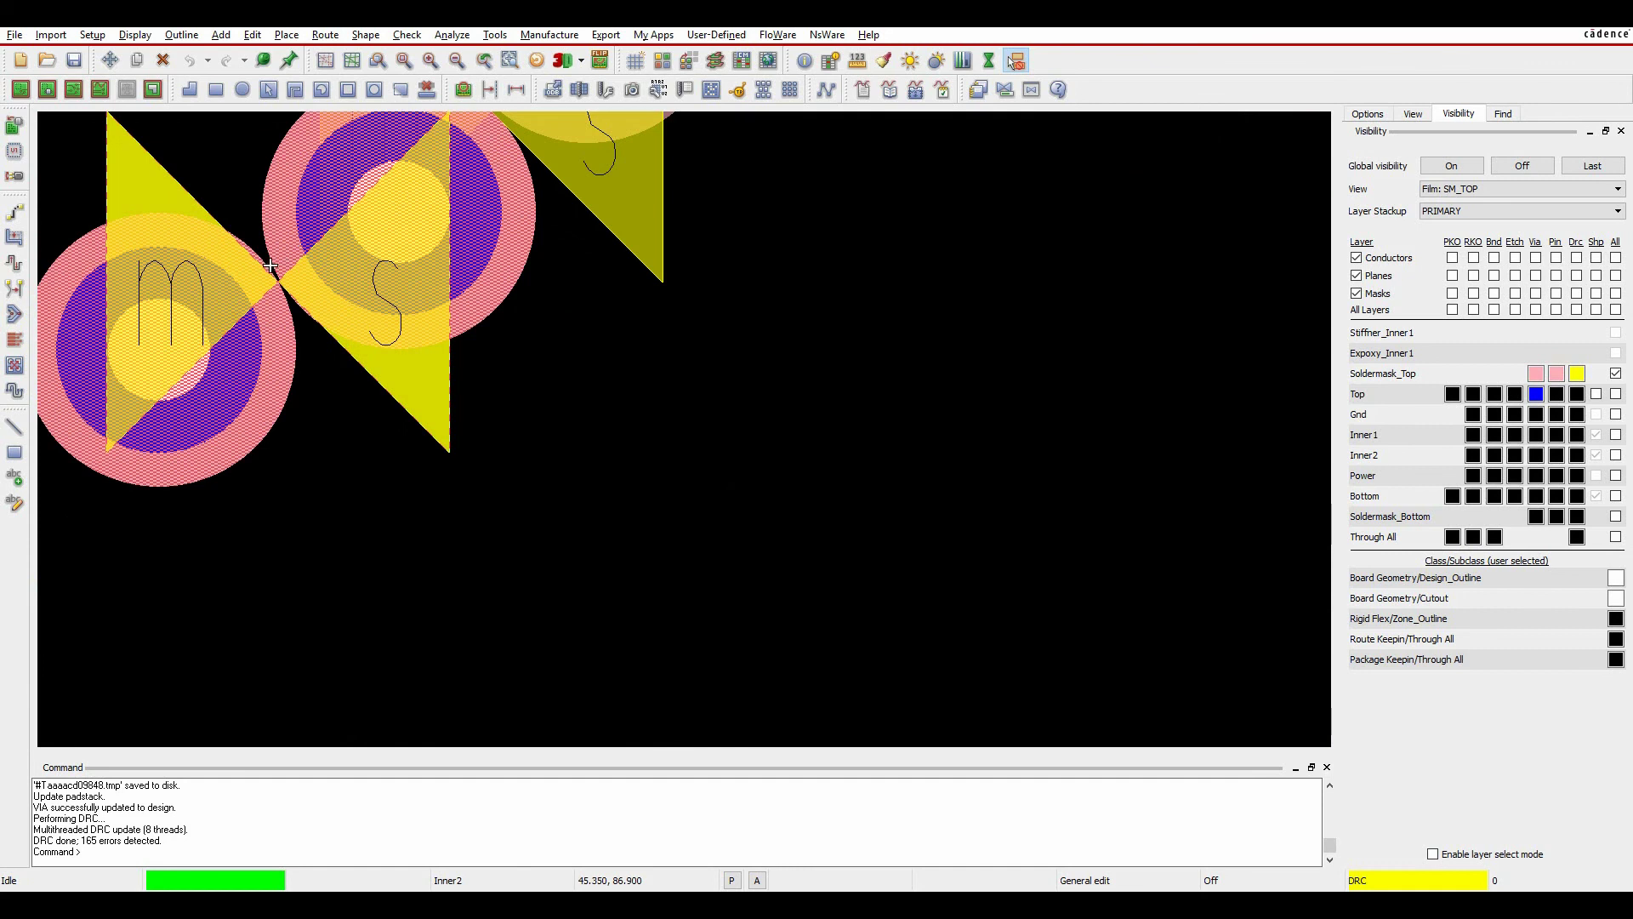
{"action": "scroll", "coordinate": [280, 286], "scroll_direction": "down", "scroll_amount": 6}
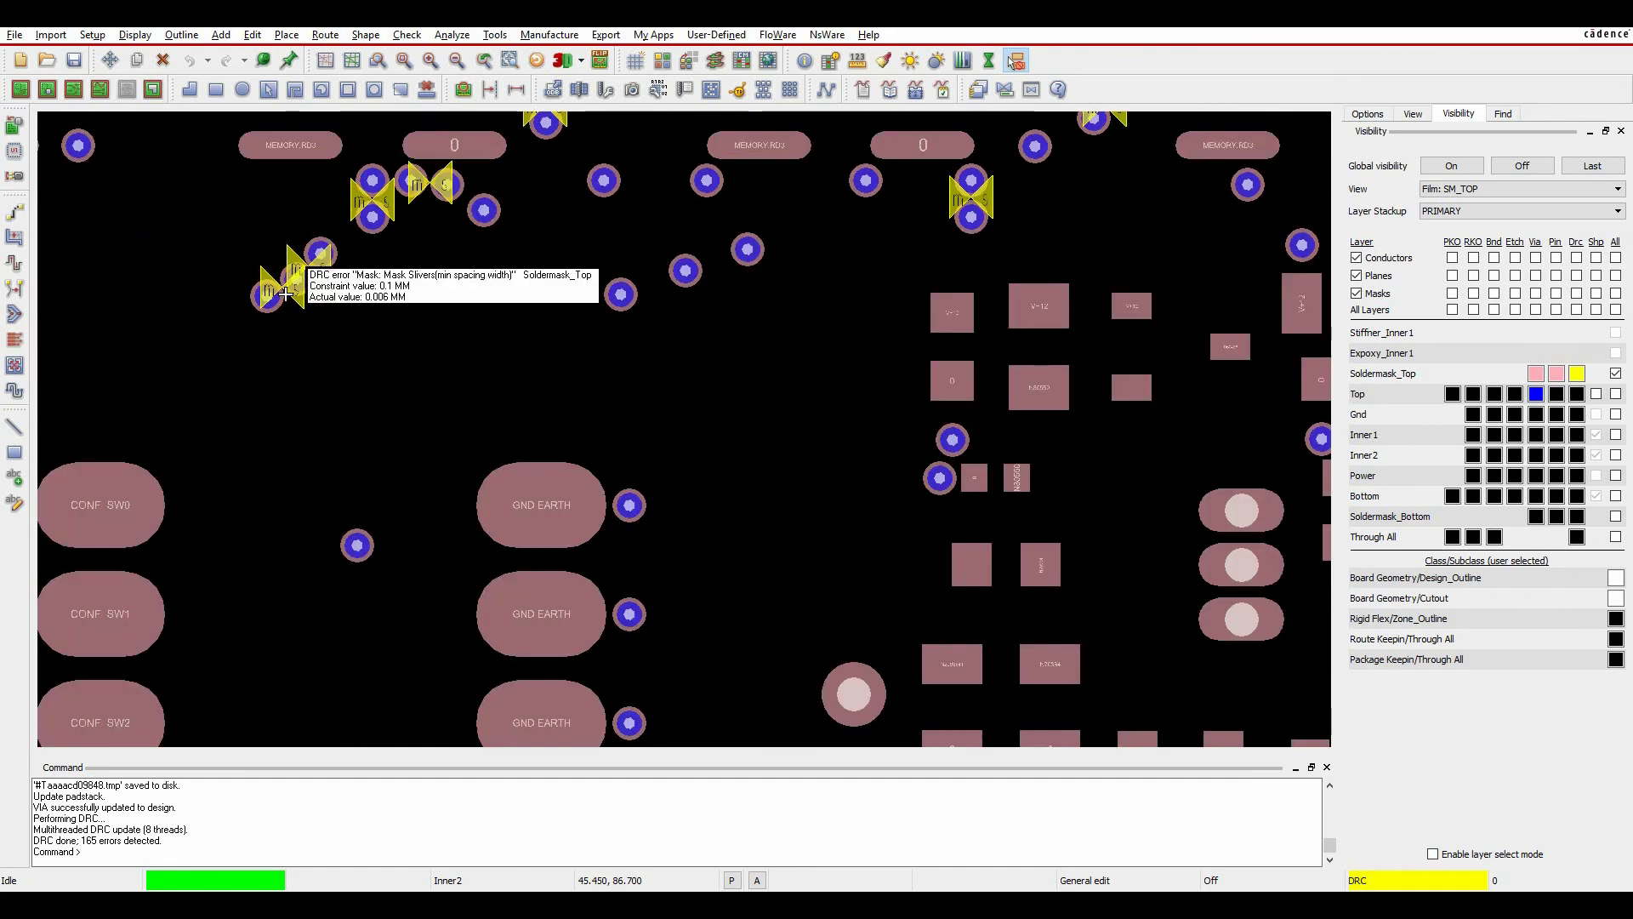
{"action": "scroll", "coordinate": [614, 423], "scroll_direction": "down", "scroll_amount": 2}
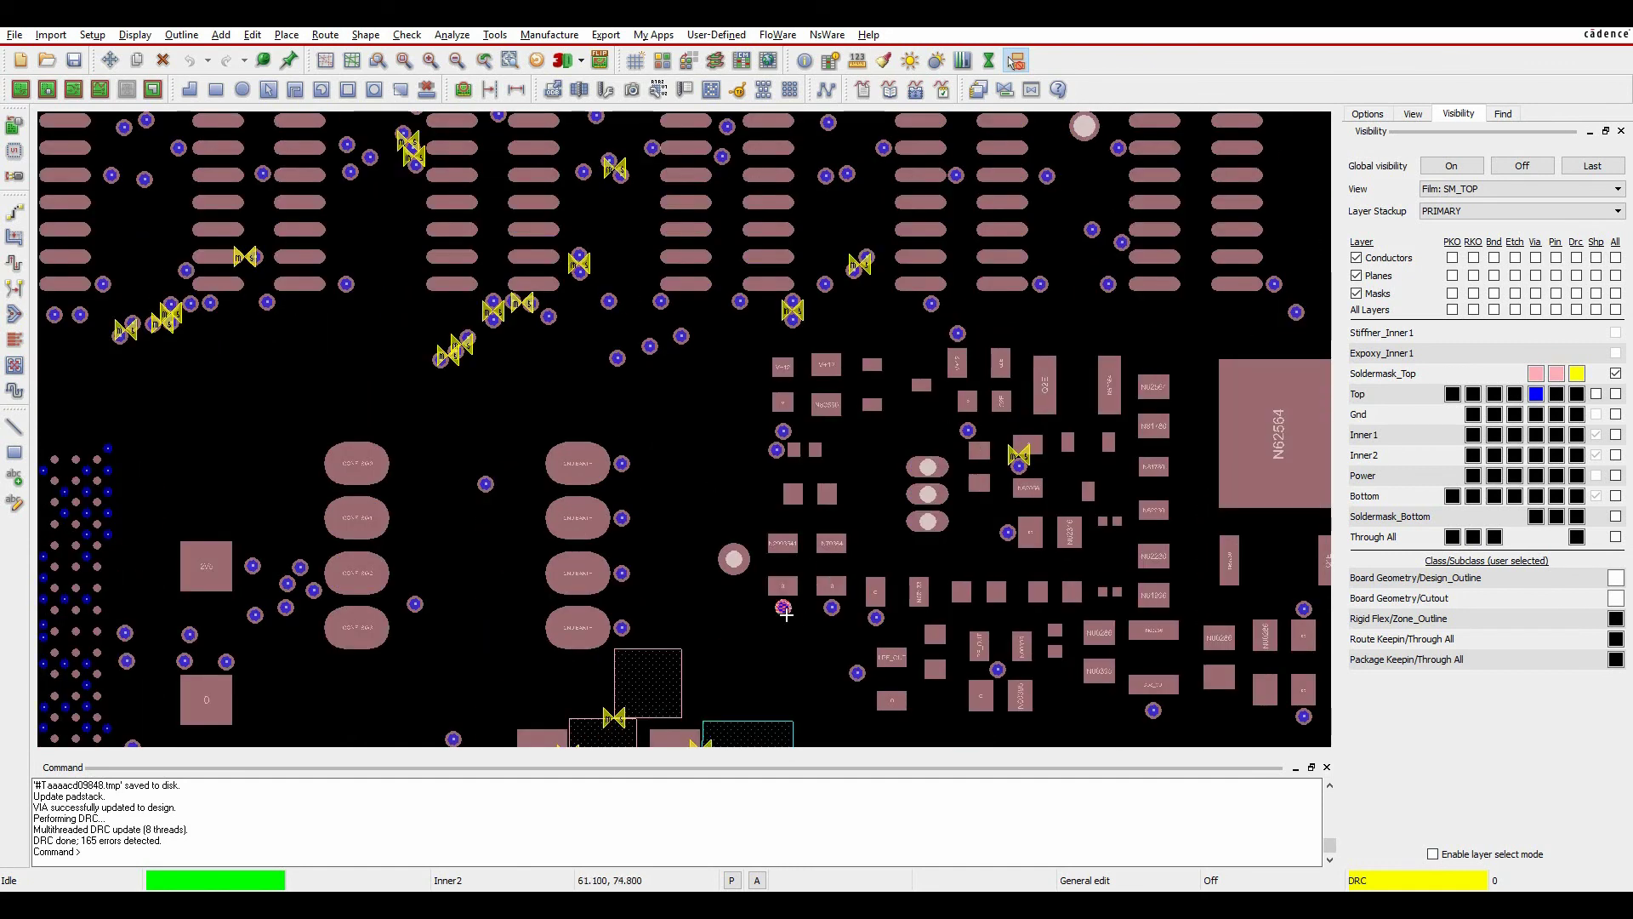
{"action": "middle_click_drag", "start_coordinate": [792, 640], "coordinate": [659, 317]}
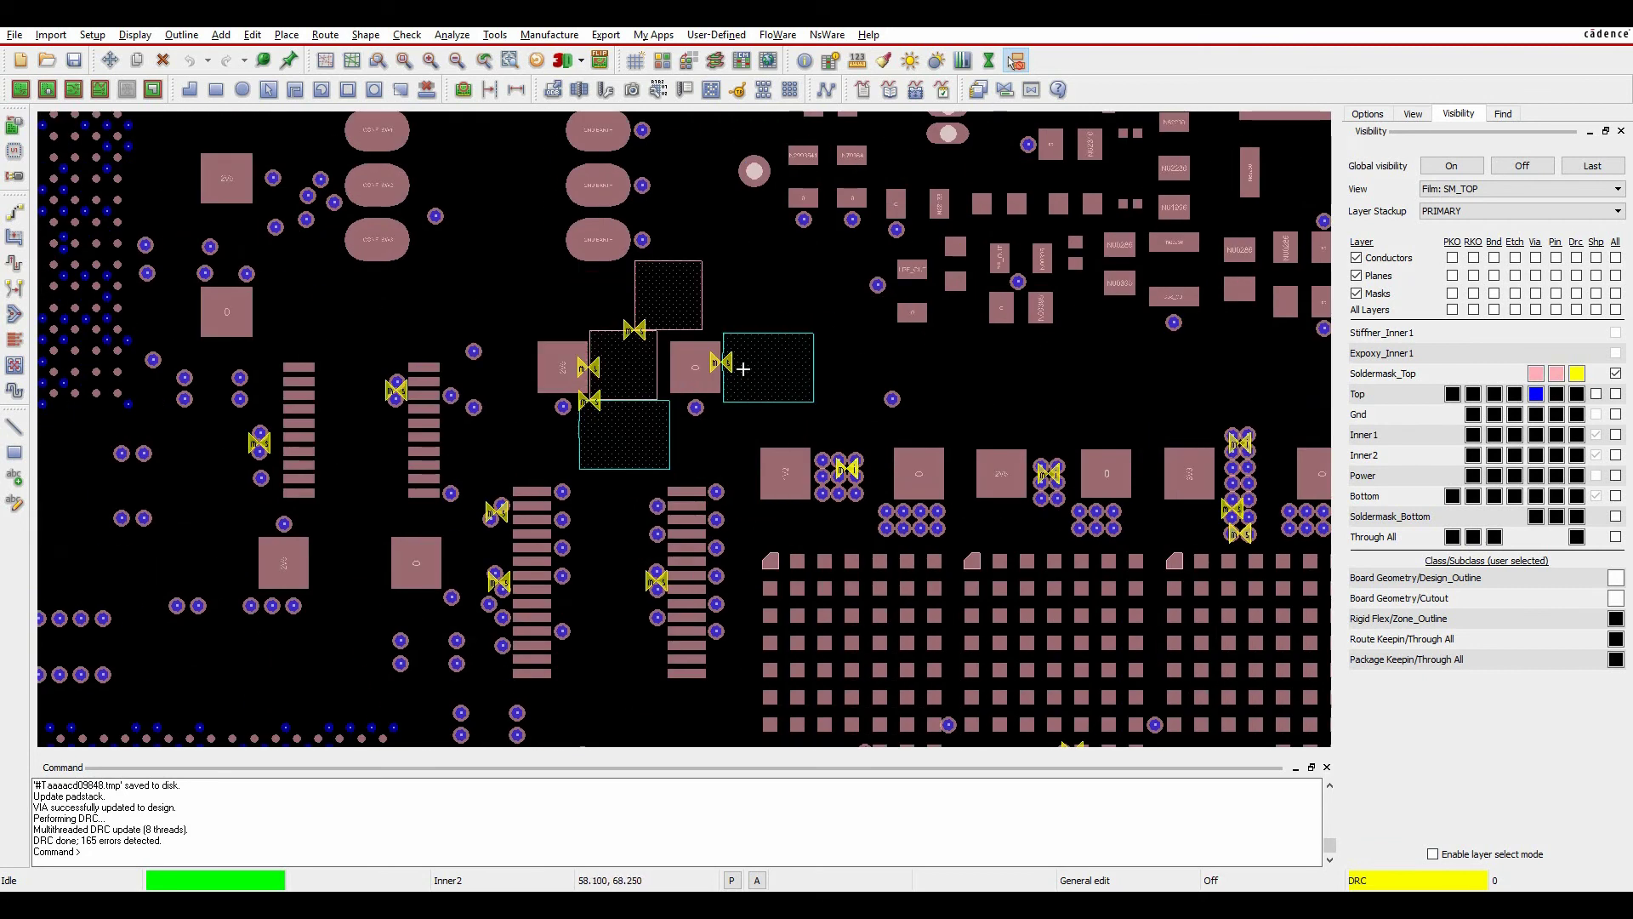
{"action": "scroll", "coordinate": [725, 361], "scroll_direction": "up", "scroll_amount": 2}
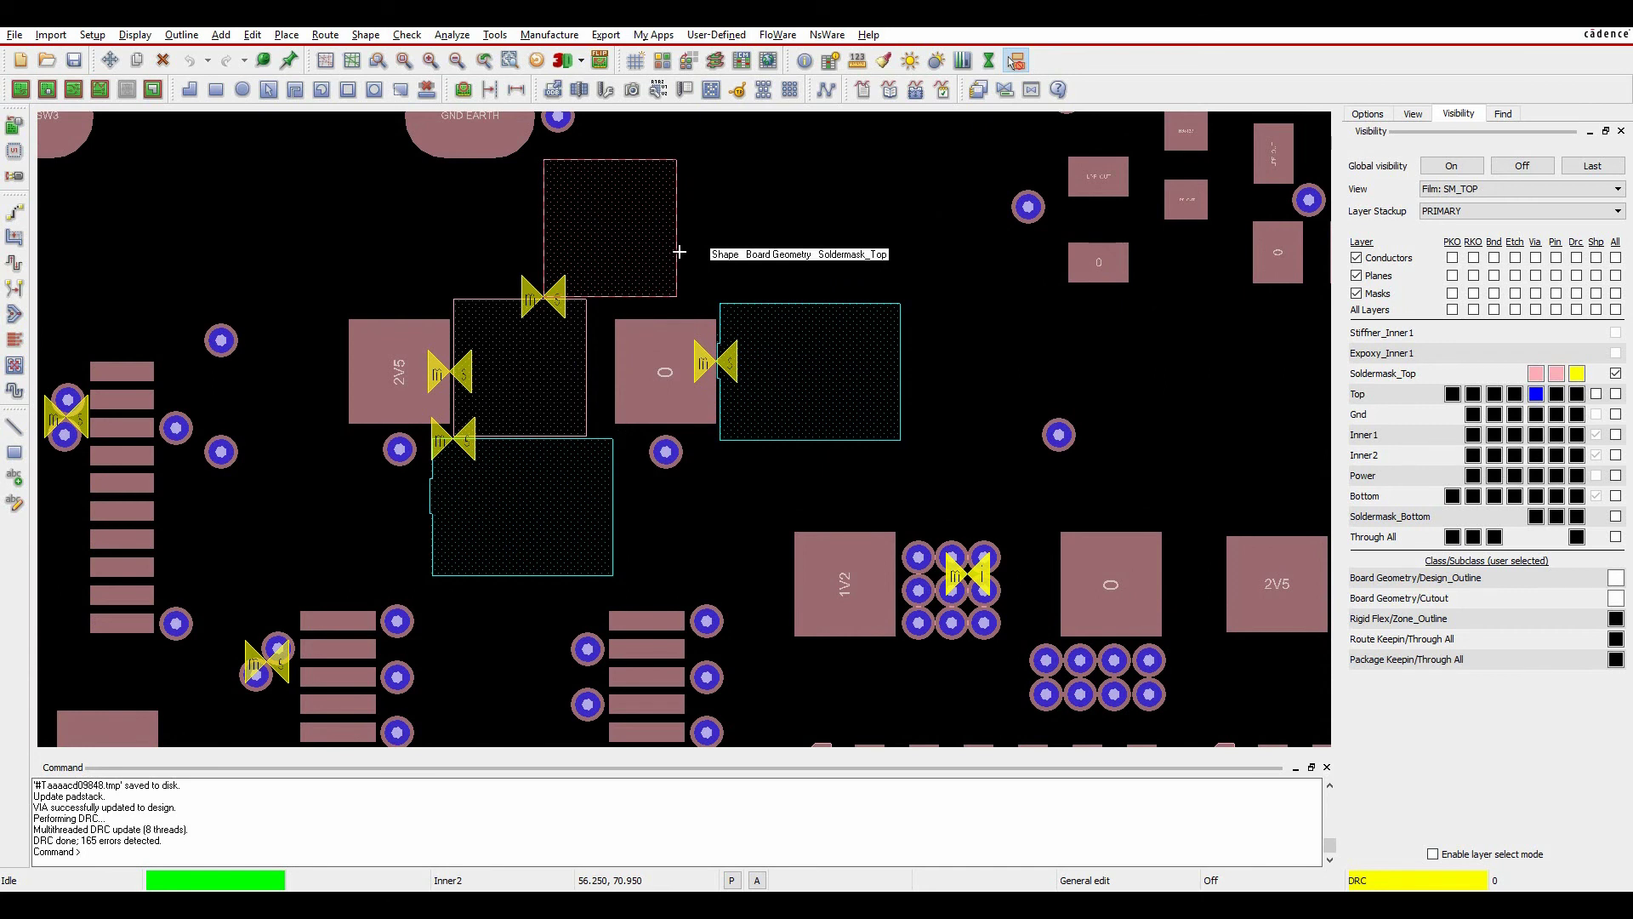
Delete the four rectangular Soldermask_Top shapes around the neighbouring 2V5 and 0 pads that cause mask sliver violations
{"action": "key", "text": "Delete"}
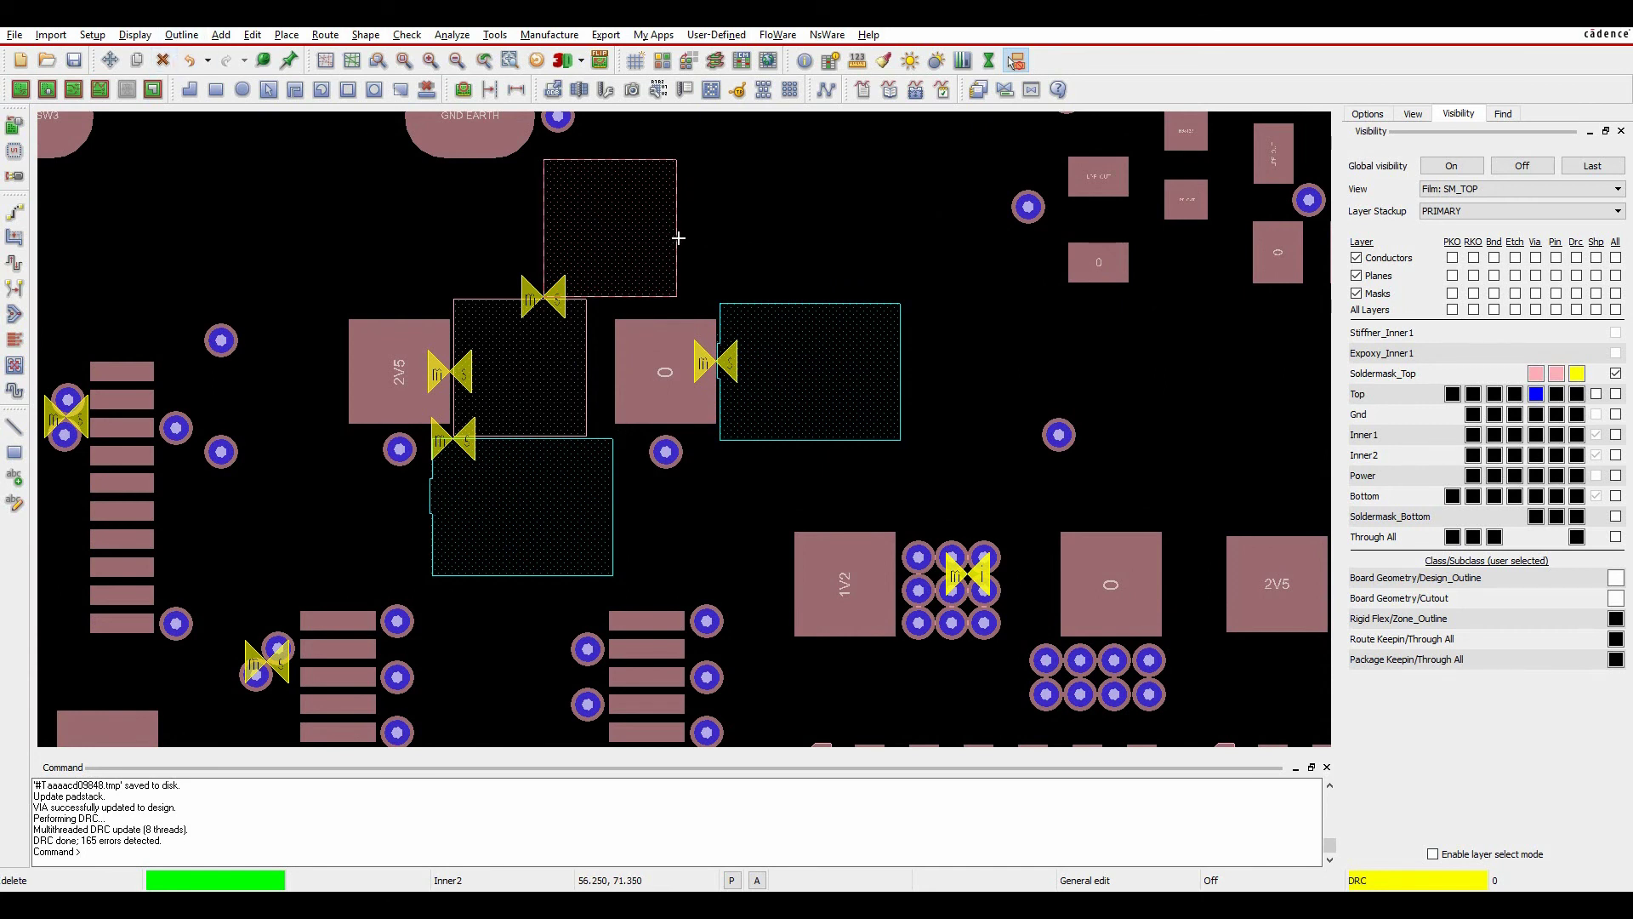
{"action": "left_click", "coordinate": [678, 238]}
{"action": "left_click", "coordinate": [774, 303]}
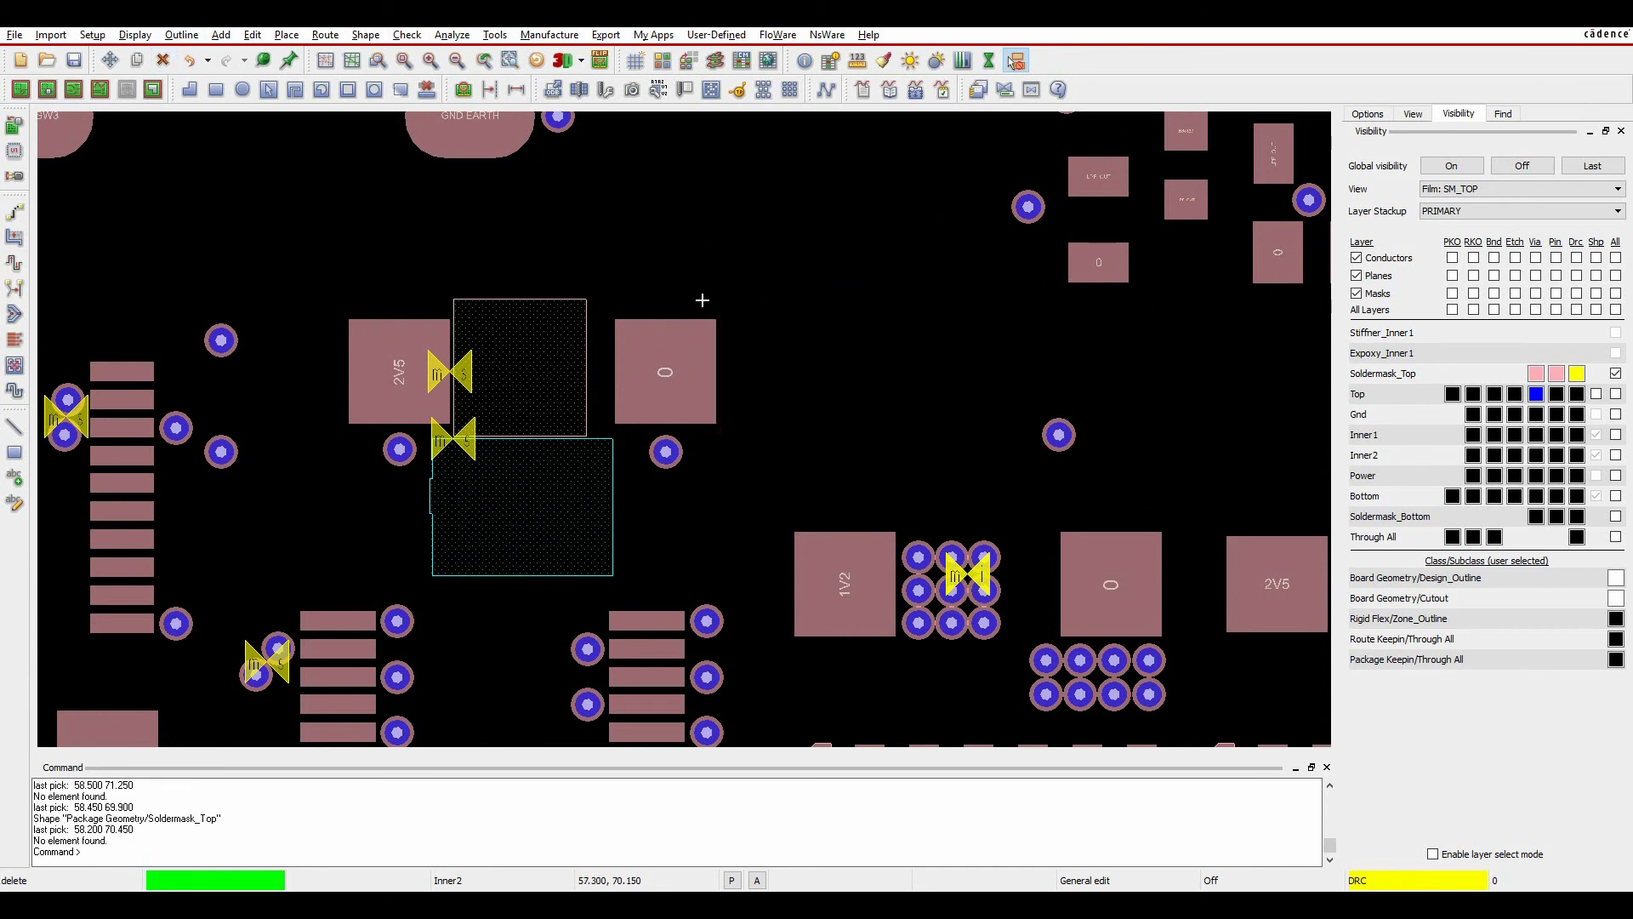
{"action": "left_click", "coordinate": [558, 311]}
{"action": "left_click", "coordinate": [547, 251]}
{"action": "left_click", "coordinate": [515, 440]}
{"action": "left_click", "coordinate": [511, 281]}
{"action": "right_click", "coordinate": [510, 284]}
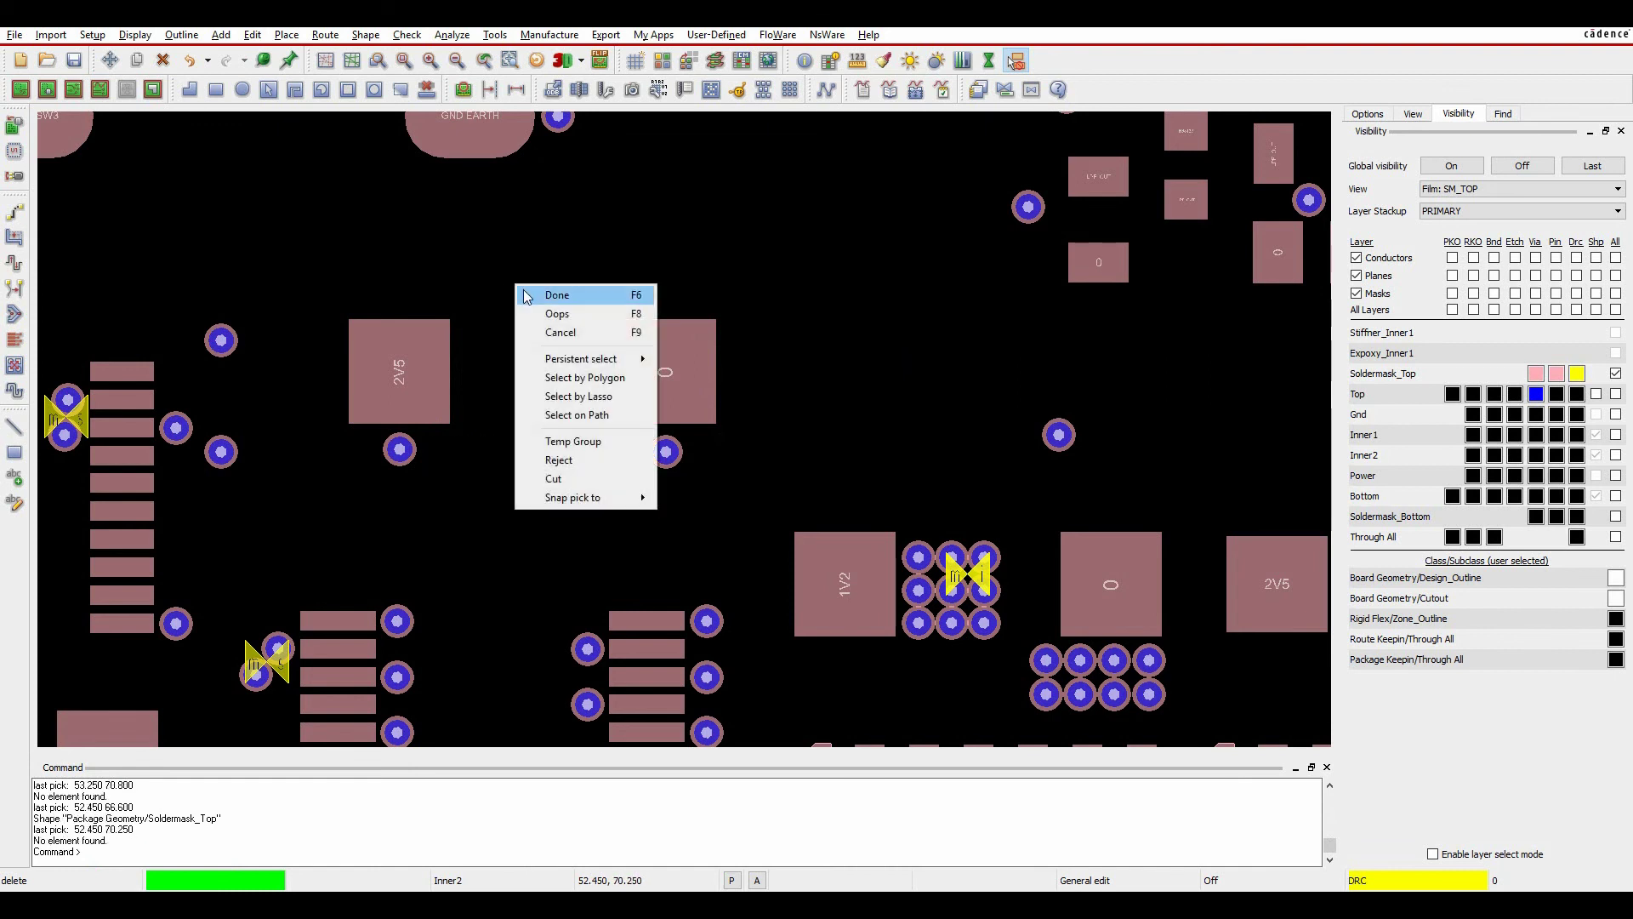
{"action": "left_click", "coordinate": [529, 294]}
Inspect the mask sliver violation between the via and pin A13, and survey the remaining DRC markers across the board
{"action": "scroll", "coordinate": [488, 625], "scroll_direction": "down", "scroll_amount": 3}
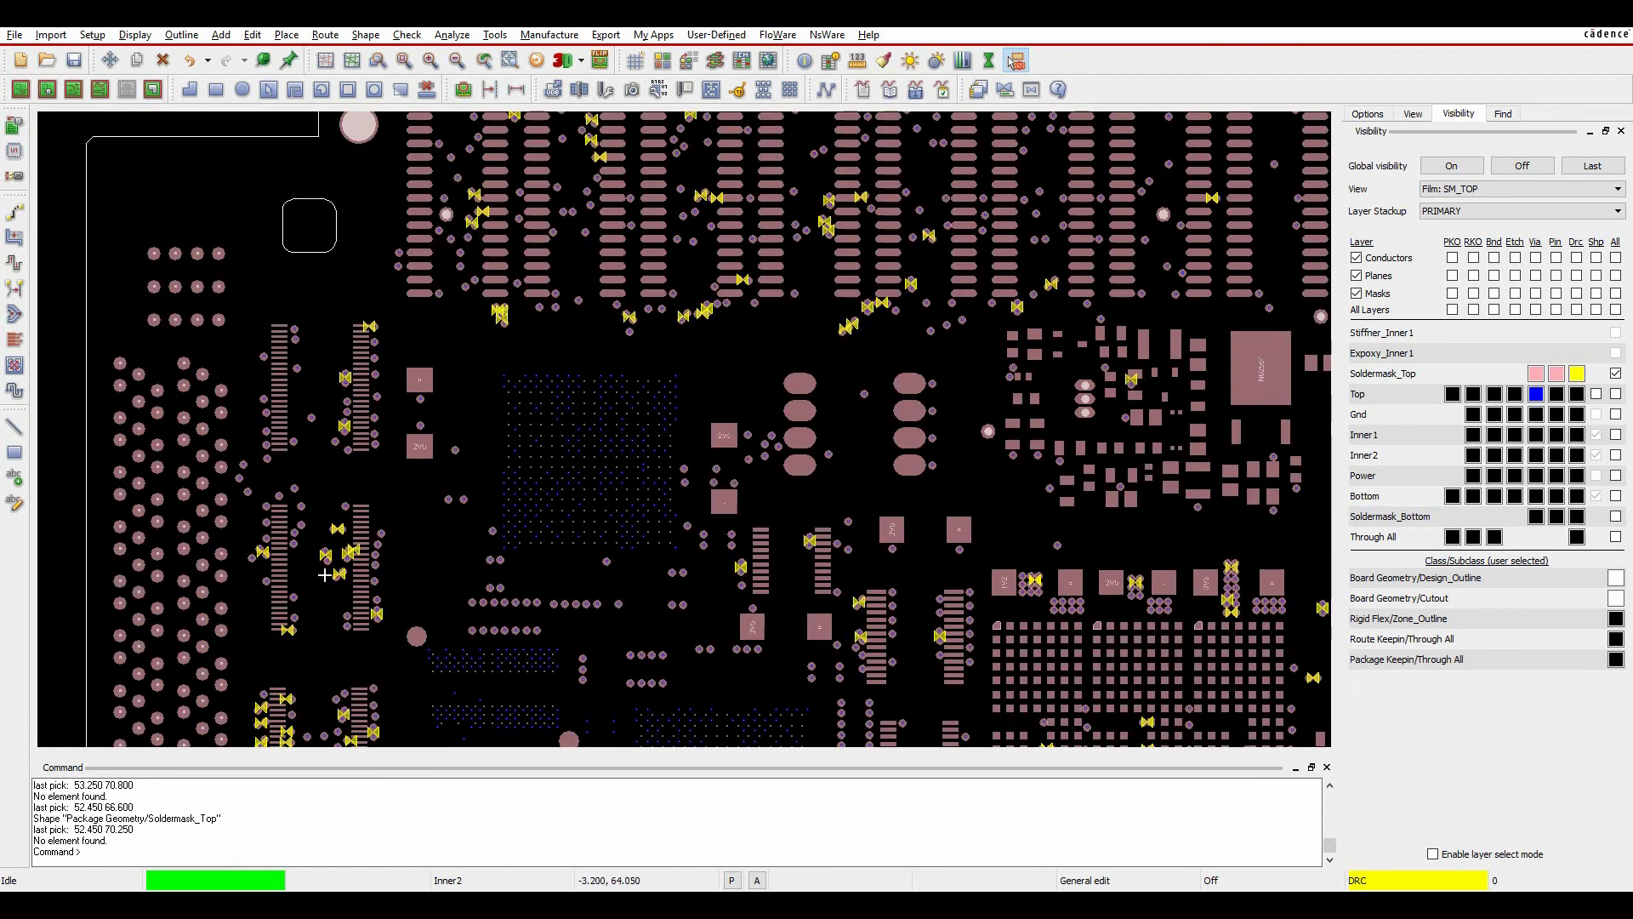
{"action": "scroll", "coordinate": [325, 575], "scroll_direction": "up", "scroll_amount": 3}
{"action": "scroll", "coordinate": [445, 483], "scroll_direction": "up", "scroll_amount": 3}
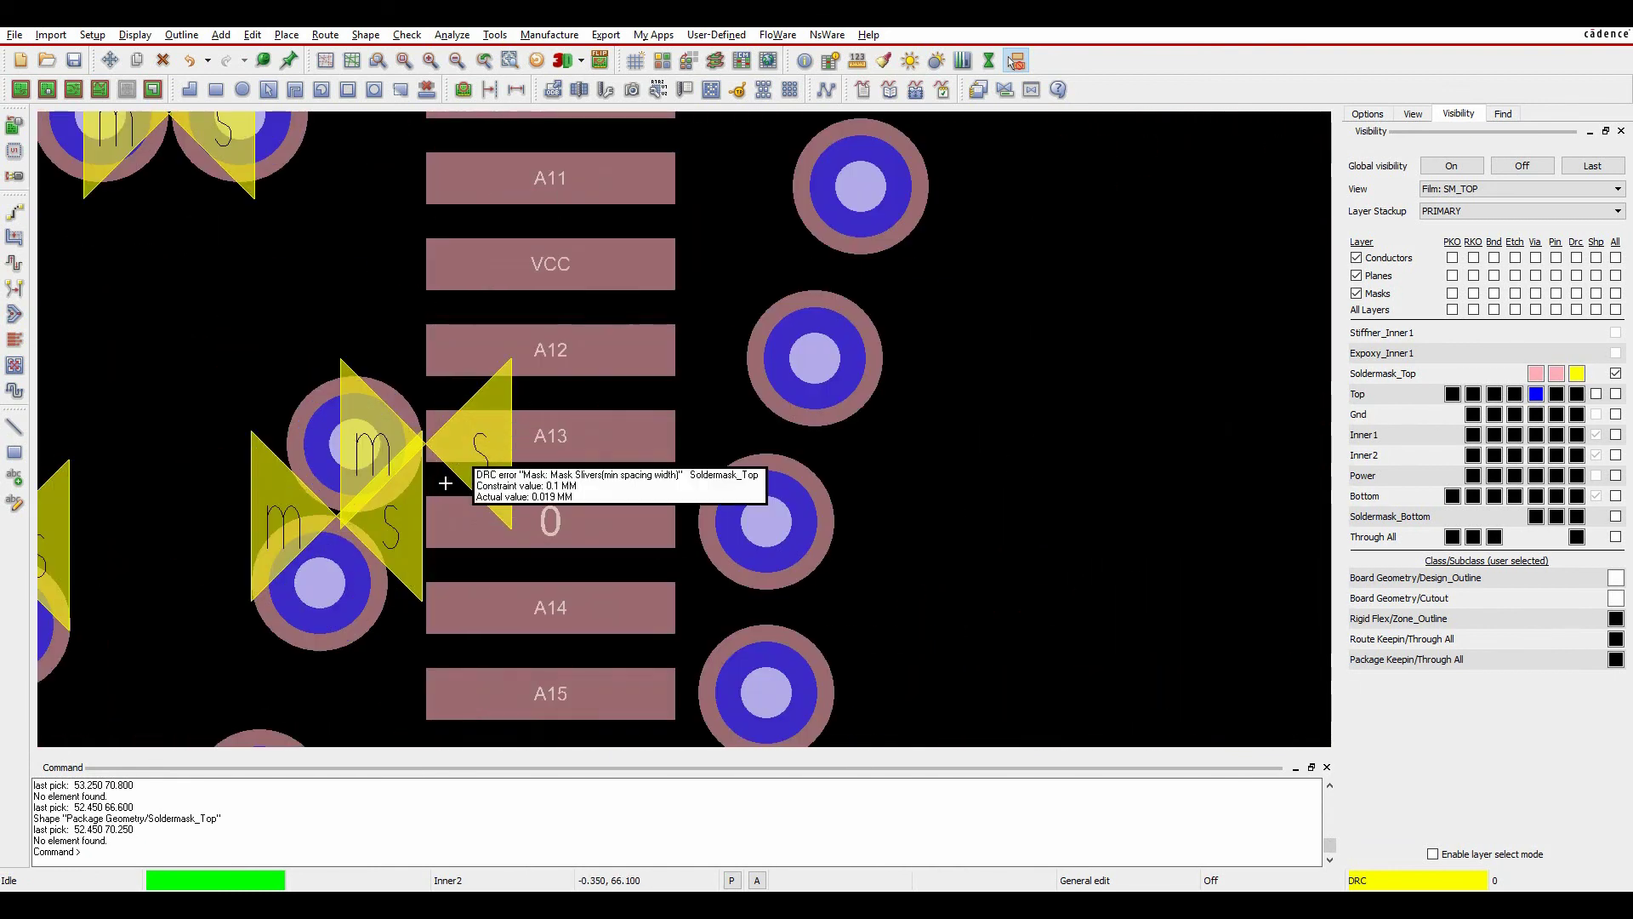
{"action": "scroll", "coordinate": [444, 483], "scroll_direction": "down", "scroll_amount": 5}
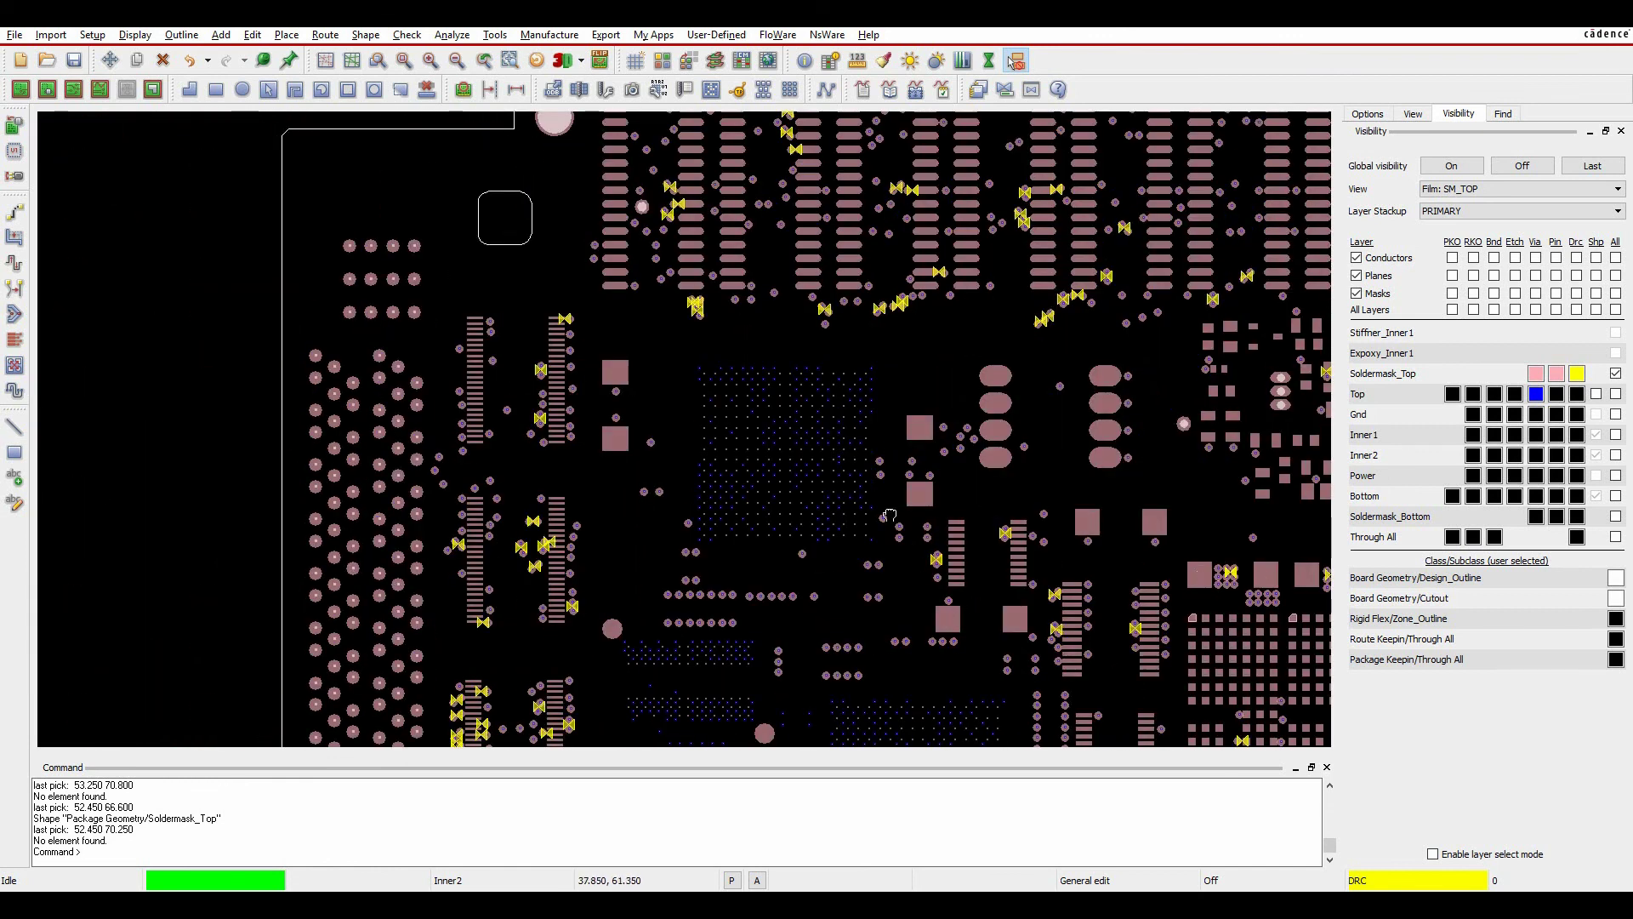
{"action": "middle_click_drag", "start_coordinate": [889, 515], "coordinate": [707, 460]}
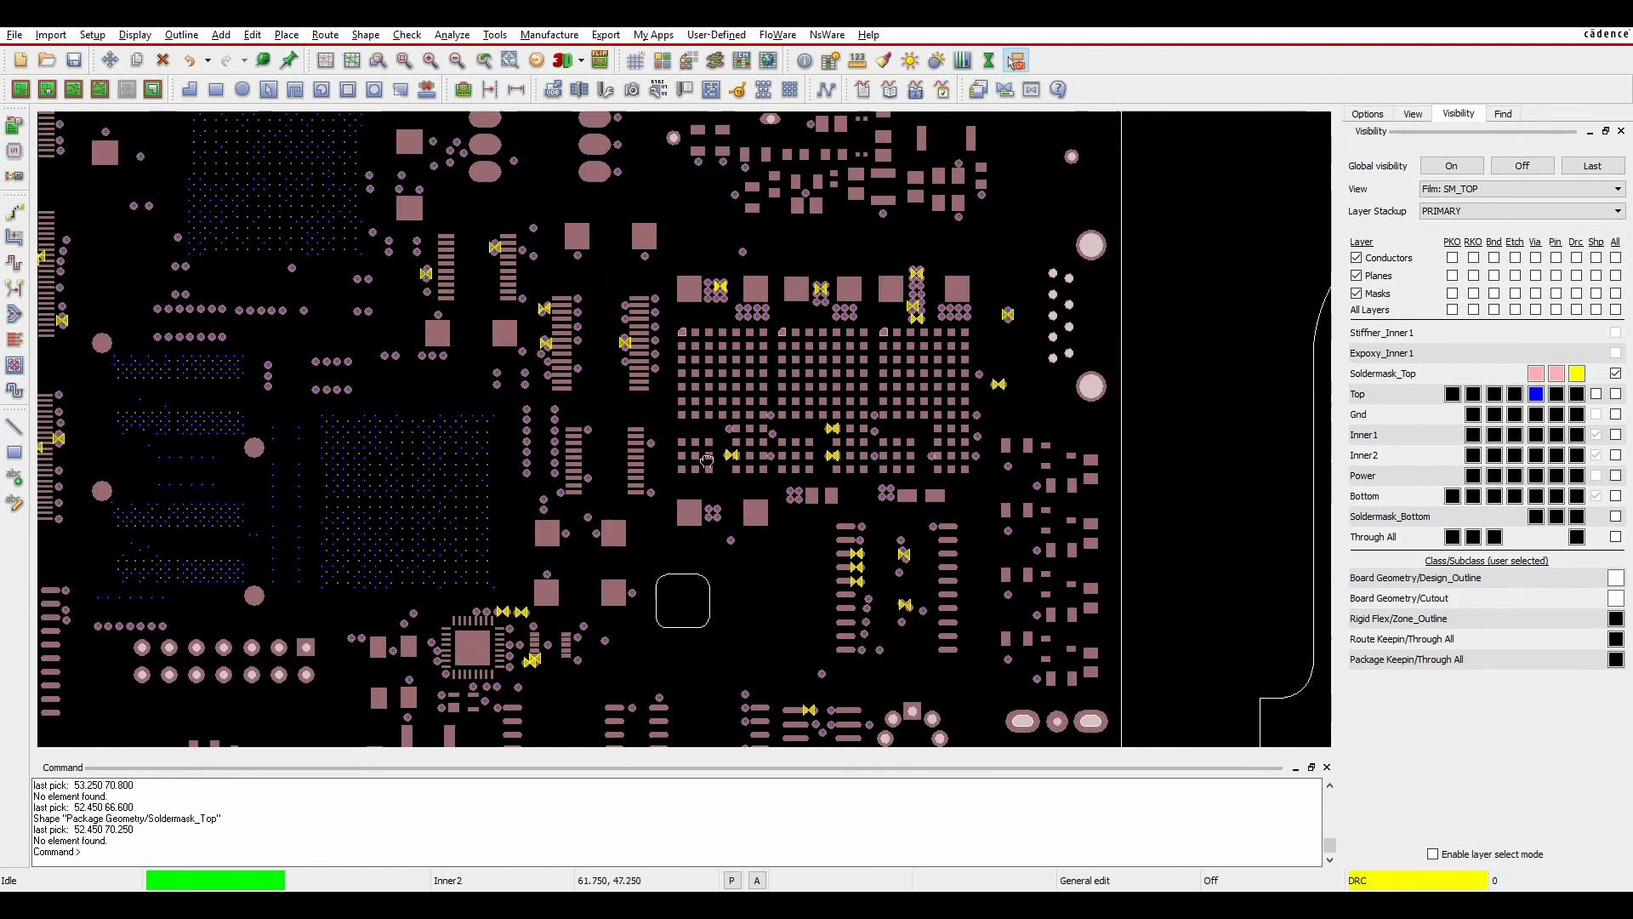
{"action": "mouse_move", "coordinate": [731, 468]}
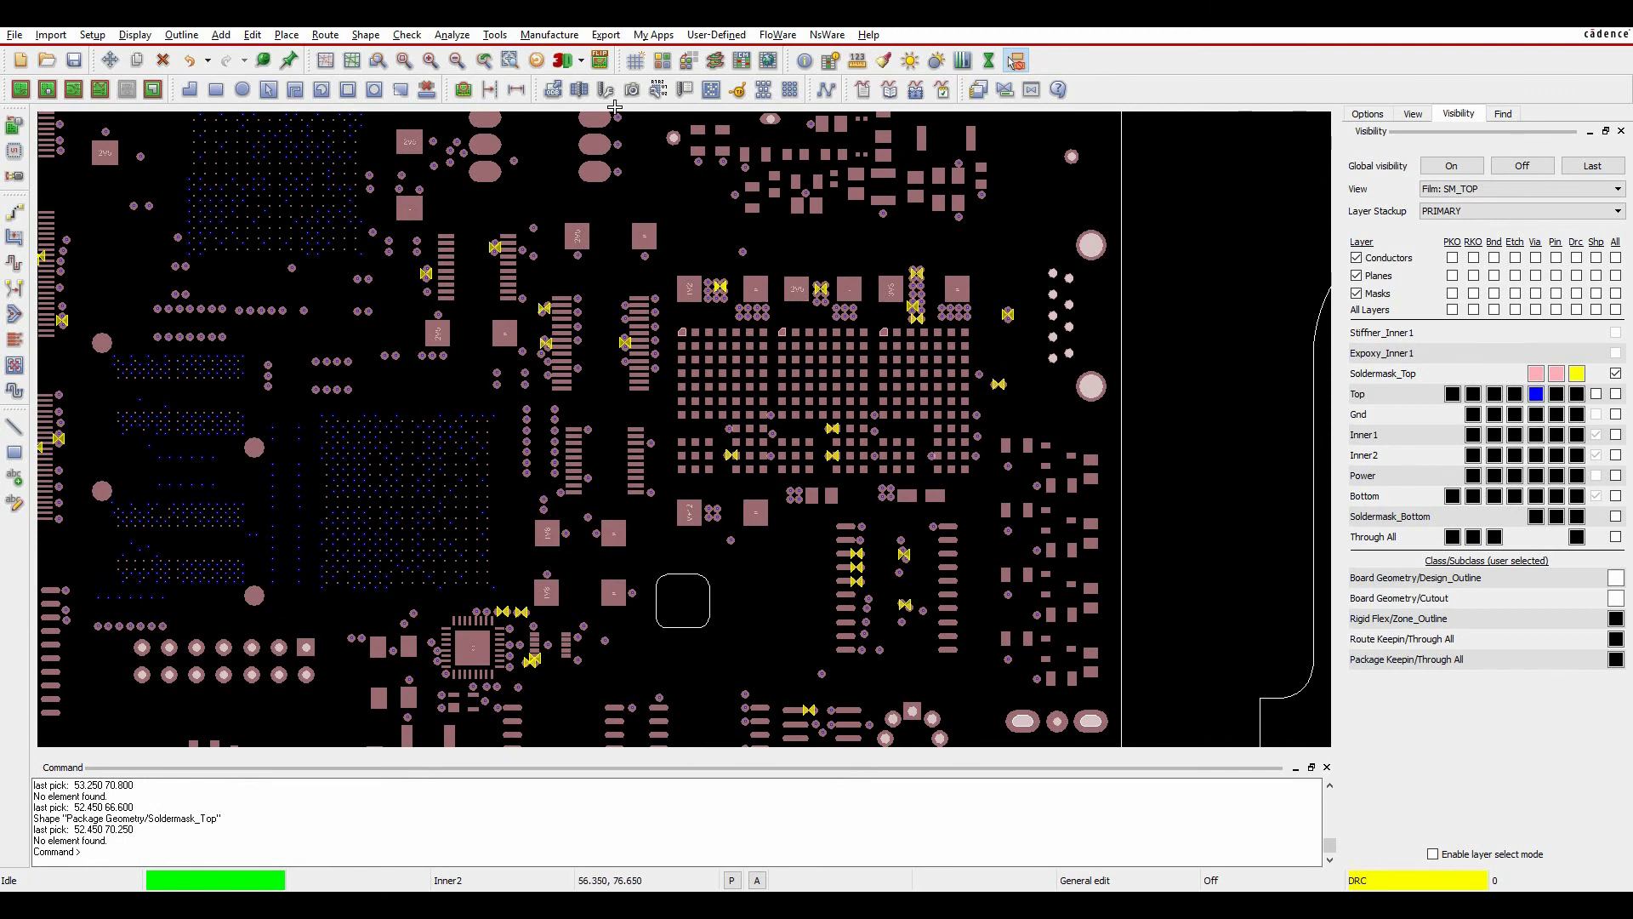
Open the DRC Browser and review the Slivers and Islands violations in the Mask category of Design for Fabrication
{"action": "left_click", "coordinate": [495, 35]}
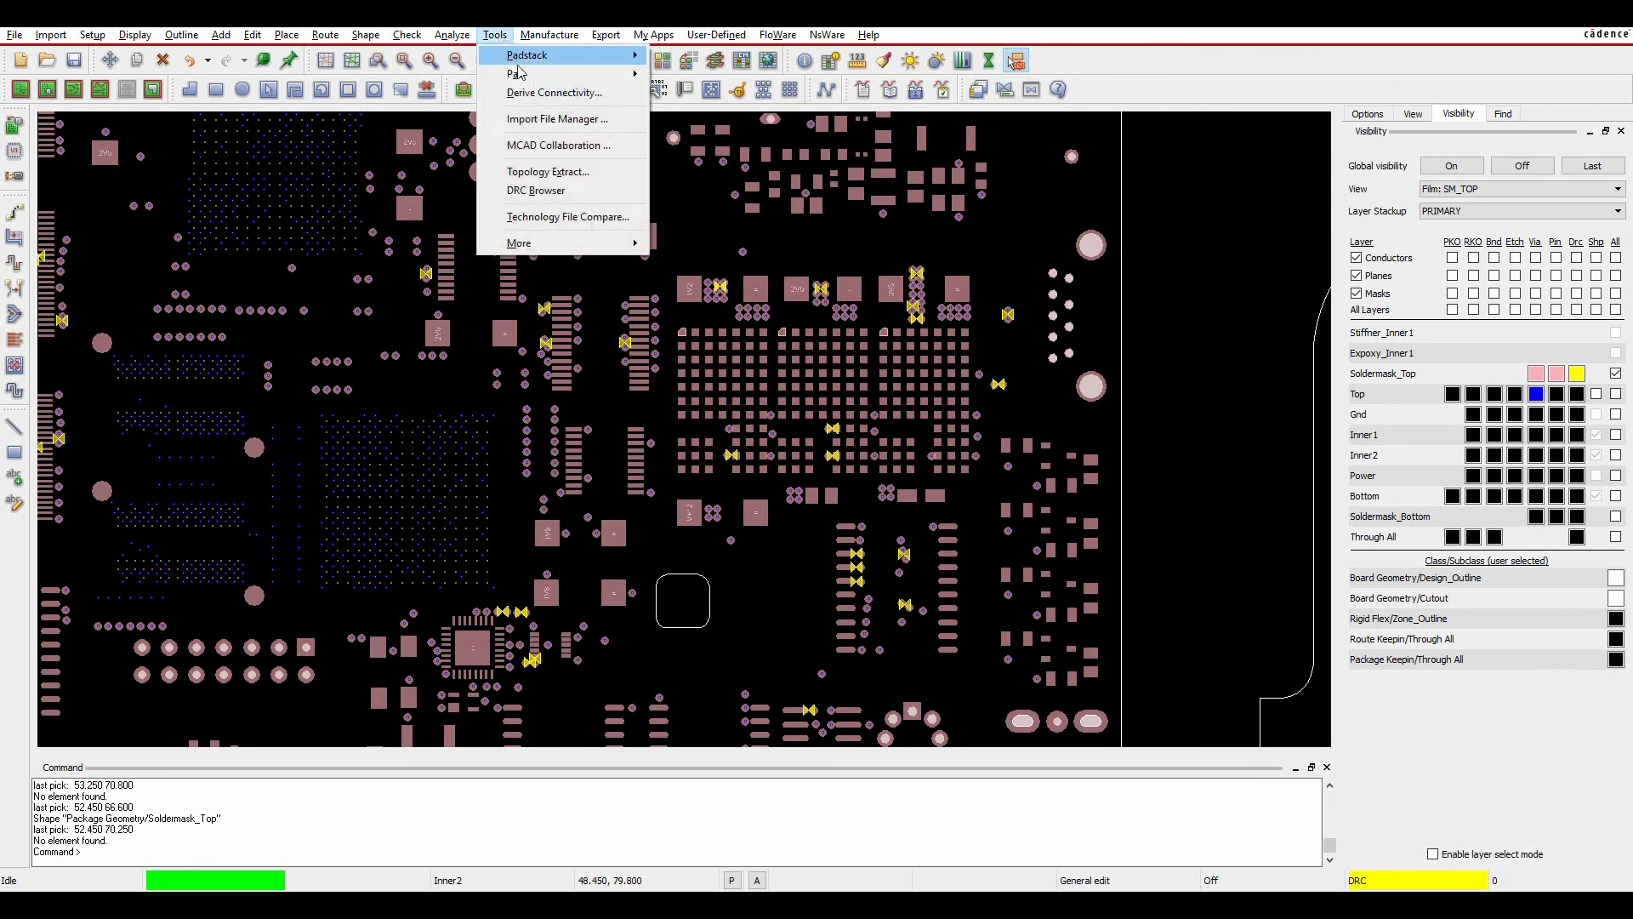
{"action": "left_click", "coordinate": [543, 193]}
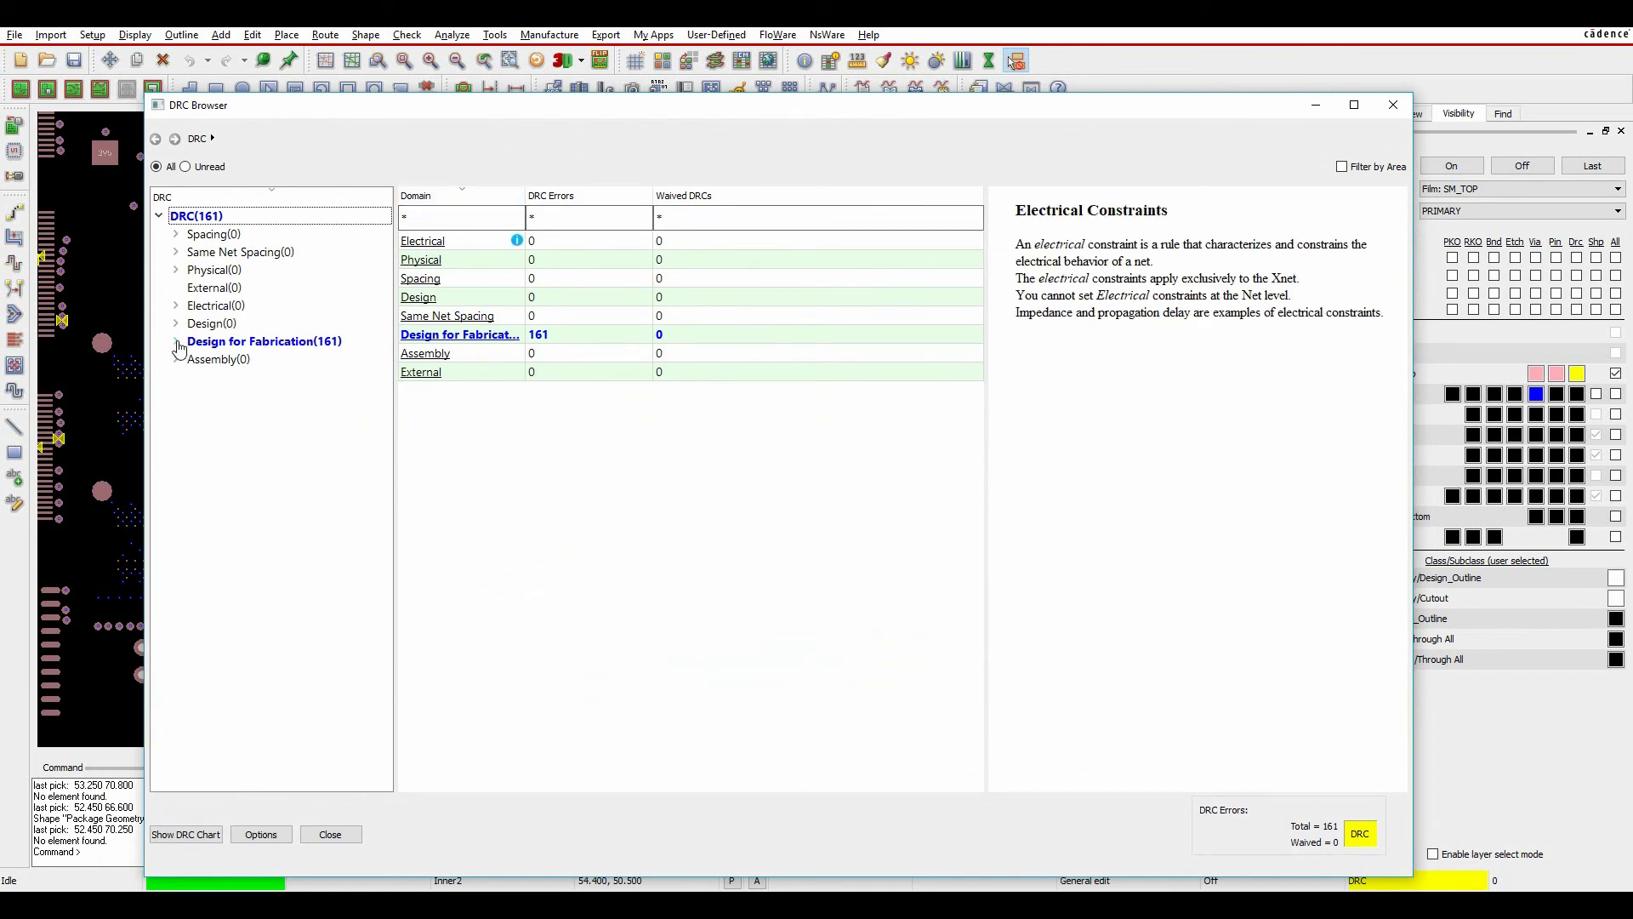
{"action": "left_click", "coordinate": [176, 342]}
{"action": "left_click", "coordinate": [193, 395]}
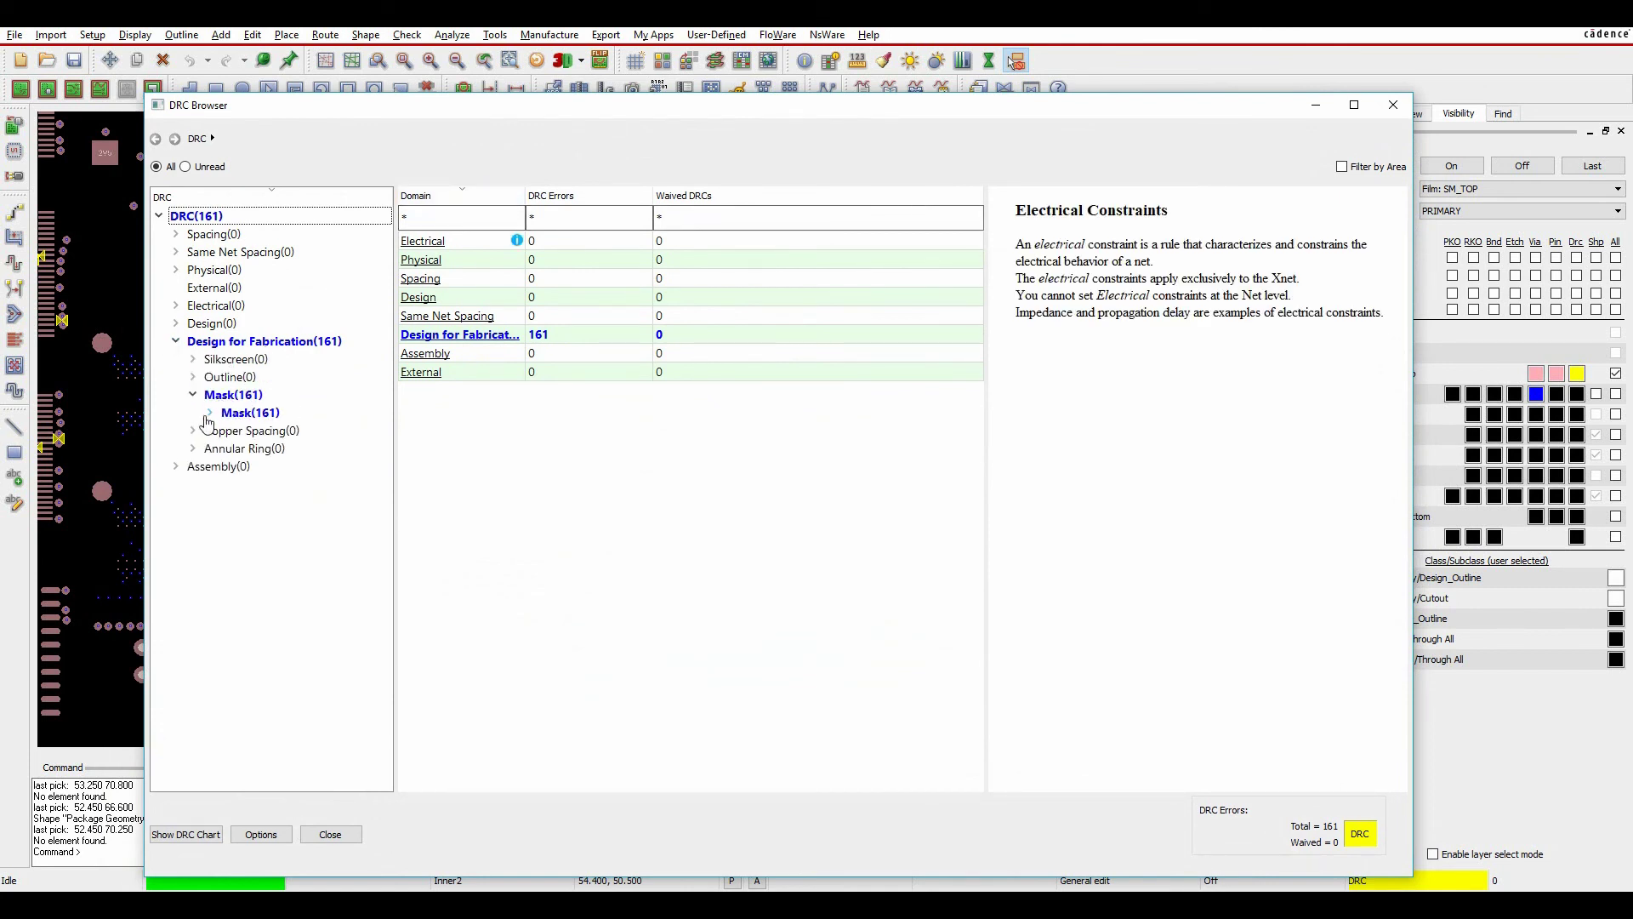
{"action": "left_click", "coordinate": [209, 414]}
{"action": "left_click", "coordinate": [263, 450]}
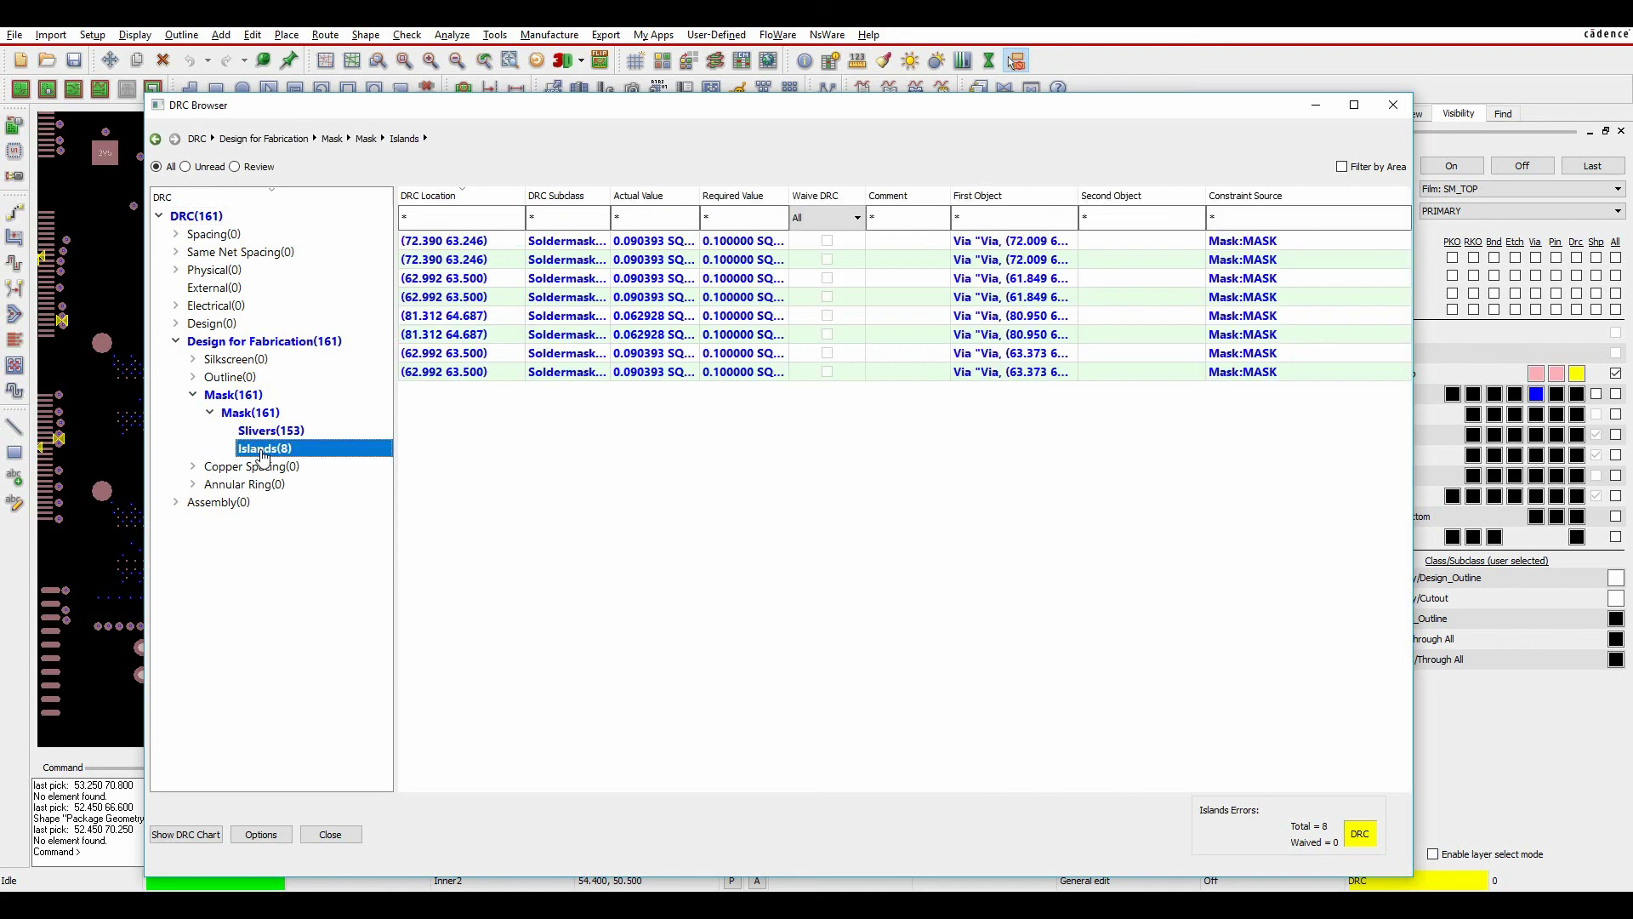
{"action": "left_click", "coordinate": [266, 432]}
{"action": "left_click", "coordinate": [265, 451]}
View the DRC chart of the mask island violations by actual value, and close the chart
{"action": "left_click", "coordinate": [211, 837]}
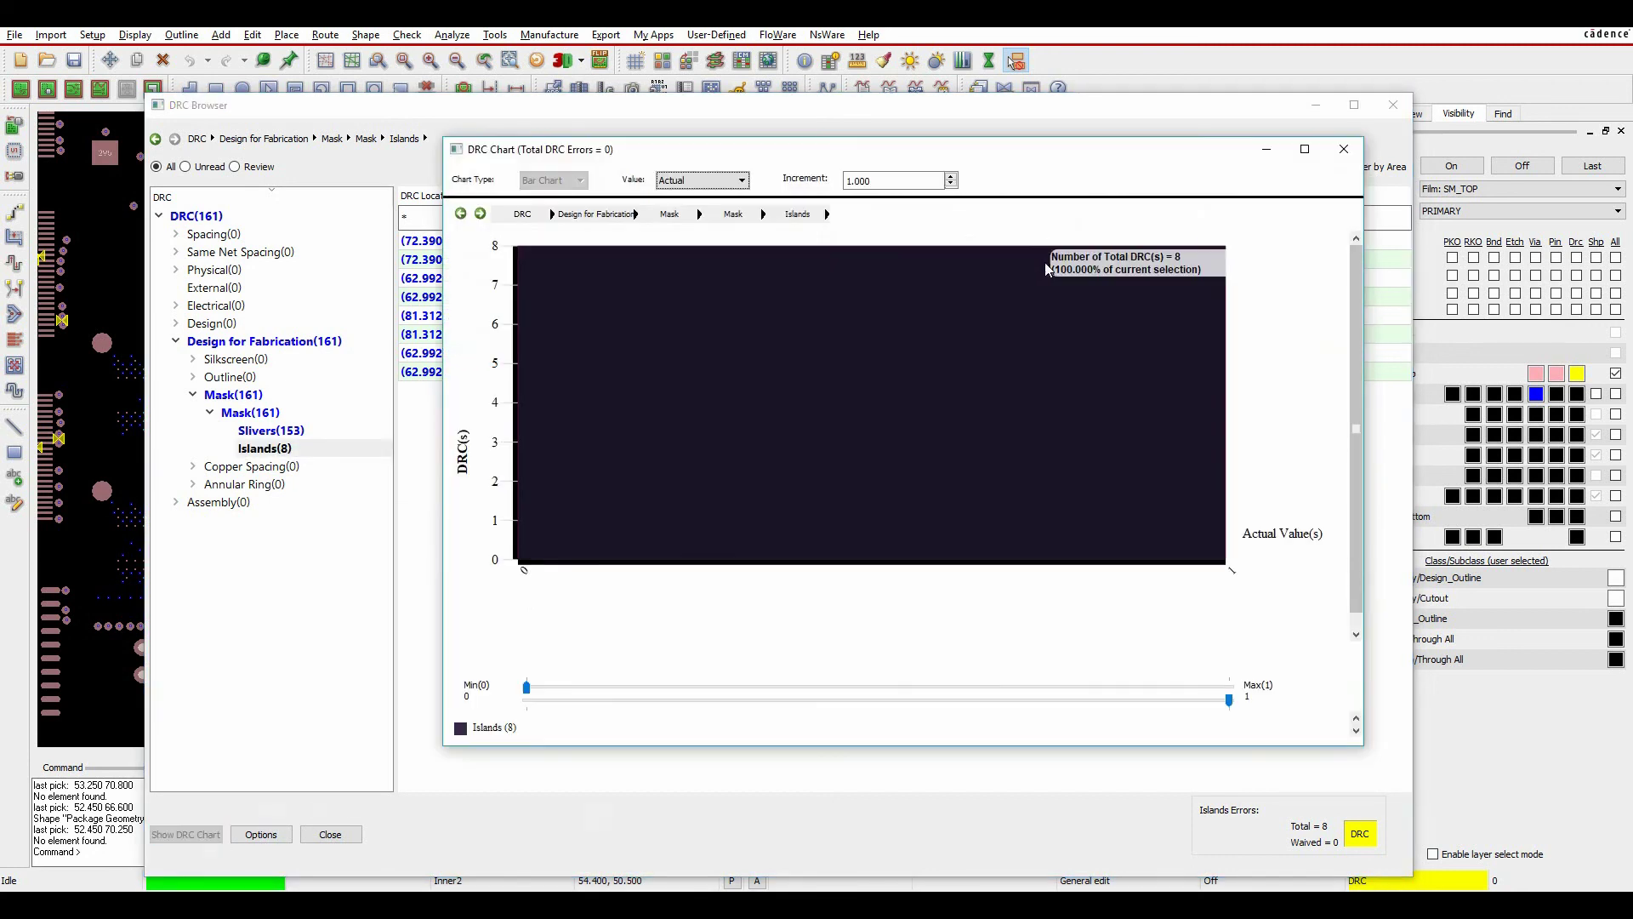
{"action": "left_click", "coordinate": [704, 180]}
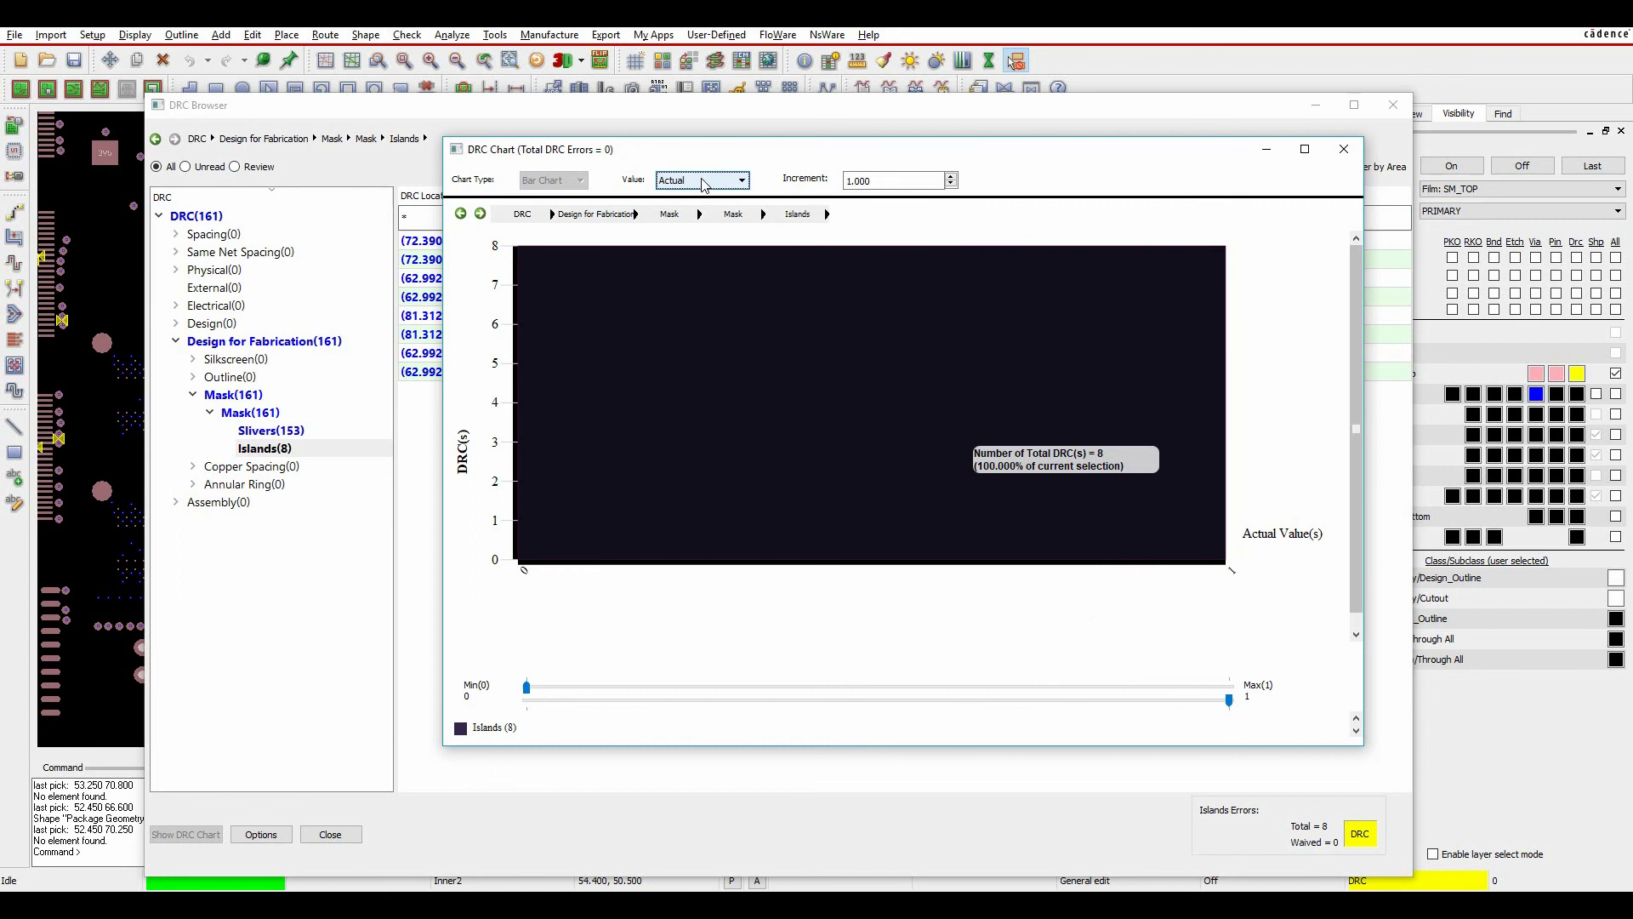
{"action": "left_click", "coordinate": [681, 196]}
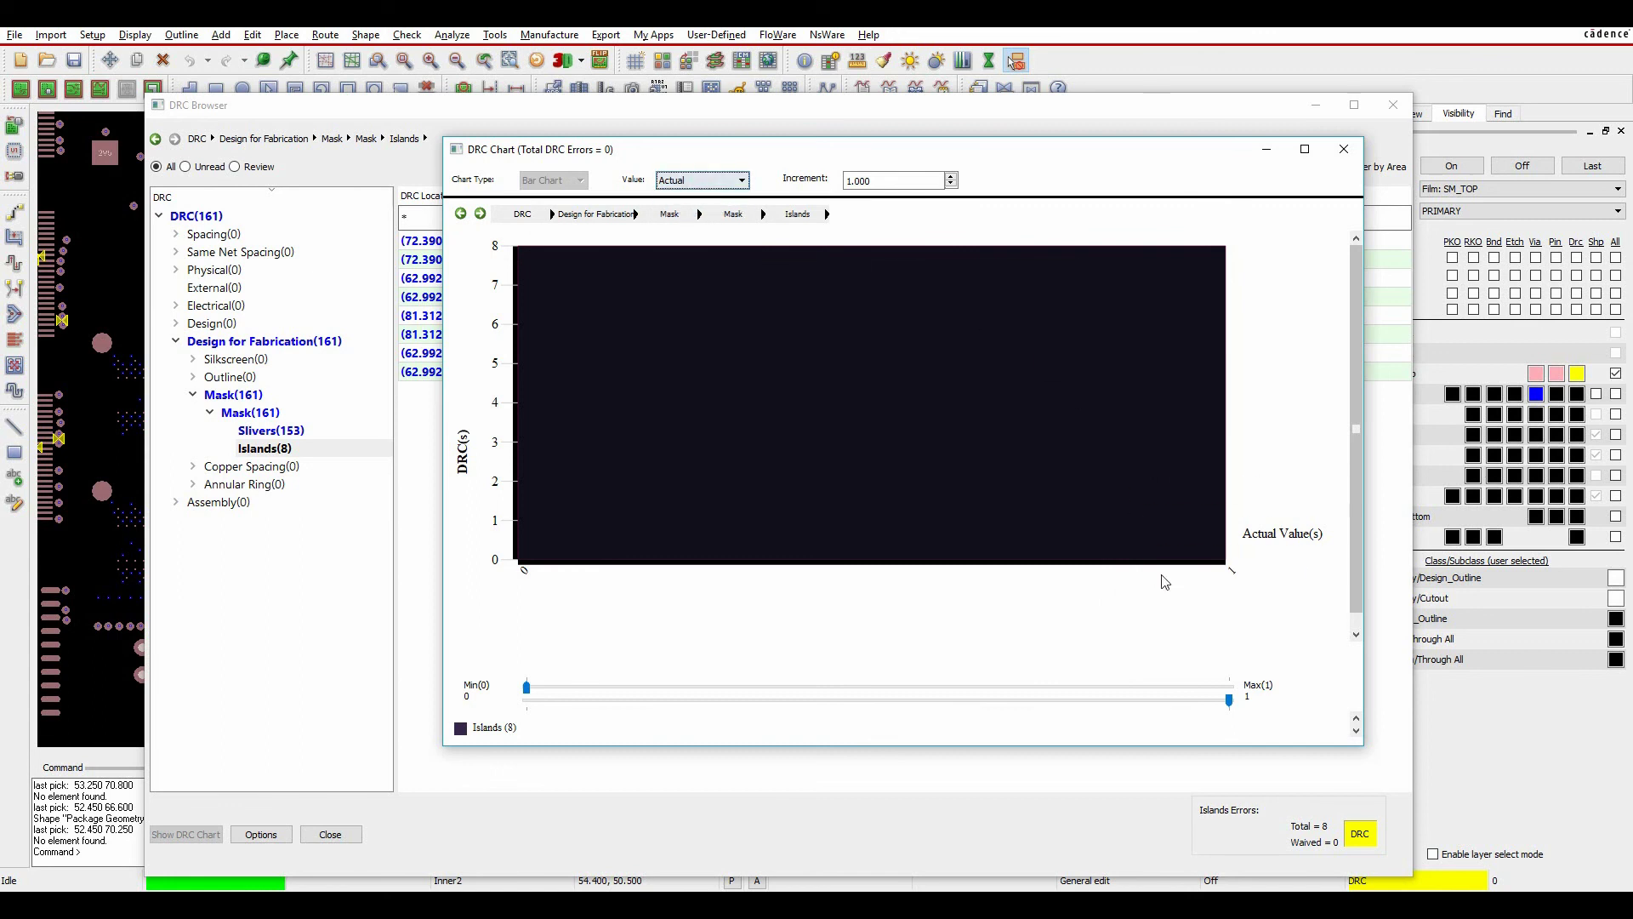
{"action": "left_click", "coordinate": [1344, 150]}
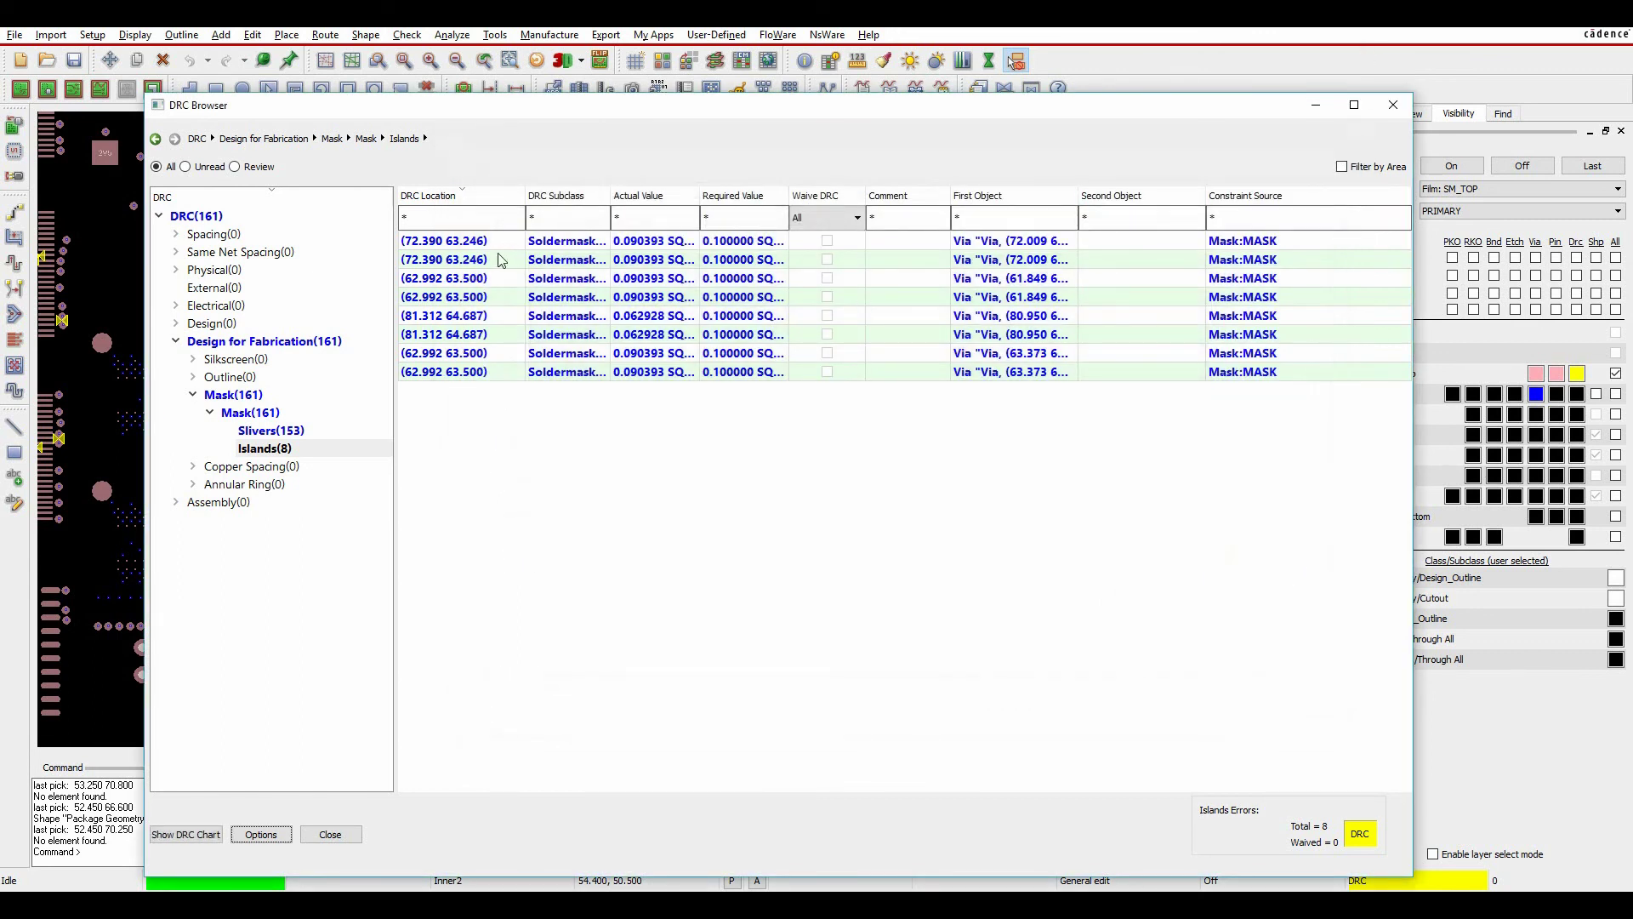
Locate the mask island violation at (72.390 63.246) on the board, close the DRC Browser and inspect the surrounding vias
{"action": "left_click", "coordinate": [464, 245]}
{"action": "mouse_move", "coordinate": [464, 106]}
{"action": "left_mouse_down"}
{"action": "mouse_move", "coordinate": [1004, 346]}
{"action": "mouse_move", "coordinate": [955, 368]}
{"action": "mouse_move", "coordinate": [799, 725]}
{"action": "mouse_move", "coordinate": [782, 536]}
{"action": "mouse_move", "coordinate": [449, 114]}
{"action": "left_mouse_up"}
{"action": "left_click", "coordinate": [313, 840]}
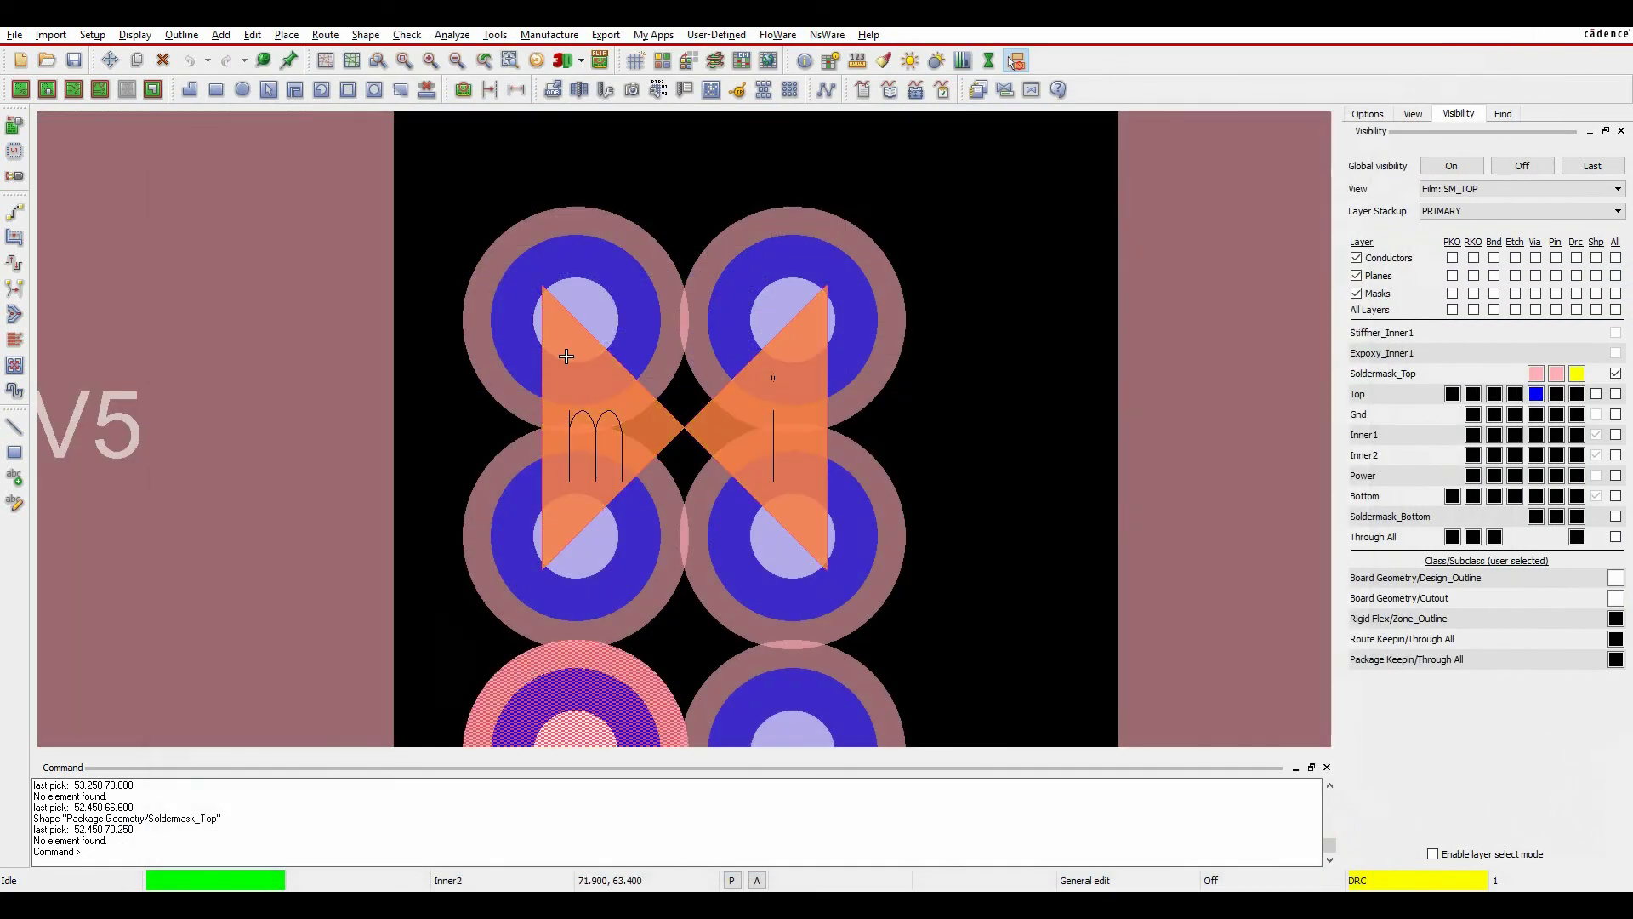
{"action": "scroll", "coordinate": [579, 372], "scroll_direction": "down", "scroll_amount": 3}
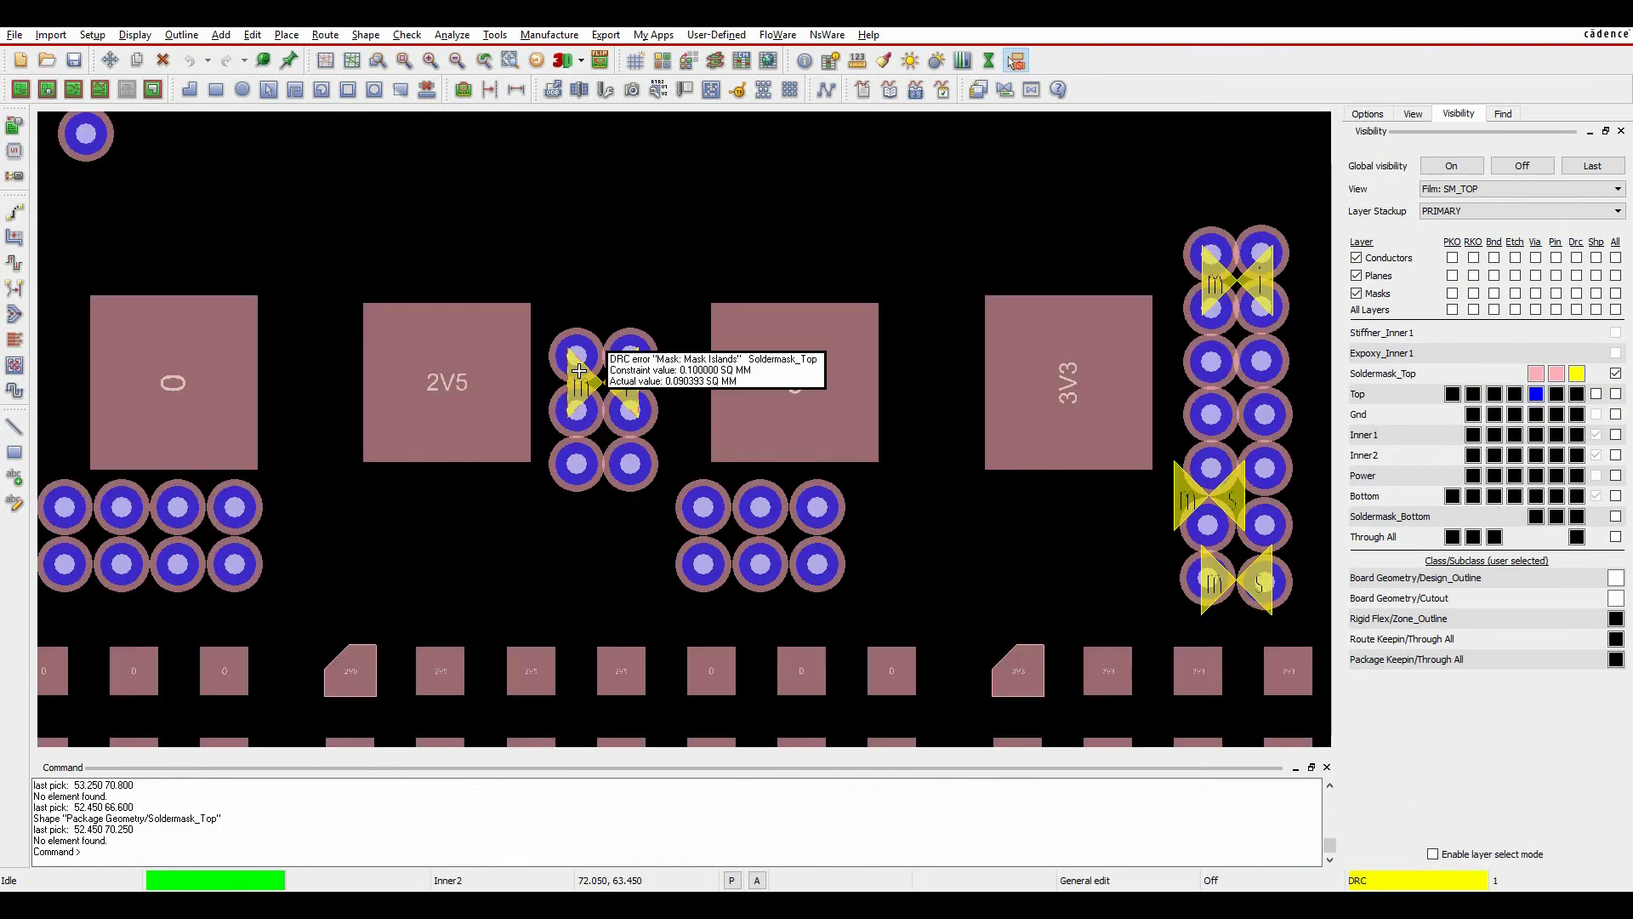